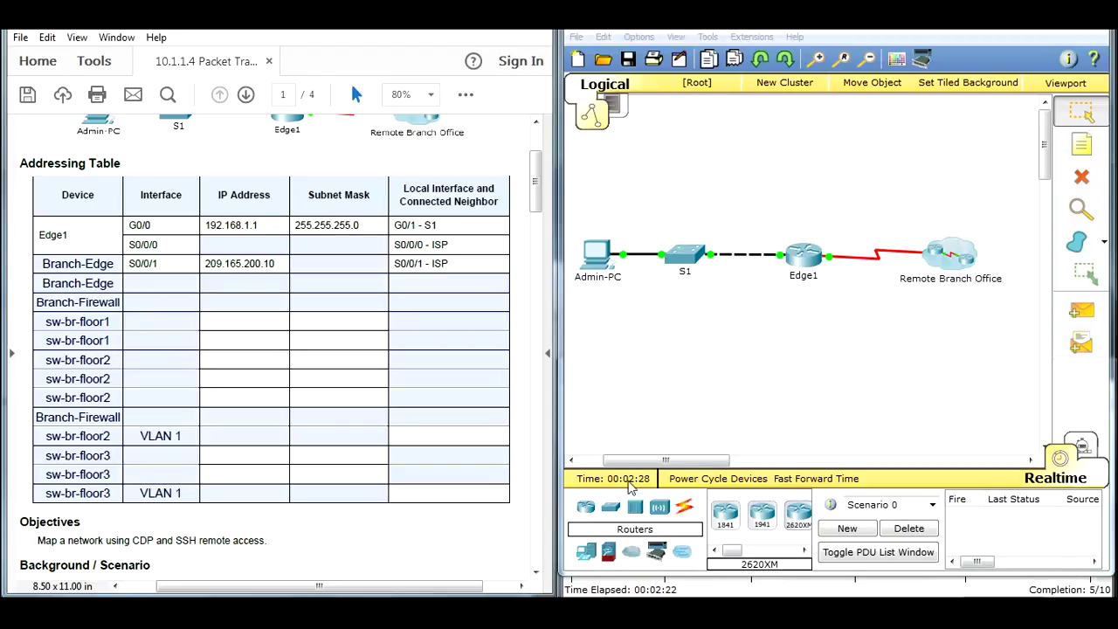
# Review the Edge1, Branch-Firewall and sw-br-floor2 entries of the completed addressing table in Excel and return to the PDF instructions.
pyautogui.hotkey('alt', 'Tab')
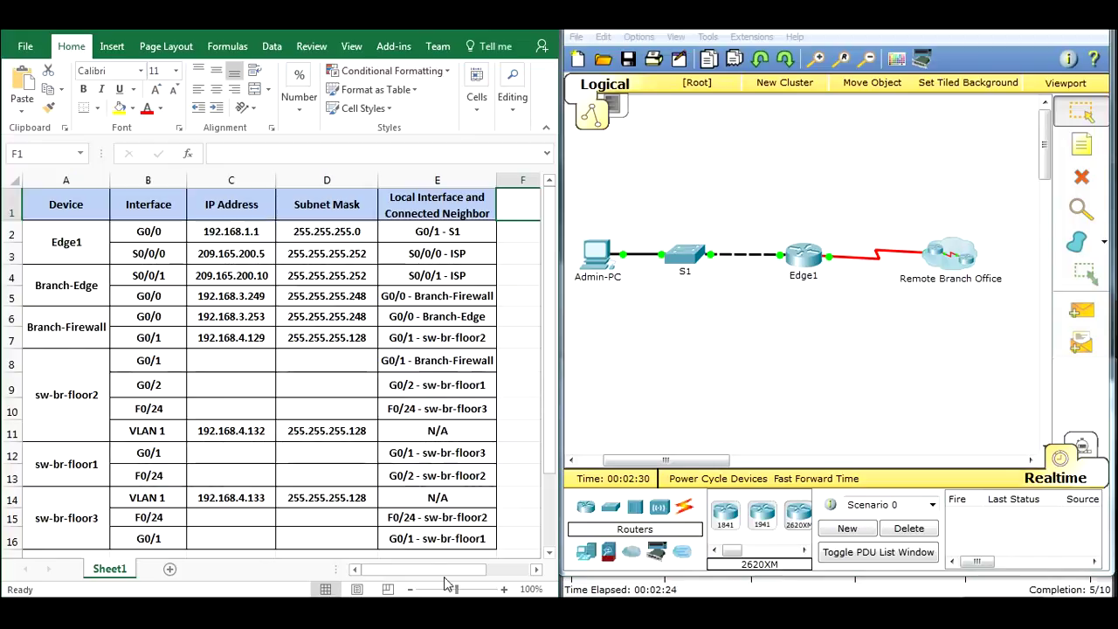
pyautogui.click(70, 243)
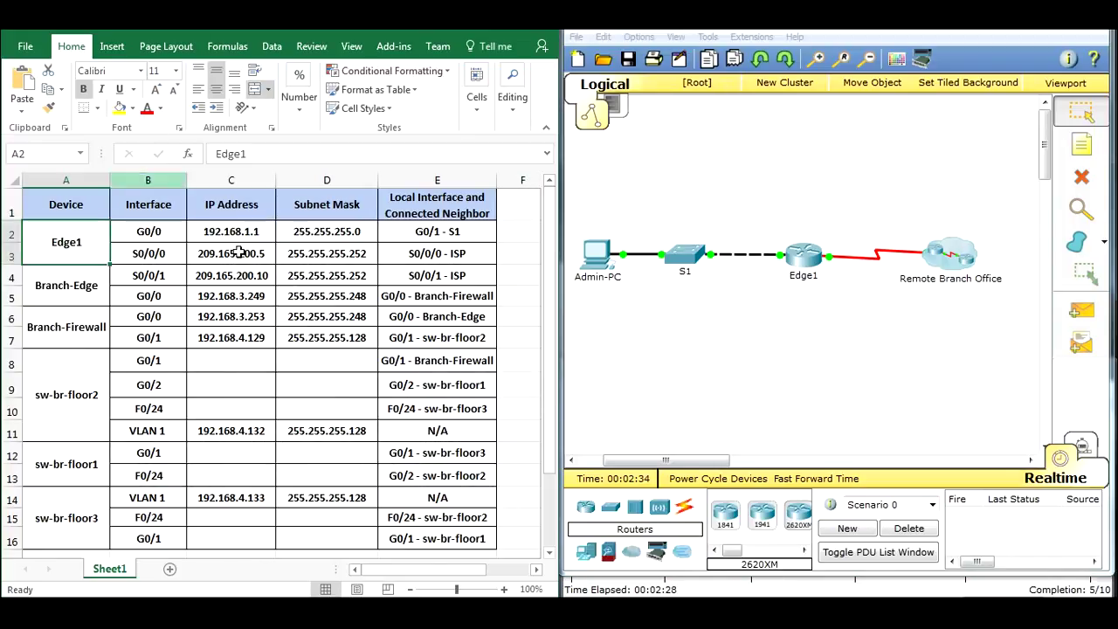
pyautogui.moveTo(550, 269); pyautogui.dragTo(551, 295)
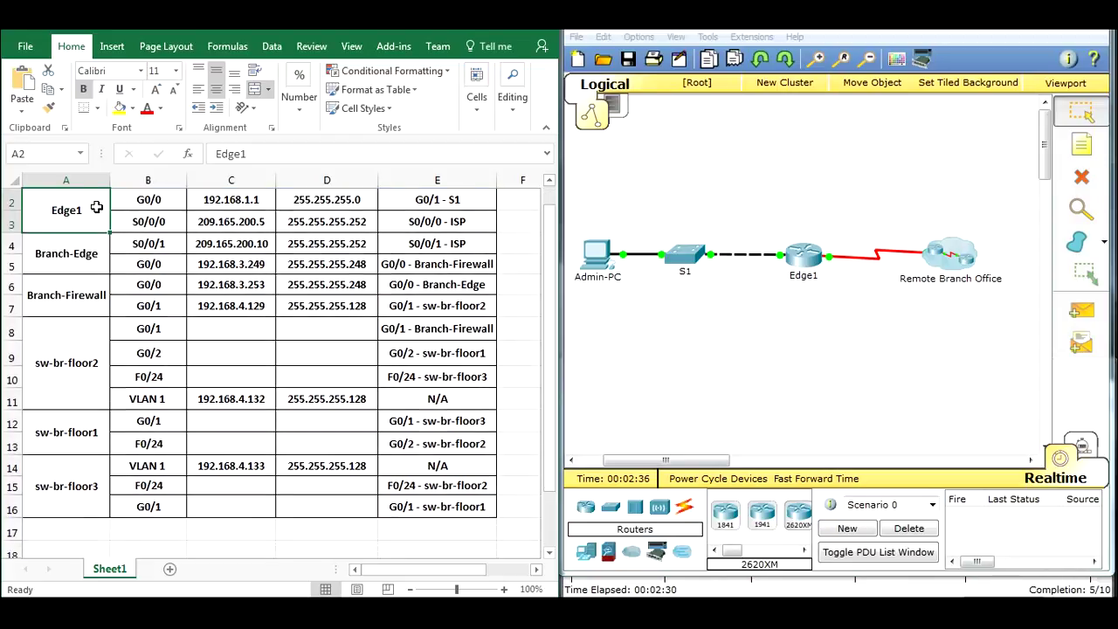
pyautogui.click(92, 302)
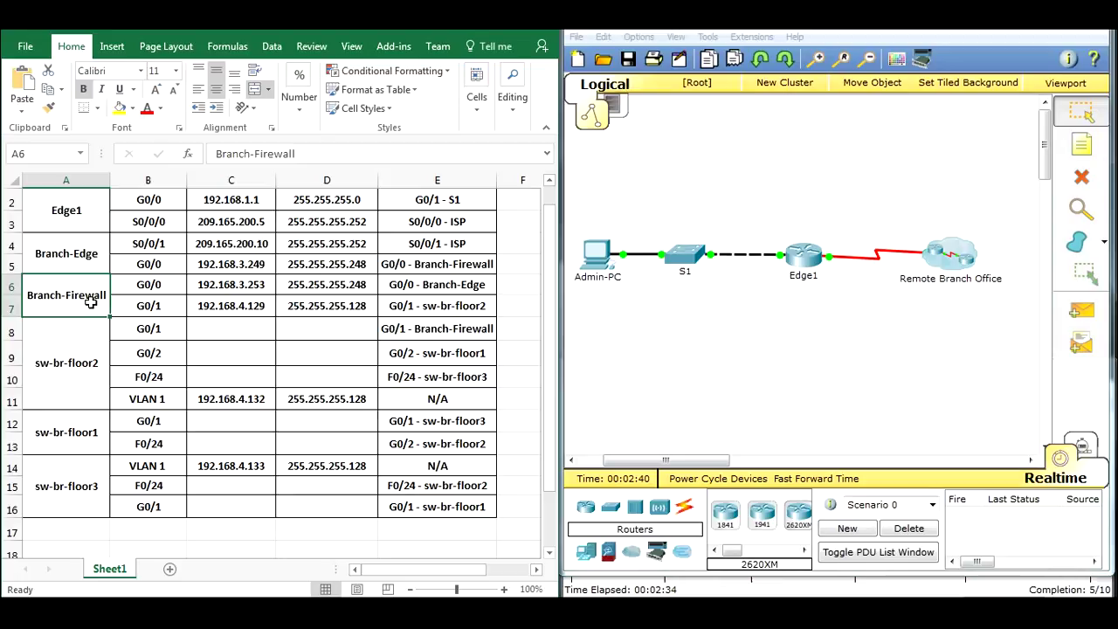
pyautogui.click(80, 377)
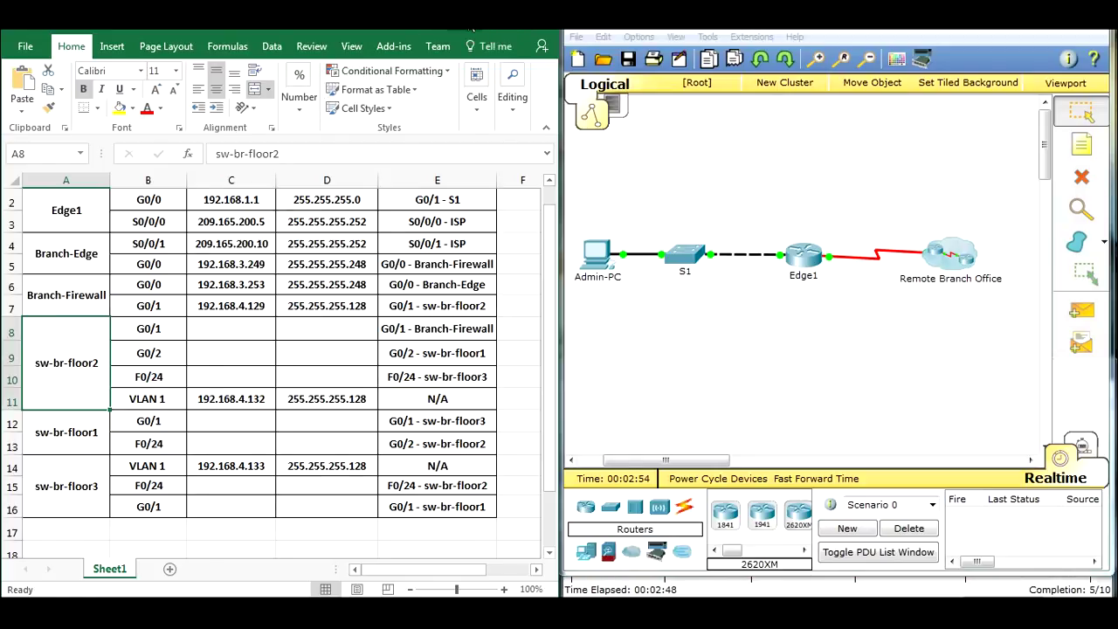
pyautogui.click(486, 29)
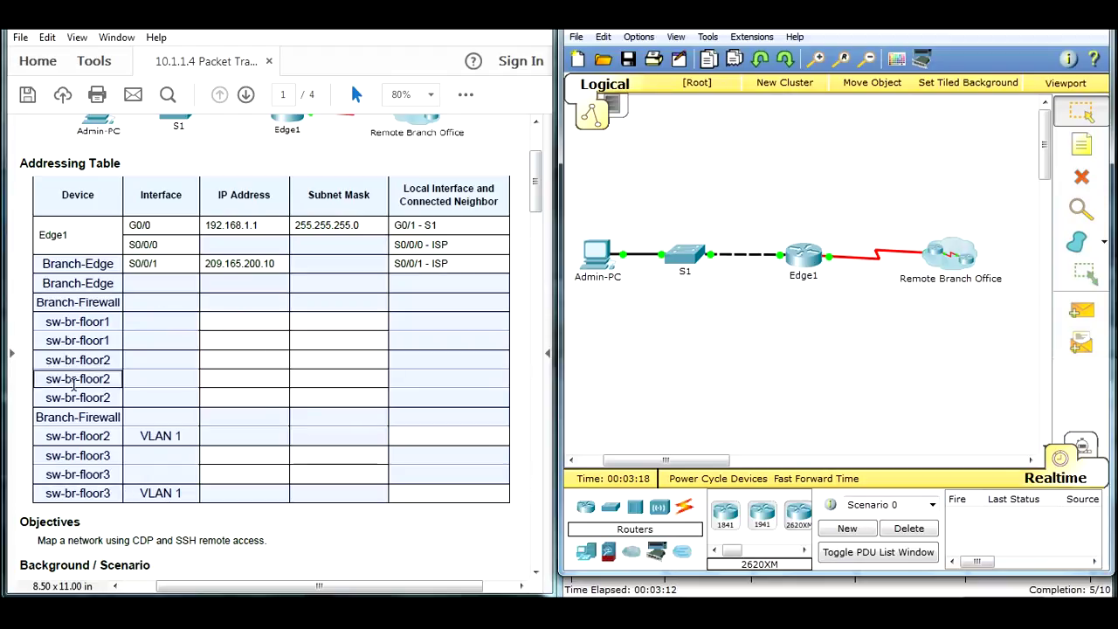
# Open the Command Prompt on Admin-PC beside the instructions and show Part 1 of the lab document.
pyautogui.click(597, 255)
pyautogui.moveTo(483, 111); pyautogui.dragTo(681, 69)
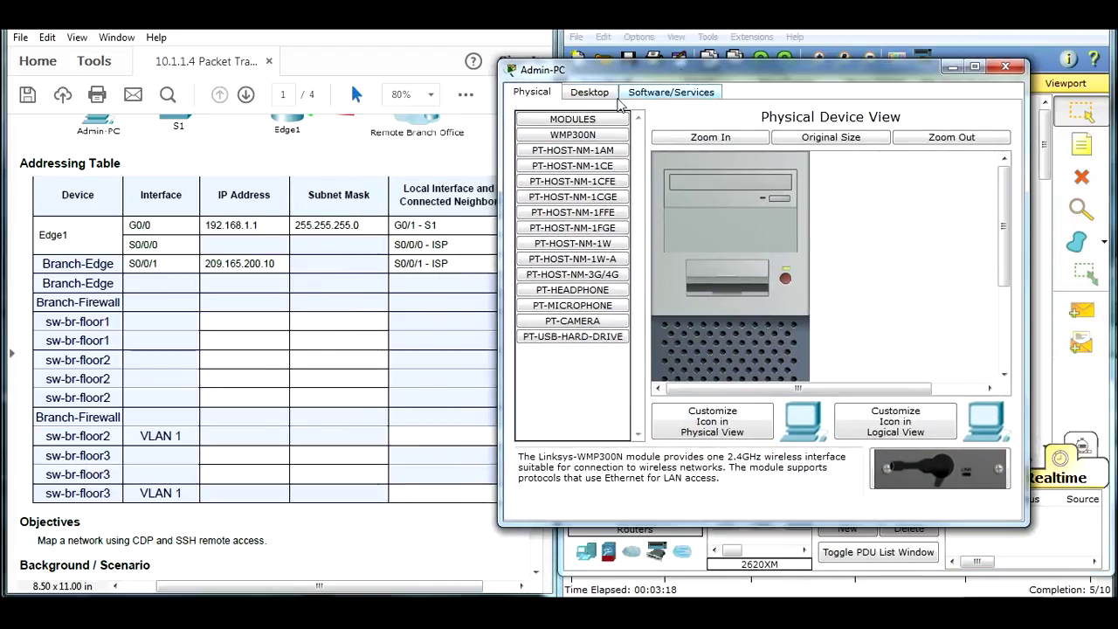
pyautogui.click(602, 92)
pyautogui.click(849, 166)
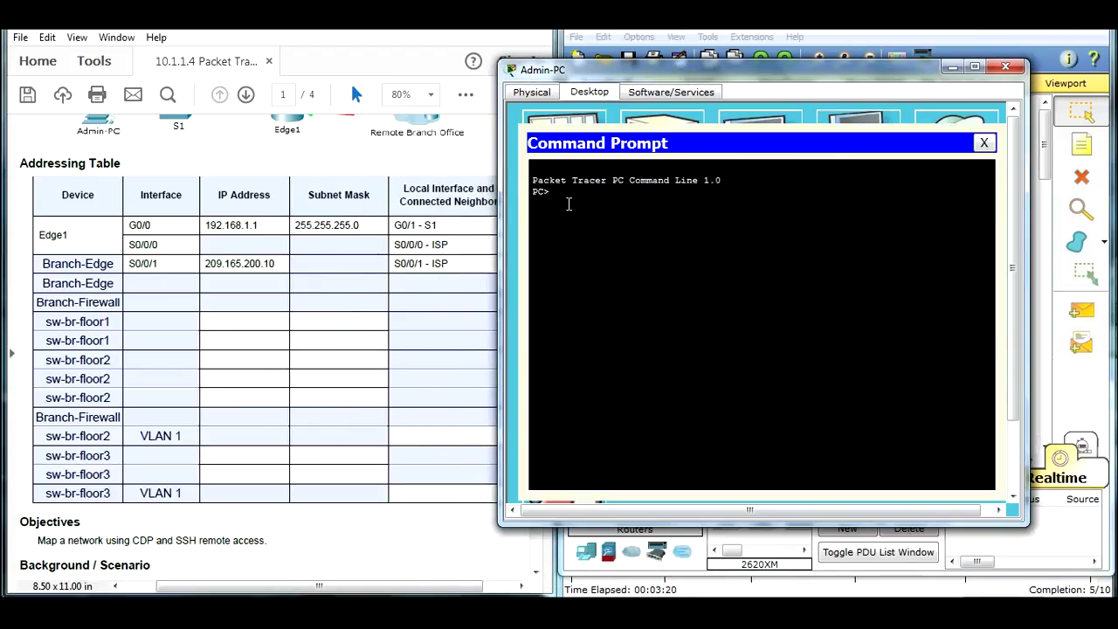
pyautogui.moveTo(660, 76); pyautogui.dragTo(724, 40)
pyautogui.moveTo(535, 171); pyautogui.dragTo(533, 295)
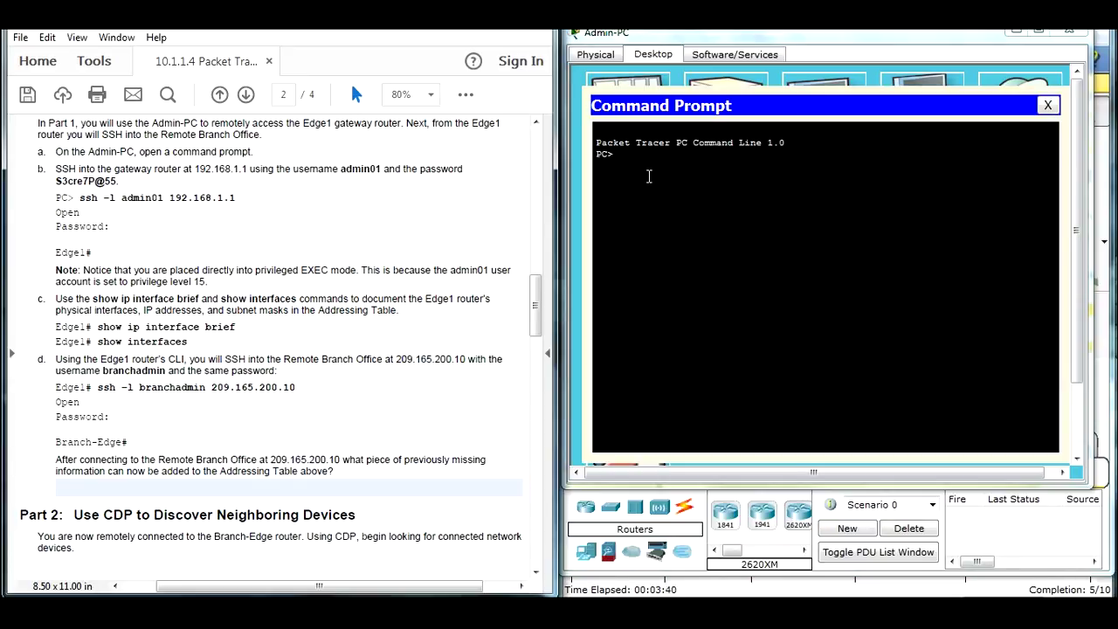
# Uncover the network topology to examine the path from Admin-PC through S1 to the Edge1 router.
pyautogui.moveTo(910, 35); pyautogui.dragTo(899, 367)
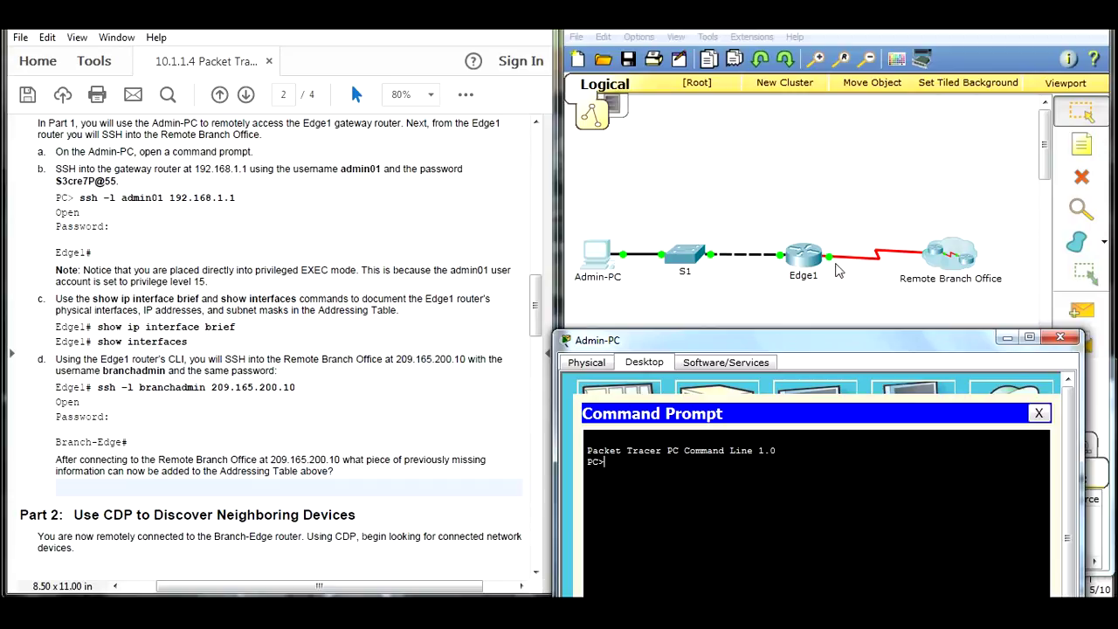
pyautogui.moveTo(811, 342); pyautogui.dragTo(833, 436)
pyautogui.click(833, 437)
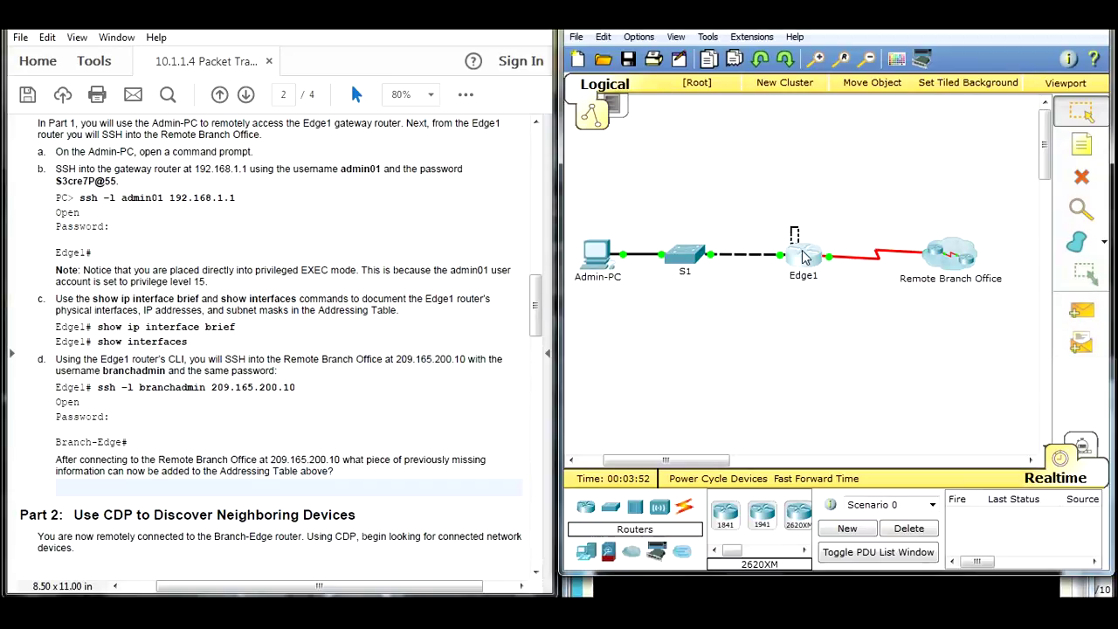
pyautogui.click(822, 574)
# Start an SSH session from Admin-PC to the gateway router at 192.168.1.1 with the username admin01.
pyautogui.moveTo(810, 338); pyautogui.dragTo(812, 80)
pyautogui.write('ssh')
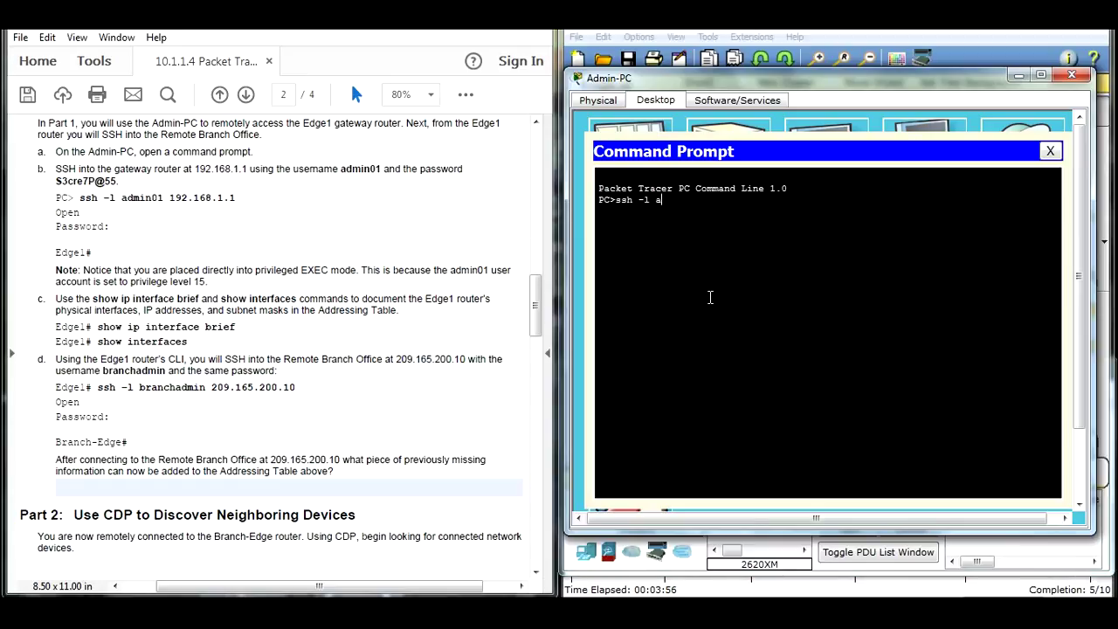
pyautogui.write('-l admin0')
pyautogui.press('Return')
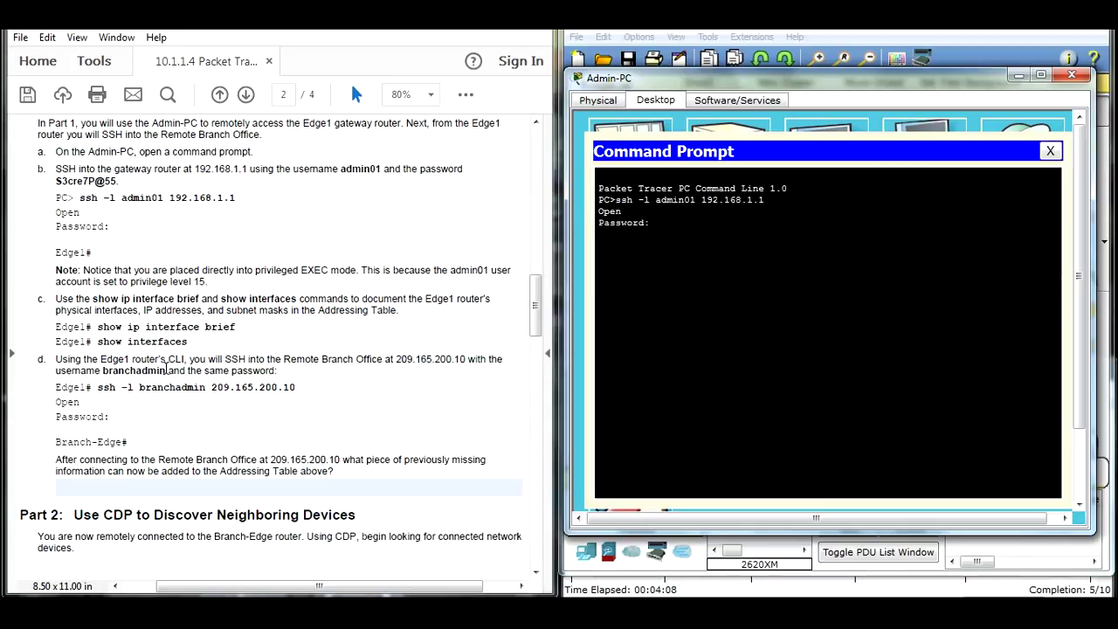
# Copy the Branch Office Network password from the instructions and submit it at the SSH password prompt to log in to Edge1.
pyautogui.click(146, 271)
pyautogui.scroll(3, 121, 181)
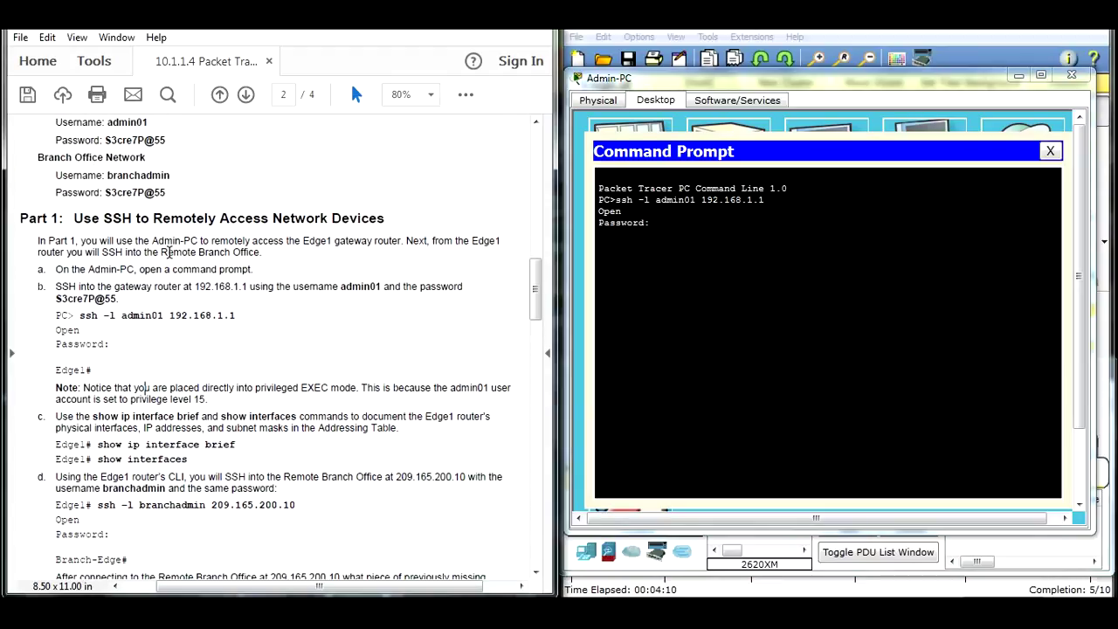
pyautogui.moveTo(166, 232); pyautogui.dragTo(105, 232)
pyautogui.rightClick(115, 233)
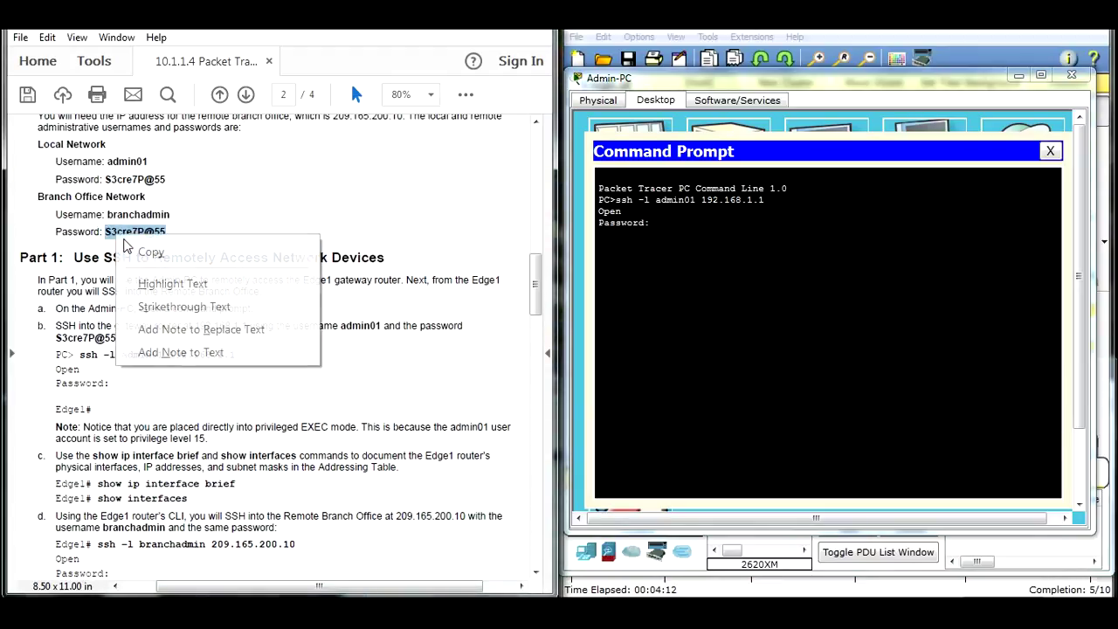
pyautogui.click(167, 255)
pyautogui.click(669, 260)
pyautogui.rightClick(681, 229)
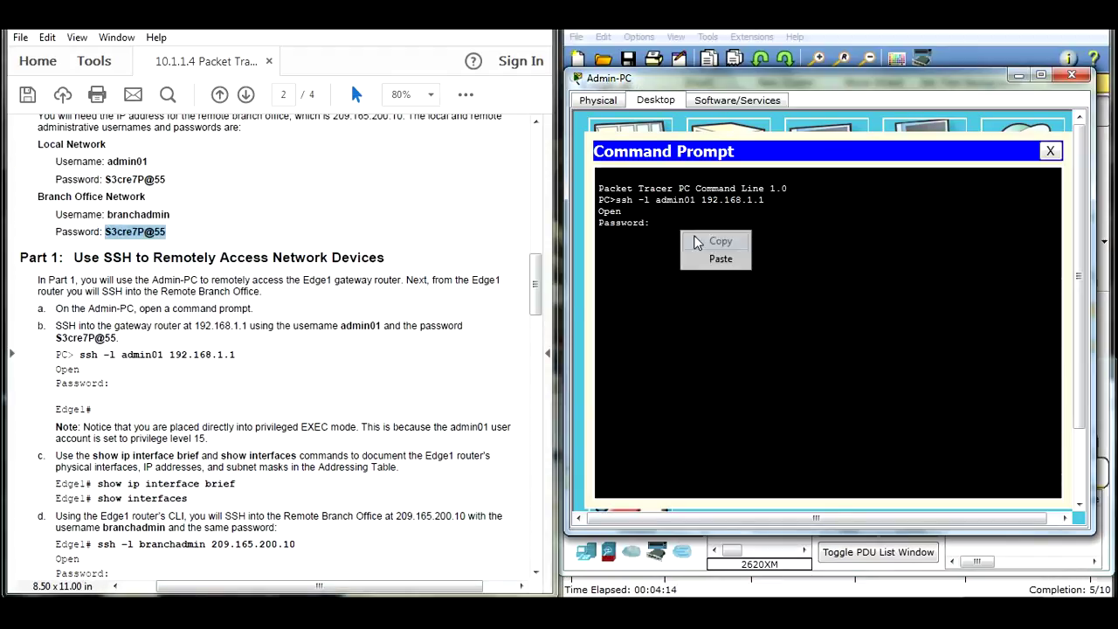
pyautogui.click(721, 256)
pyautogui.press('Return')
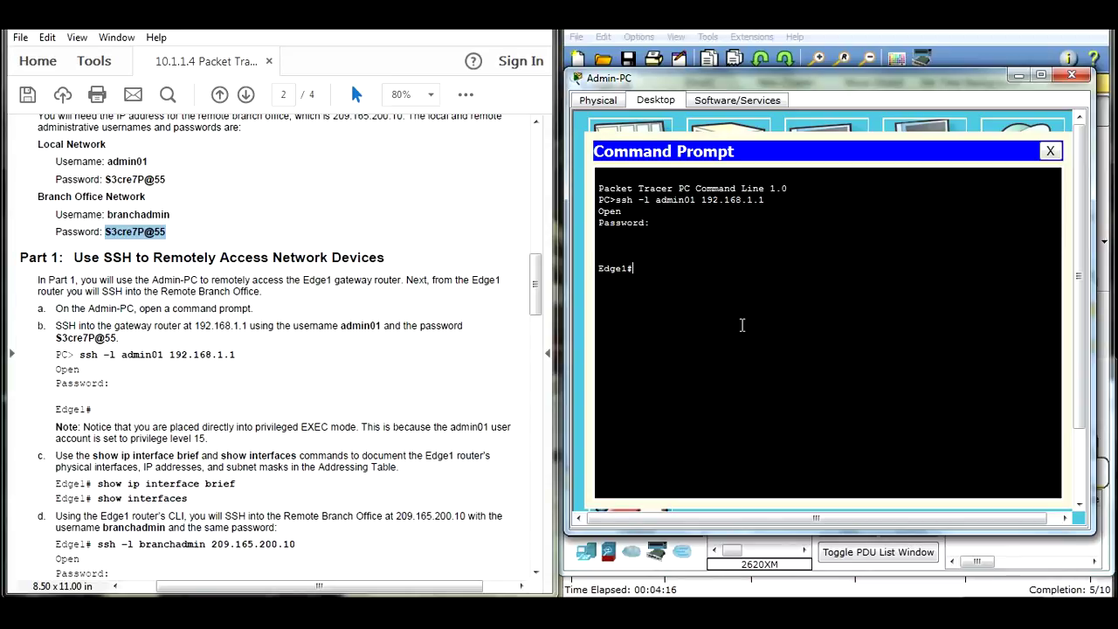
# Following instruction c, list the Edge1 router's interfaces with "show ip inte brief".
pyautogui.click(493, 316)
pyautogui.scroll(-4, 493, 316)
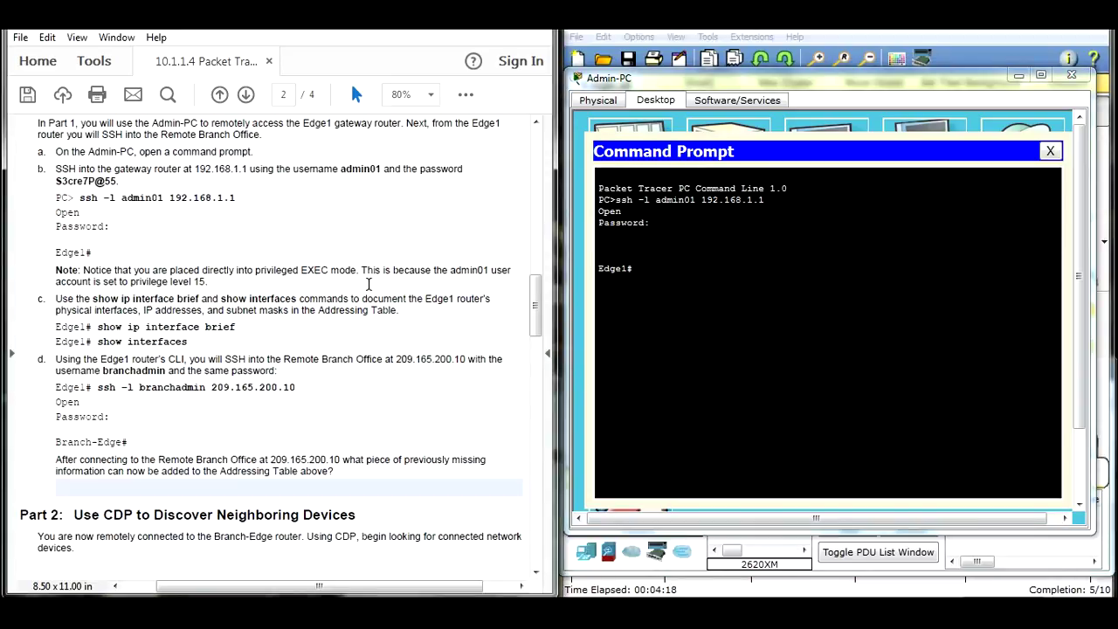
pyautogui.scroll(-1, 368, 284)
pyautogui.scroll(-1, 271, 262)
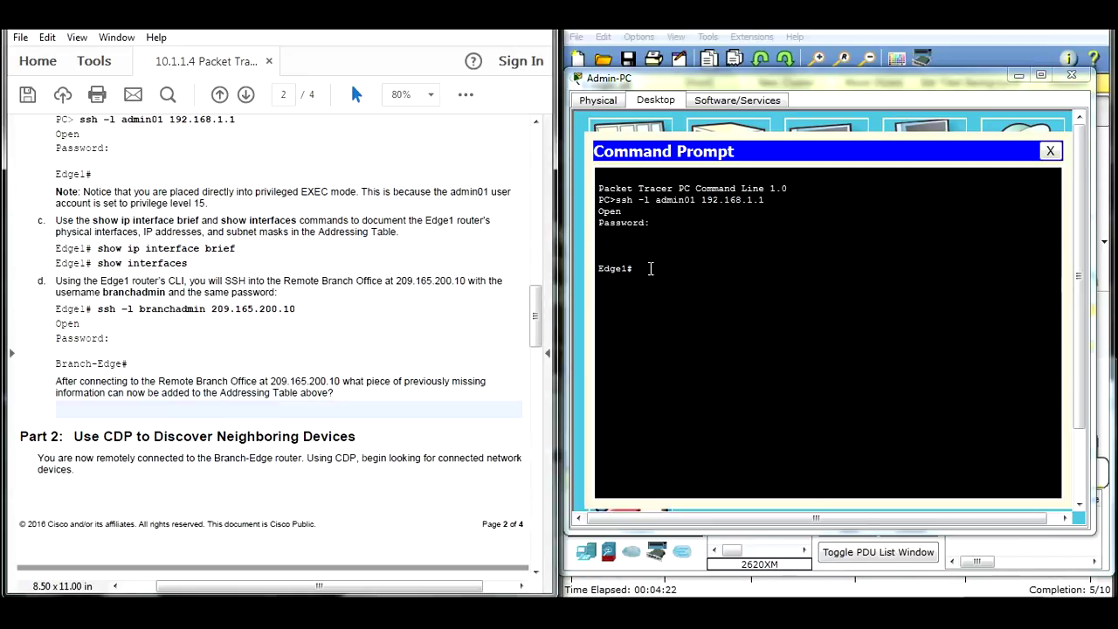
pyautogui.moveTo(609, 268); pyautogui.dragTo(641, 275)
pyautogui.click(641, 274)
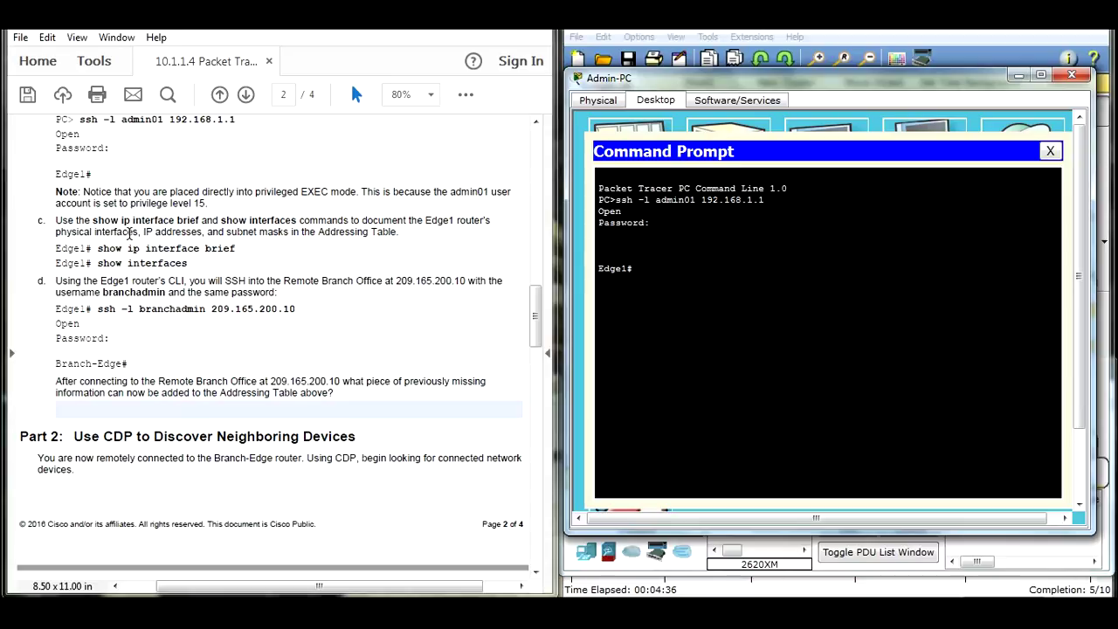
pyautogui.write('show ip inte br')
pyautogui.press('Tab')
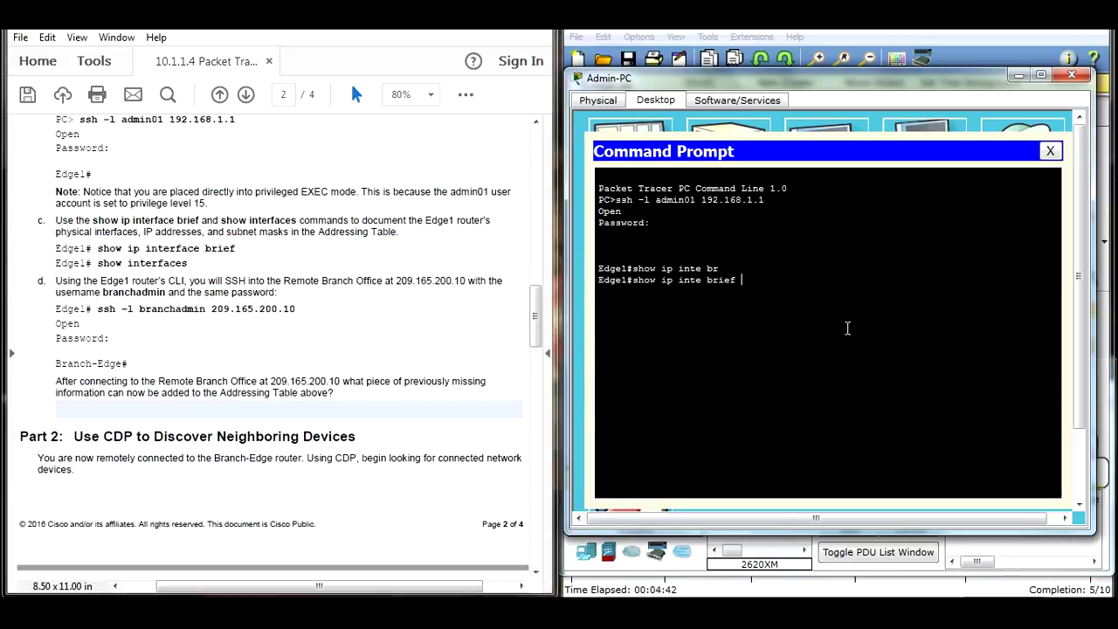
pyautogui.press('Return')
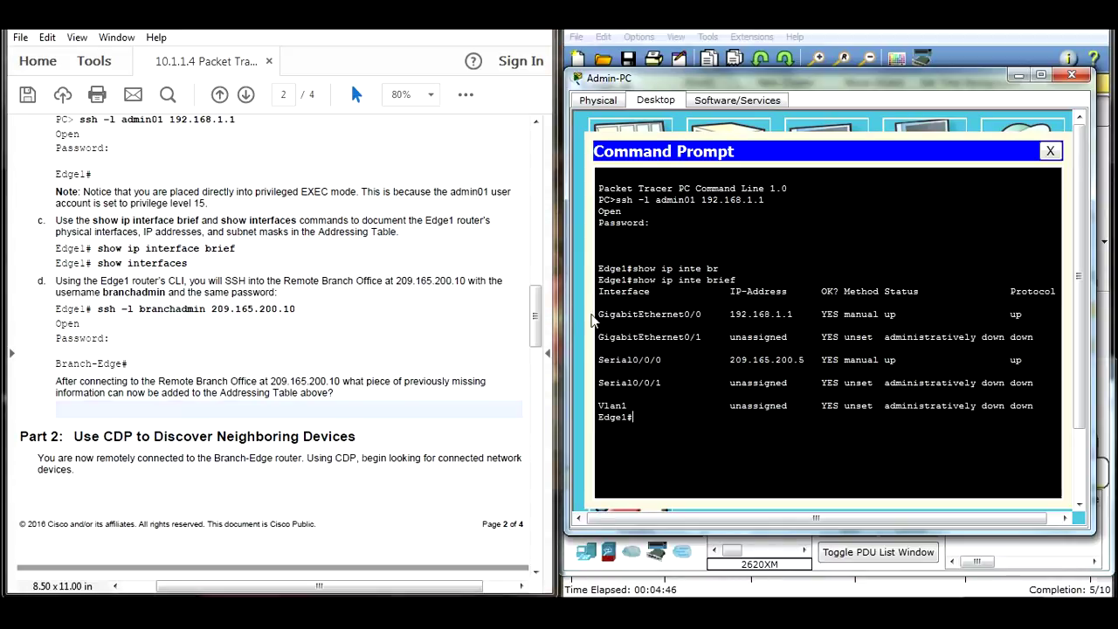
# Copy the Serial0/0/0 address 209.165.200.5 into the IP Address field of Edge1's S0/0/0 row in the Addressing Table.
pyautogui.moveTo(536, 328); pyautogui.dragTo(539, 186)
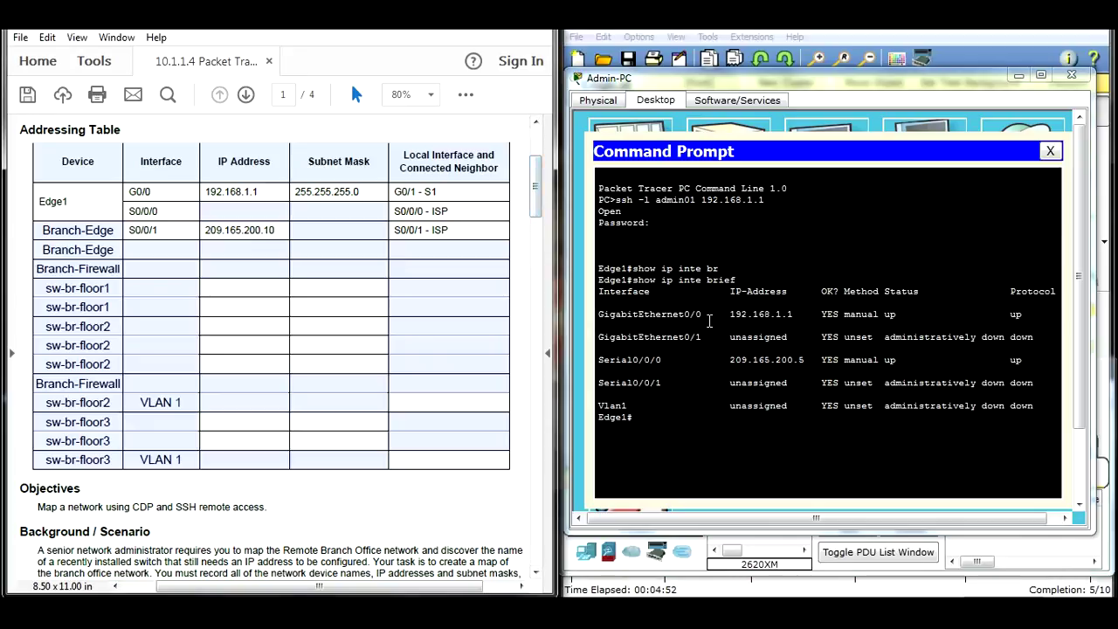
pyautogui.click(490, 324)
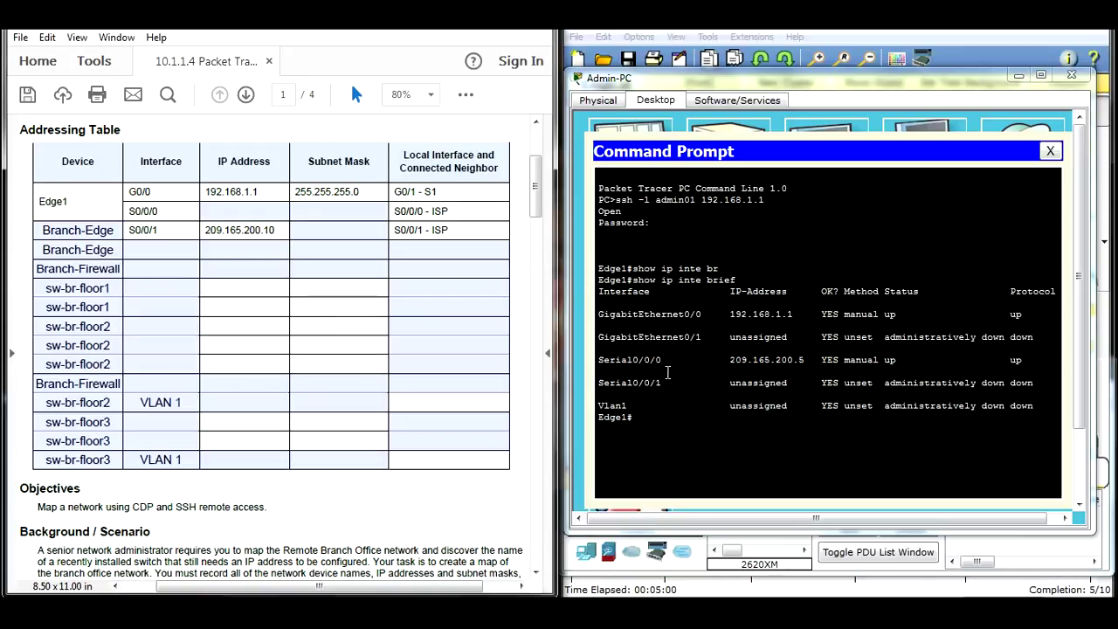
pyautogui.click(234, 198)
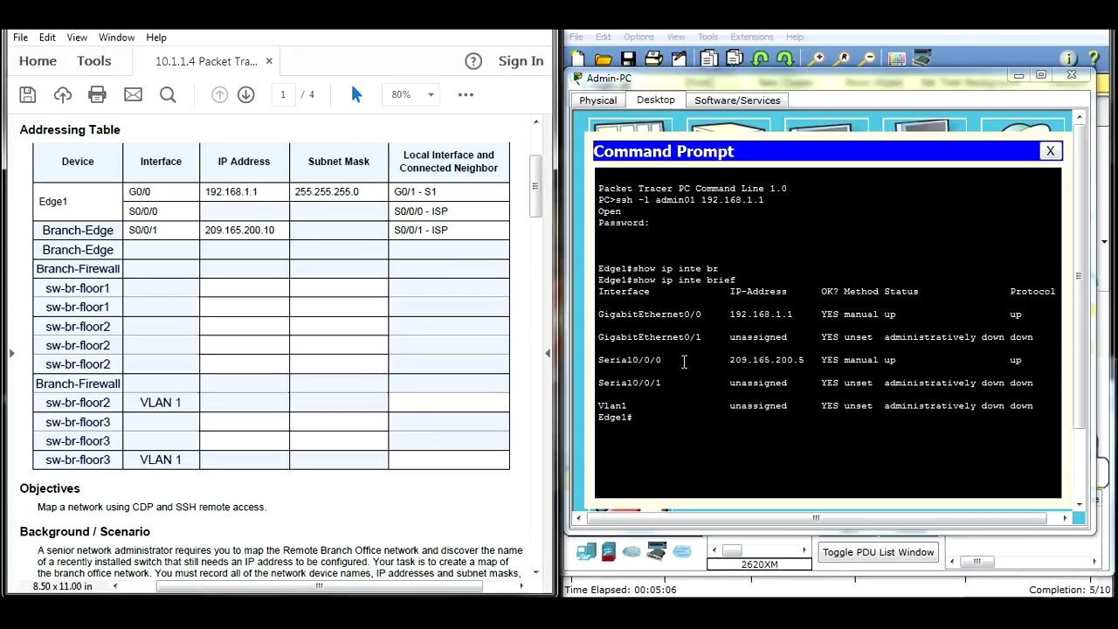
pyautogui.moveTo(730, 359); pyautogui.dragTo(812, 360)
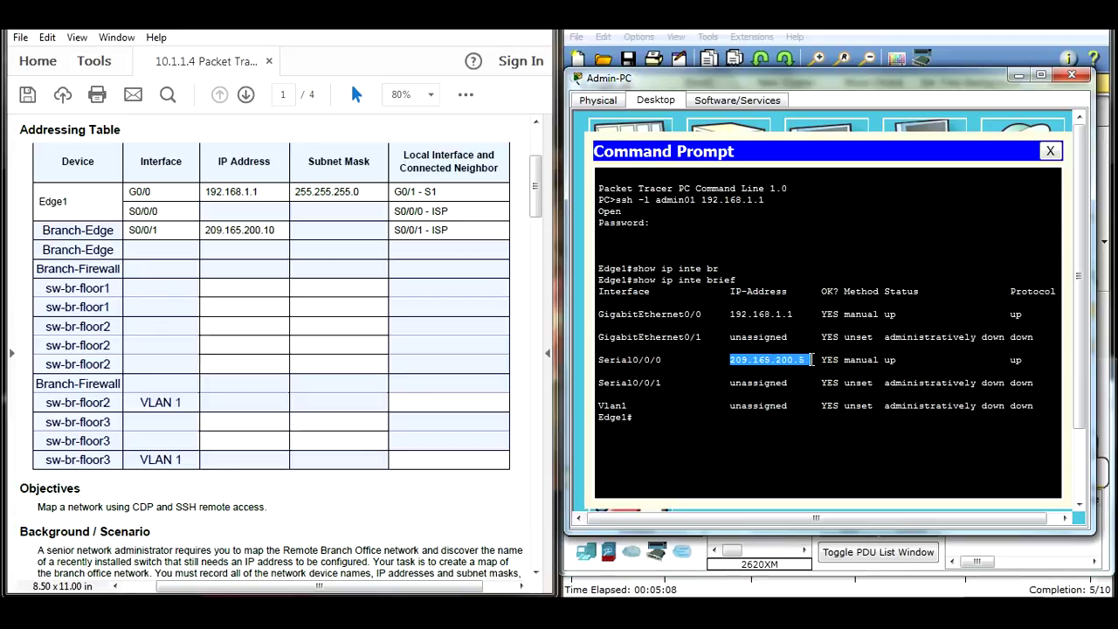
pyautogui.rightClick(805, 359)
pyautogui.click(826, 366)
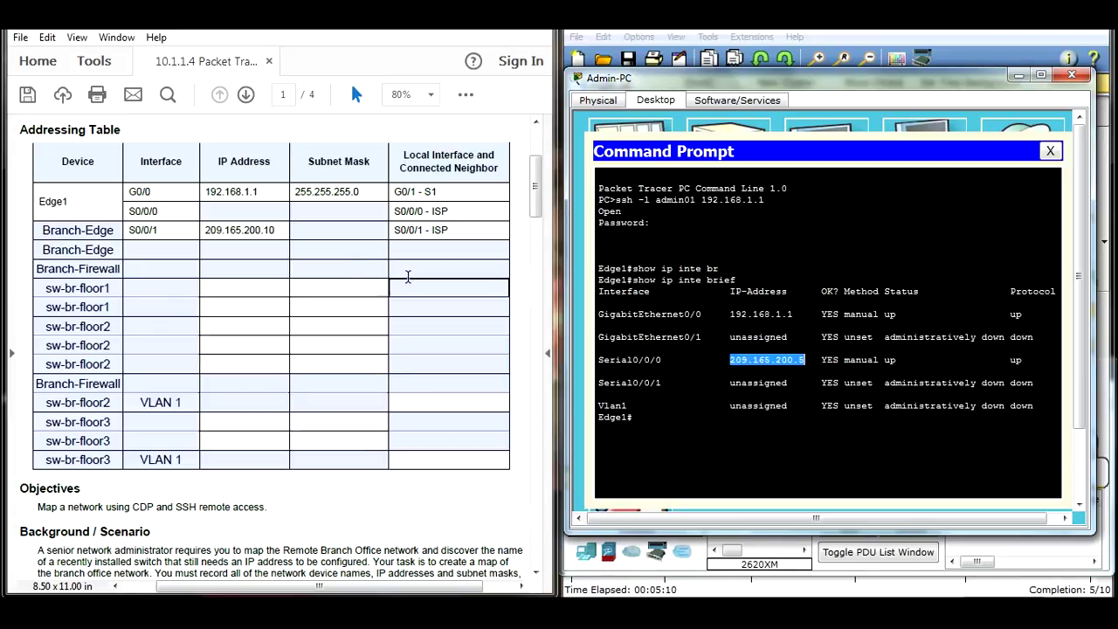
pyautogui.rightClick(258, 218)
pyautogui.click(306, 229)
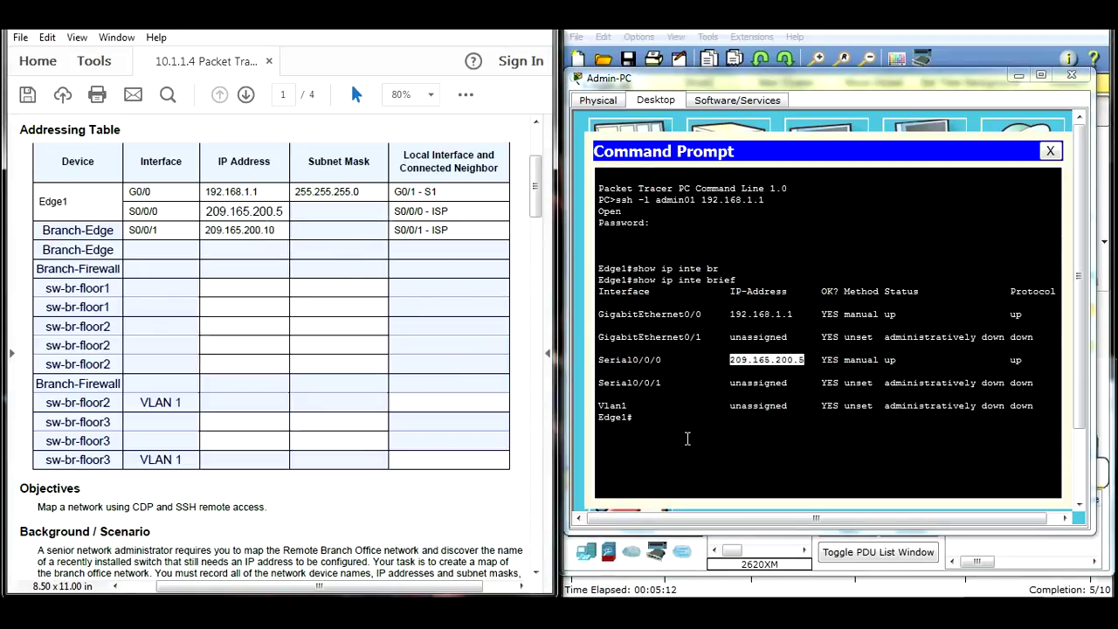
# Display Edge1's full running configuration with "show running-config" and bring its interface section into view.
pyautogui.click(664, 457)
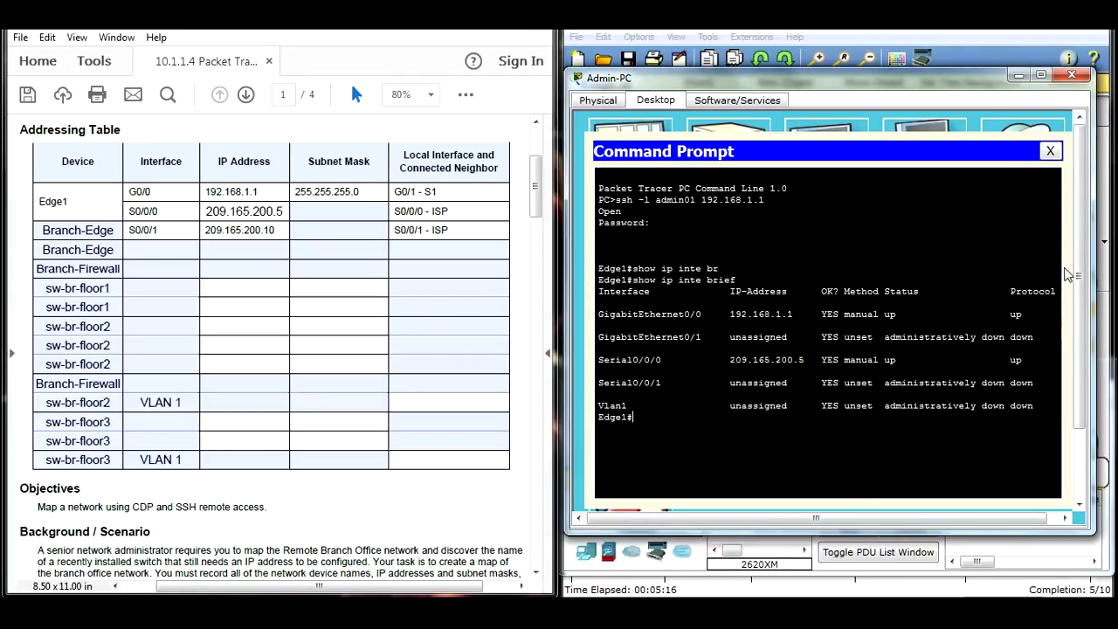
pyautogui.scroll(-3, 786, 472)
pyautogui.press('Return')
pyautogui.press('Tab')
pyautogui.press('Return')
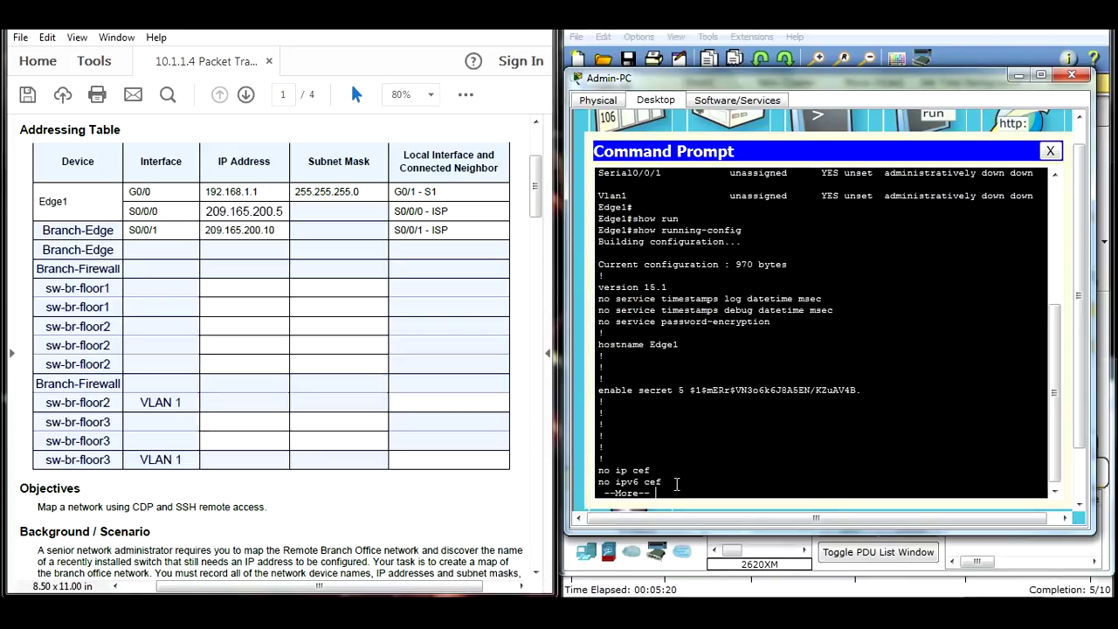
pyautogui.press('space')
pyautogui.press('space')
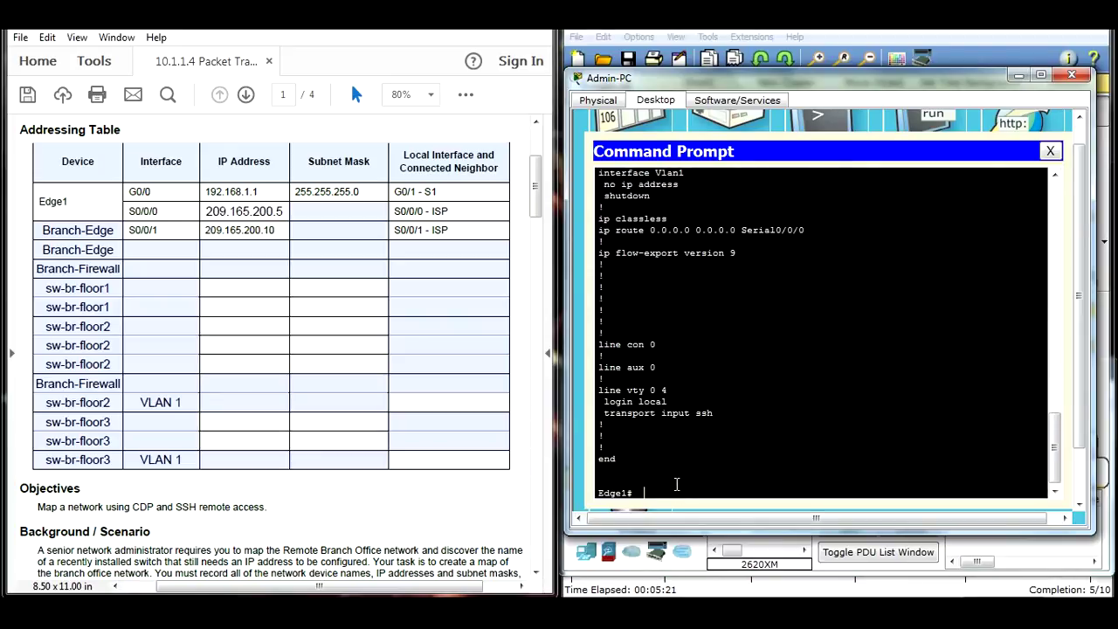
pyautogui.scroll(9, 677, 416)
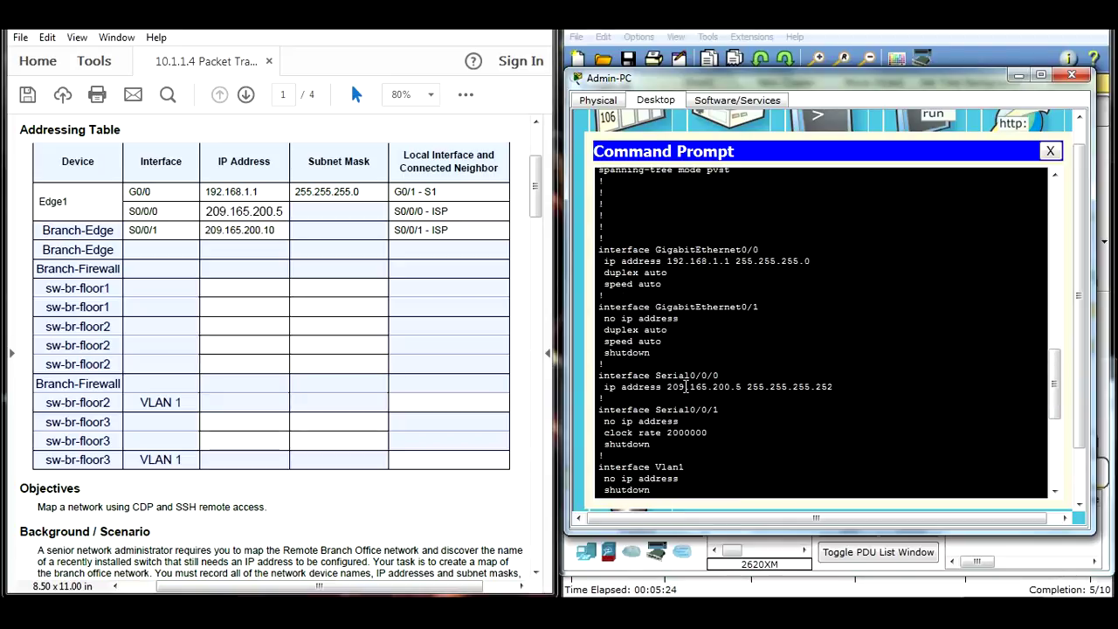
pyautogui.moveTo(818, 260); pyautogui.dragTo(735, 260)
pyautogui.rightClick(738, 260)
pyautogui.click(777, 273)
pyautogui.click(339, 212)
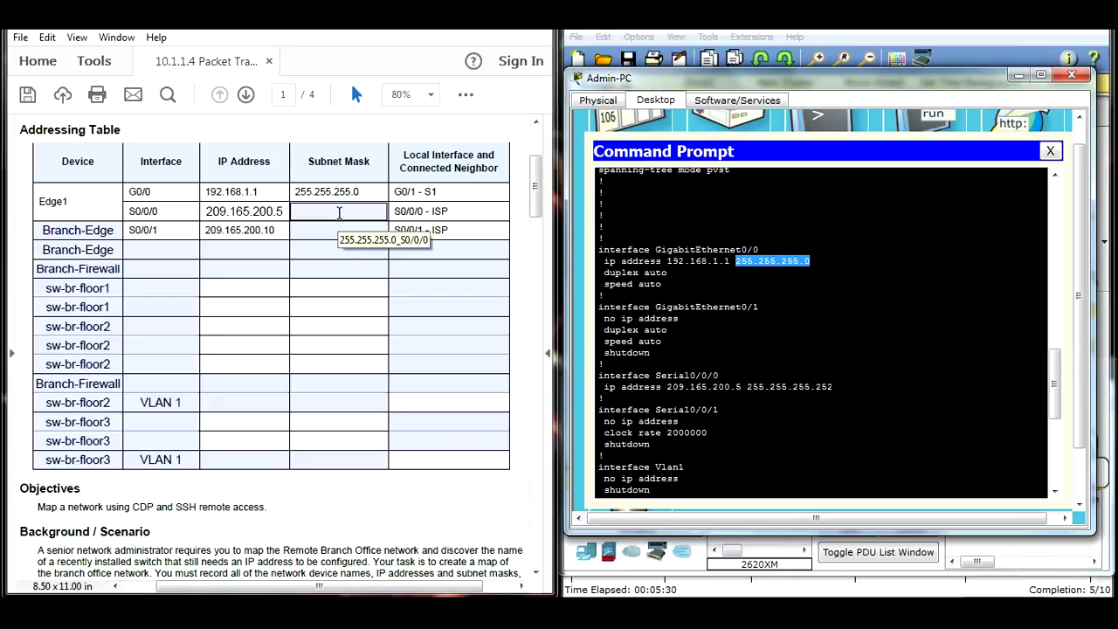
# Copy the Serial0/0/0 mask 255.255.255.252 from the running configuration into the Subnet Mask field of Edge1's S0/0/0 row.
pyautogui.moveTo(846, 384); pyautogui.dragTo(741, 381)
pyautogui.rightClick(756, 378)
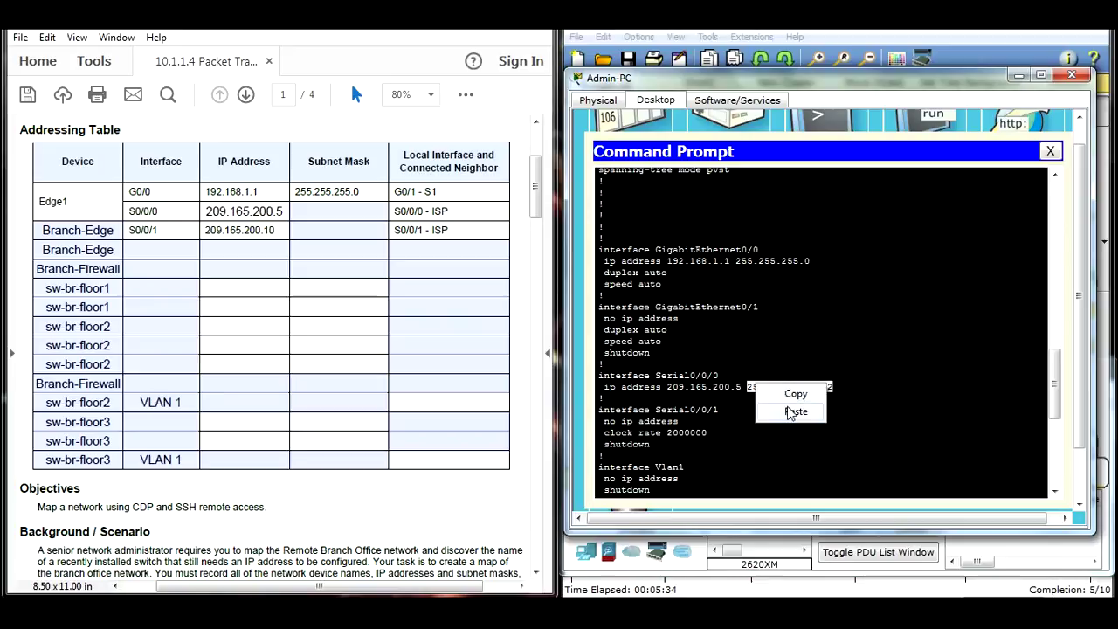
pyautogui.click(793, 393)
pyautogui.rightClick(340, 218)
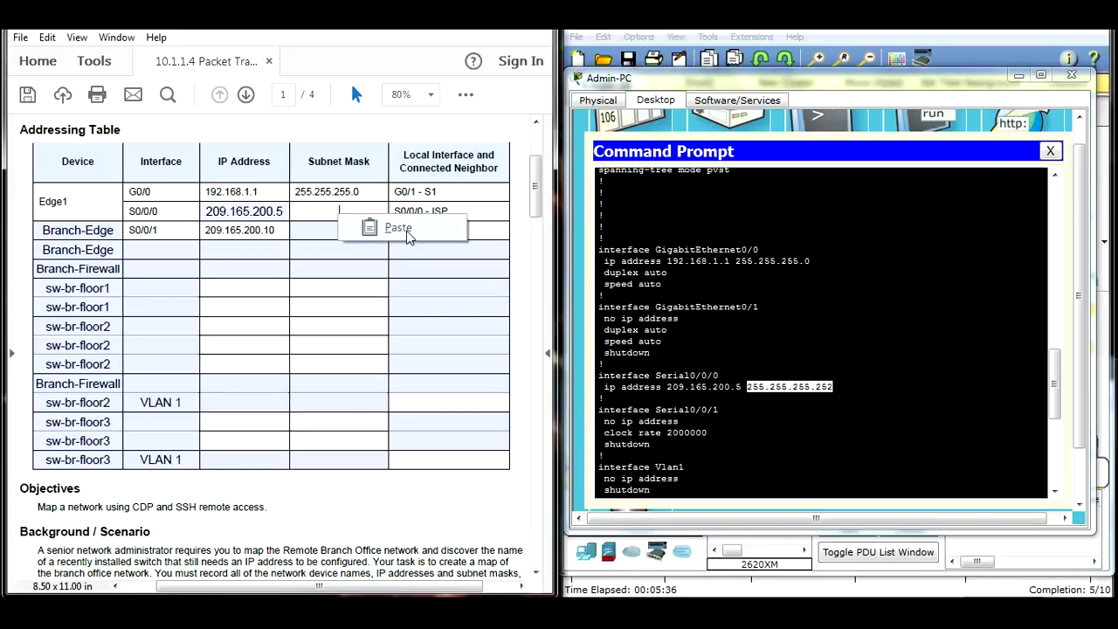
pyautogui.click(388, 229)
# Finish the running configuration listing and, following instruction c, display Edge1's interface details with "show interfaces".
pyautogui.click(679, 421)
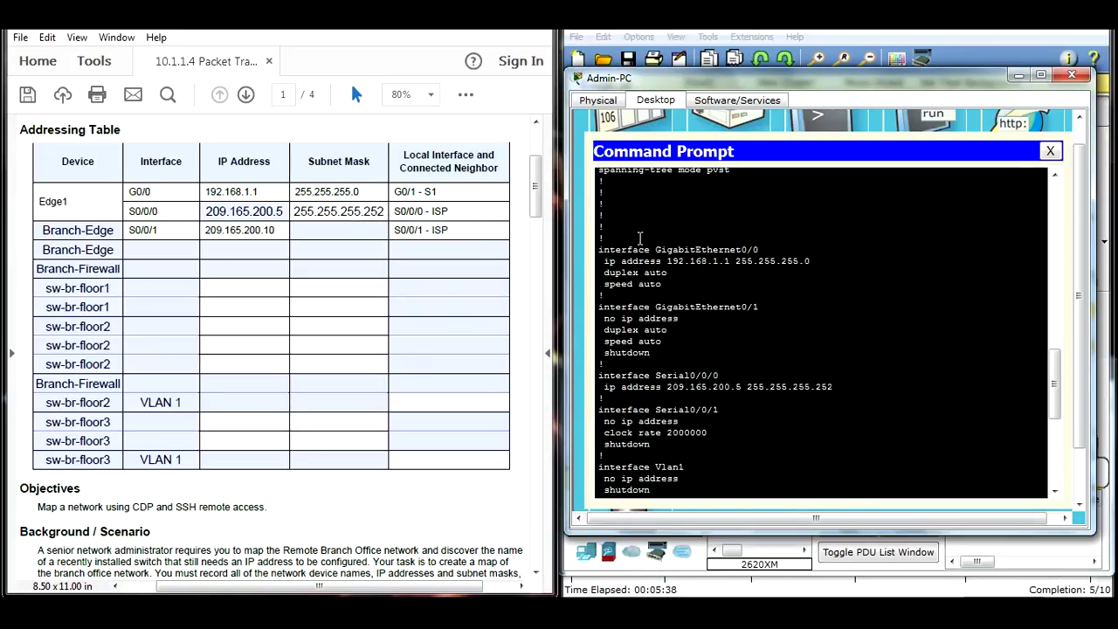
pyautogui.press('Return')
pyautogui.press('Return')
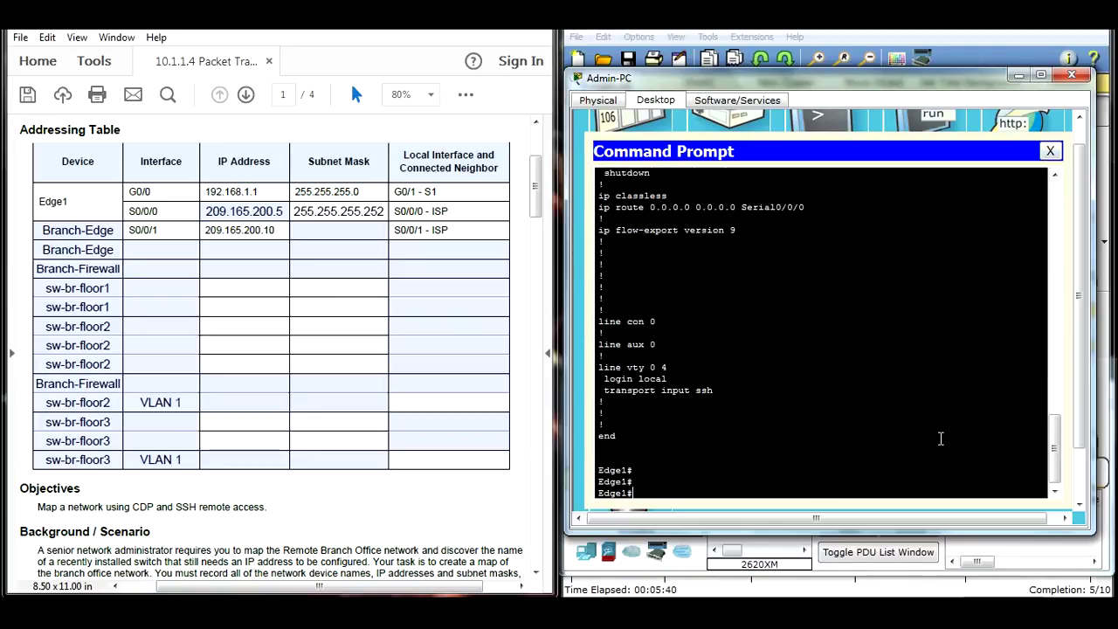
pyautogui.scroll(-10, 221, 450)
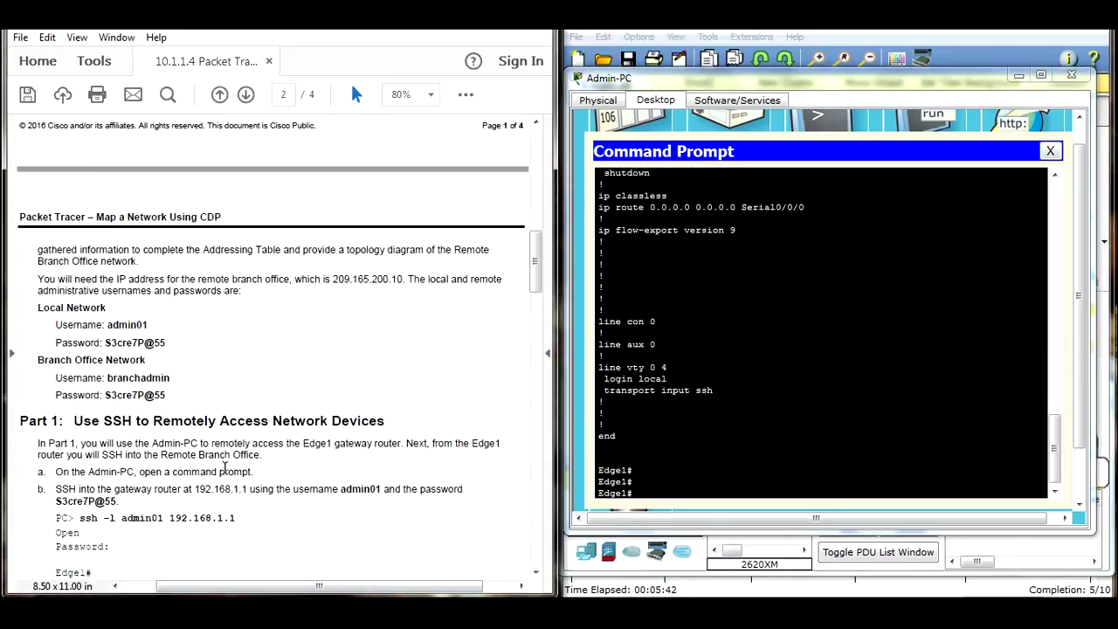
pyautogui.scroll(-3, 221, 450)
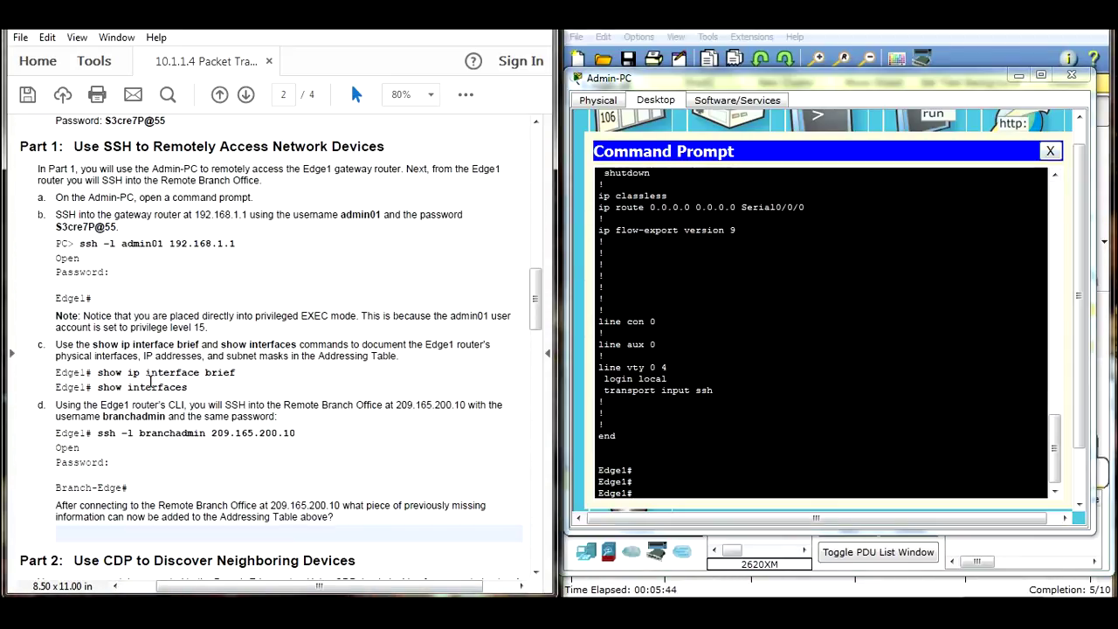
pyautogui.click(715, 488)
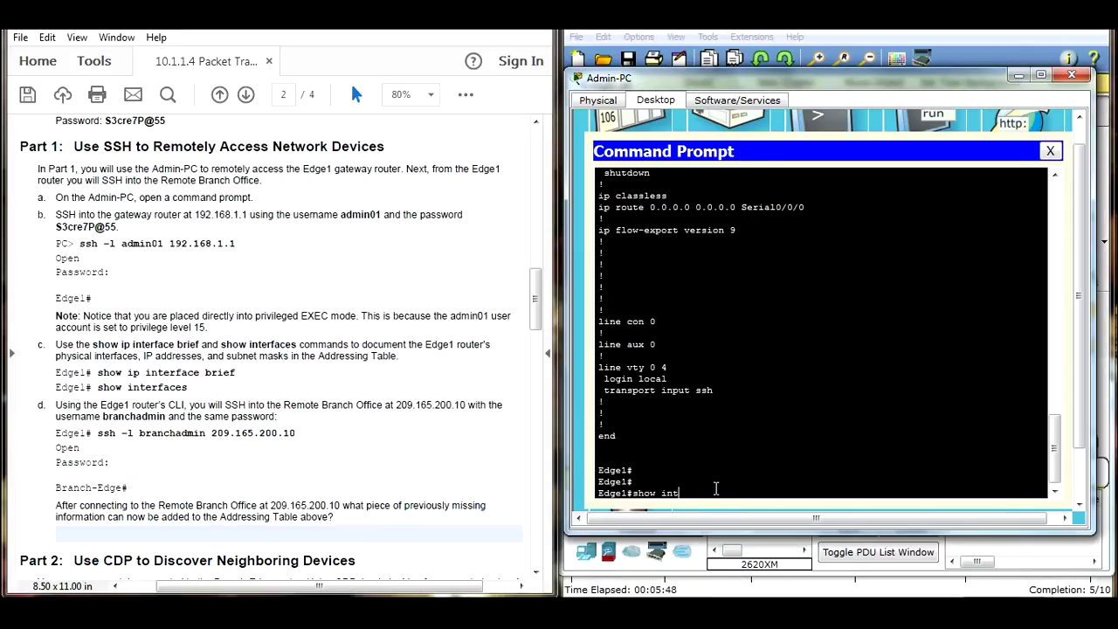
pyautogui.write('show int')
pyautogui.press('Tab')
pyautogui.press('Return')
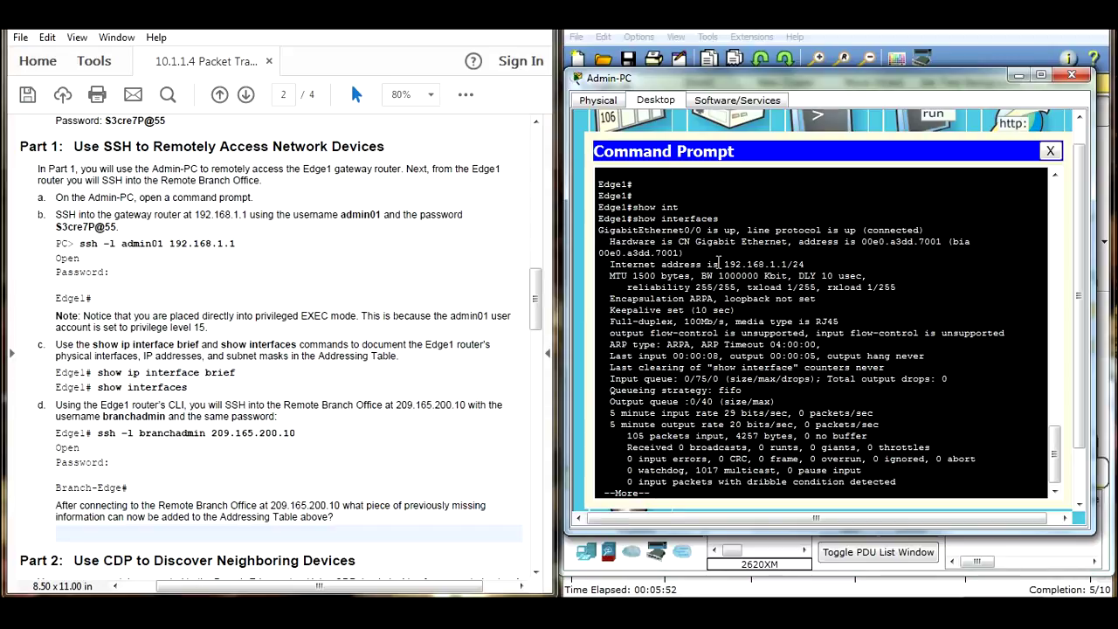
# Compare GigabitEthernet0/0's internet address and prefix length in the output with Edge1's G0/0 row in the Addressing Table.
pyautogui.moveTo(535, 296); pyautogui.dragTo(537, 190)
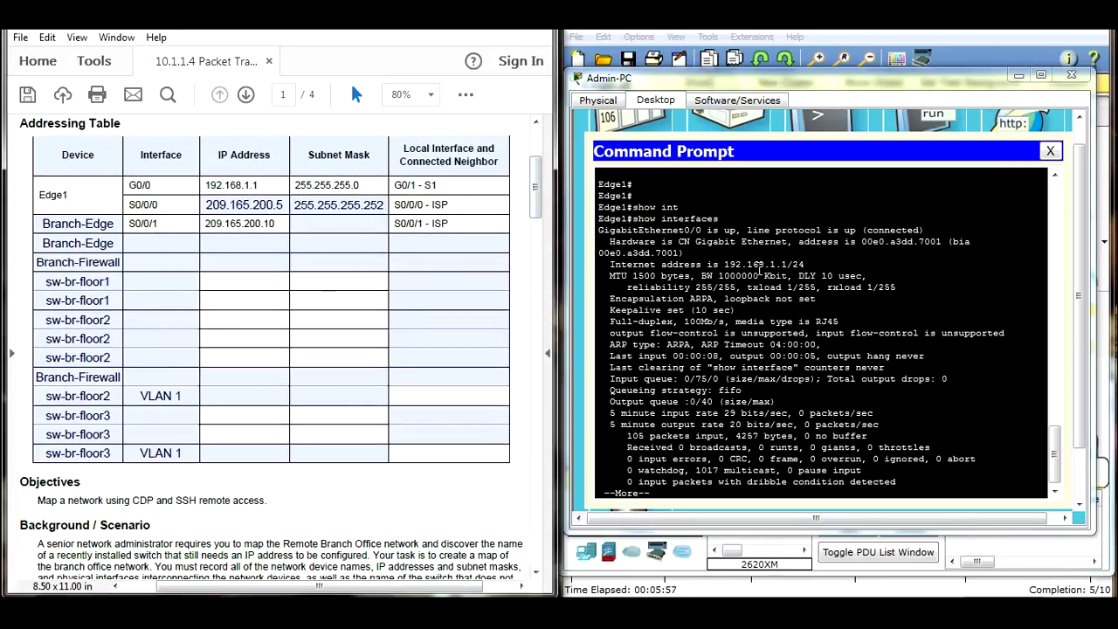
pyautogui.moveTo(599, 230); pyautogui.dragTo(704, 232)
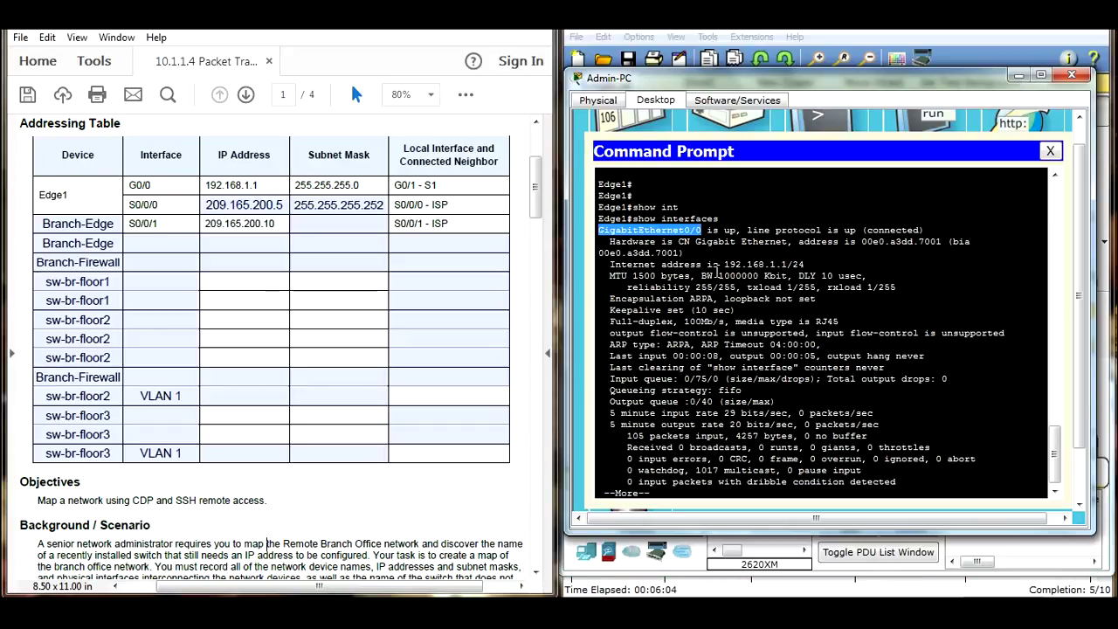
pyautogui.moveTo(723, 264); pyautogui.dragTo(791, 264)
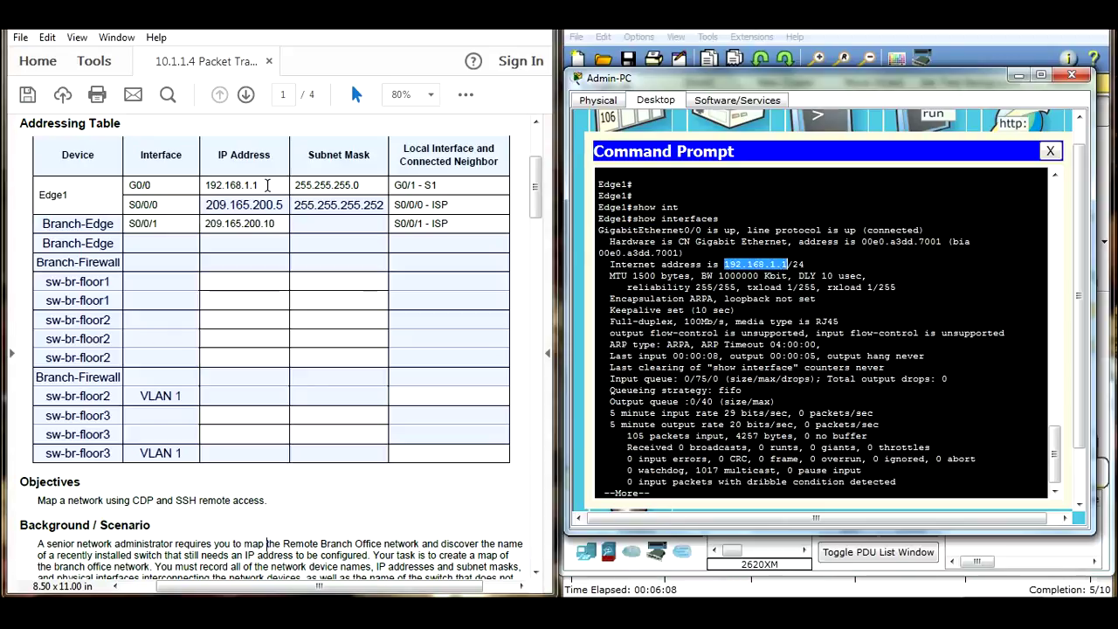
pyautogui.doubleClick(798, 264)
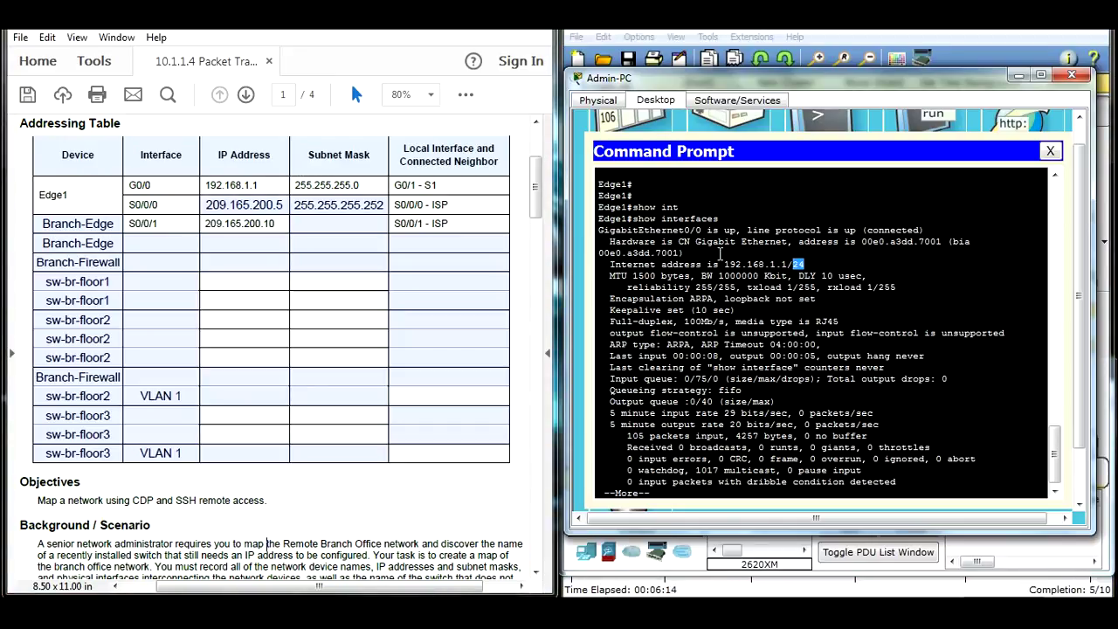
pyautogui.click(745, 316)
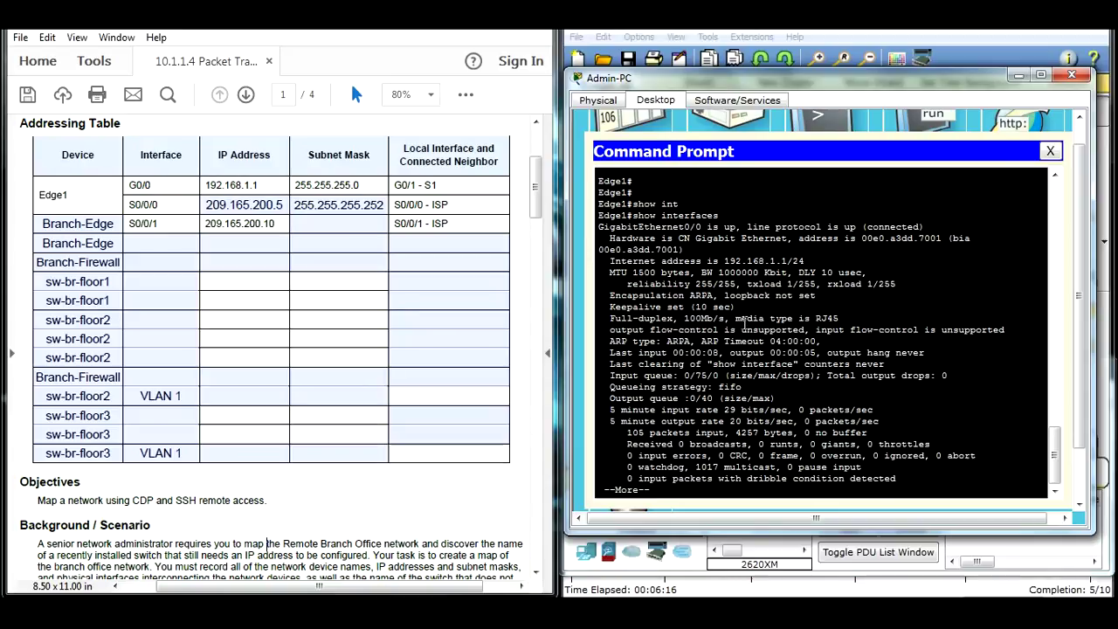
# Page through the rest of the interface output and check Serial0/0/0's address and prefix length against Edge1's S0/0/0 row.
pyautogui.press('space')
pyautogui.press('space')
pyautogui.press('space')
pyautogui.press('space')
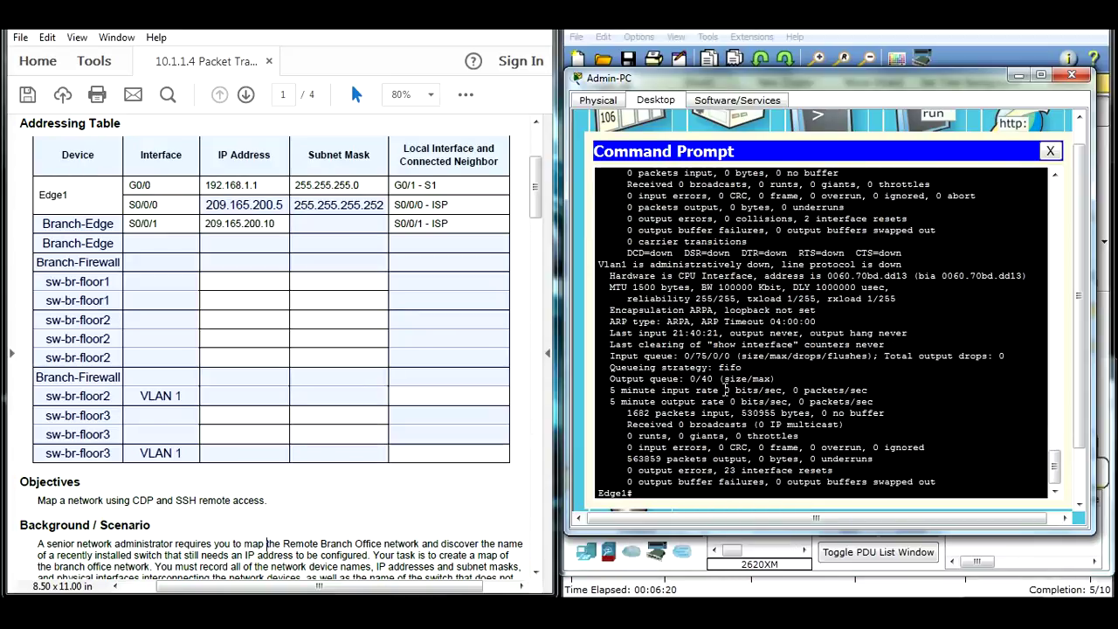
pyautogui.scroll(3, 724, 390)
pyautogui.scroll(6, 650, 340)
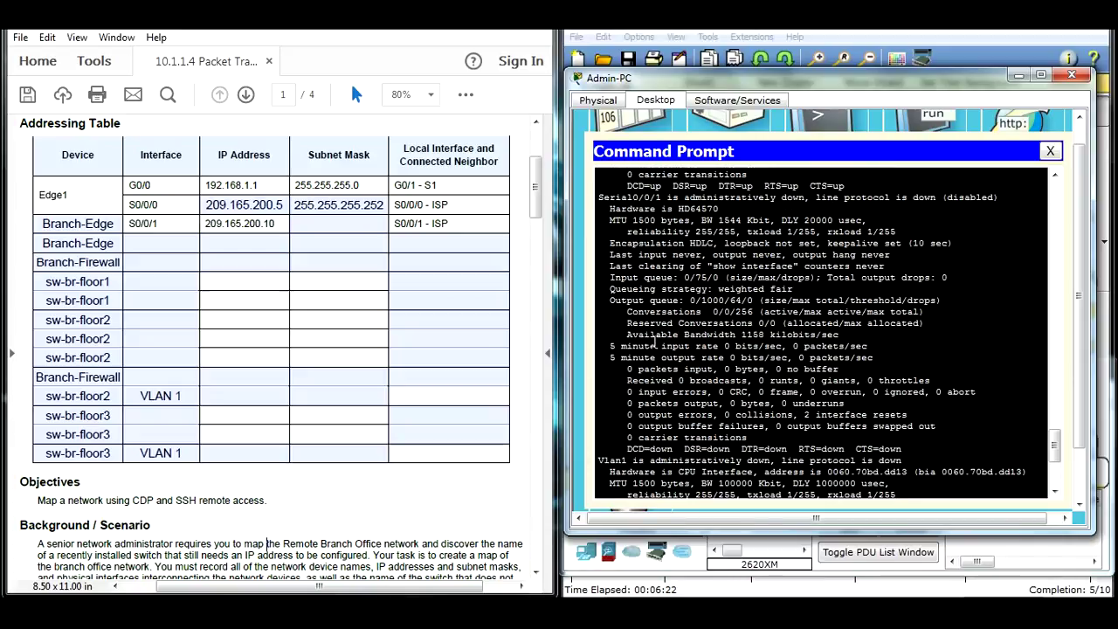
pyautogui.moveTo(599, 297); pyautogui.dragTo(661, 297)
pyautogui.scroll(9, 634, 313)
pyautogui.moveTo(598, 314); pyautogui.dragTo(680, 316)
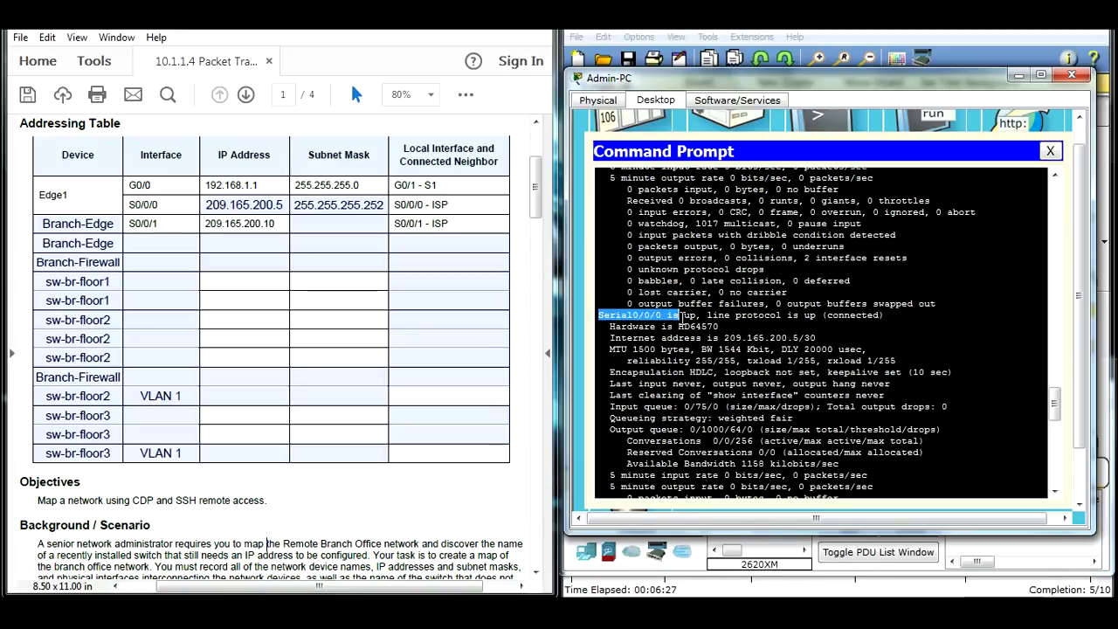
pyautogui.moveTo(724, 337); pyautogui.dragTo(800, 339)
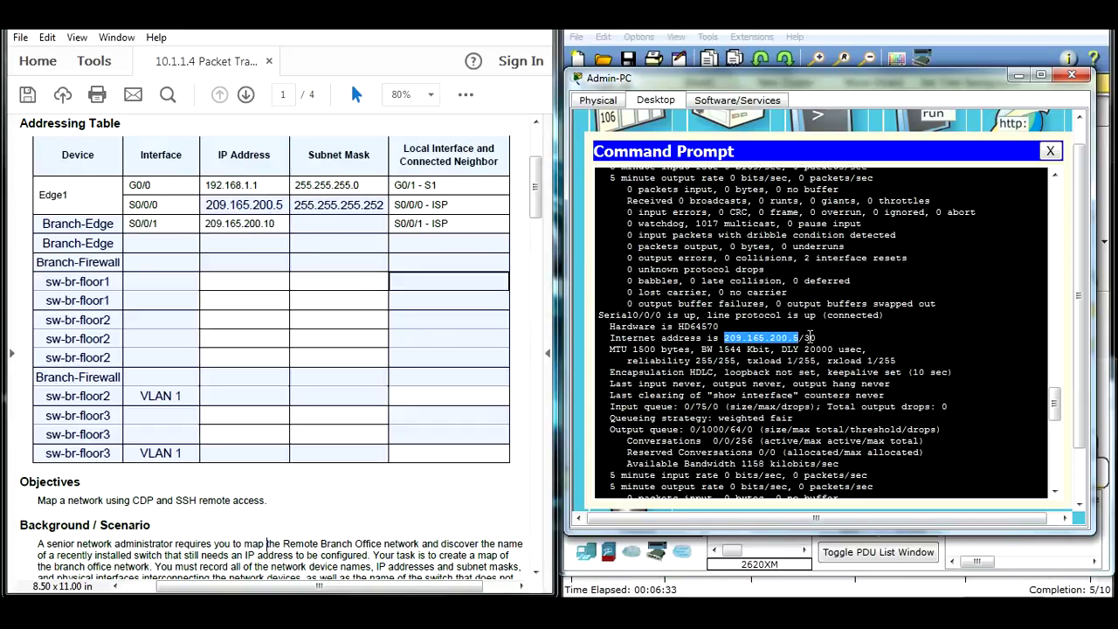
pyautogui.doubleClick(809, 338)
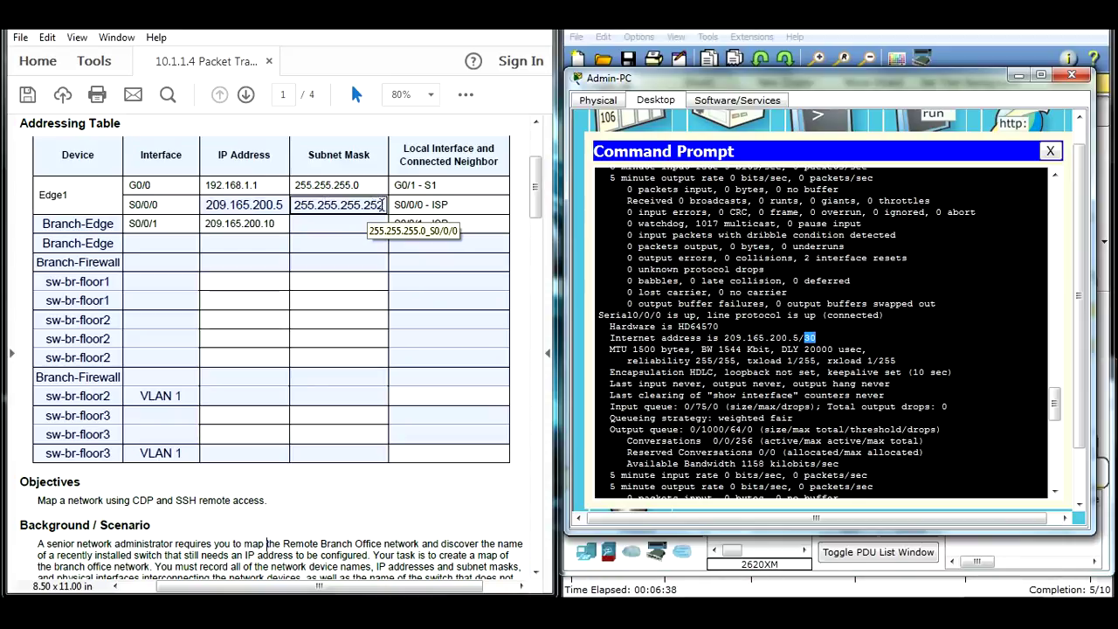
pyautogui.click(872, 381)
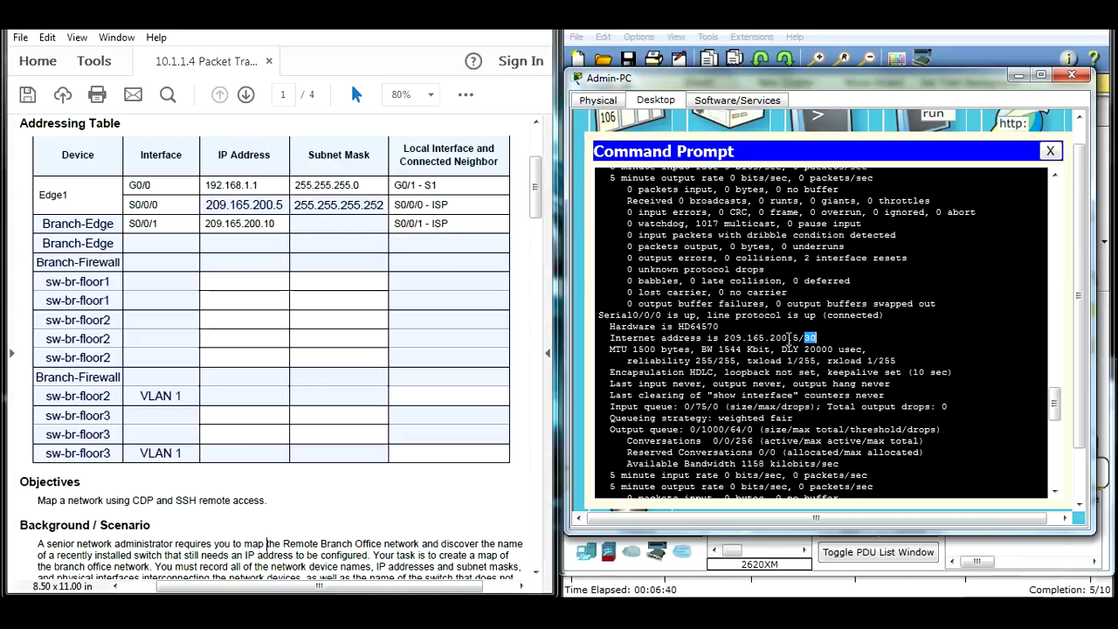
pyautogui.scroll(-15, 716, 395)
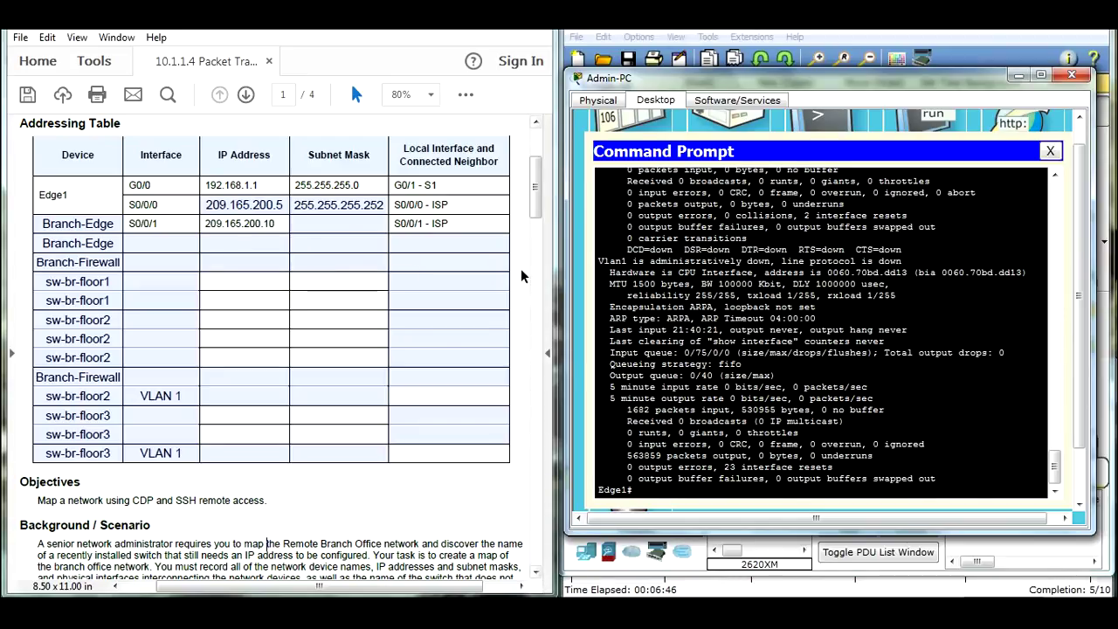
# Following instruction d, open an SSH session from Edge1 to the Remote Branch Office with "ssh -l branchadmin 209.165.200.10".
pyautogui.moveTo(533, 199); pyautogui.dragTo(536, 346)
pyautogui.scroll(3, 536, 346)
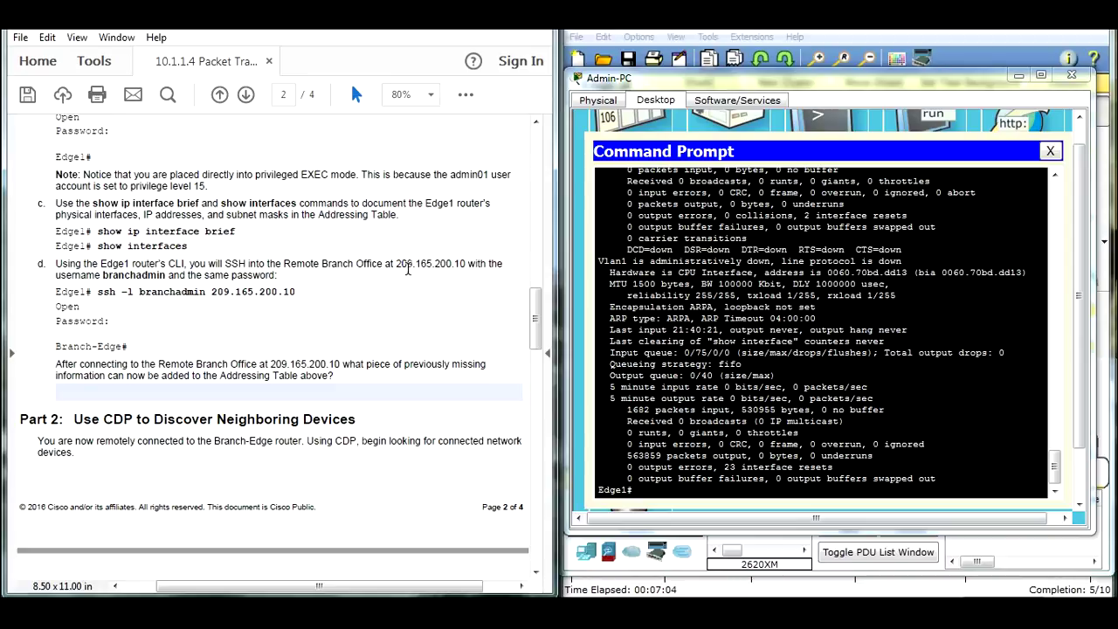
pyautogui.moveTo(395, 263); pyautogui.dragTo(466, 264)
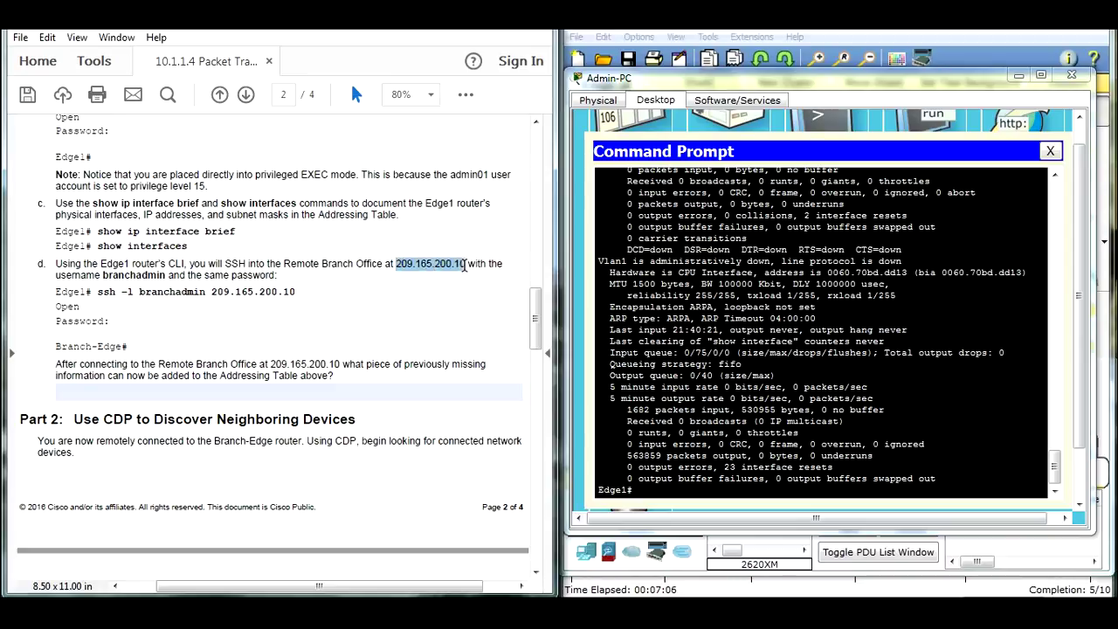
pyautogui.rightClick(466, 263)
pyautogui.click(479, 275)
pyautogui.click(660, 494)
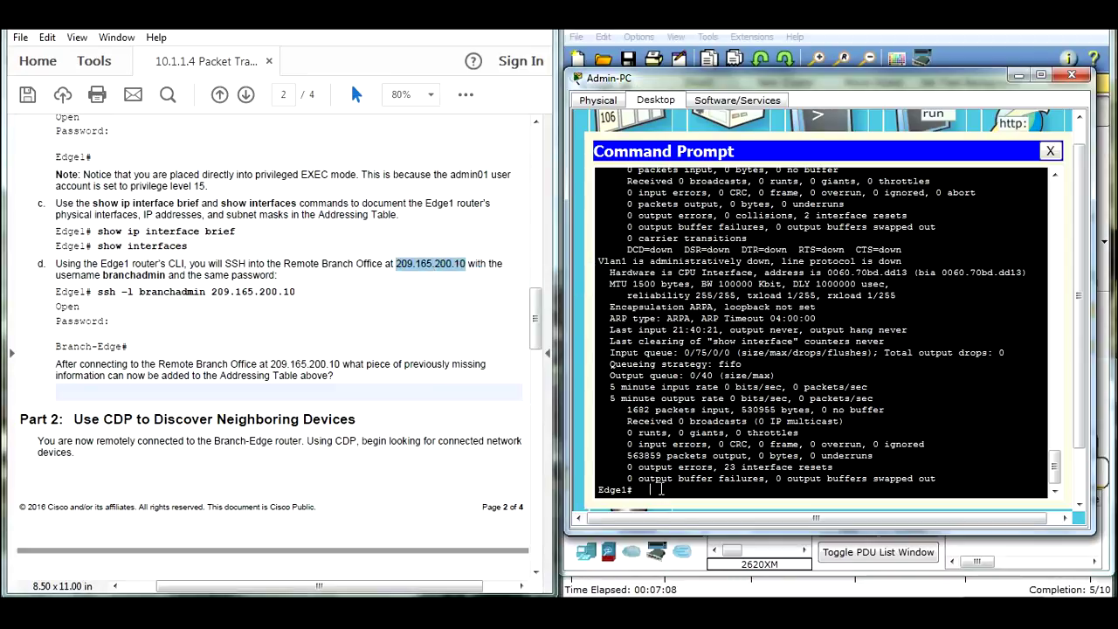
pyautogui.write('ssh -l')
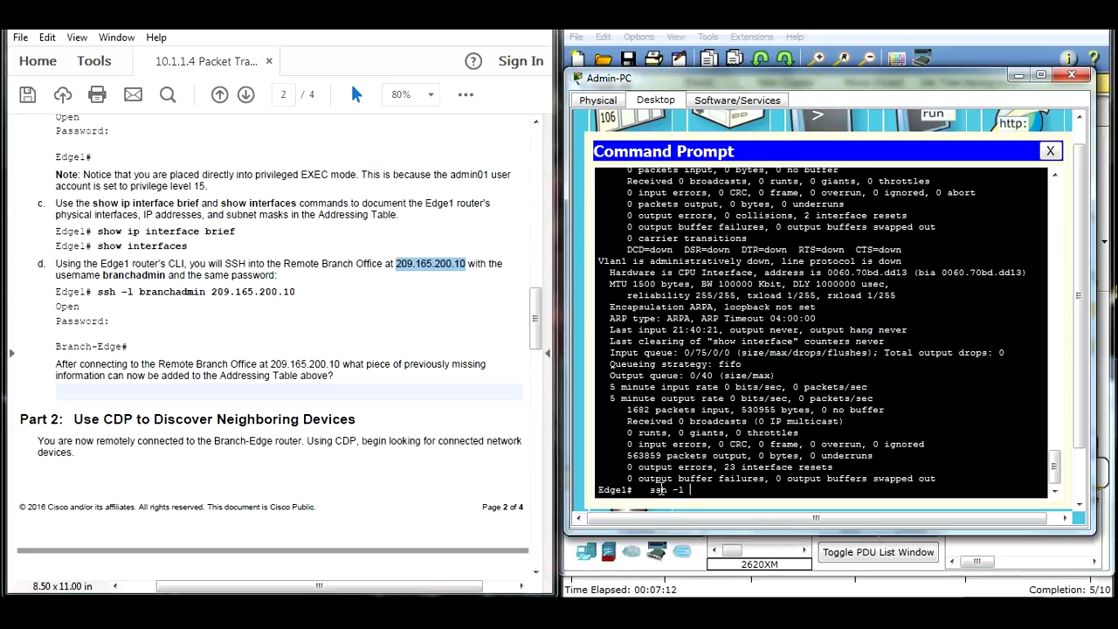
pyautogui.moveTo(297, 292); pyautogui.dragTo(139, 293)
pyautogui.rightClick(155, 298)
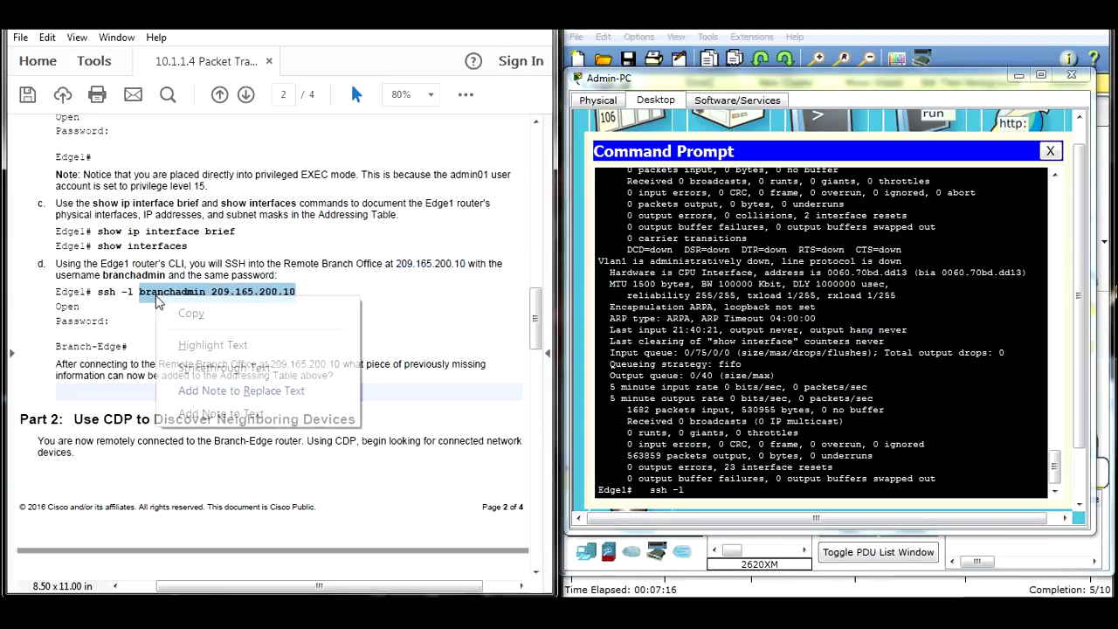
pyautogui.click(227, 317)
pyautogui.rightClick(727, 497)
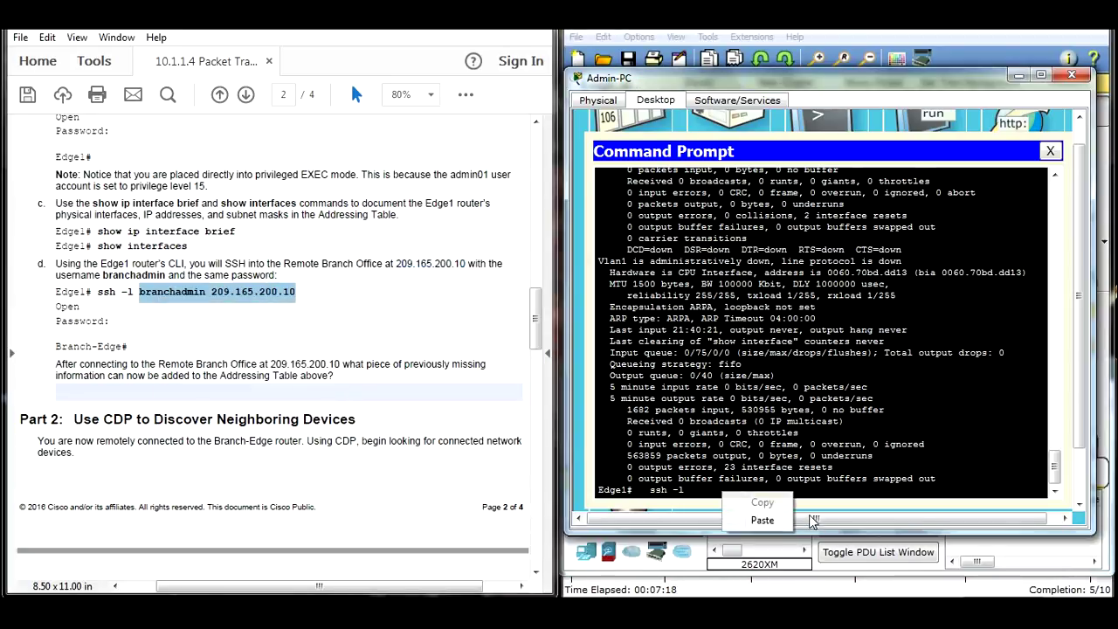
pyautogui.click(753, 522)
pyautogui.press('Return')
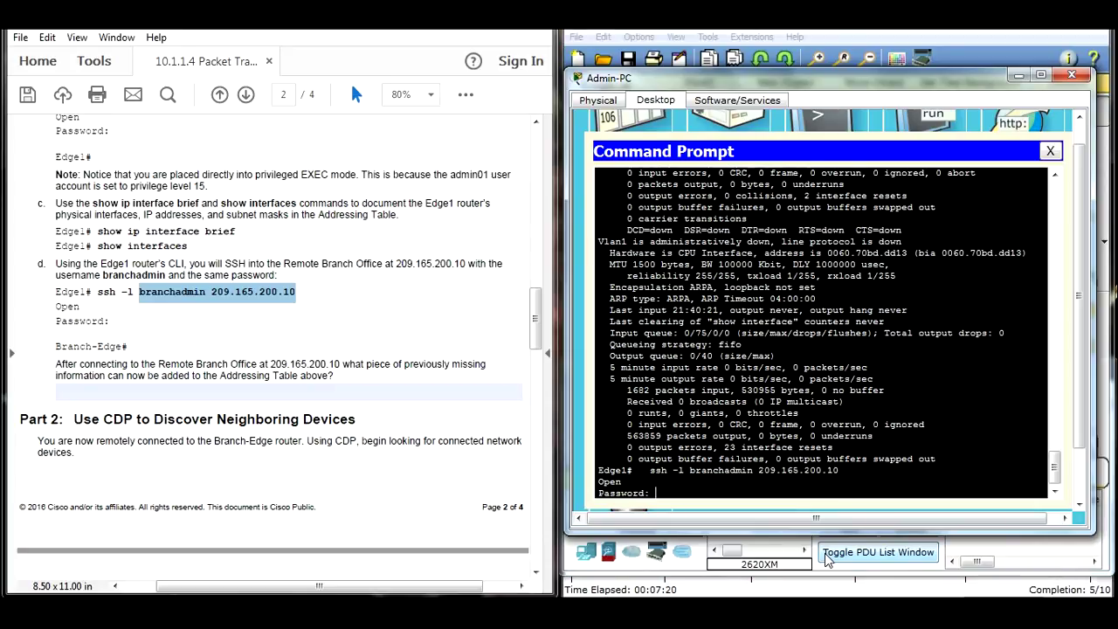
# Copy the Branch Office Network password from the instructions and submit it at the SSH password prompt to log in to Branch-Edge.
pyautogui.click(159, 241)
pyautogui.scroll(4, 159, 241)
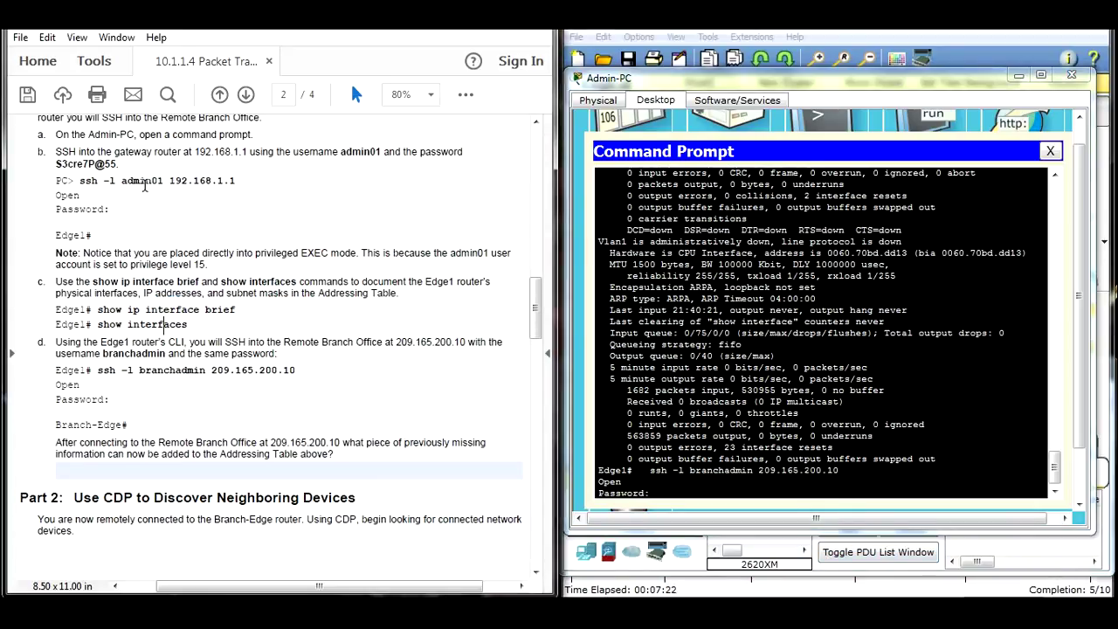
pyautogui.moveTo(169, 140); pyautogui.dragTo(111, 141)
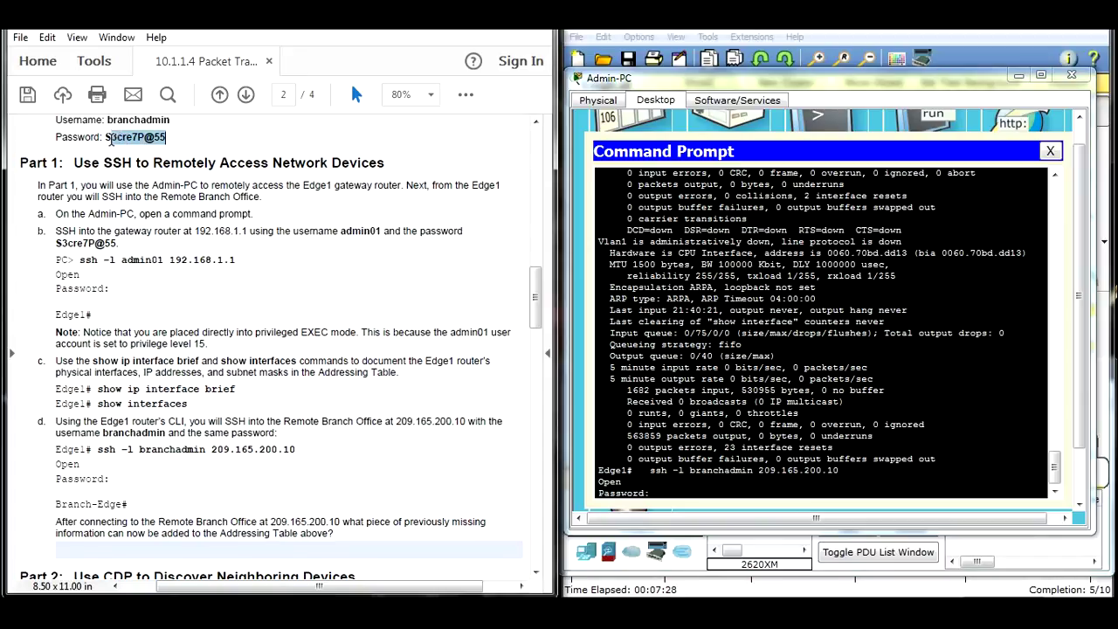
pyautogui.rightClick(118, 143)
pyautogui.click(173, 159)
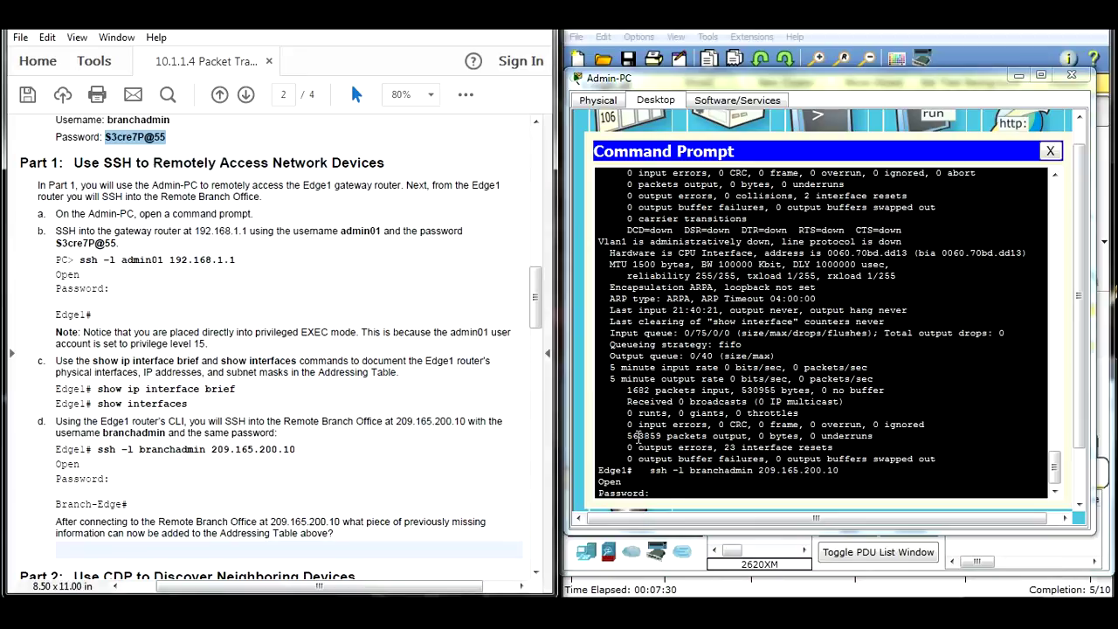
pyautogui.click(669, 493)
pyautogui.rightClick(670, 494)
pyautogui.click(705, 507)
pyautogui.press('Return')
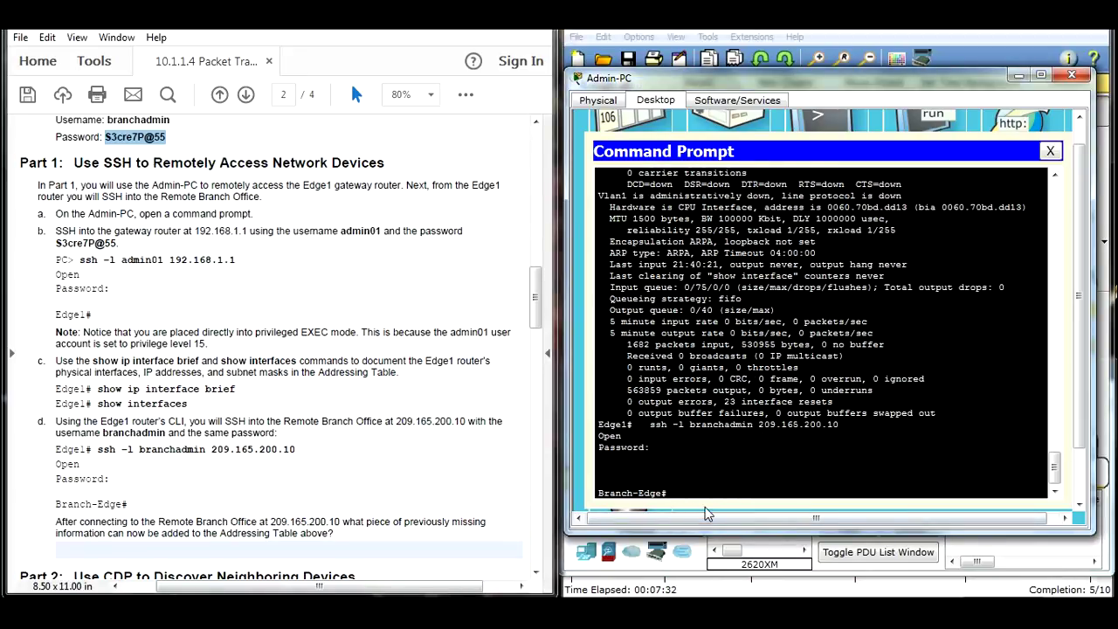
# Read the question on previously missing Addressing Table information and copy the hostname Branch-Edge from the router prompt.
pyautogui.scroll(-4, 382, 356)
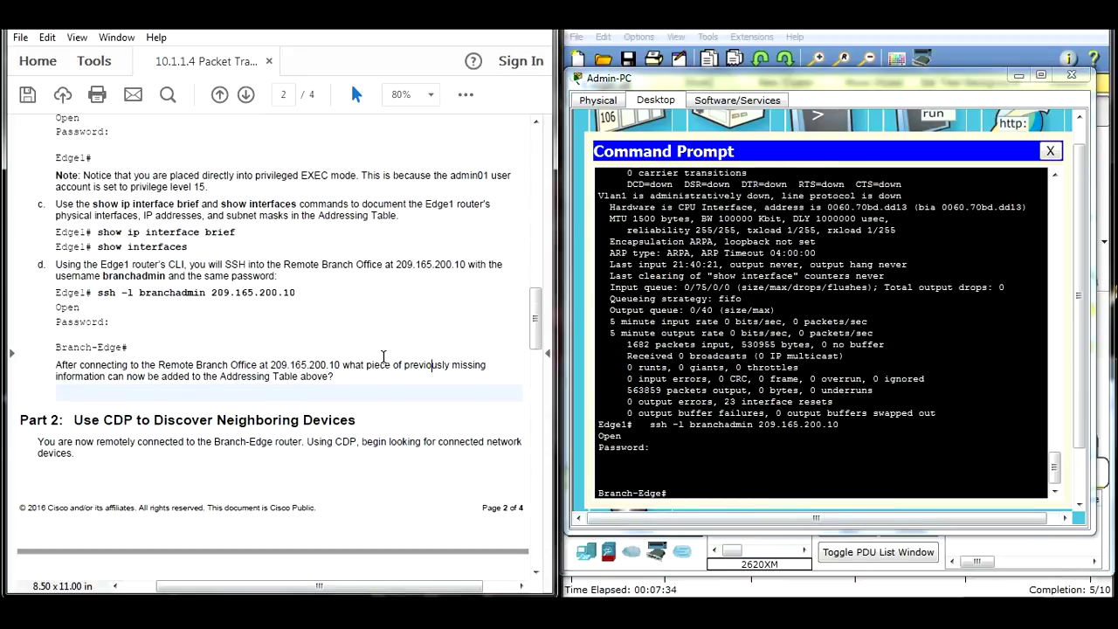
pyautogui.scroll(-3, 243, 343)
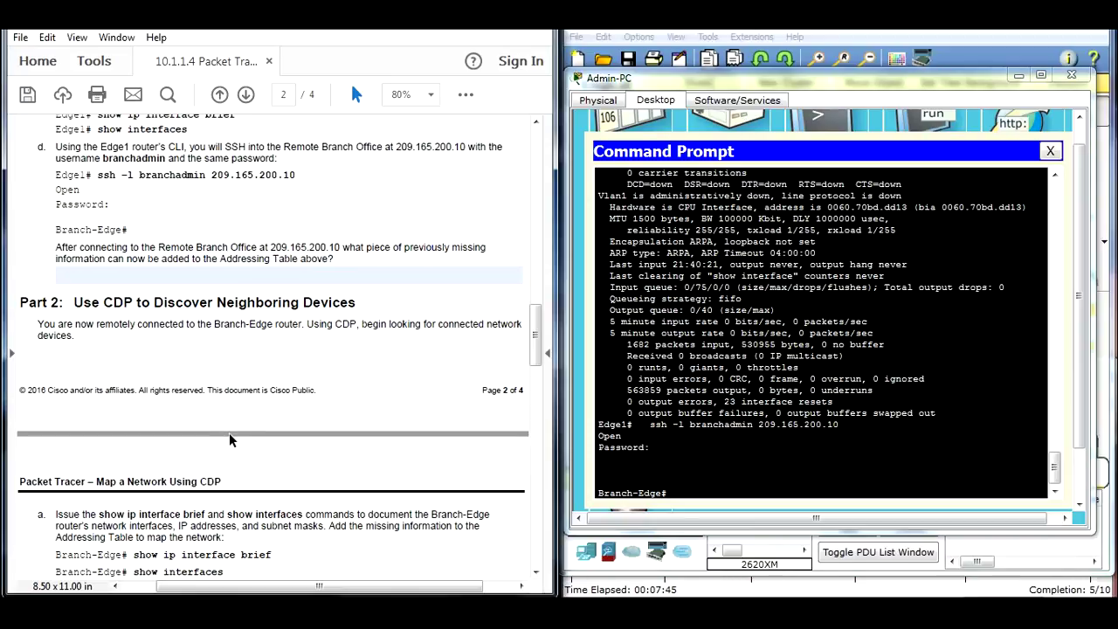
pyautogui.click(661, 494)
pyautogui.moveTo(665, 494); pyautogui.dragTo(585, 494)
pyautogui.rightClick(624, 494)
pyautogui.click(637, 503)
# Return to the Addressing Table and review the known IP address in Branch-Edge's S0/0/1 row.
pyautogui.click(256, 274)
pyautogui.scroll(10, 256, 274)
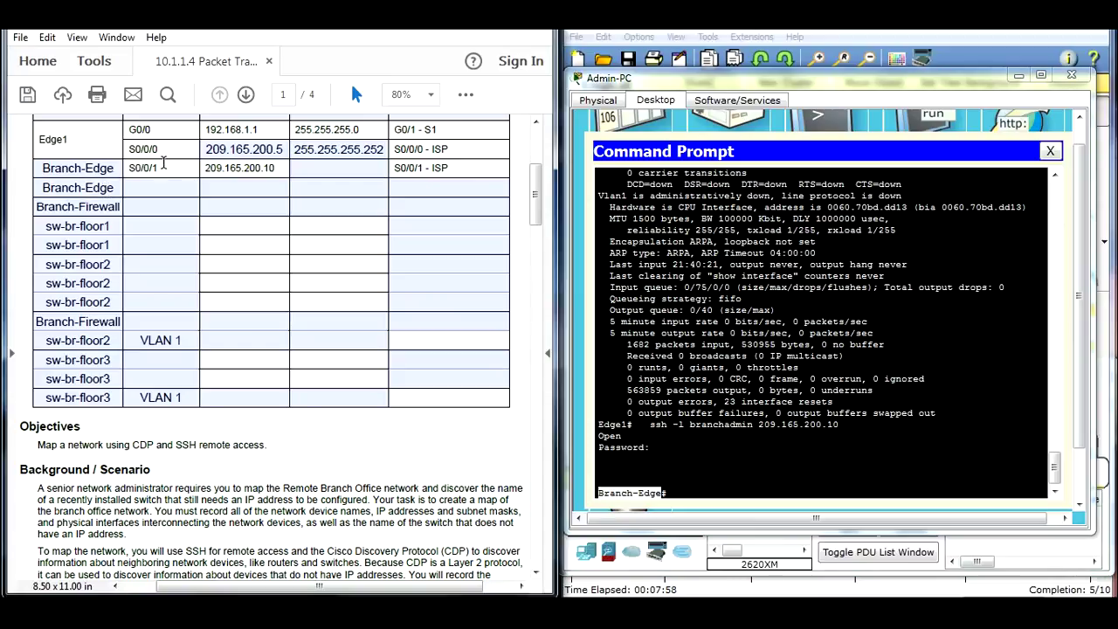
pyautogui.moveTo(285, 169); pyautogui.dragTo(201, 168)
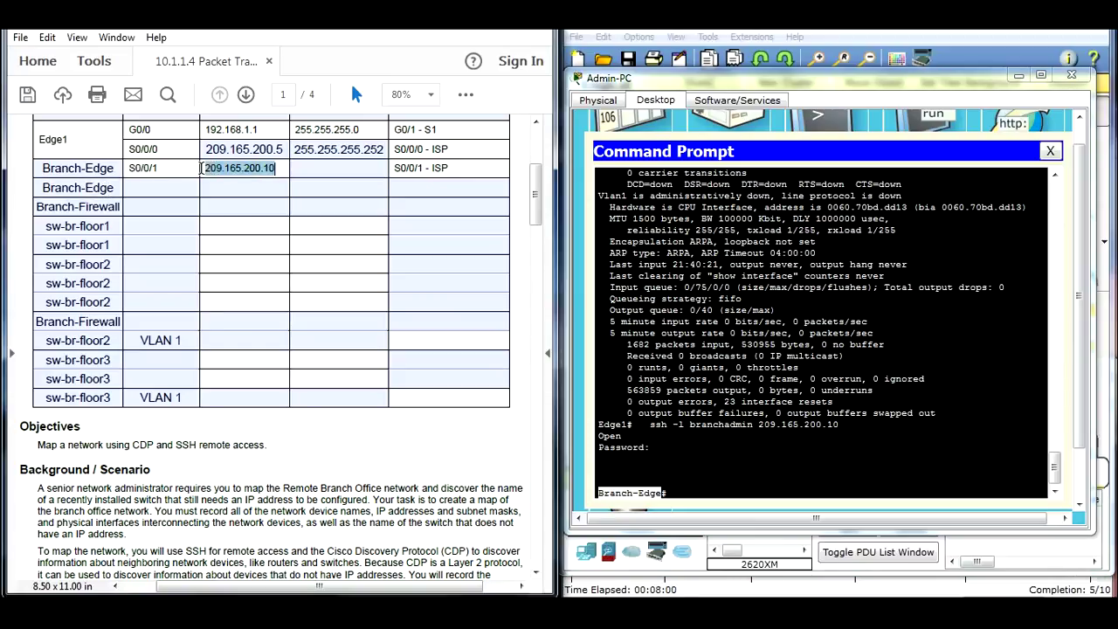
# Try to display Branch-Edge's running configuration with the command "showrun".
pyautogui.click(655, 496)
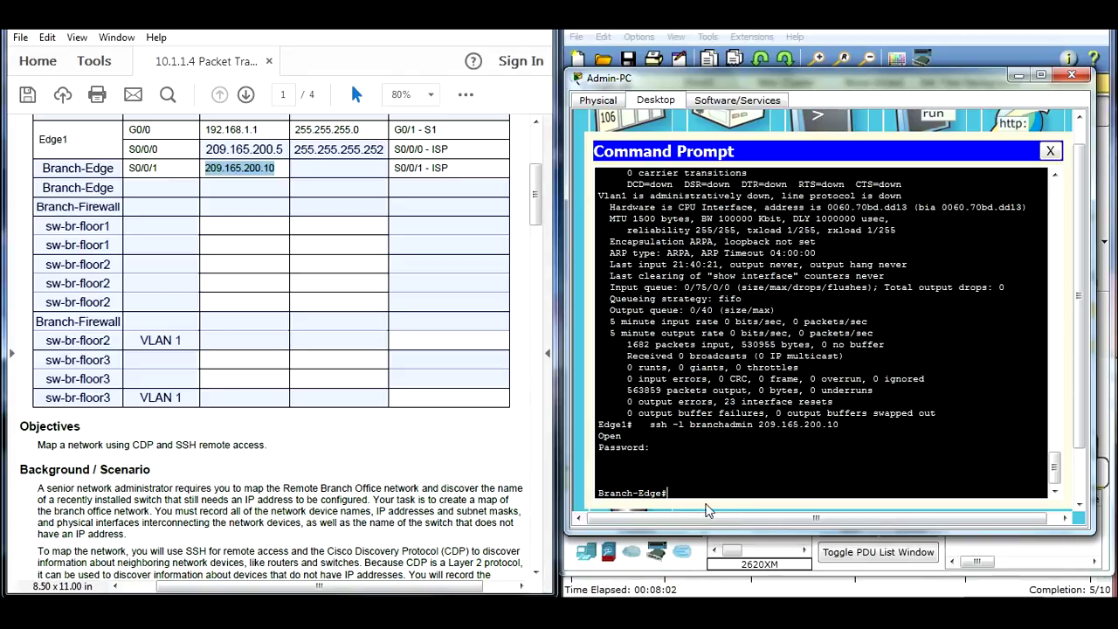
pyautogui.write('showrun')
pyautogui.press('Return')
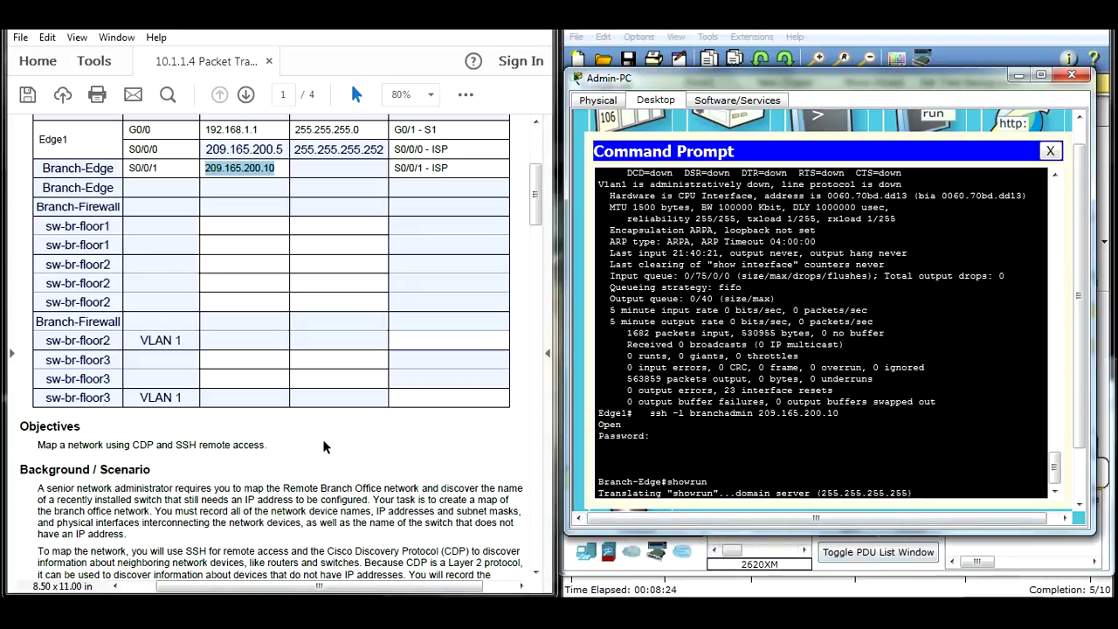
pyautogui.moveTo(286, 442); pyautogui.dragTo(317, 458)
pyautogui.click(935, 485)
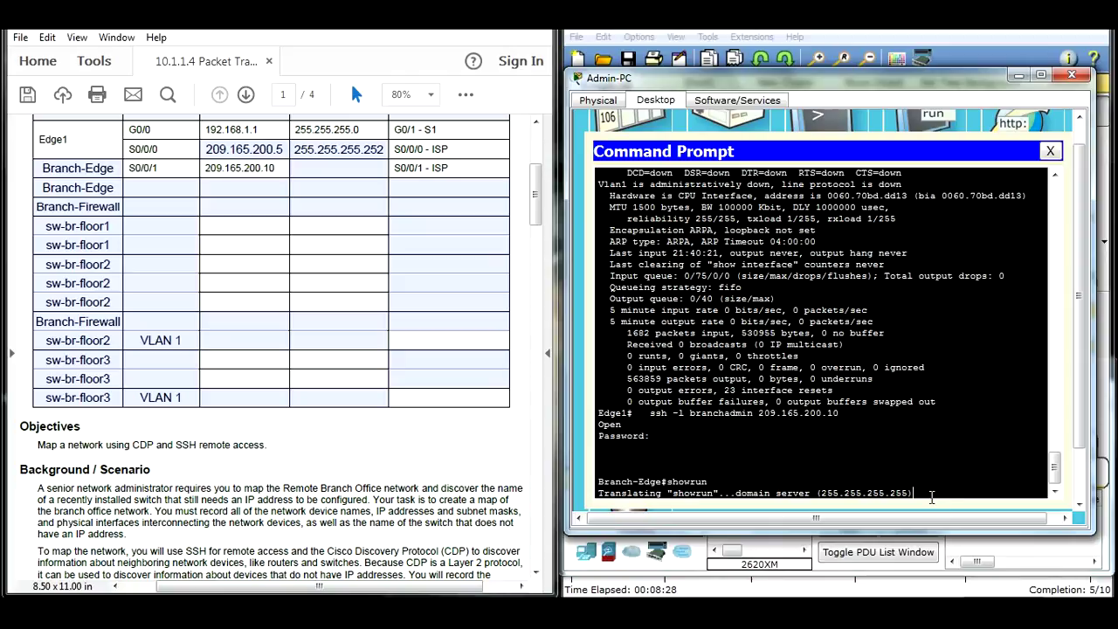
pyautogui.scroll(-1, 992, 486)
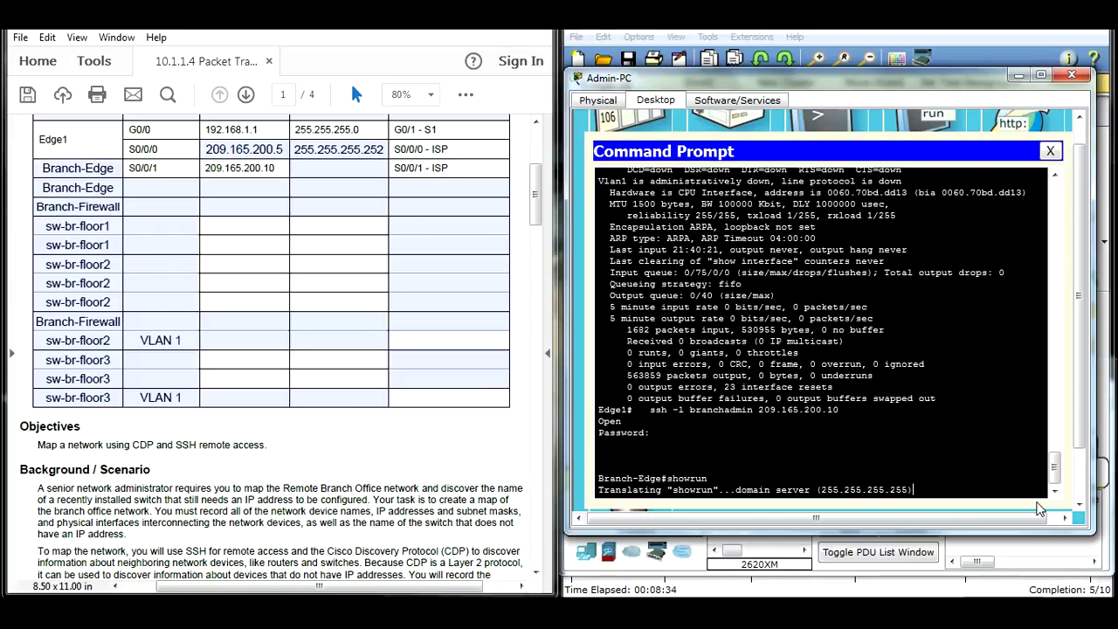
# Read the Part 2 instructions on CDP and check its status on Branch-Edge with "show cdp".
pyautogui.moveTo(535, 194); pyautogui.dragTo(535, 356)
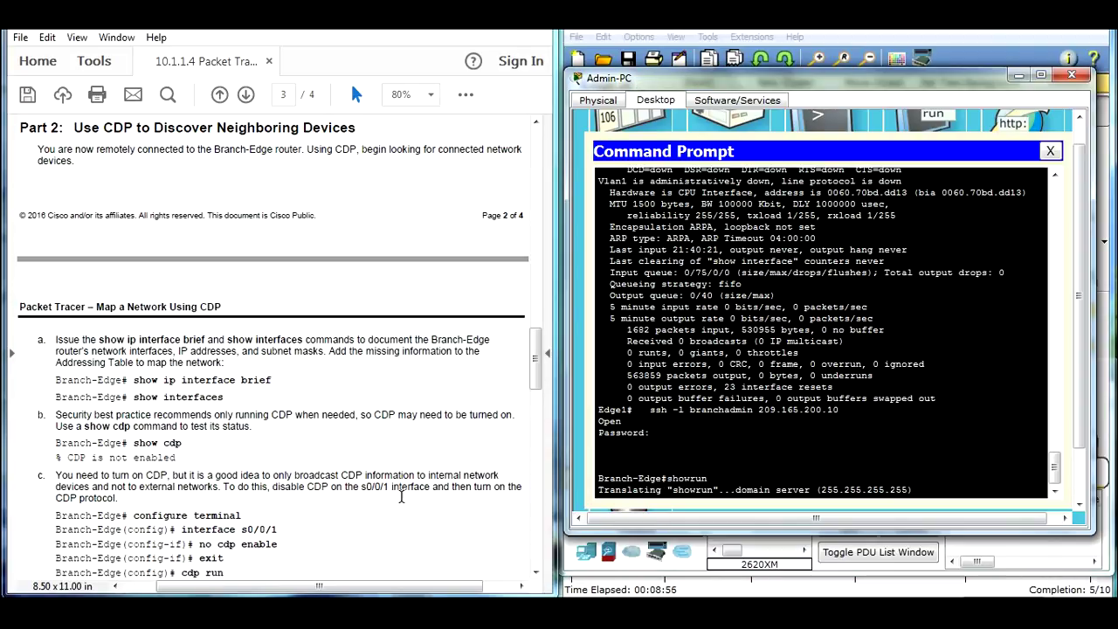
pyautogui.moveTo(134, 443); pyautogui.dragTo(180, 446)
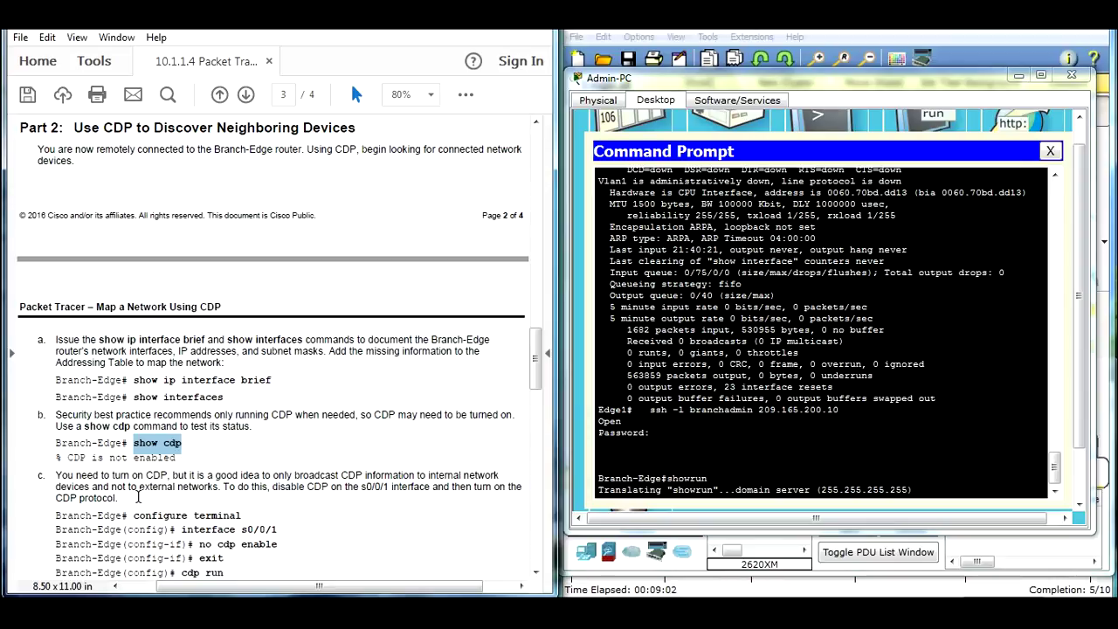
pyautogui.click(266, 487)
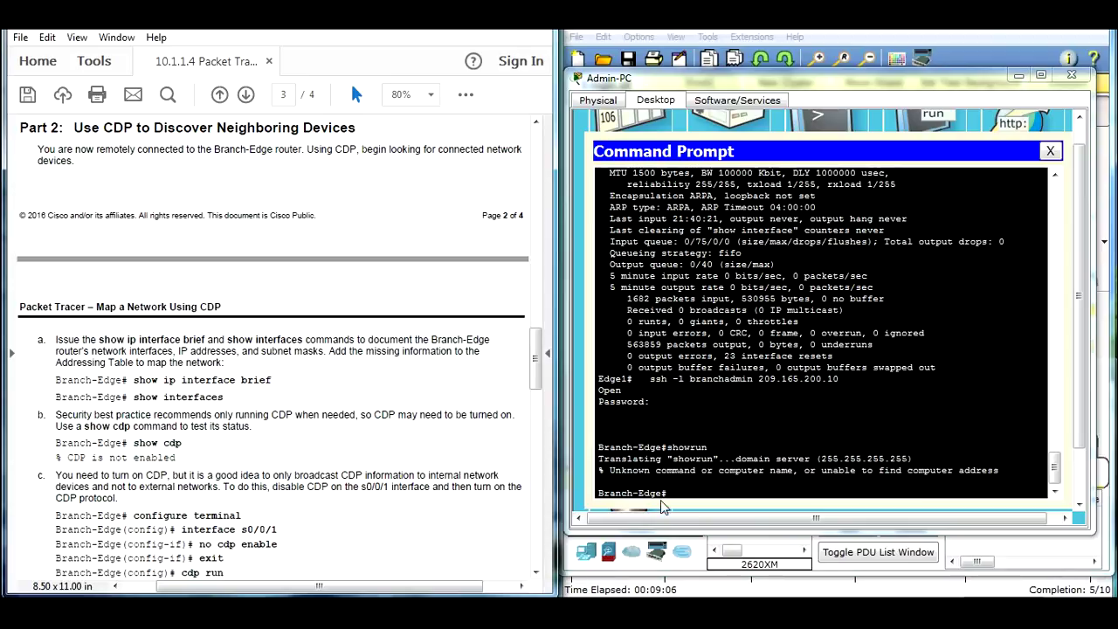
pyautogui.moveTo(54, 515); pyautogui.dragTo(232, 563)
pyautogui.click(690, 491)
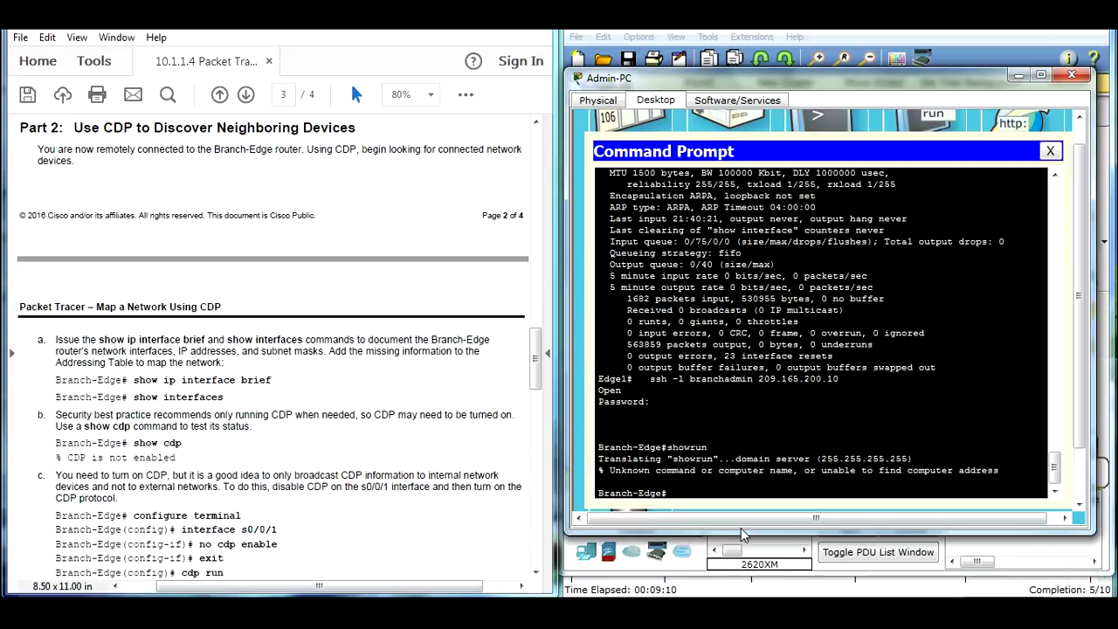
pyautogui.write('show cd')
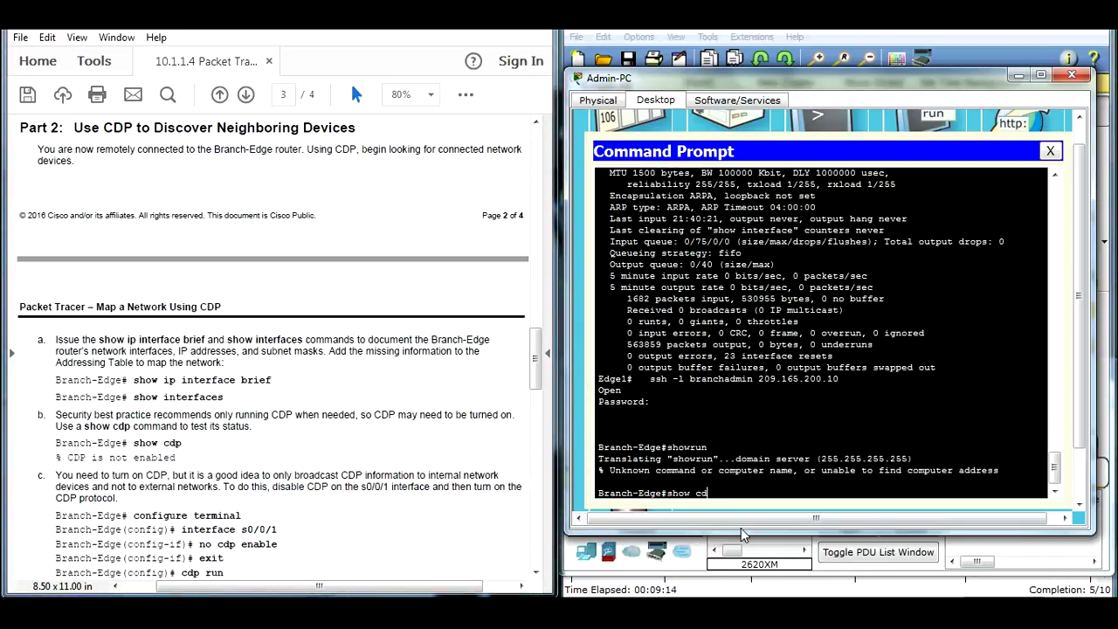
pyautogui.write('p')
pyautogui.press('Return')
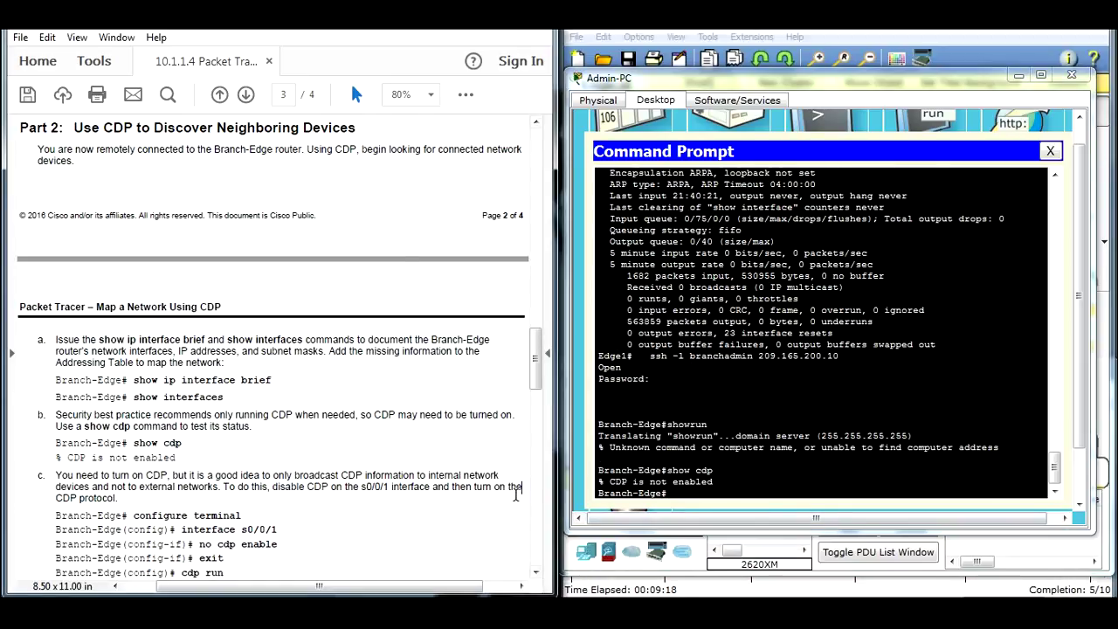
# Enter global configuration mode on Branch-Edge and enable CDP with "cdp run".
pyautogui.scroll(-1, 537, 506)
pyautogui.click(695, 491)
pyautogui.write('conf t')
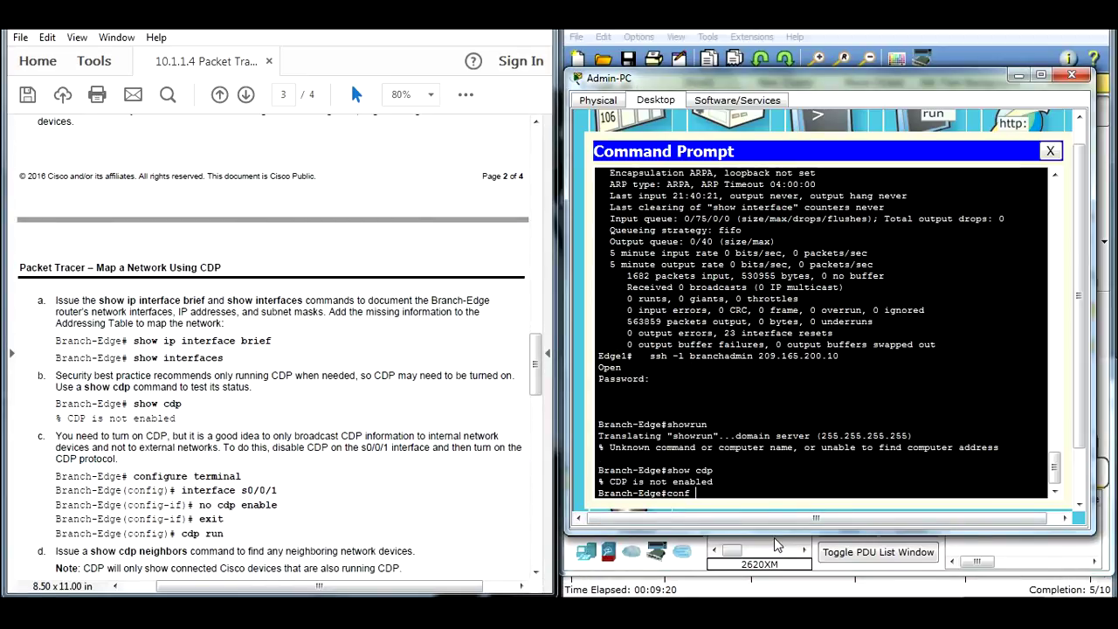
pyautogui.press('Return')
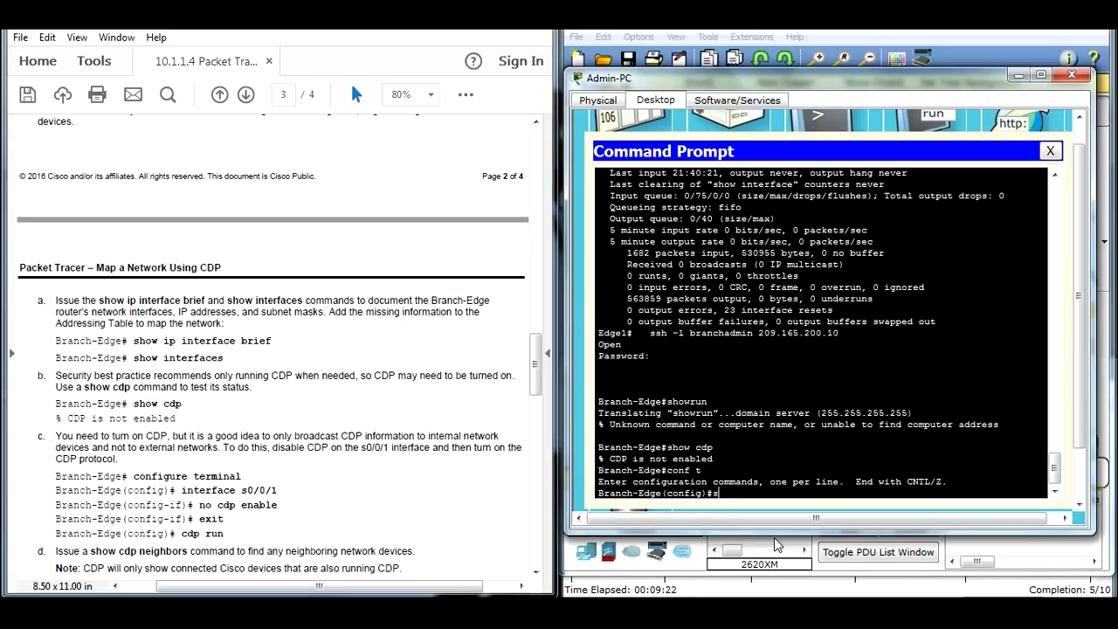
pyautogui.write('cdp')
pyautogui.write(' run')
pyautogui.press('Return')
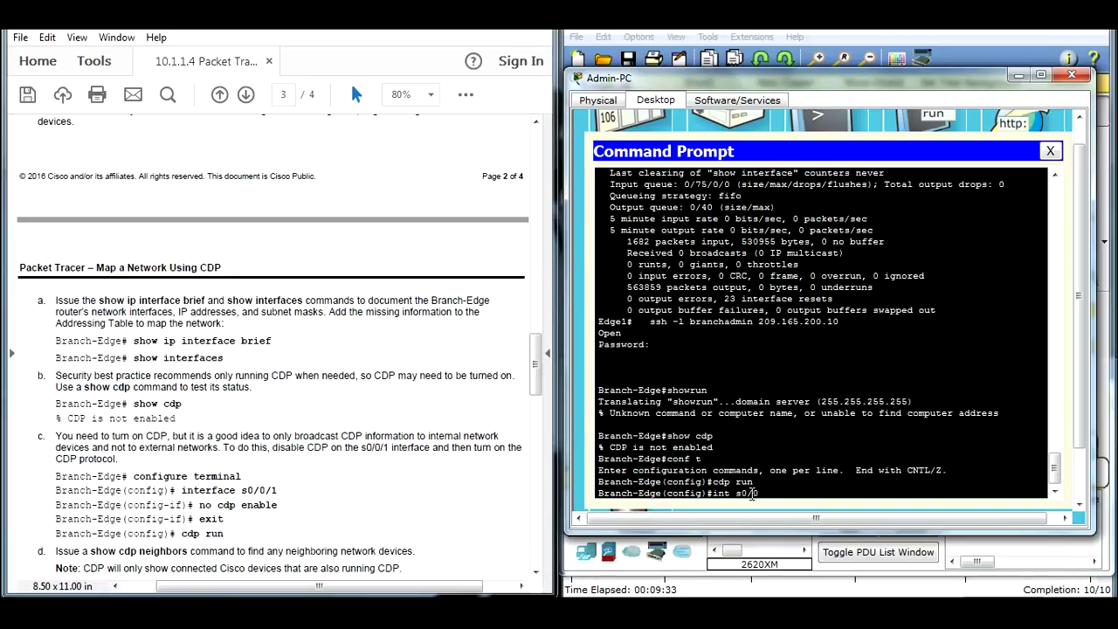
# Disable CDP on Branch-Edge's external interface s0/0/1 with "no cdp enable".
pyautogui.press('Return')
pyautogui.write('no cdp')
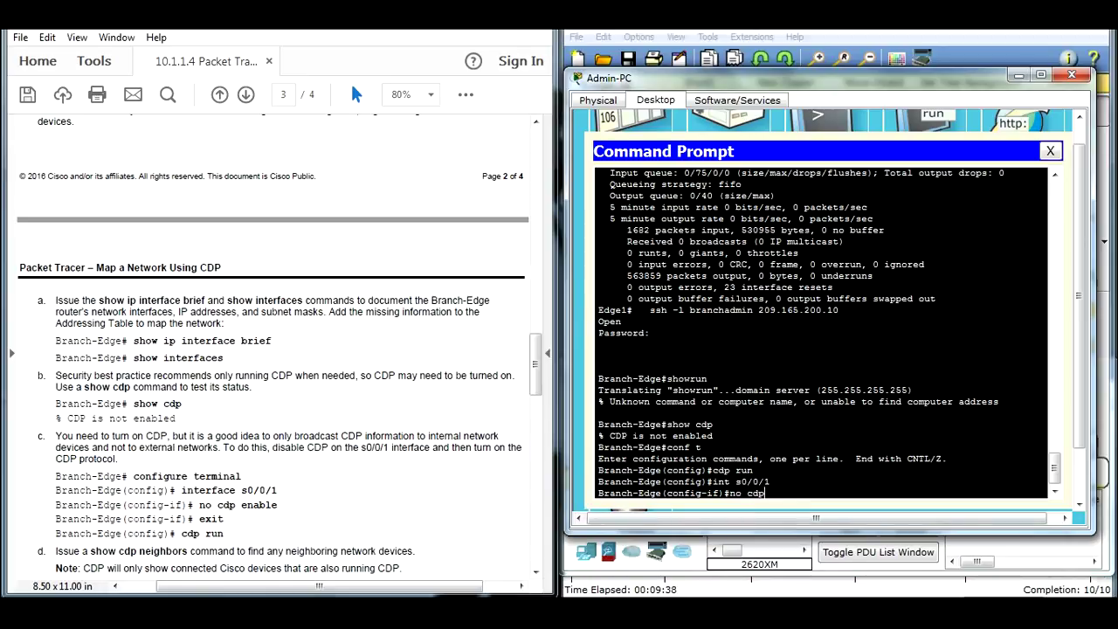
pyautogui.write(' e')
pyautogui.press('Tab')
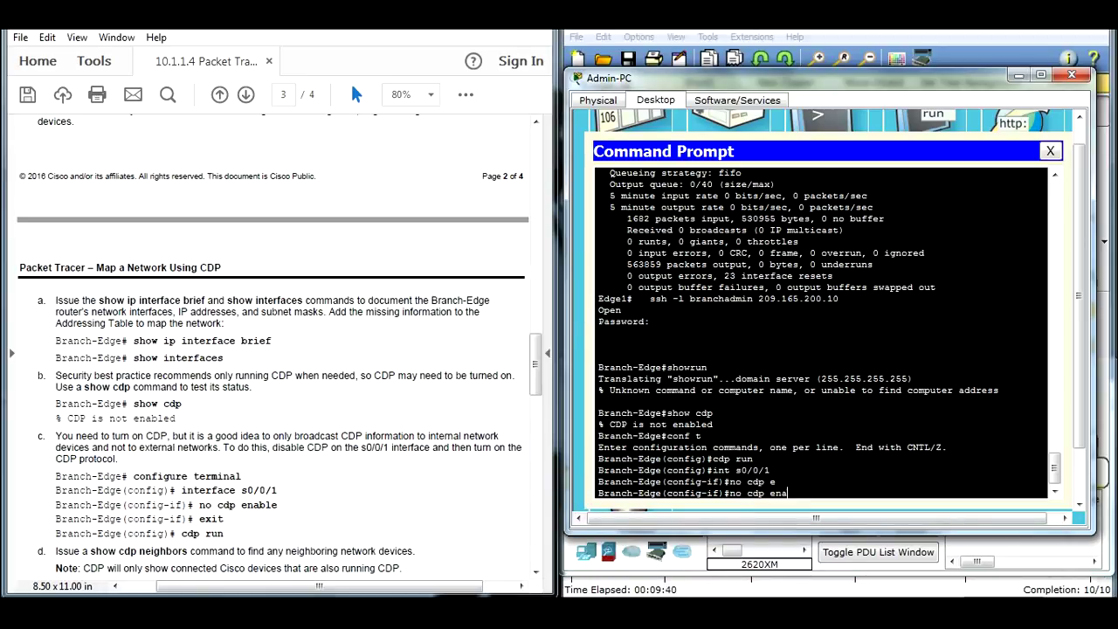
pyautogui.write('na')
pyautogui.press('Tab')
pyautogui.press('Return')
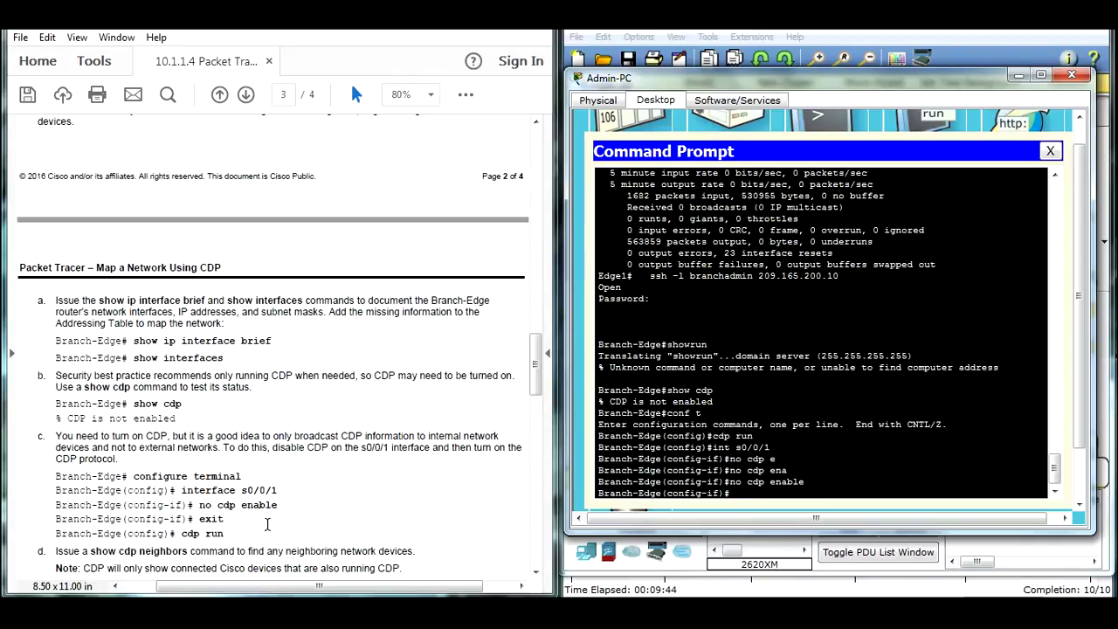
# Exit configuration mode and list Branch-Edge's neighboring devices with "show cdp neighbors".
pyautogui.write('exit')
pyautogui.press('Return')
pyautogui.write('exit')
pyautogui.press('Return')
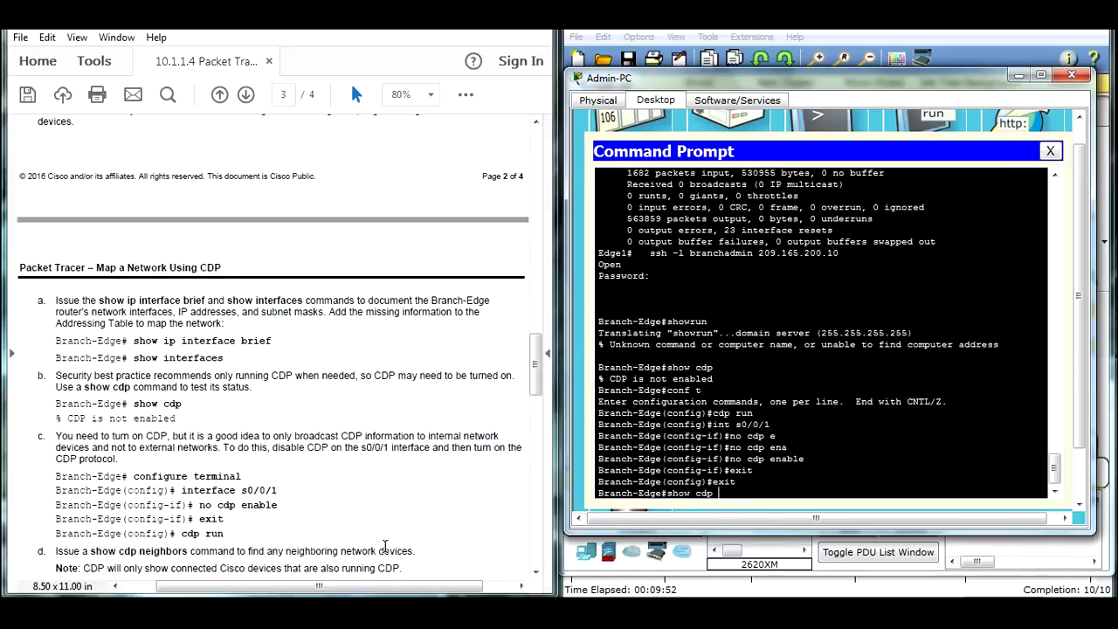
pyautogui.write('show cdp n')
pyautogui.press('Tab')
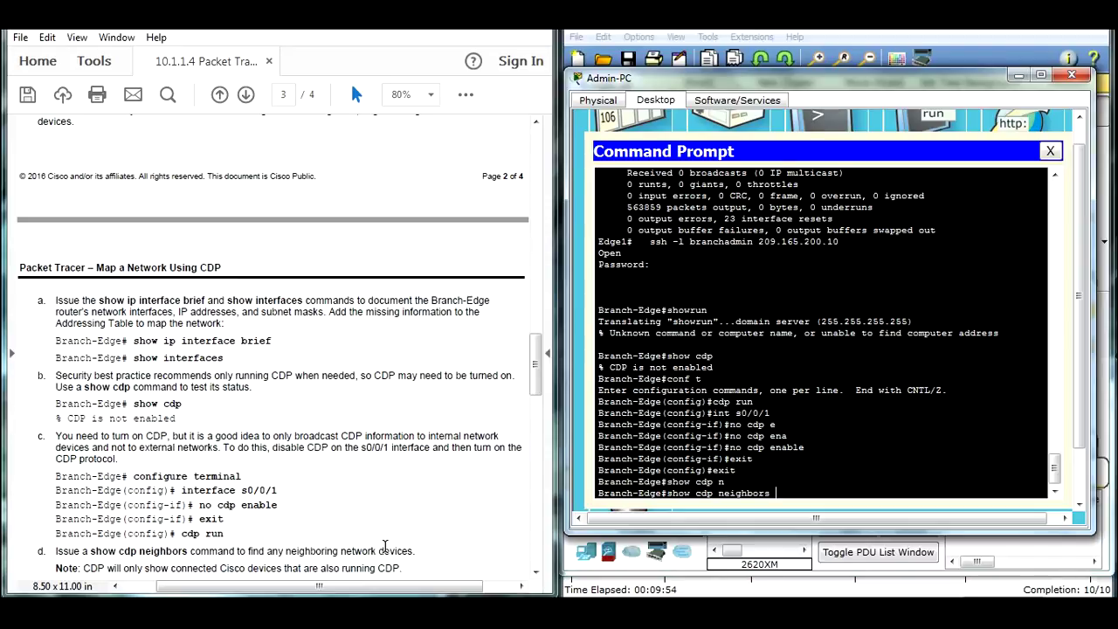
pyautogui.press('Return')
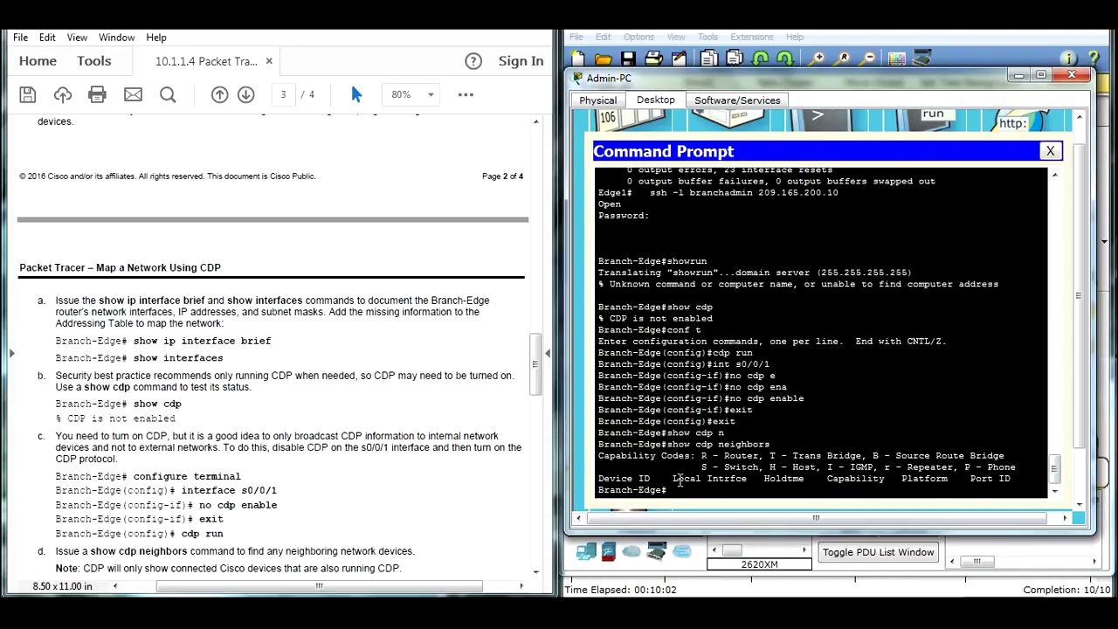
# Display Branch-Edge's running configuration with "show run" and page to the interface section.
pyautogui.click(537, 373)
pyautogui.scroll(1, 537, 374)
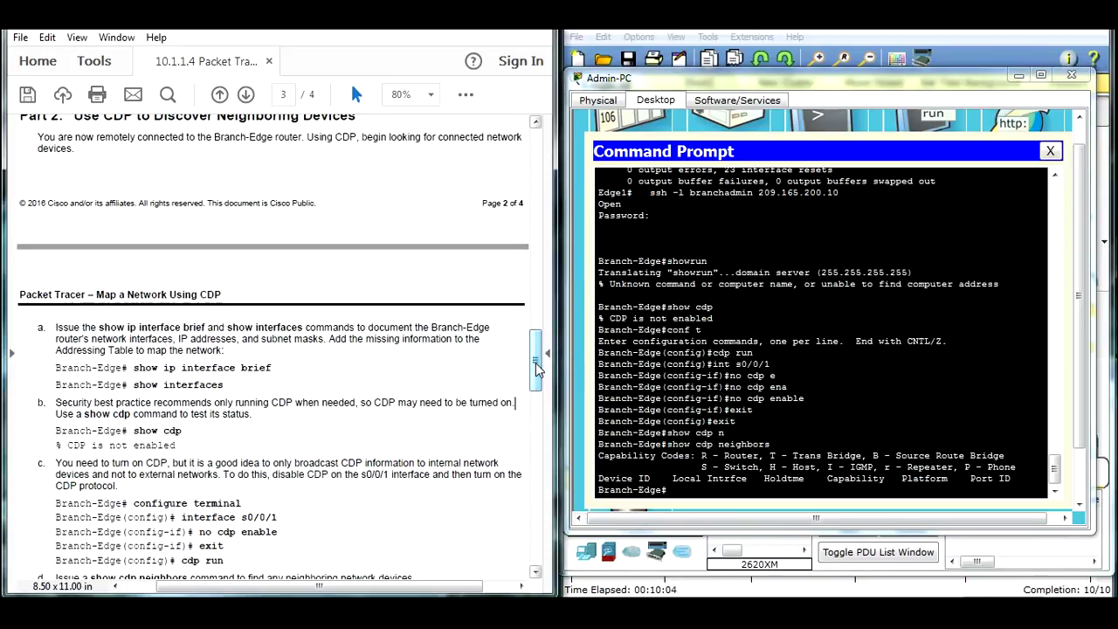
pyautogui.click(690, 490)
pyautogui.write('show ru')
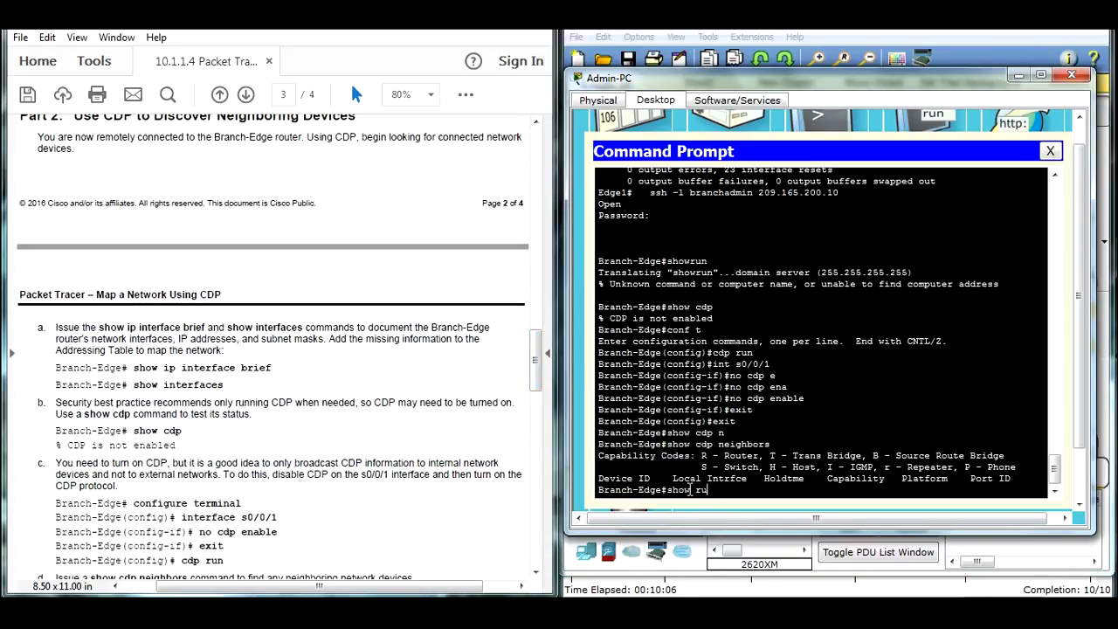
pyautogui.write('n')
pyautogui.press('Return')
pyautogui.press('space')
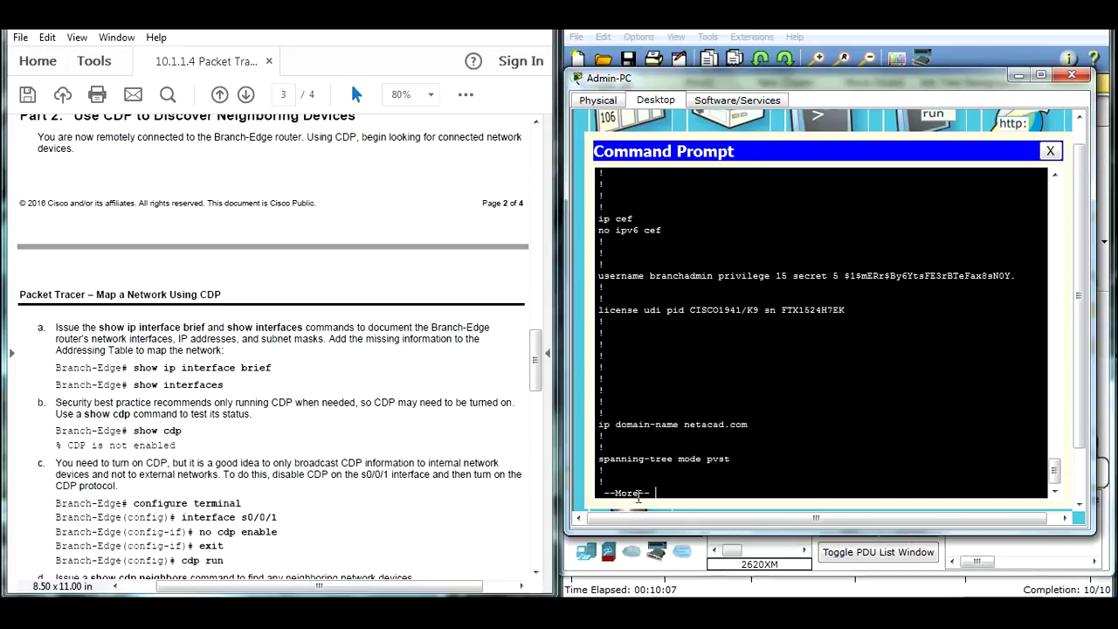
pyautogui.press('space')
pyautogui.scroll(7, 393, 437)
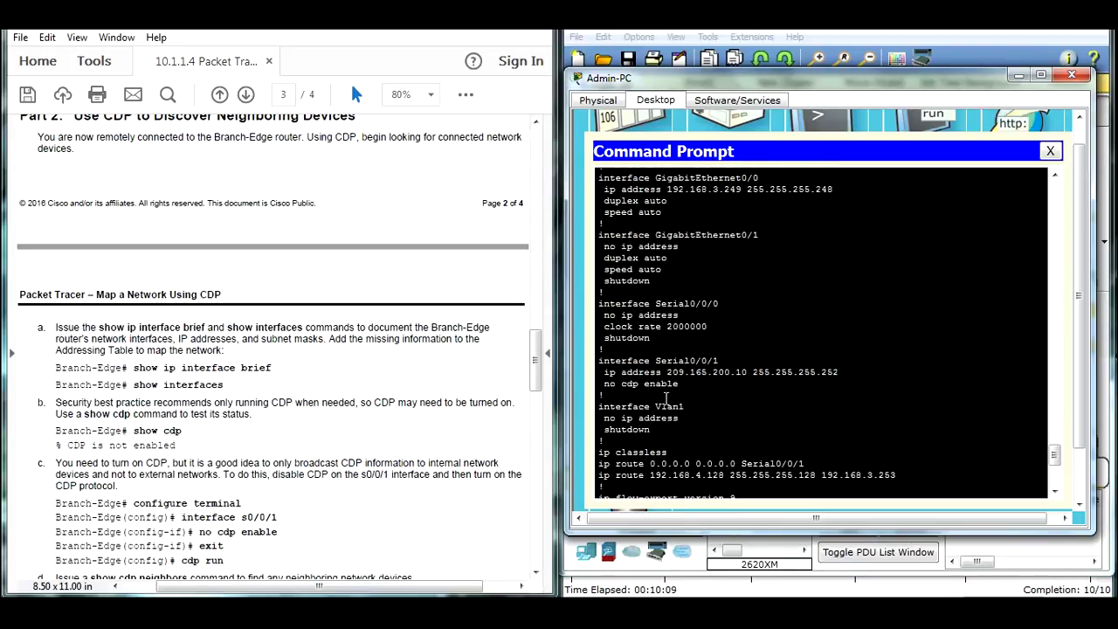
# Following the interfaces in the running configuration, enter G0/0 as the interface in the second Branch-Edge row of the Addressing Table.
pyautogui.click(283, 413)
pyautogui.scroll(20, 283, 412)
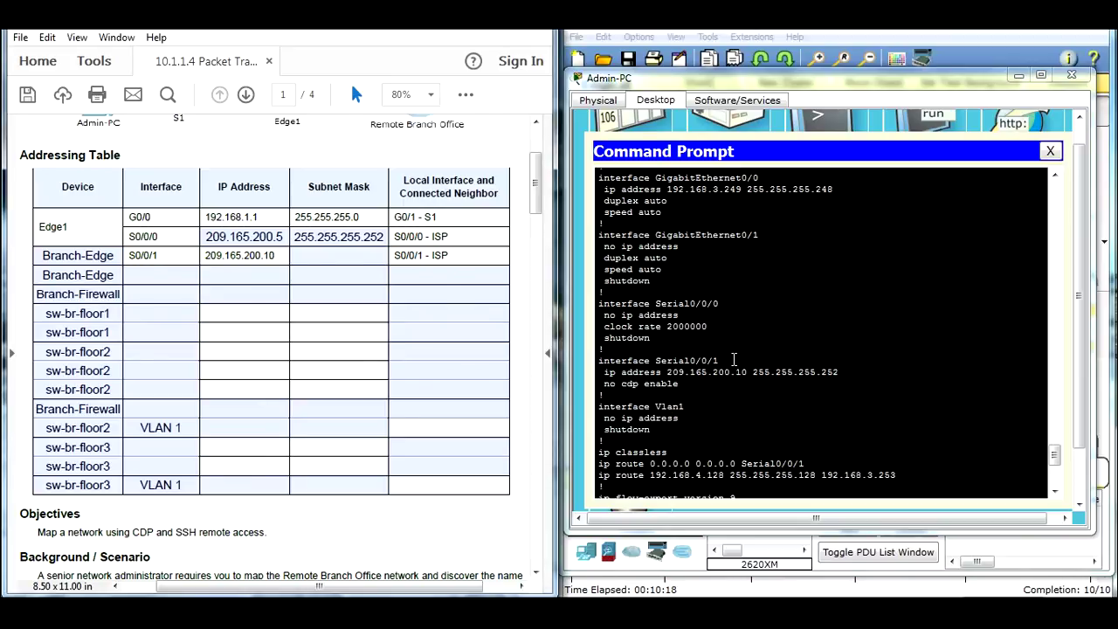
pyautogui.scroll(1, 734, 360)
pyautogui.click(719, 385)
pyautogui.scroll(1, 734, 377)
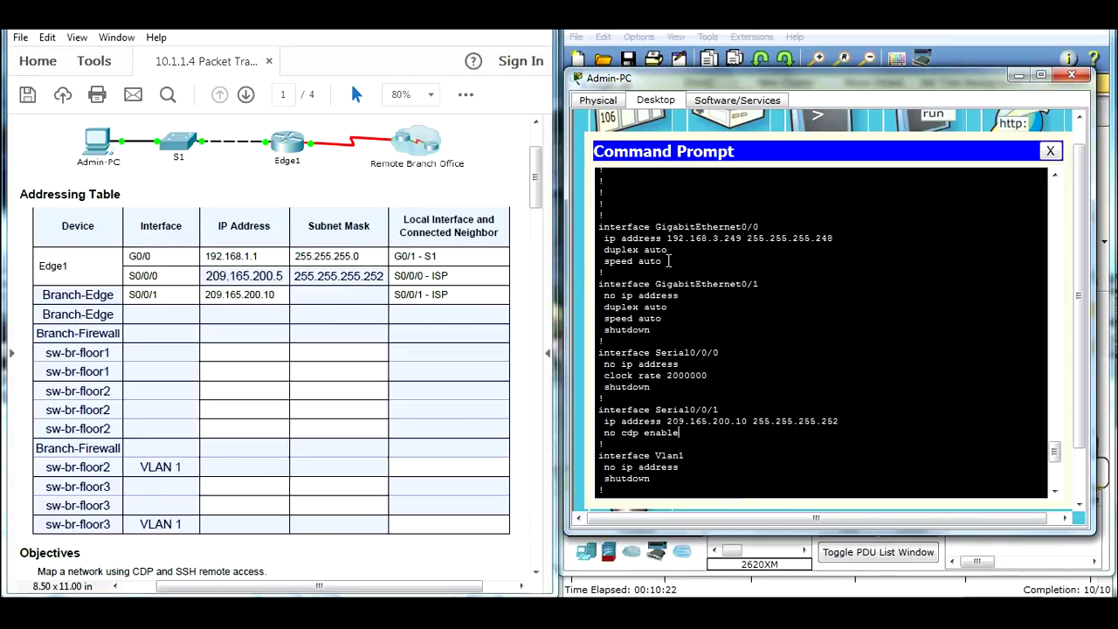
pyautogui.click(160, 312)
pyautogui.write('G')
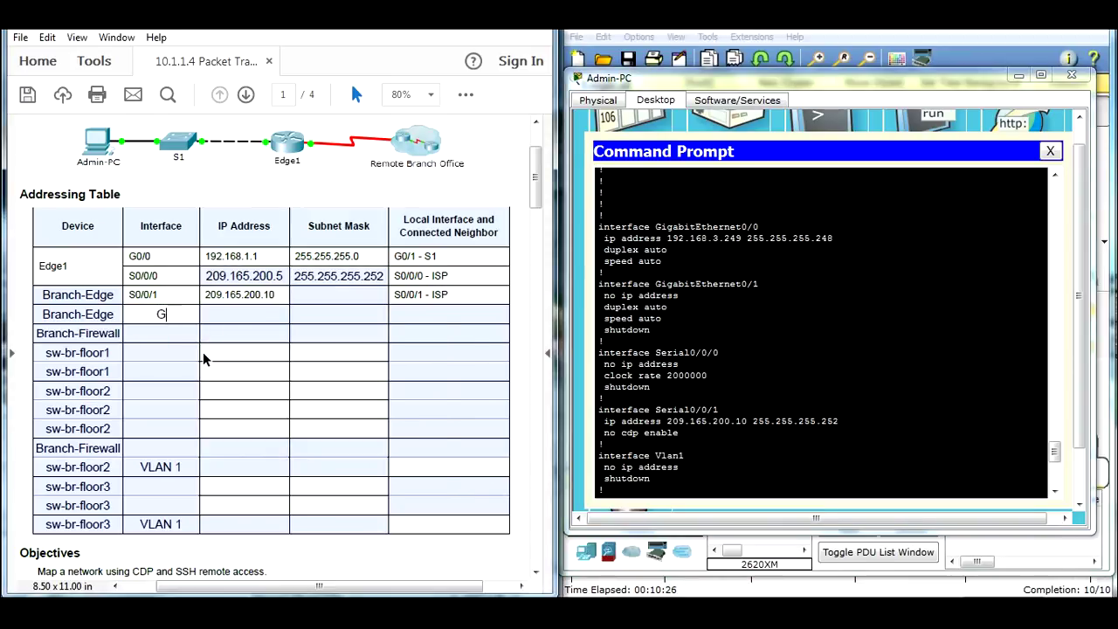
pyautogui.write('0/0')
pyautogui.press('Tab')
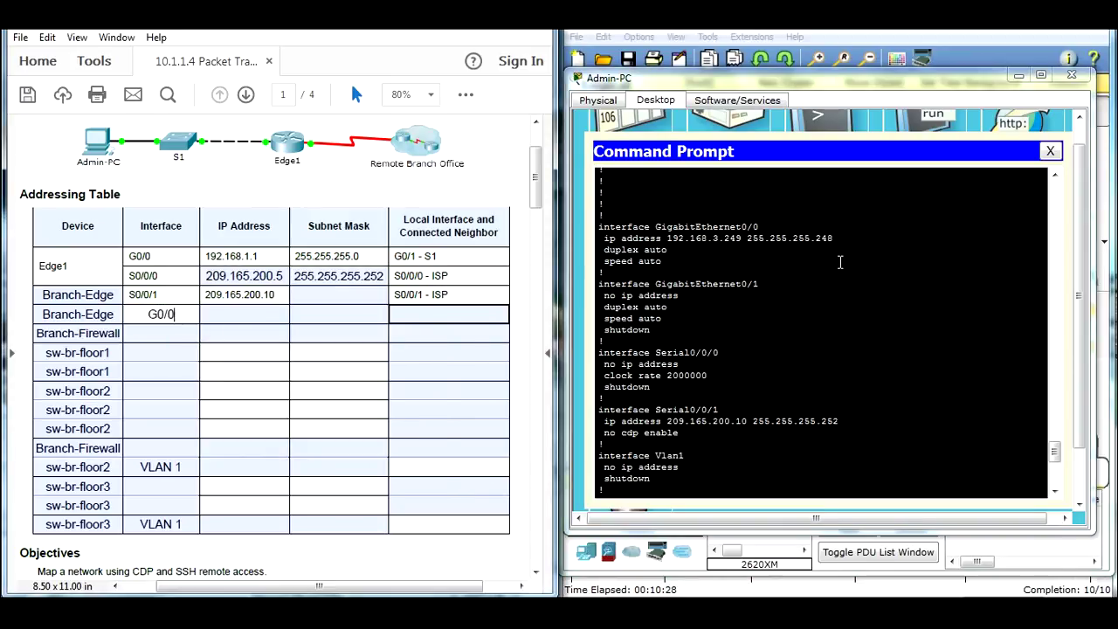
# Copy GigabitEthernet0/0's IP address 192.168.3.249 from the running configuration into Branch-Edge's G0/0 row.
pyautogui.moveTo(667, 238); pyautogui.dragTo(739, 241)
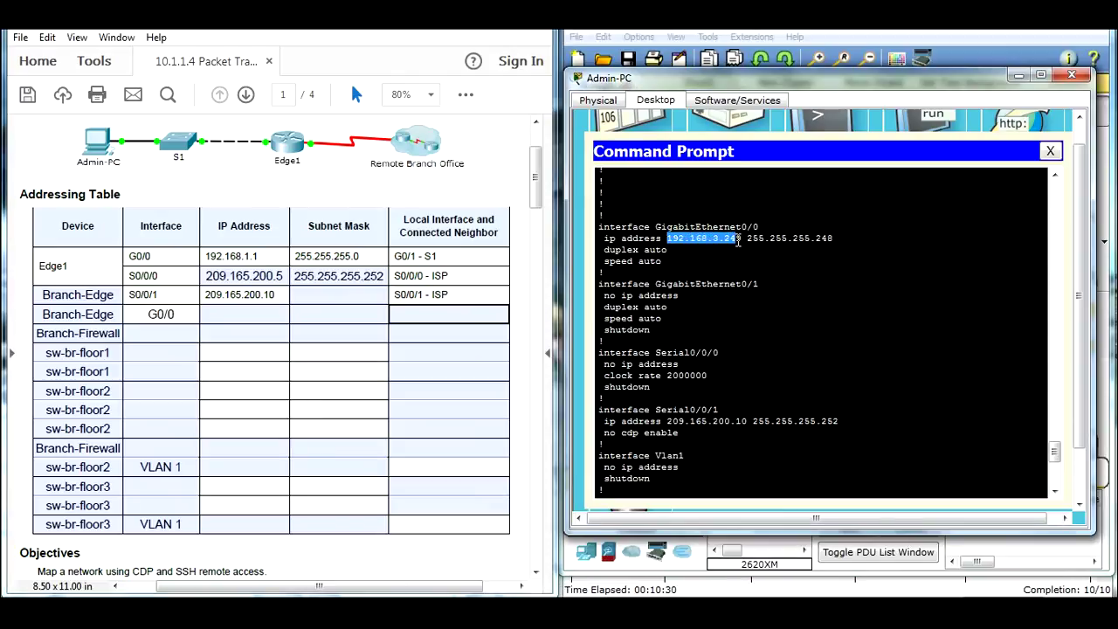
pyautogui.rightClick(738, 240)
pyautogui.click(756, 251)
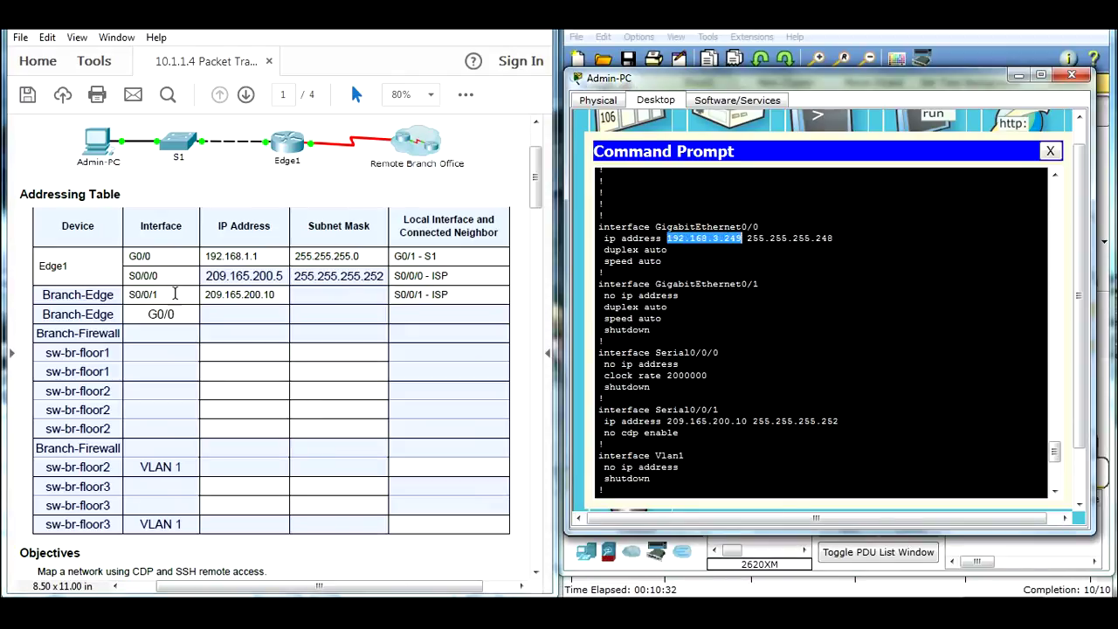
pyautogui.click(257, 319)
pyautogui.rightClick(258, 325)
pyautogui.click(295, 332)
# Copy GigabitEthernet0/0's subnet mask 255.255.255.248 from the running configuration into Branch-Edge's G0/0 row.
pyautogui.click(739, 246)
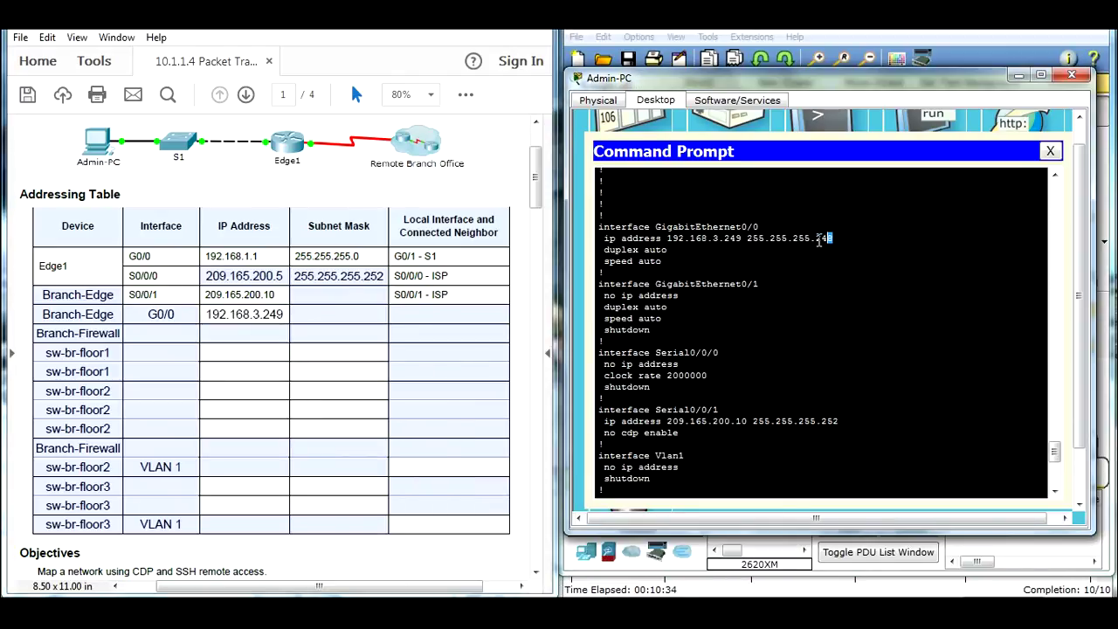
pyautogui.moveTo(747, 238); pyautogui.dragTo(833, 238)
pyautogui.rightClick(793, 239)
pyautogui.click(802, 245)
pyautogui.rightClick(360, 320)
pyautogui.click(402, 328)
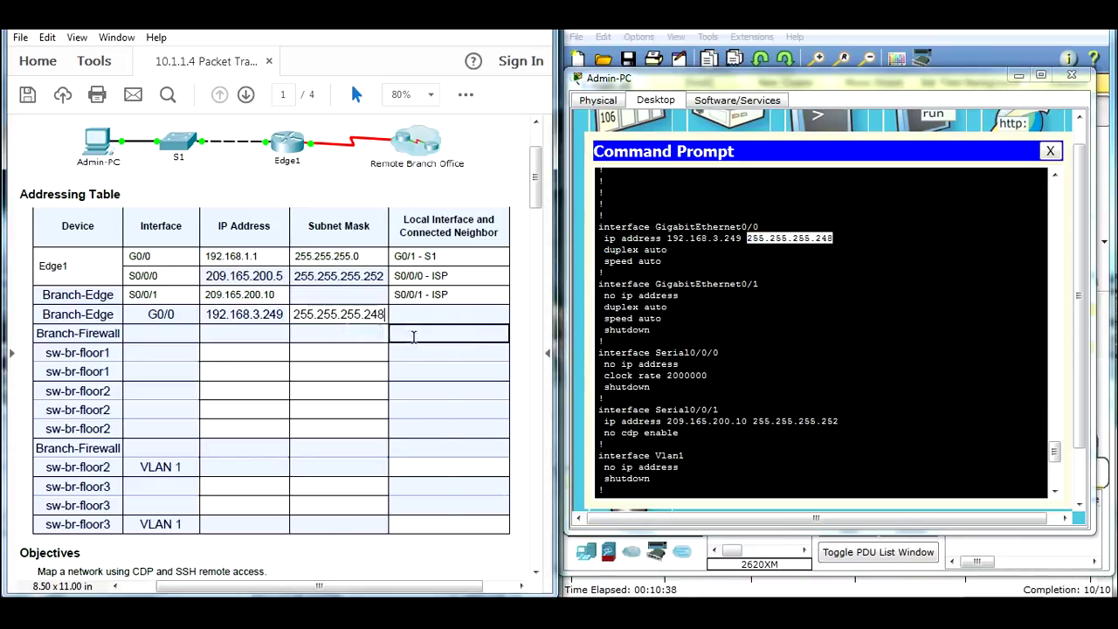
# Copy Serial0/0/1's subnet mask 255.255.255.252 from the running configuration into Branch-Edge's S0/0/1 row.
pyautogui.click(815, 422)
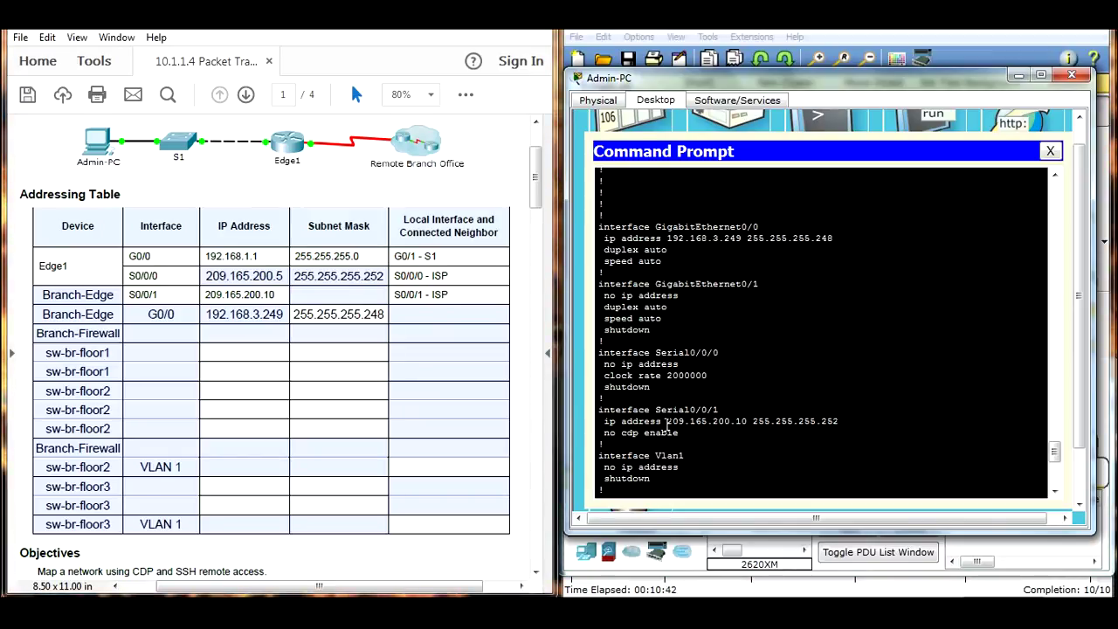
pyautogui.moveTo(667, 422); pyautogui.dragTo(840, 421)
pyautogui.rightClick(840, 422)
pyautogui.click(865, 429)
pyautogui.click(361, 294)
pyautogui.rightClick(366, 303)
pyautogui.click(419, 319)
pyautogui.click(419, 320)
pyautogui.click(321, 314)
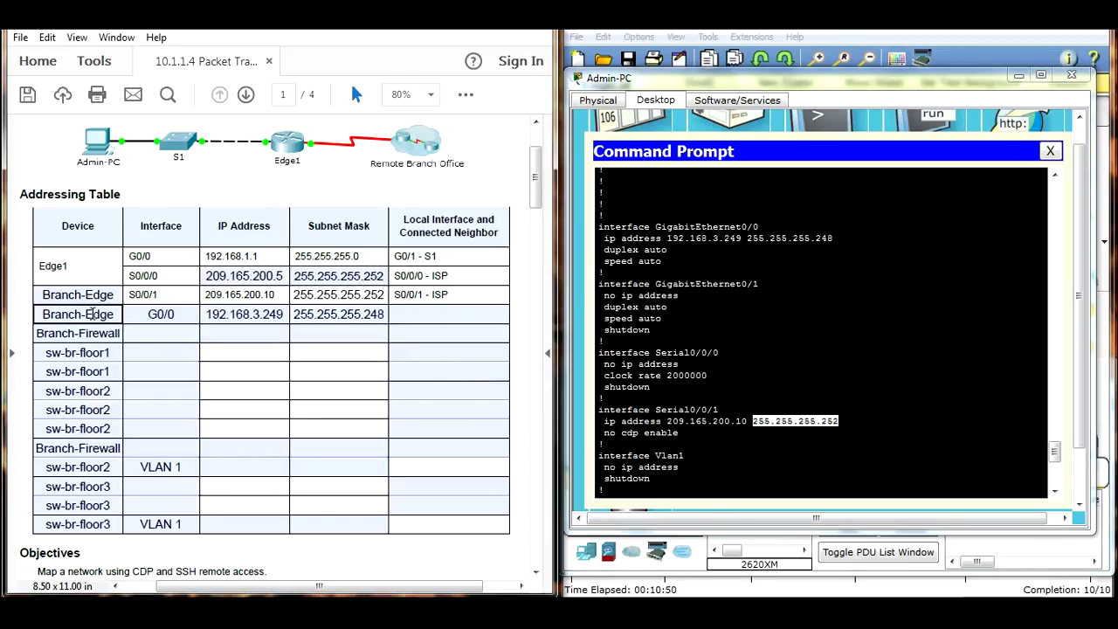
# Run show cdp neighbors on Branch-Edge to discover its directly connected devices.
pyautogui.click(799, 368)
pyautogui.scroll(-9, 799, 368)
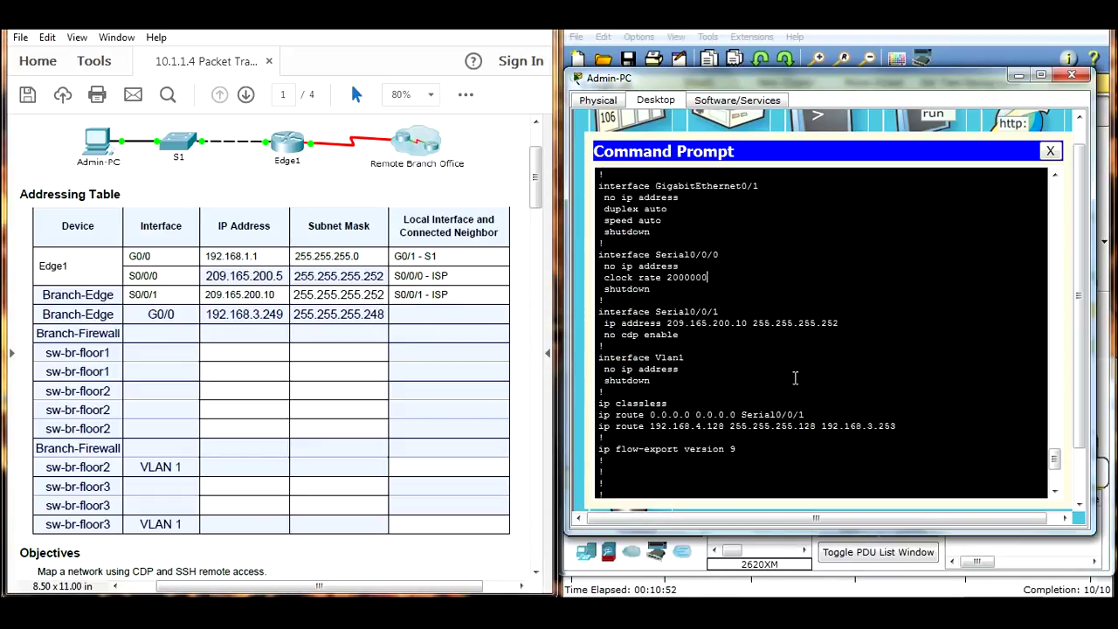
pyautogui.write('show cd')
pyautogui.press('Tab')
pyautogui.write('n')
pyautogui.press('Tab')
pyautogui.press('Return')
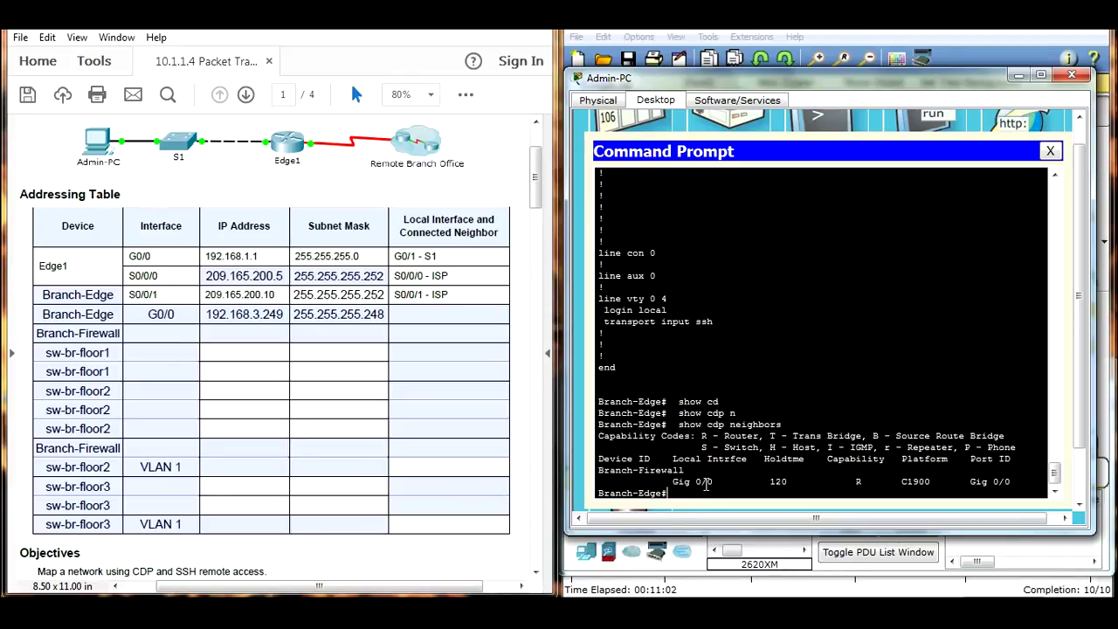
# Examine the Branch-Firewall neighbor entry's local interface, capability code, platform and port ID in the CDP output.
pyautogui.moveTo(715, 485); pyautogui.dragTo(675, 483)
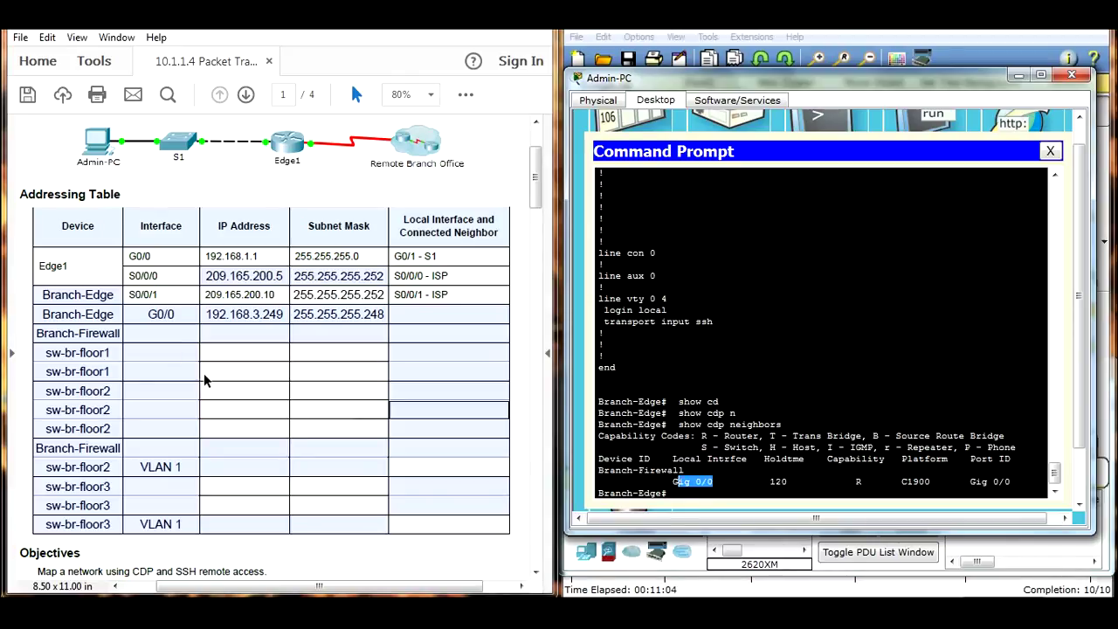
pyautogui.press('Return')
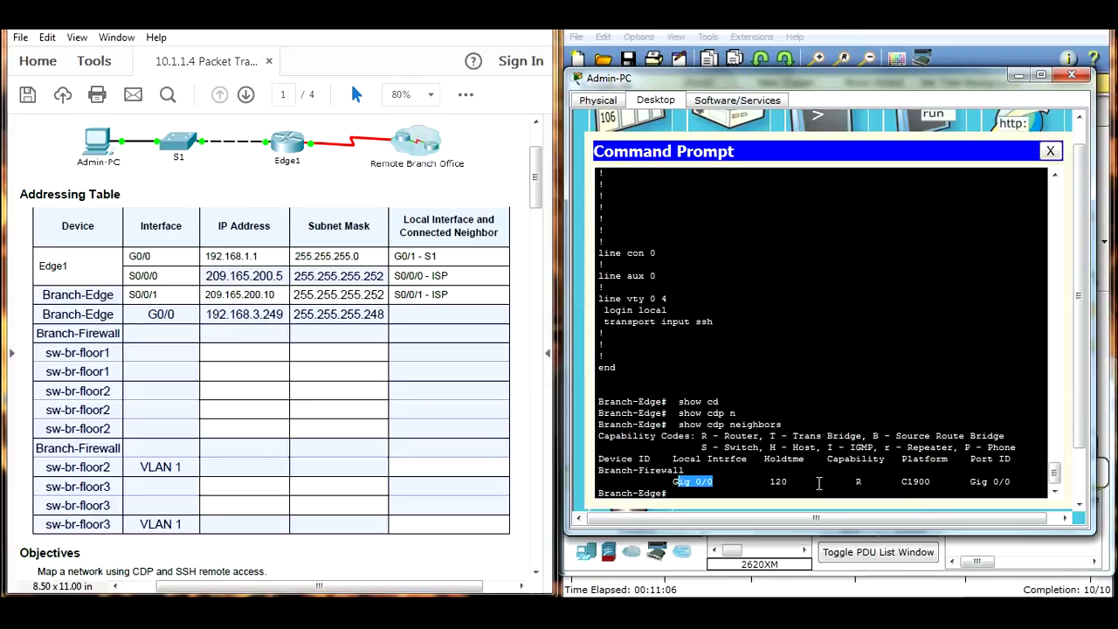
pyautogui.moveTo(849, 482); pyautogui.dragTo(864, 483)
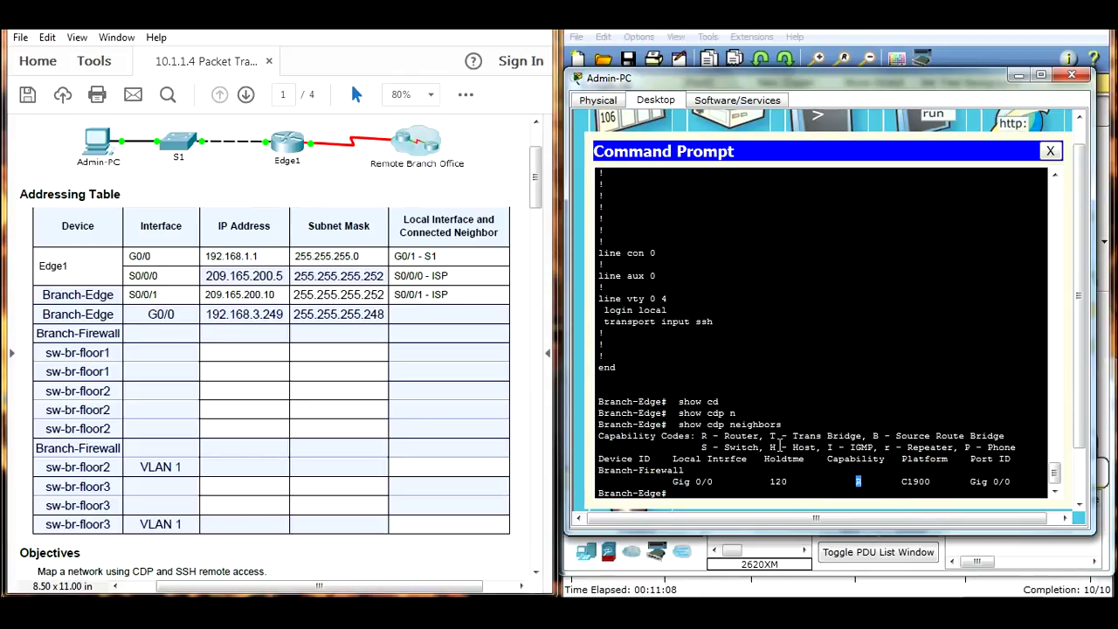
pyautogui.moveTo(703, 441); pyautogui.dragTo(757, 437)
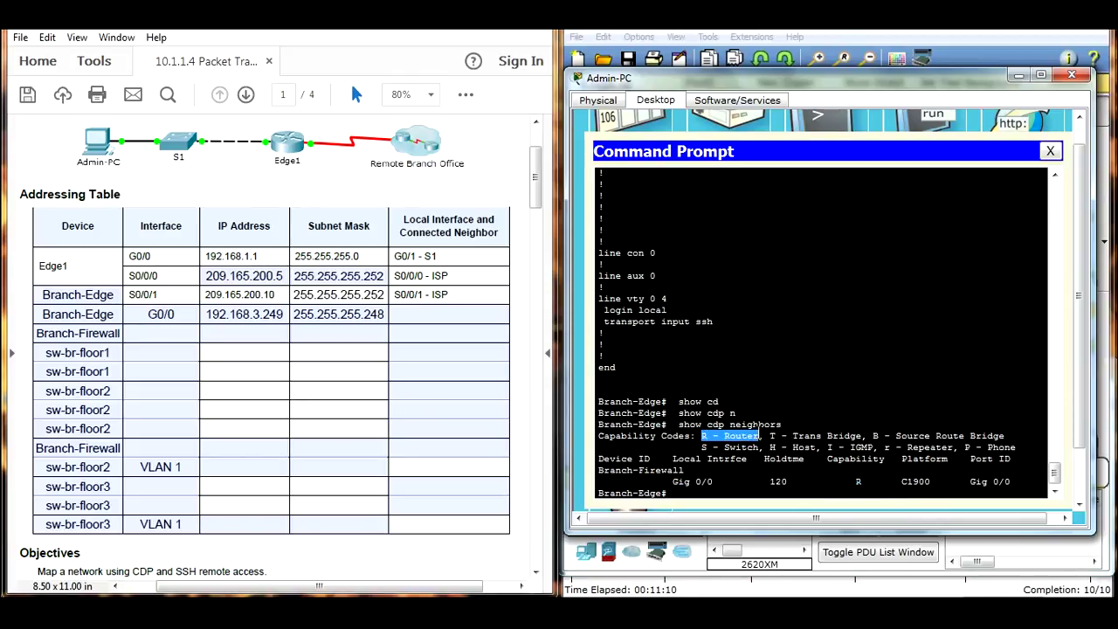
pyautogui.moveTo(852, 481); pyautogui.dragTo(866, 481)
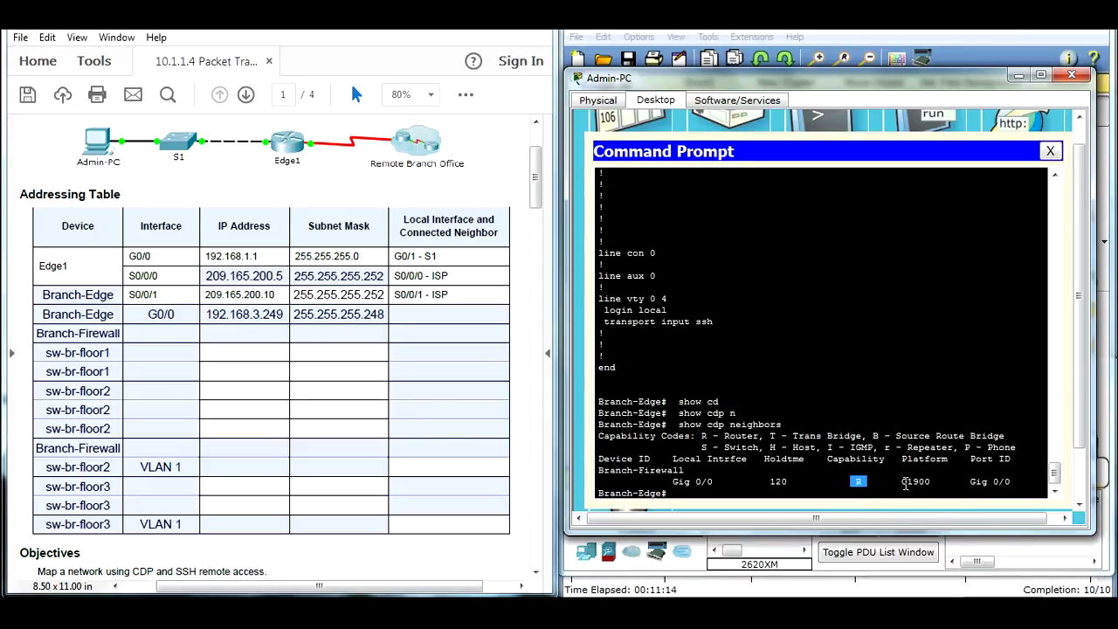
pyautogui.moveTo(903, 481); pyautogui.dragTo(930, 479)
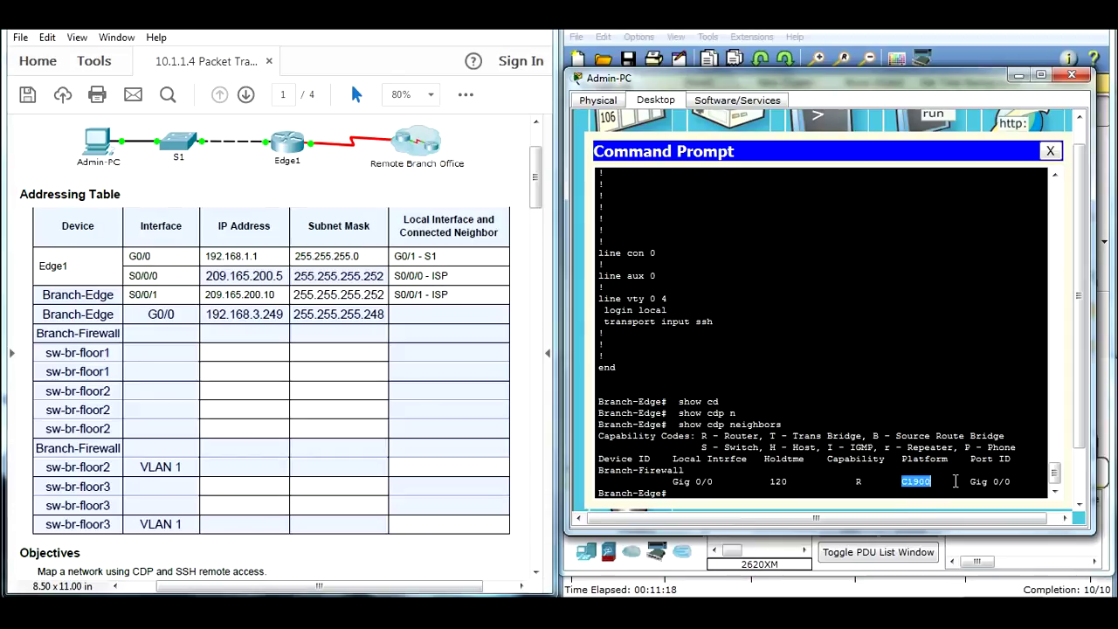
pyautogui.moveTo(969, 483); pyautogui.dragTo(1011, 484)
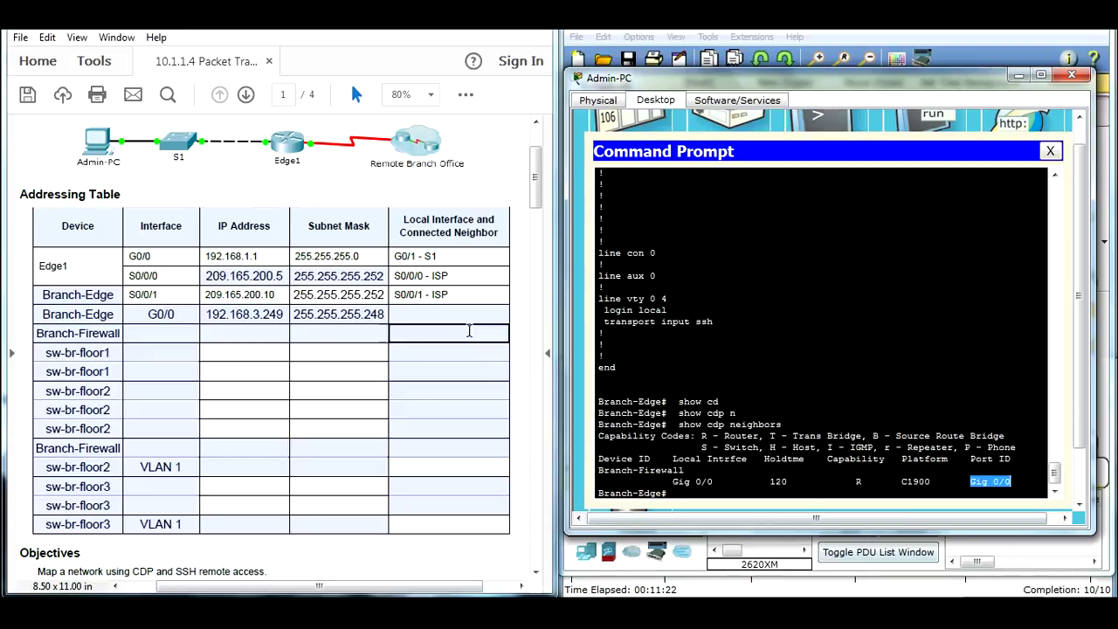
# Enter "G0/0 - Branch-Firewall" as the local interface and connected neighbor in Branch-Edge's G0/0 row of the Addressing Table.
pyautogui.click(439, 413)
pyautogui.write('G0')
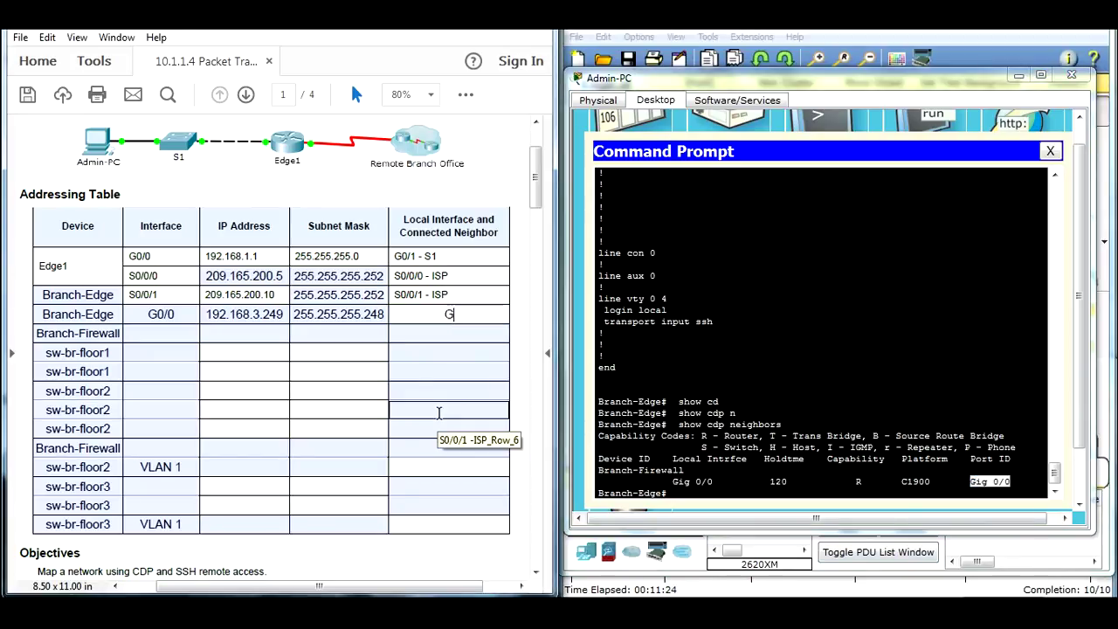
pyautogui.write('/0 -')
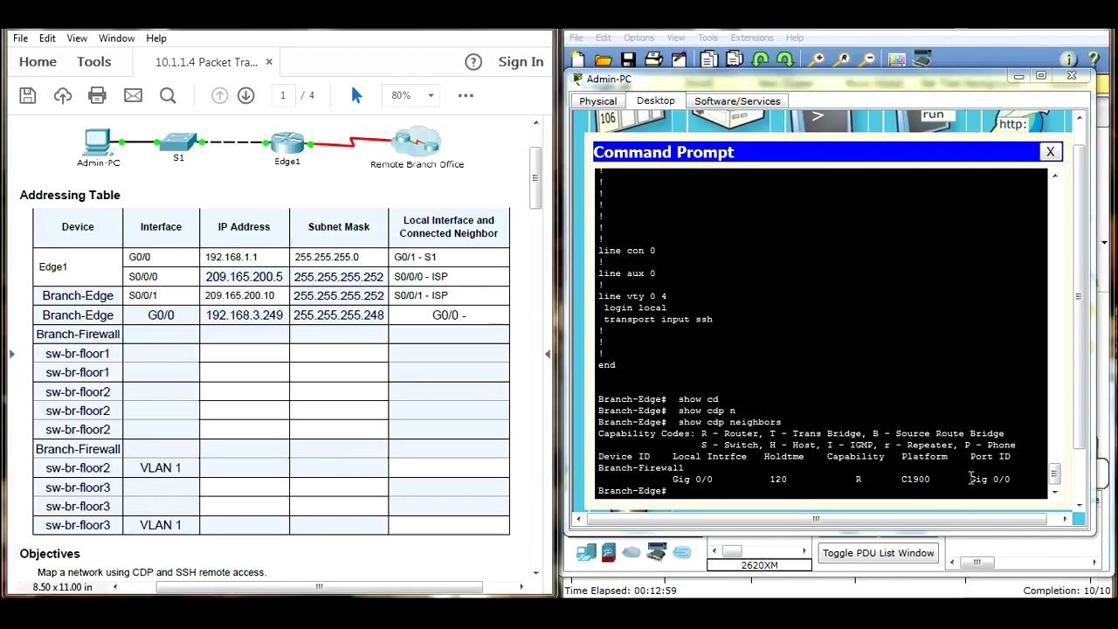
pyautogui.moveTo(971, 478); pyautogui.dragTo(1013, 479)
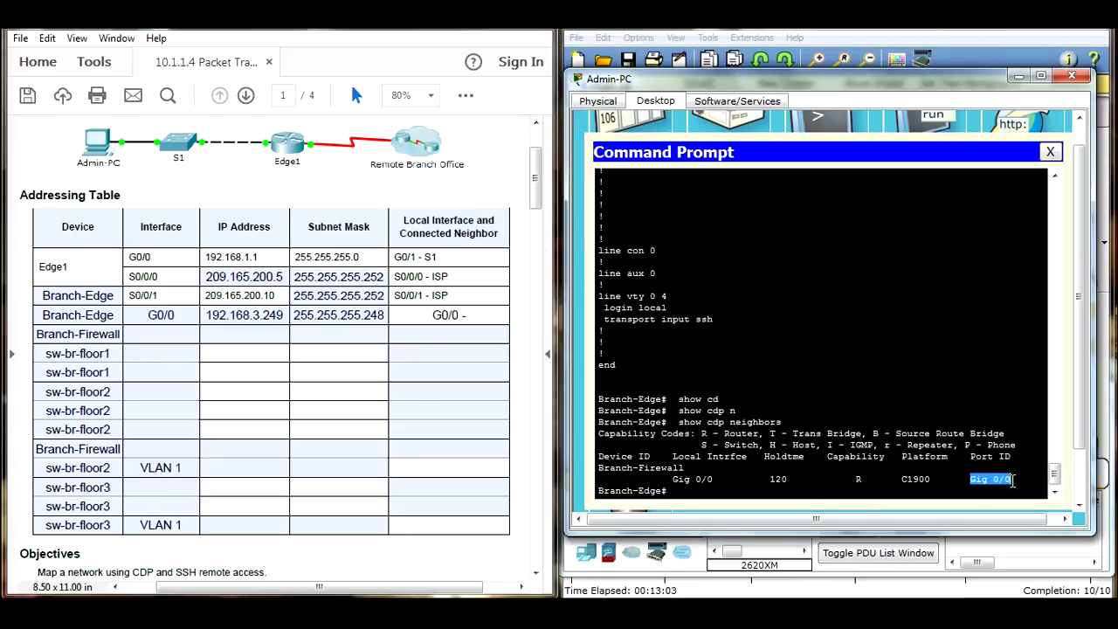
pyautogui.click(504, 336)
pyautogui.hotkey('shift', 'Tab')
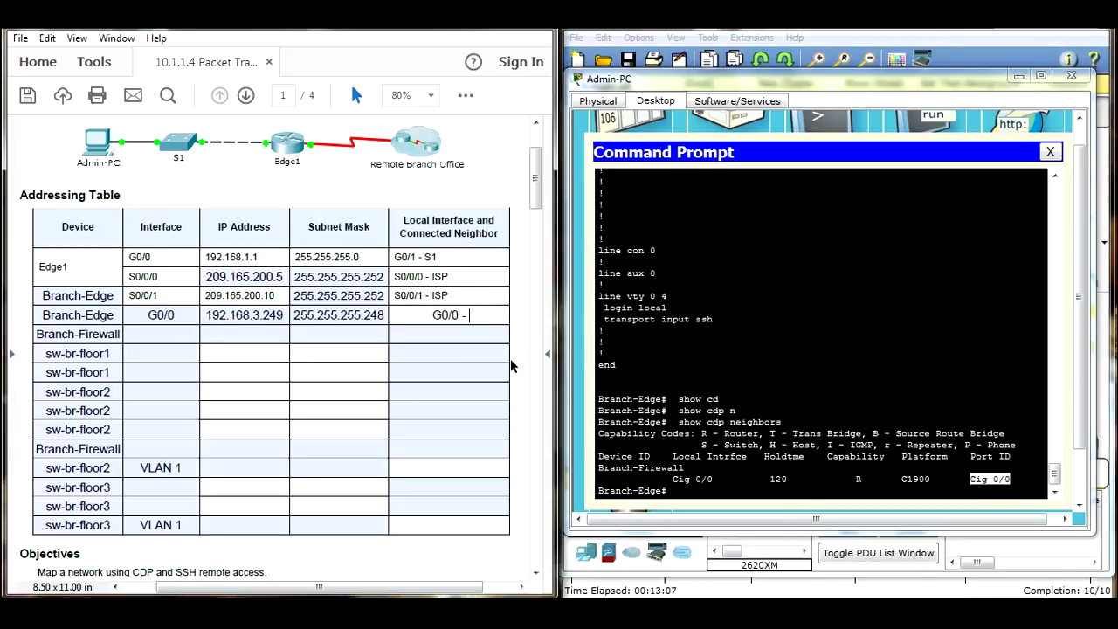
pyautogui.write('Branch-')
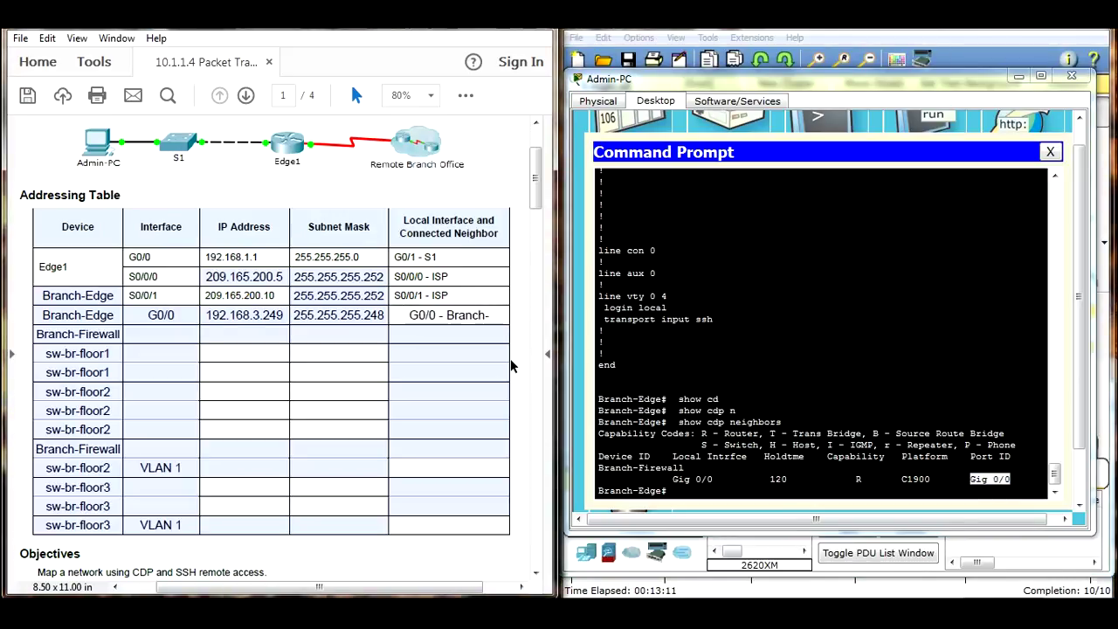
pyautogui.write('fire')
pyautogui.press('BackSpace')
pyautogui.press('BackSpace')
pyautogui.press('BackSpace')
pyautogui.press('BackSpace')
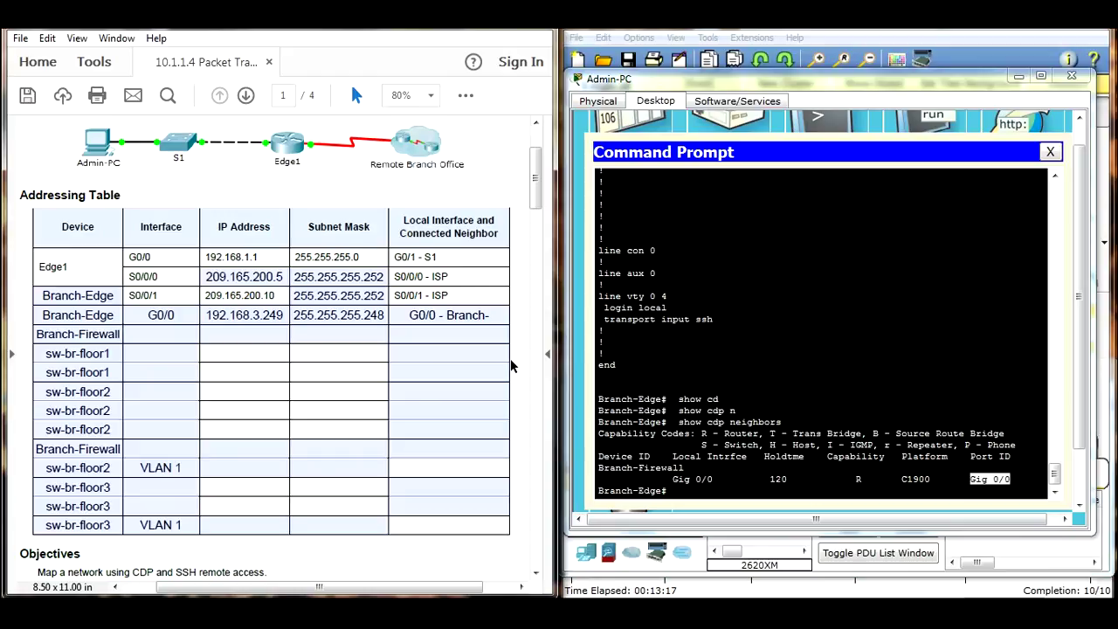
pyautogui.click(500, 318)
pyautogui.write('Firewall')
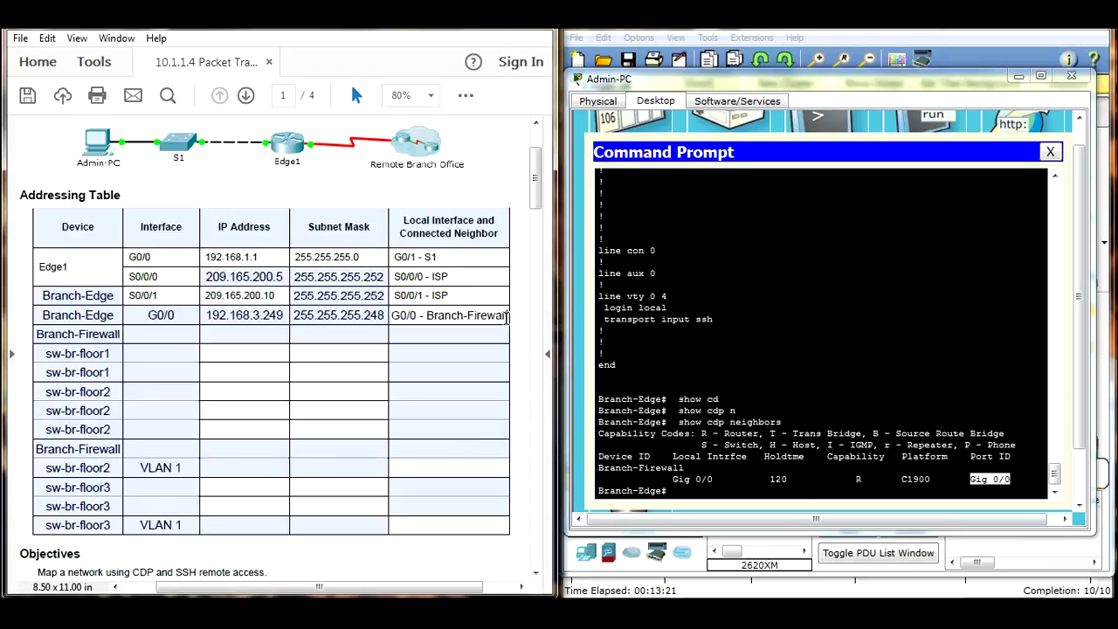
# Run show cdp neighbors detail on Branch-Edge to get the neighboring device's IP address.
pyautogui.click(690, 492)
pyautogui.click(123, 335)
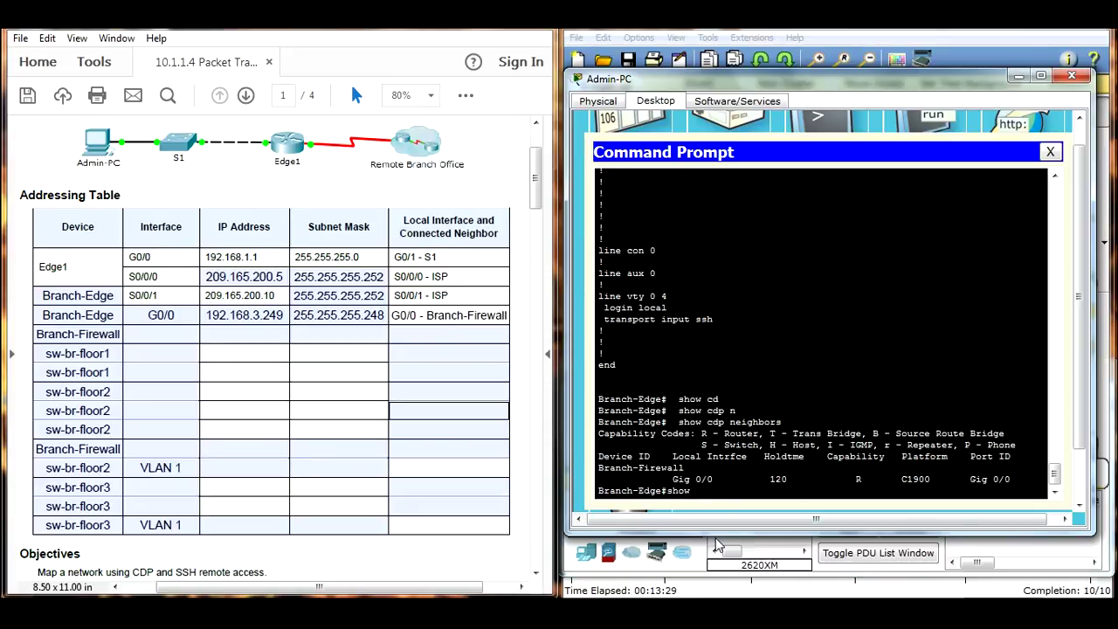
pyautogui.press('Tab')
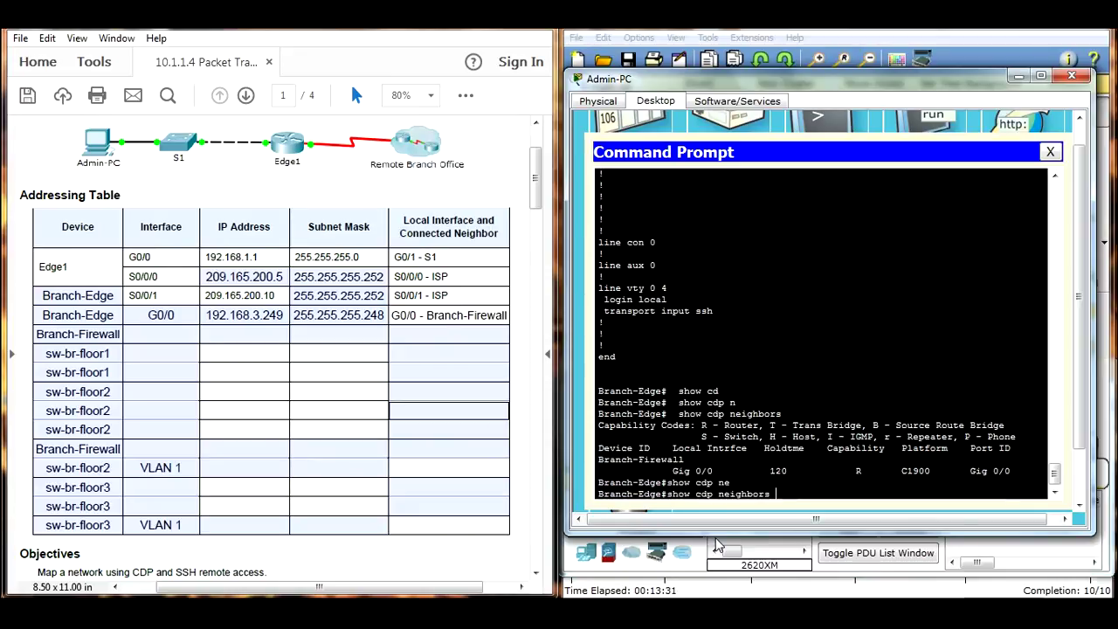
pyautogui.write('d')
pyautogui.press('Tab')
pyautogui.press('Return')
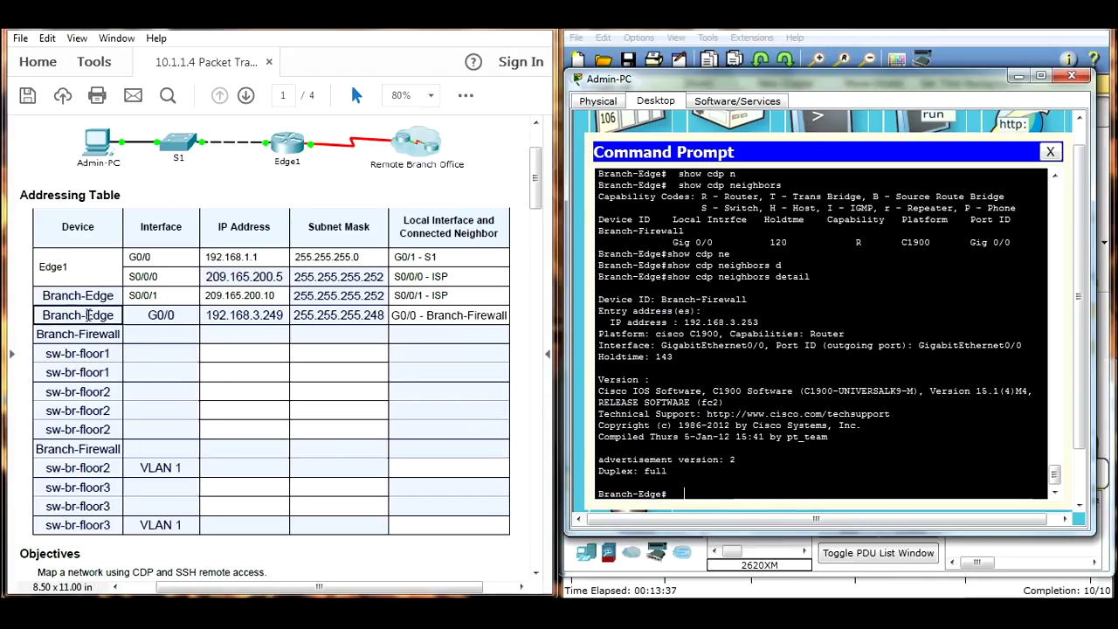
# Copy Branch-Firewall's IP address 192.168.3.253 from the CDP detail output into the first Branch-Firewall row of the Addressing Table.
pyautogui.scroll(1, 744, 450)
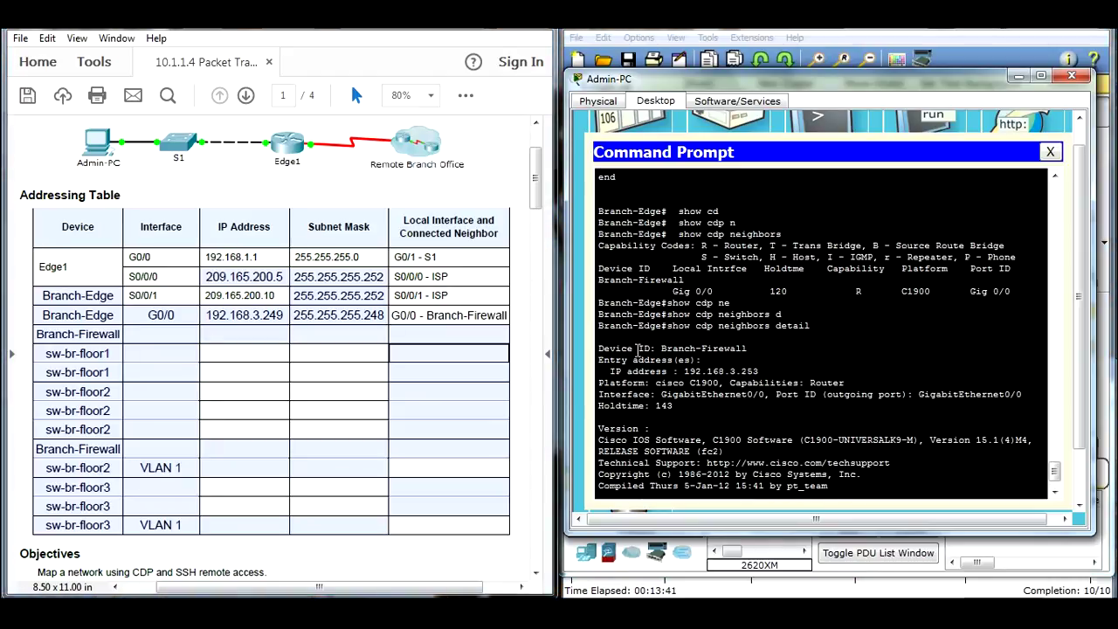
pyautogui.moveTo(759, 370); pyautogui.dragTo(683, 371)
pyautogui.rightClick(721, 373)
pyautogui.click(739, 382)
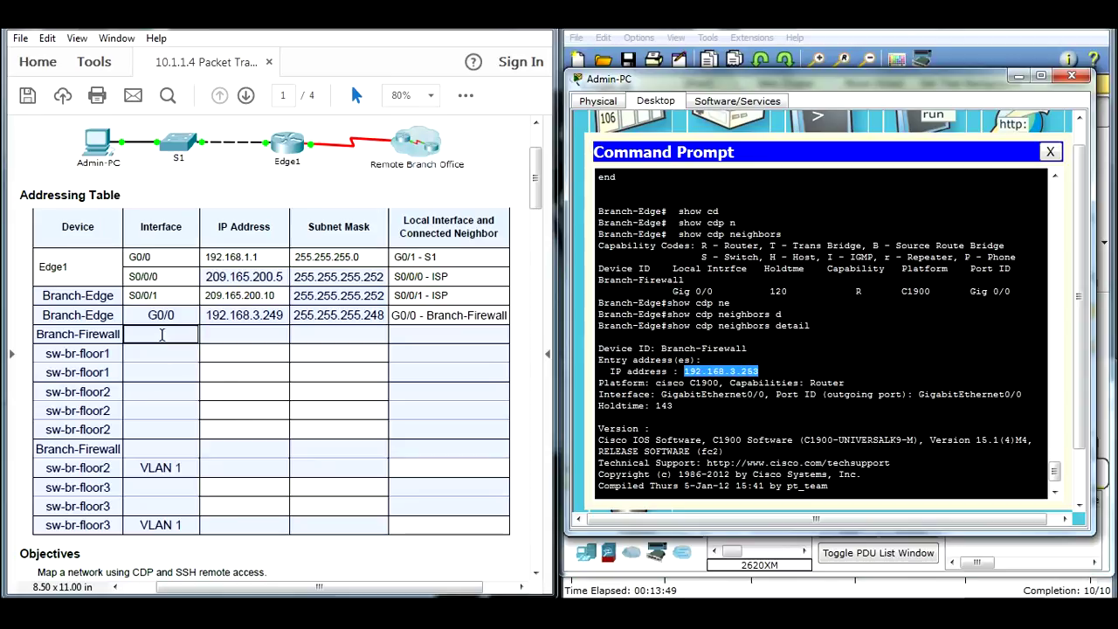
pyautogui.click(236, 339)
pyautogui.rightClick(237, 338)
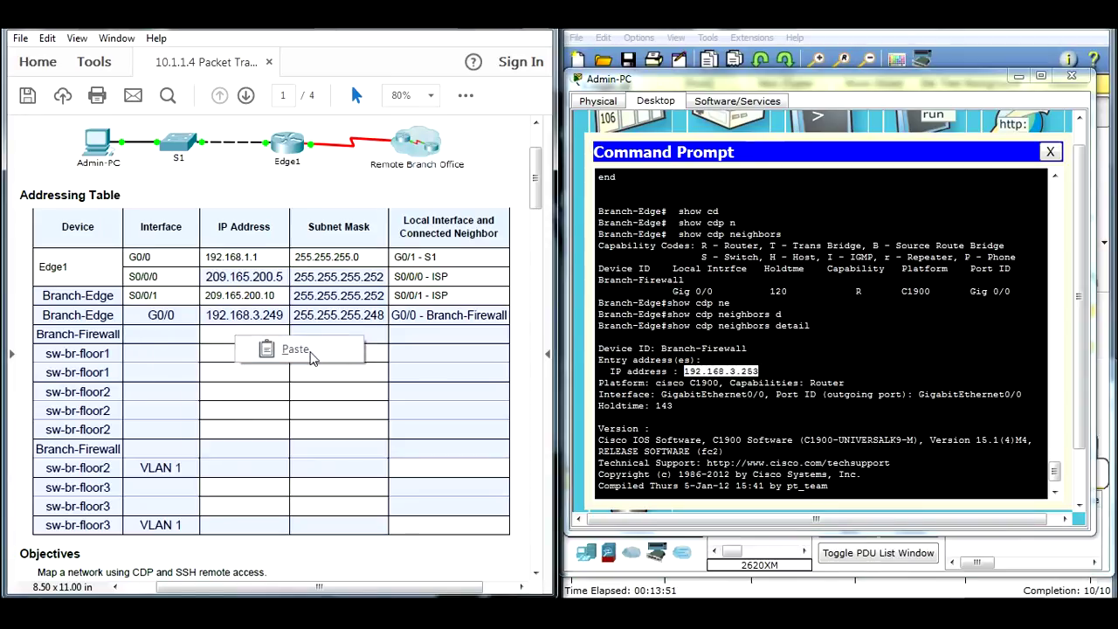
pyautogui.click(325, 360)
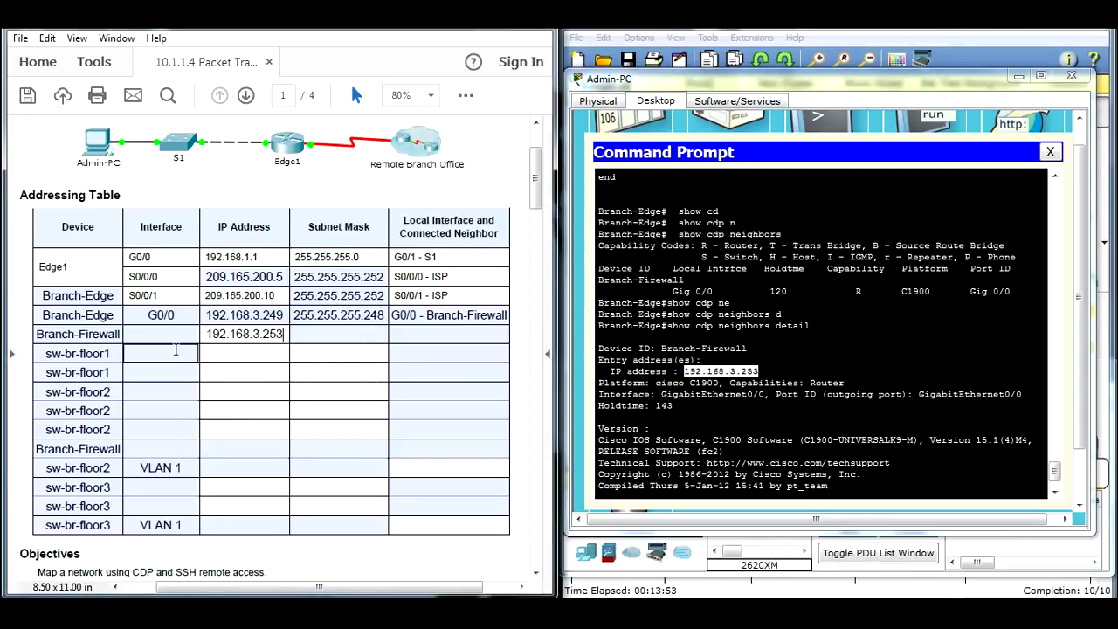
# Copy G0/0 from Branch-Edge's connected neighbor entry into the Interface cell of the first Branch-Firewall row.
pyautogui.moveTo(420, 316); pyautogui.dragTo(384, 315)
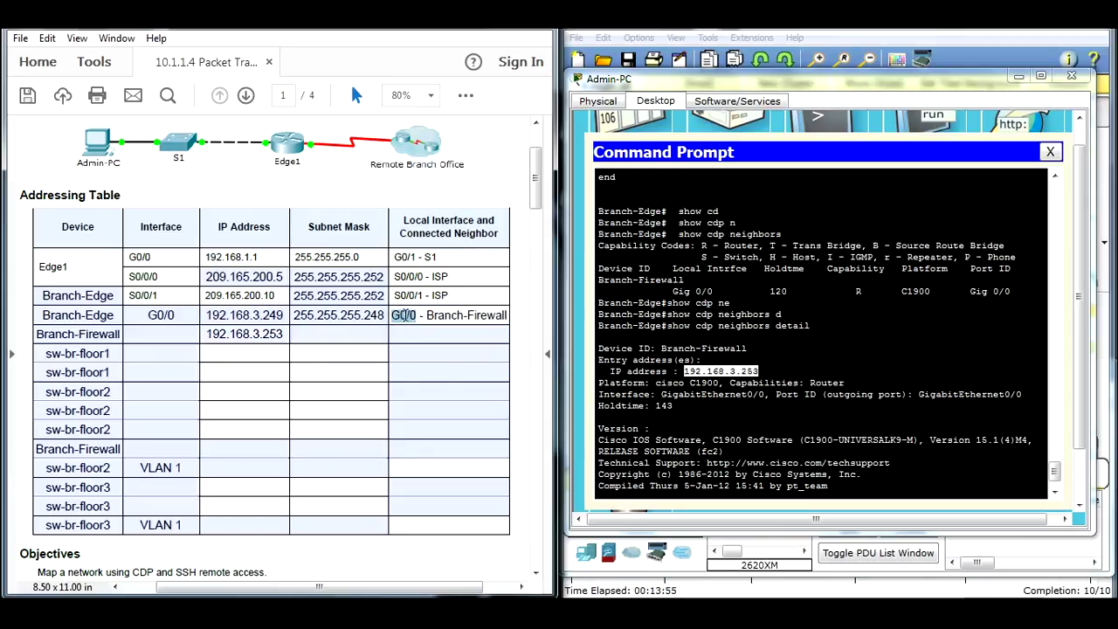
pyautogui.rightClick(407, 319)
pyautogui.click(467, 354)
pyautogui.rightClick(157, 337)
pyautogui.click(202, 347)
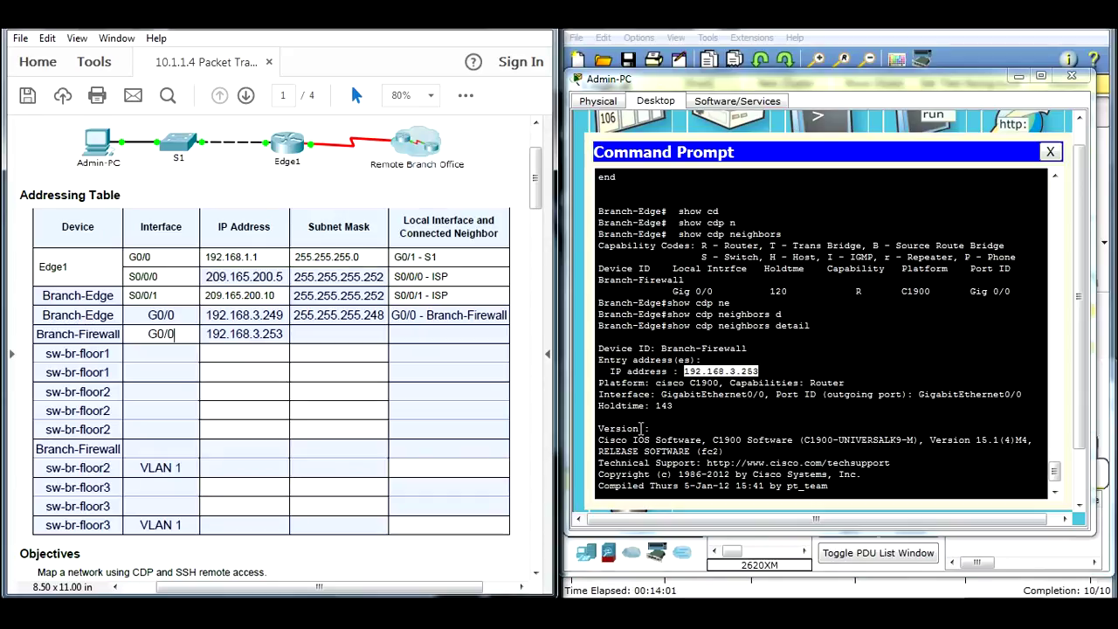
pyautogui.press('space')
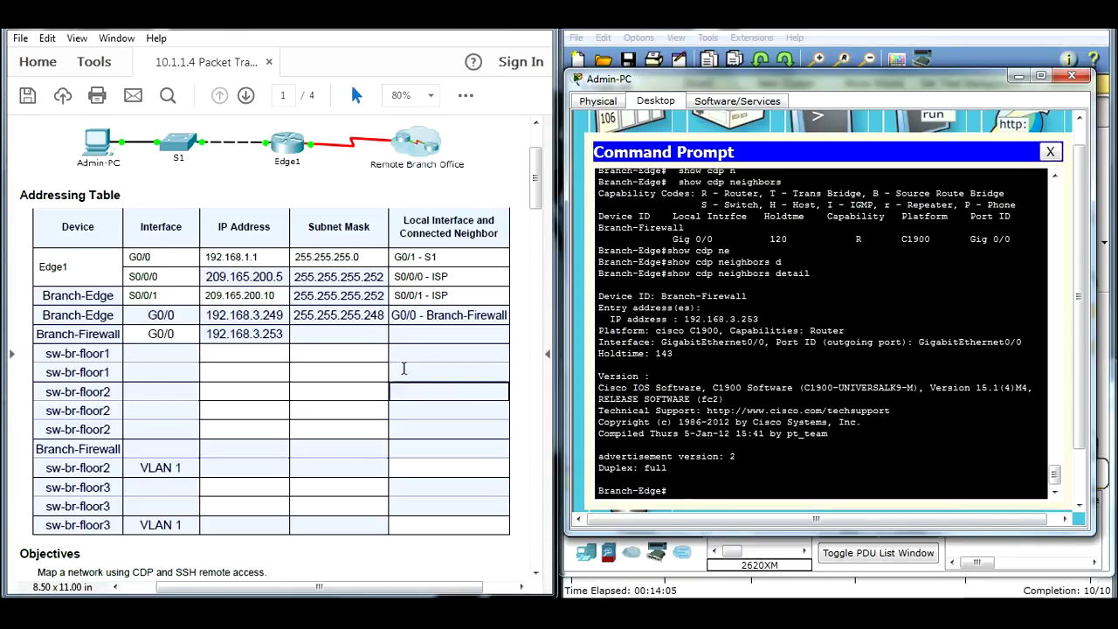
pyautogui.click(186, 312)
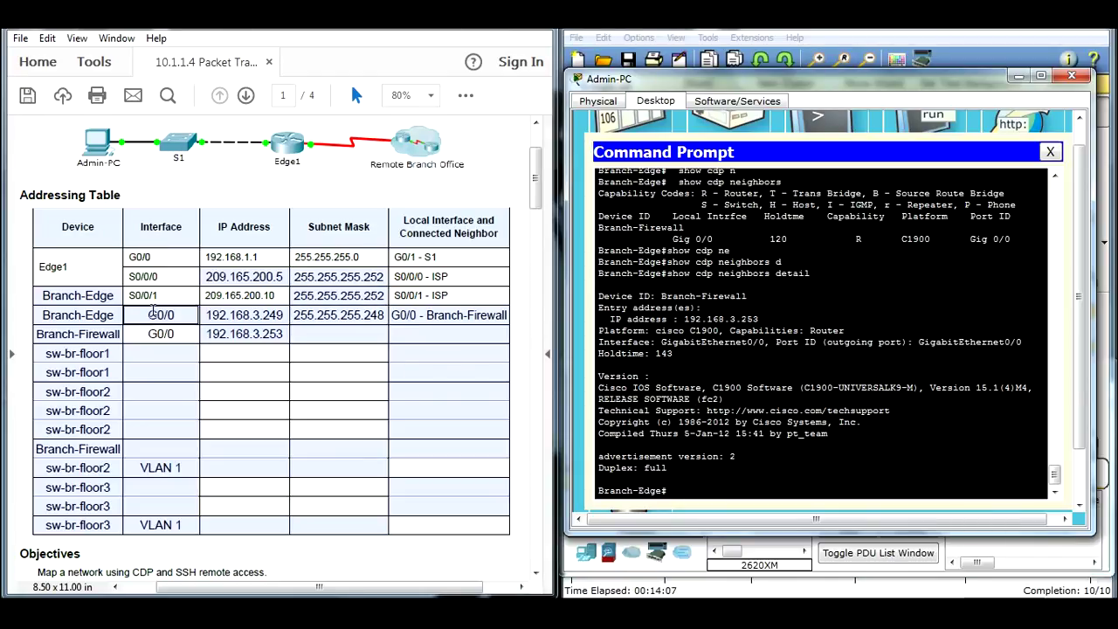
pyautogui.click(326, 335)
pyautogui.click(471, 333)
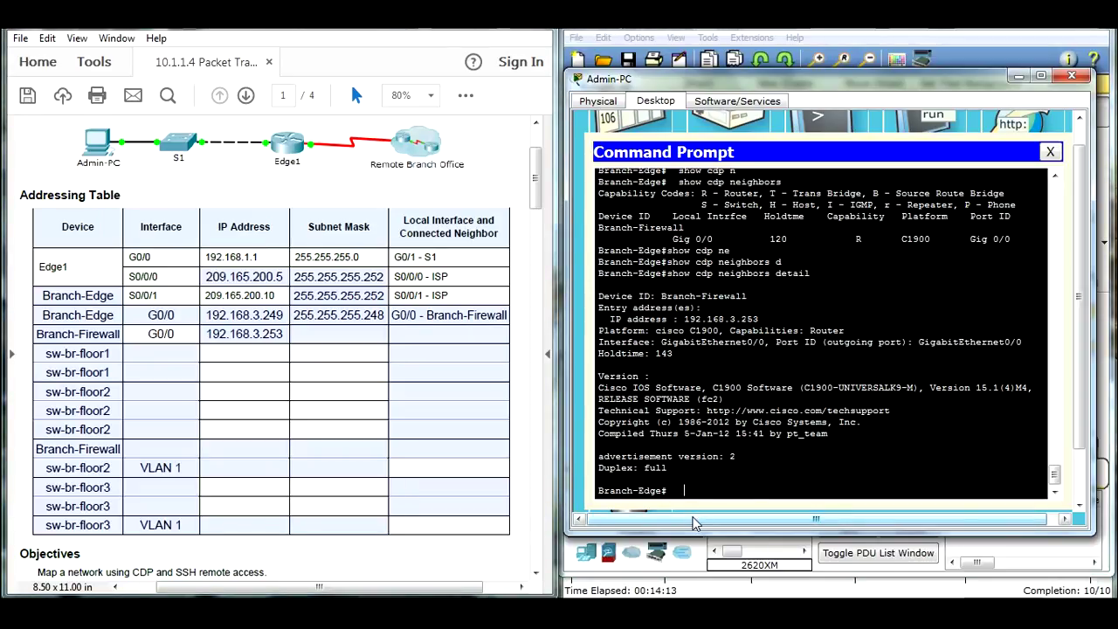
# Review lab questions d and e on page 3 against the CDP output, checking the neighbor's capability code and IOS software version.
pyautogui.moveTo(536, 170); pyautogui.dragTo(513, 424)
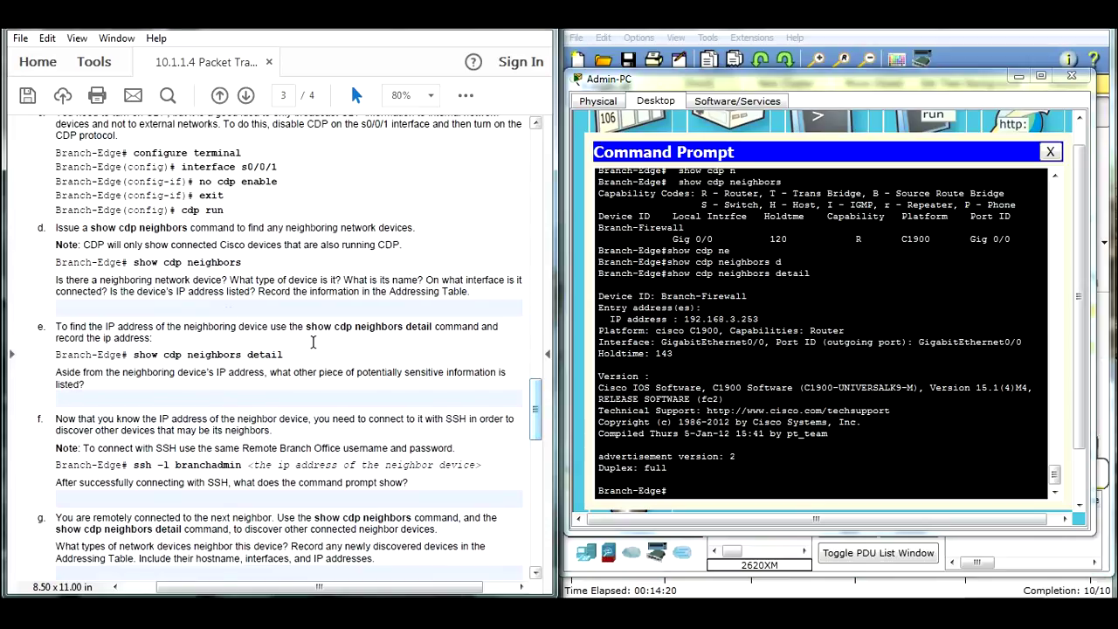
pyautogui.click(208, 300)
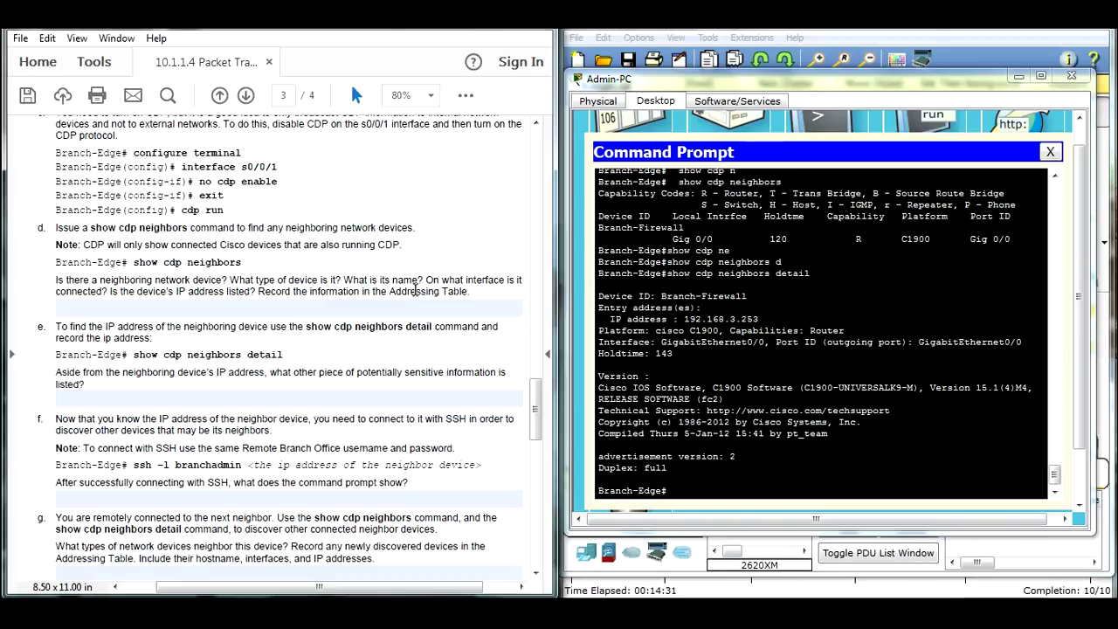
pyautogui.moveTo(864, 240); pyautogui.dragTo(850, 240)
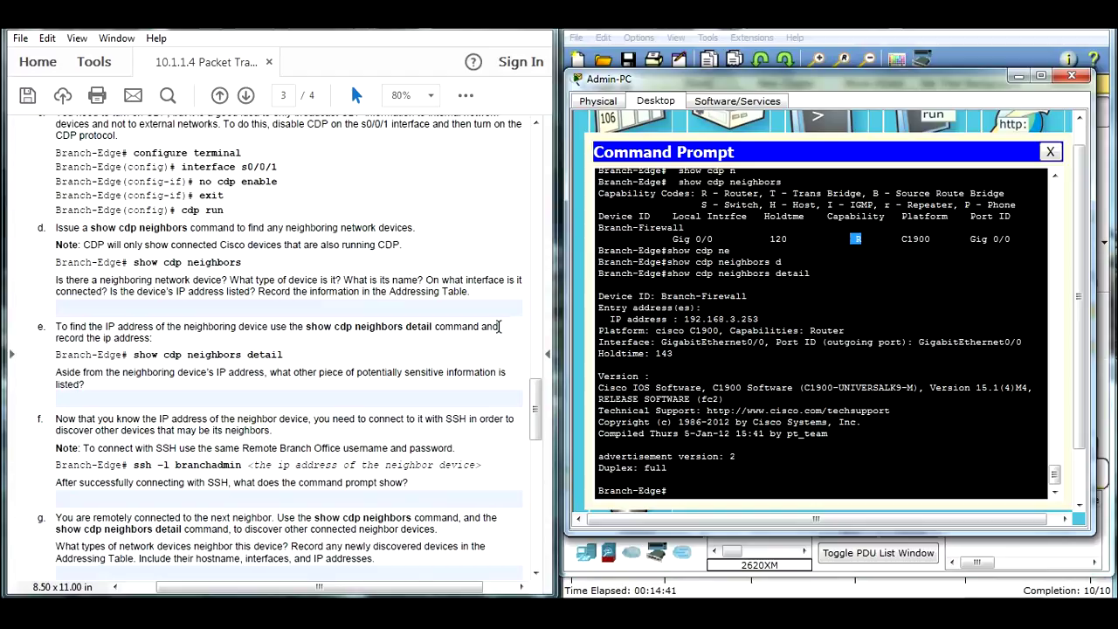
pyautogui.moveTo(220, 266); pyautogui.dragTo(246, 244)
pyautogui.click(223, 263)
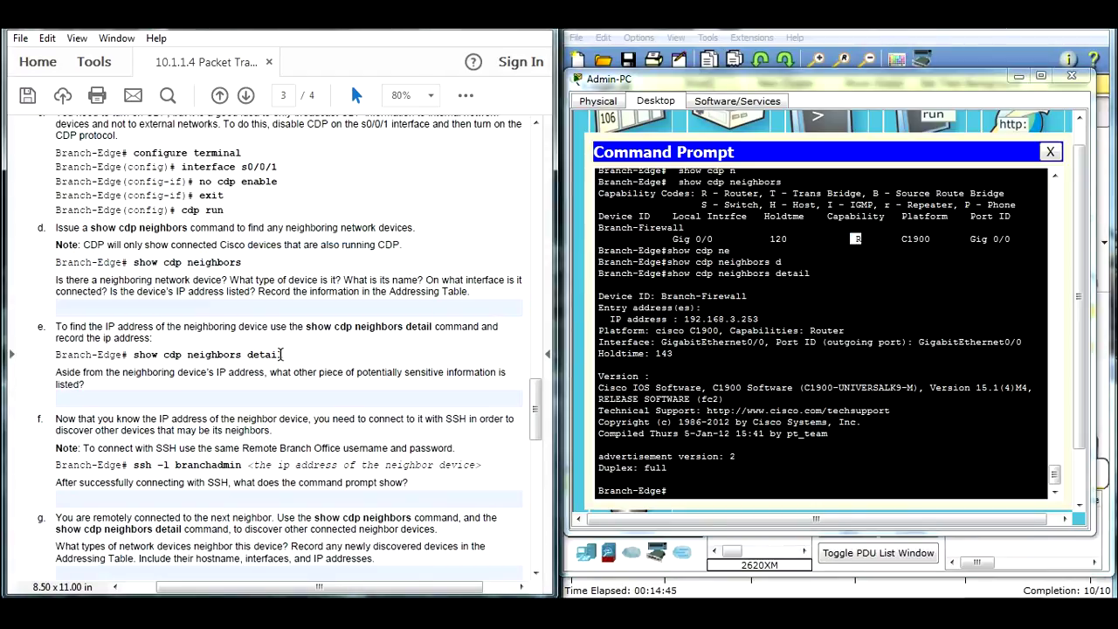
pyautogui.moveTo(283, 354); pyautogui.dragTo(145, 350)
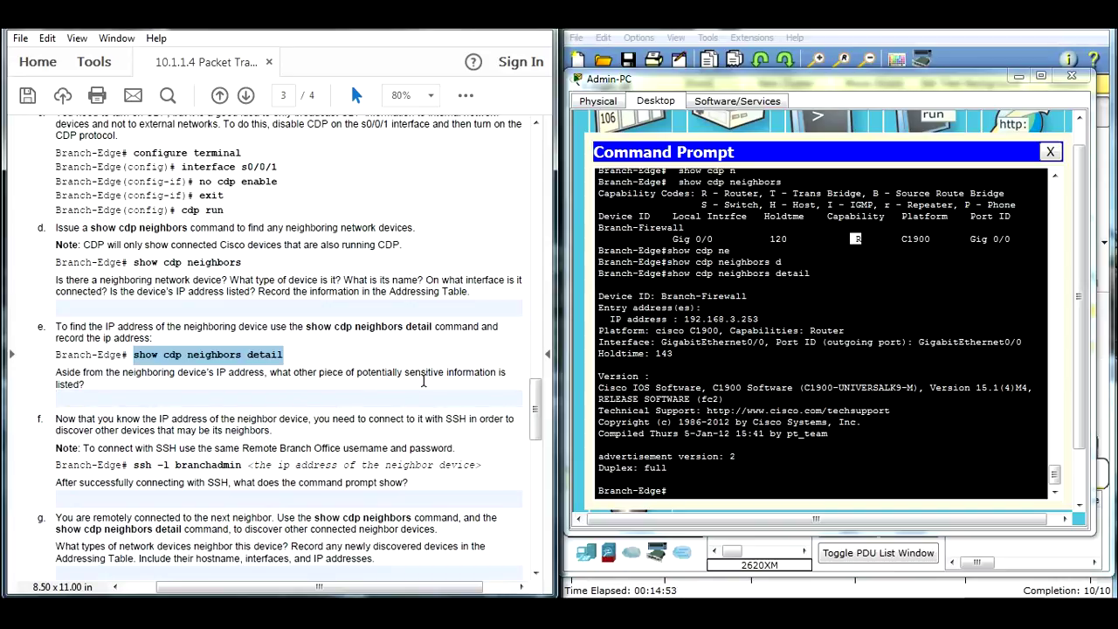
pyautogui.click(773, 385)
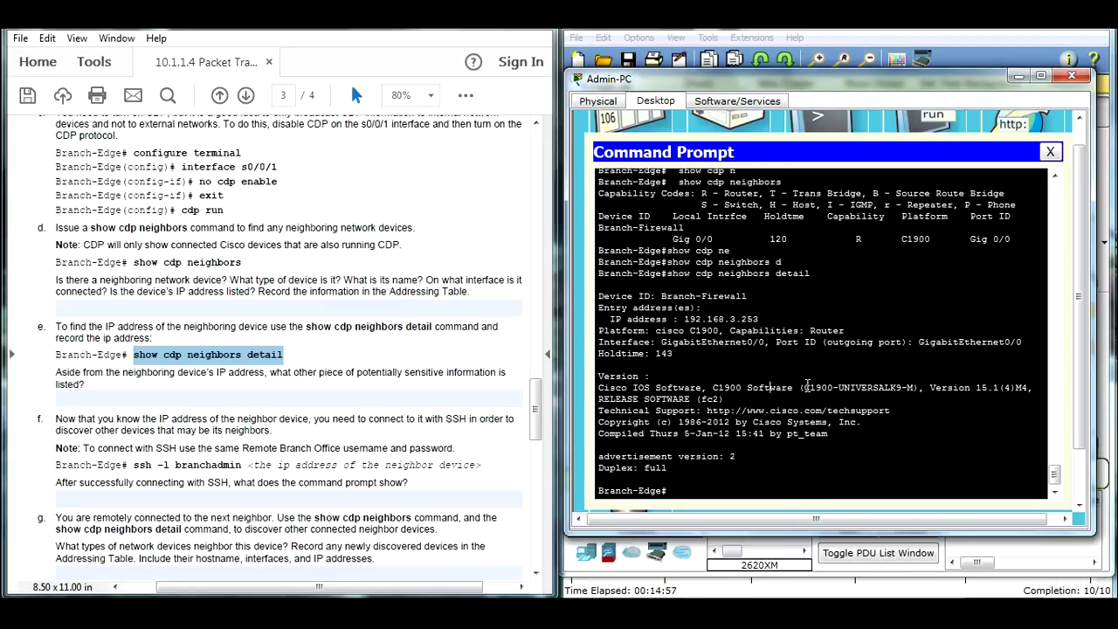
pyautogui.moveTo(928, 384); pyautogui.dragTo(1014, 390)
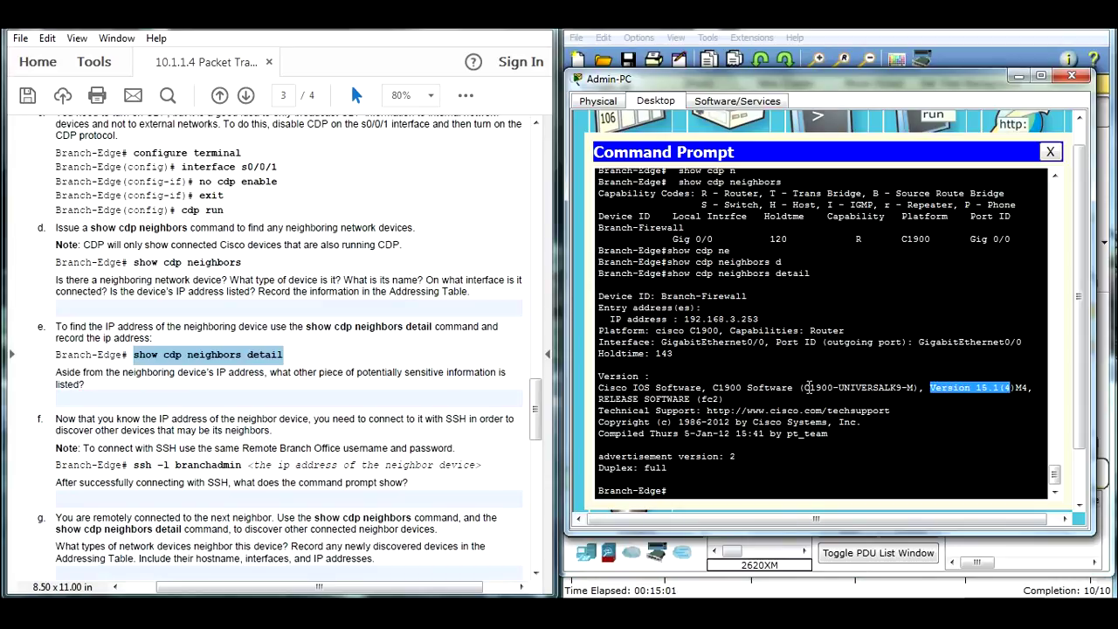
# Examine the neighbor's IOS image name and version in the CDP detail output and read lab questions f to h.
pyautogui.moveTo(804, 387); pyautogui.dragTo(915, 390)
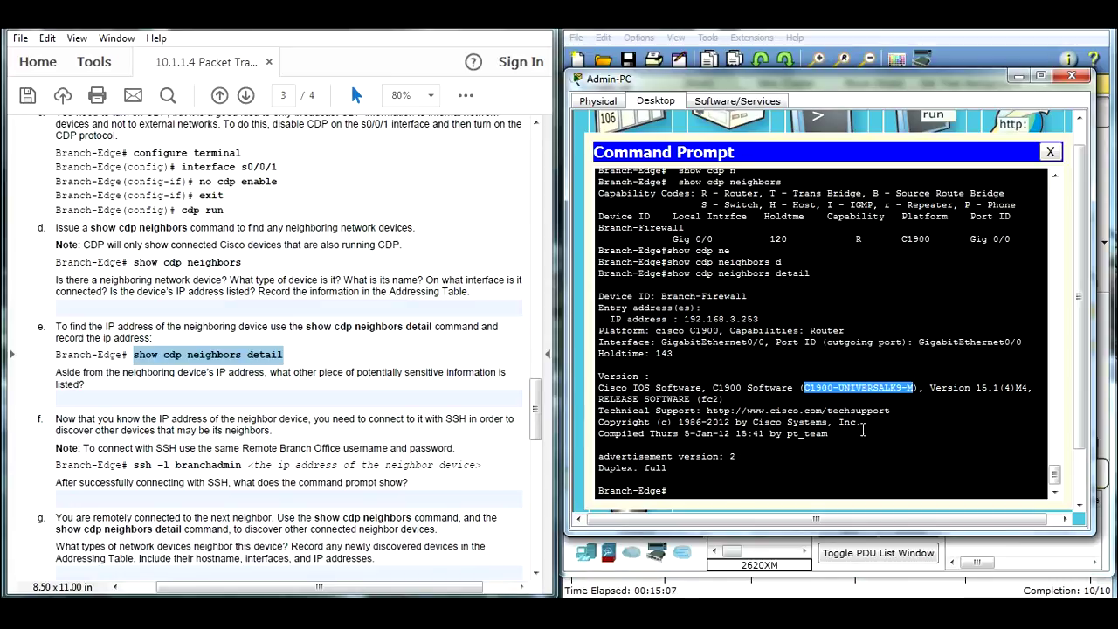
pyautogui.moveTo(929, 388); pyautogui.dragTo(1001, 393)
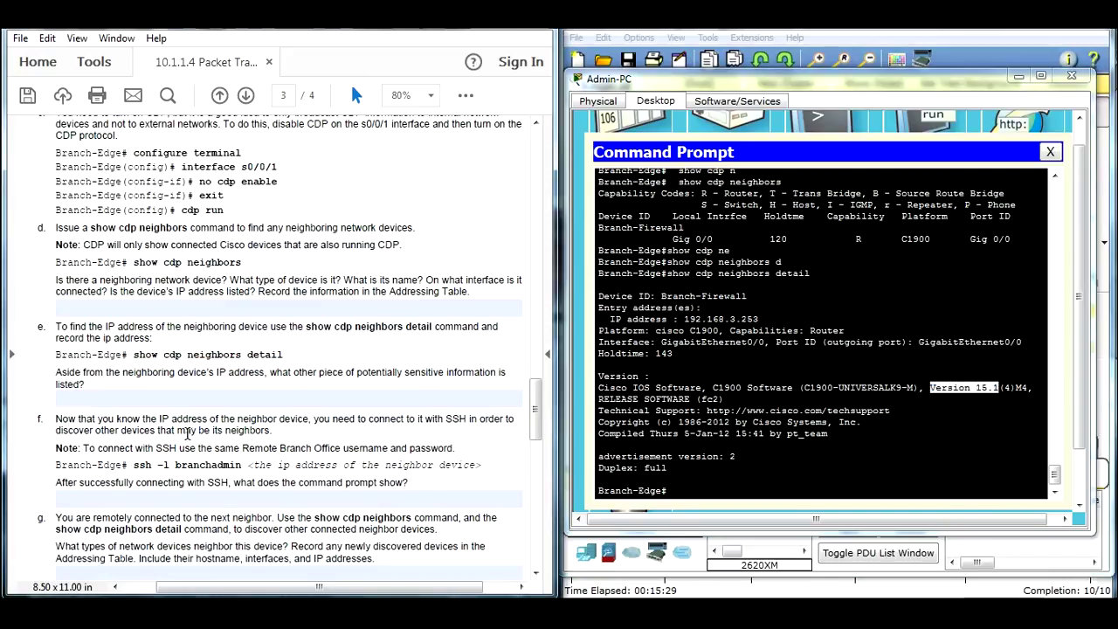
pyautogui.scroll(-6, 200, 433)
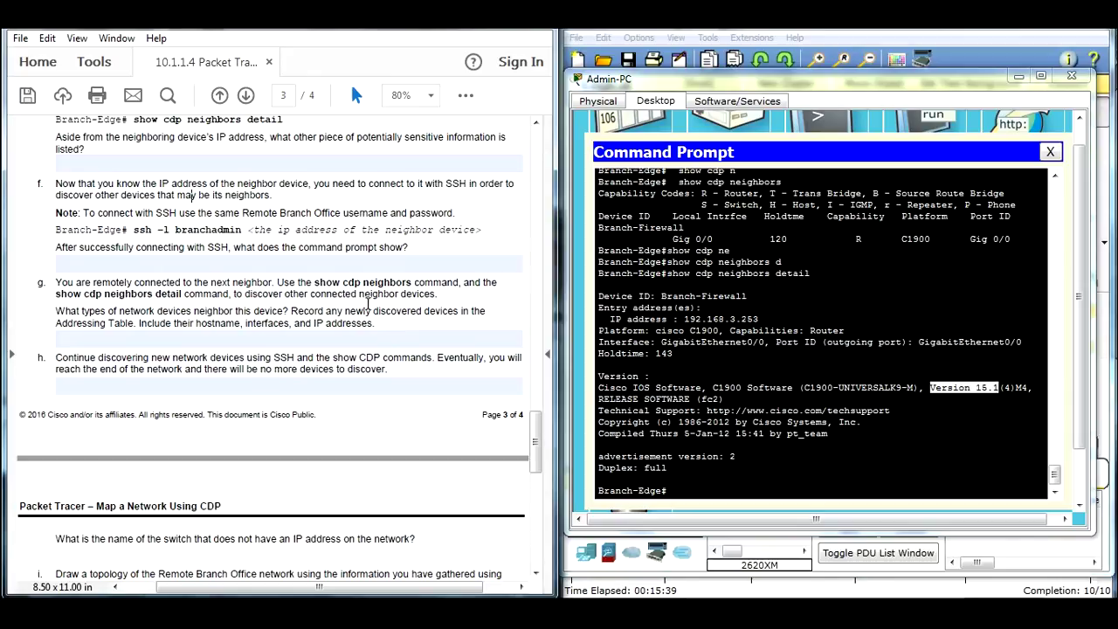
pyautogui.click(225, 265)
pyautogui.click(136, 246)
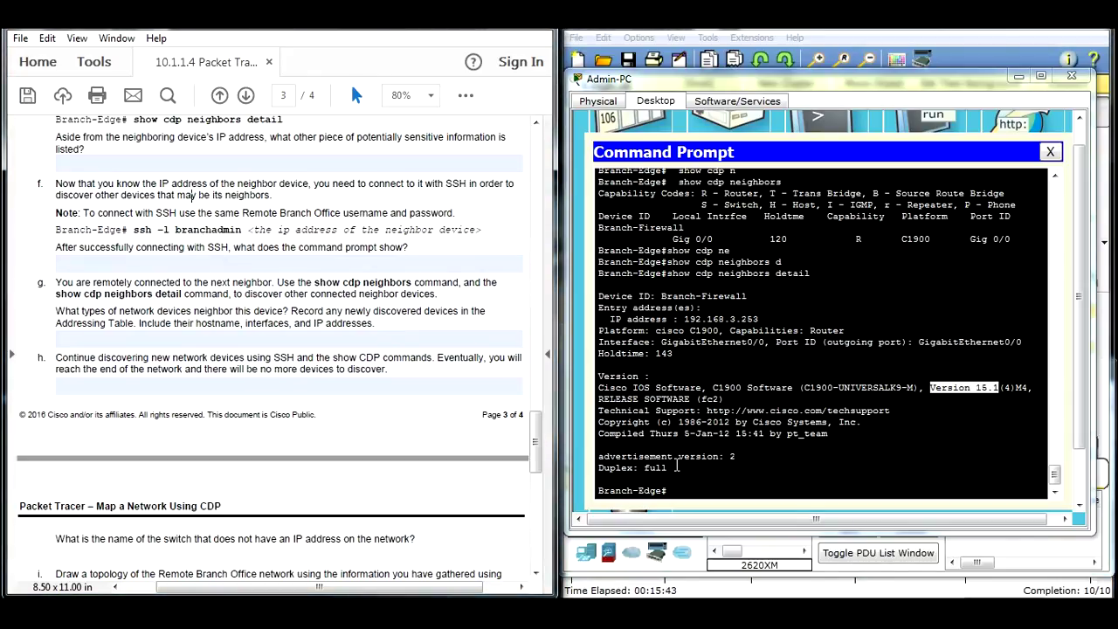
pyautogui.click(680, 429)
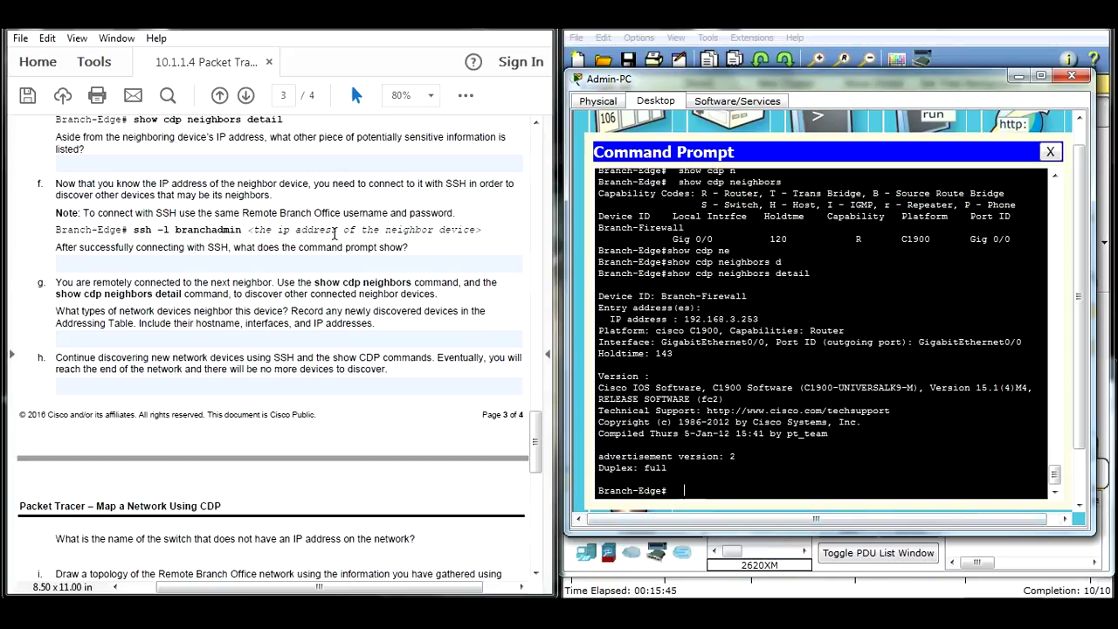
# Begin the command ssh -l branchadmin at the Branch-Edge prompt, copying the username from Part 1 step d of the lab PDF.
pyautogui.click(336, 241)
pyautogui.scroll(8, 336, 241)
pyautogui.scroll(6, 210, 236)
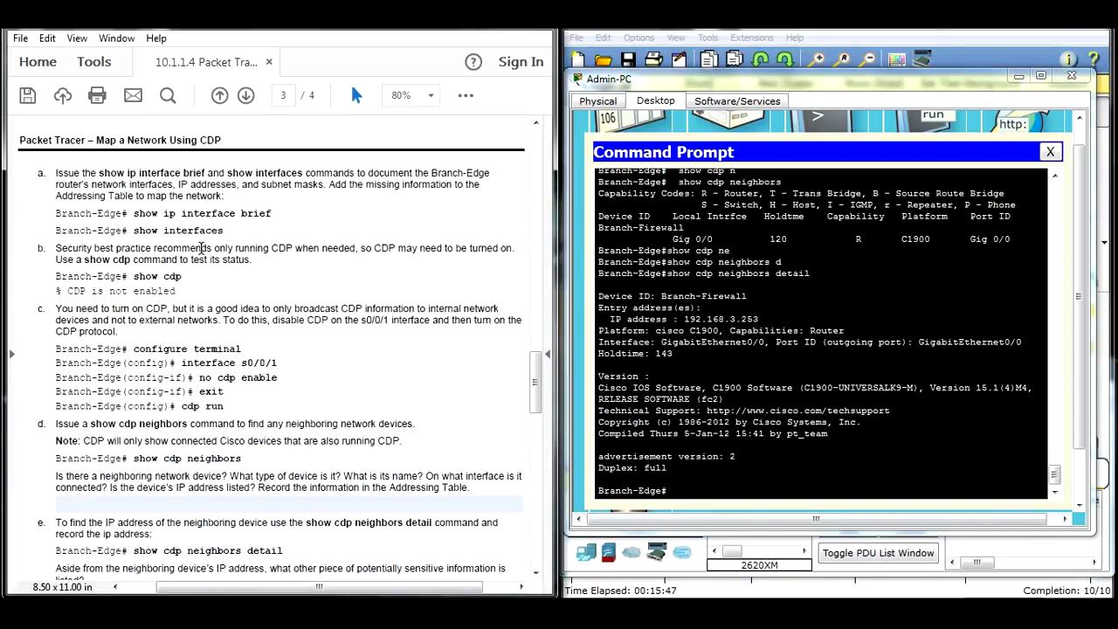
pyautogui.scroll(6, 195, 260)
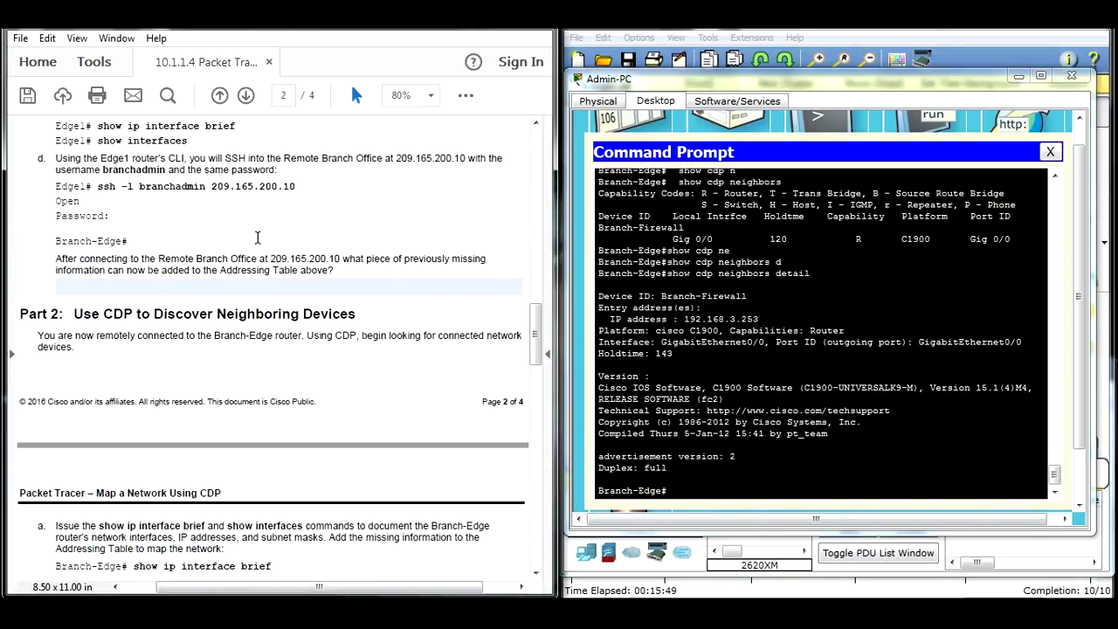
pyautogui.moveTo(195, 179); pyautogui.dragTo(297, 187)
pyautogui.moveTo(210, 186); pyautogui.dragTo(97, 187)
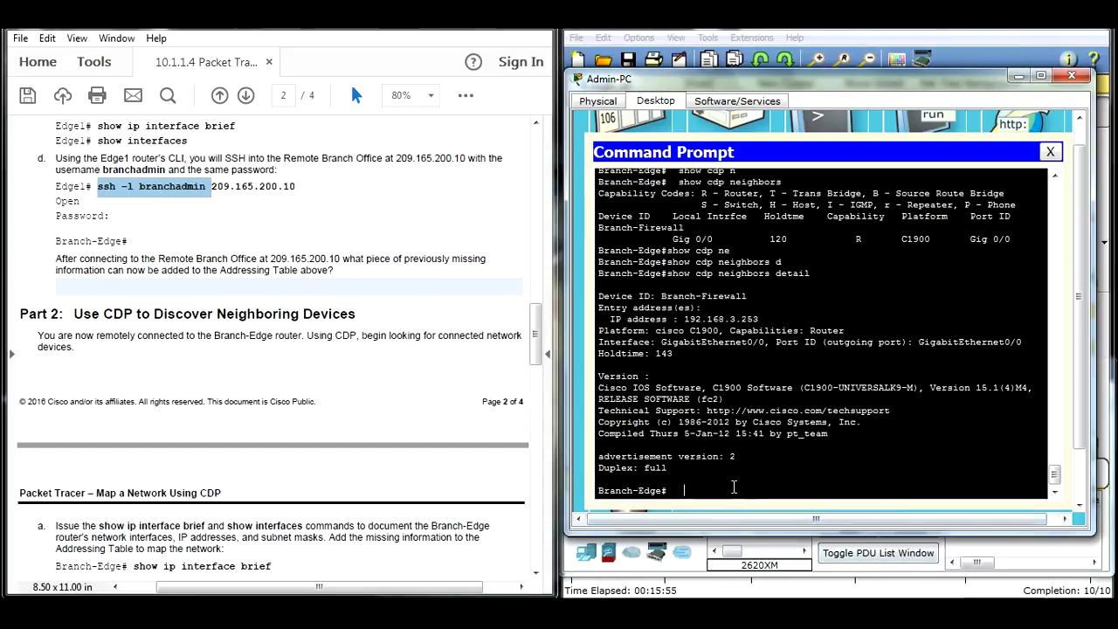
pyautogui.moveTo(209, 186); pyautogui.dragTo(140, 186)
pyautogui.rightClick(145, 189)
pyautogui.click(215, 213)
pyautogui.click(766, 507)
pyautogui.write('ssh -l')
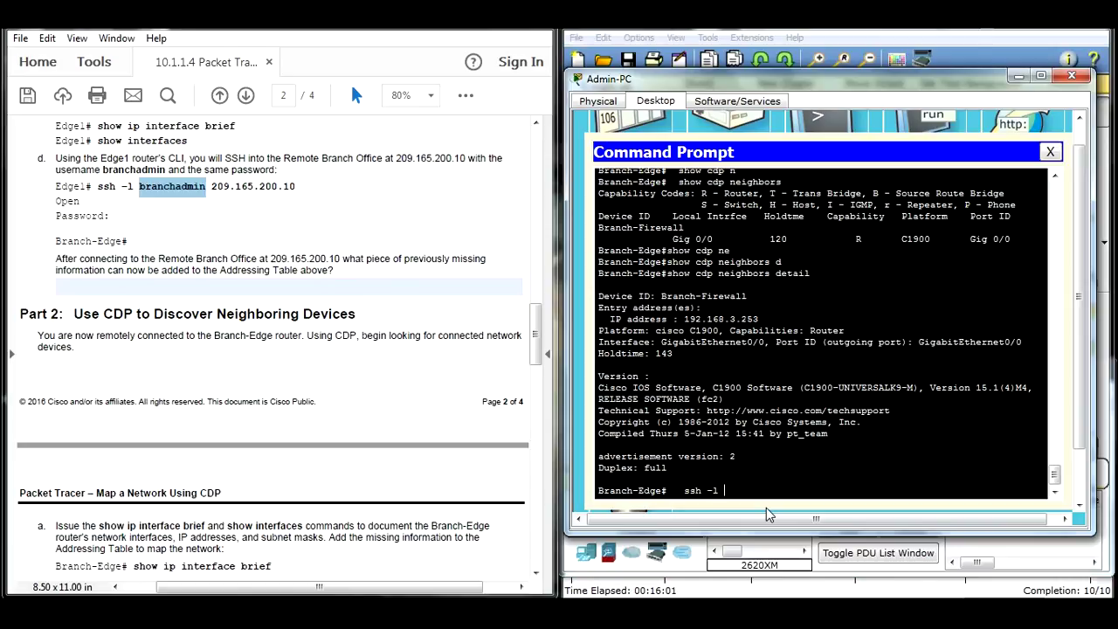
pyautogui.rightClick(754, 504)
pyautogui.click(799, 515)
# Complete the SSH command with Branch-Firewall's address 192.168.3.253, copied from the CDP detail output, and run it.
pyautogui.moveTo(761, 318); pyautogui.dragTo(685, 318)
pyautogui.rightClick(696, 320)
pyautogui.click(729, 329)
pyautogui.click(822, 490)
pyautogui.rightClick(824, 491)
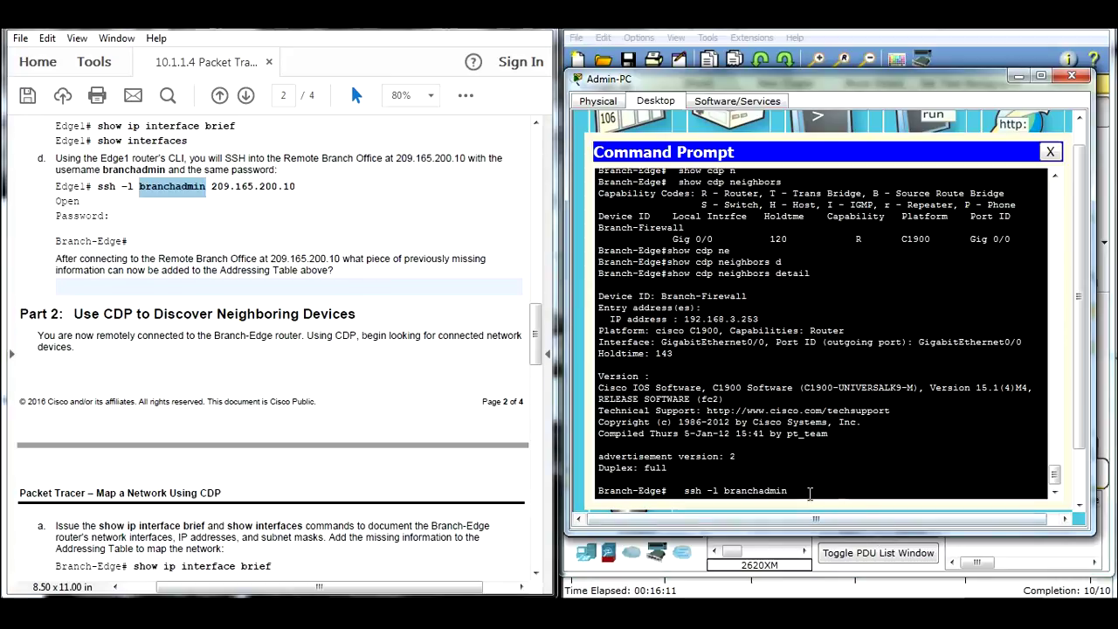
pyautogui.rightClick(810, 495)
pyautogui.click(849, 523)
pyautogui.press('Return')
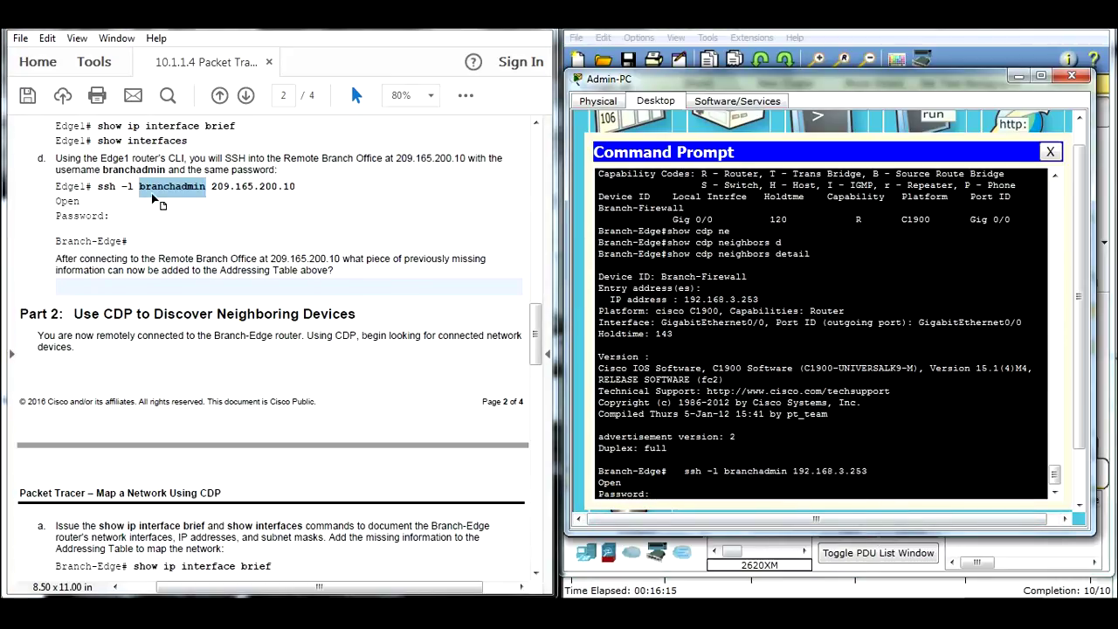
# Copy the Remote Branch Office password from page 2 of the lab PDF and submit it at the SSH password prompt.
pyautogui.click(150, 212)
pyautogui.scroll(6, 150, 211)
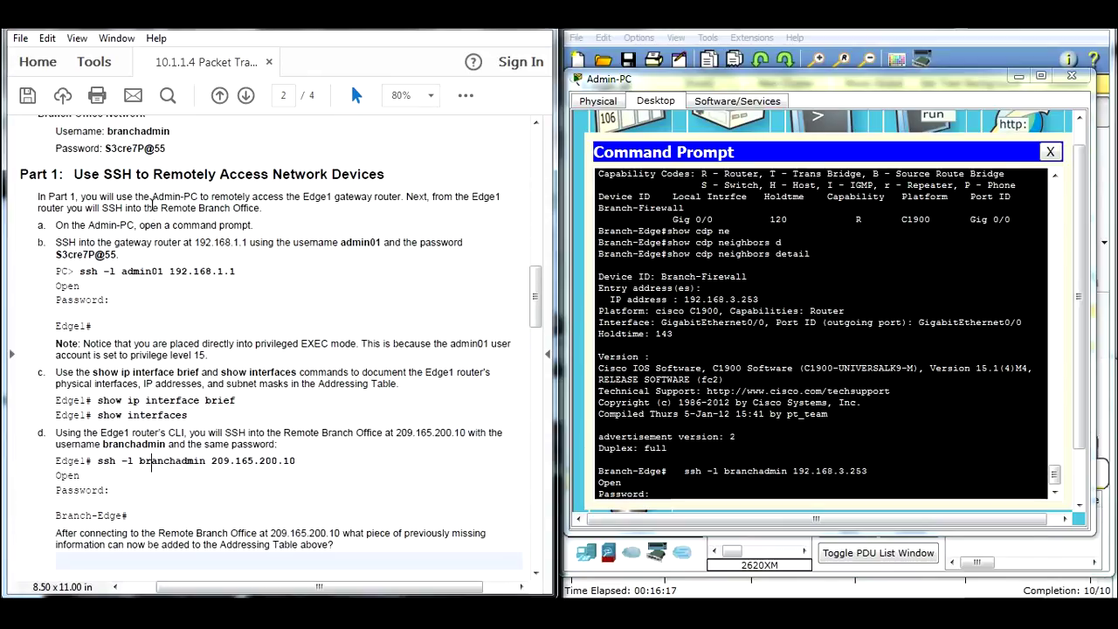
pyautogui.moveTo(167, 149); pyautogui.dragTo(104, 148)
pyautogui.rightClick(120, 157)
pyautogui.click(149, 170)
pyautogui.click(711, 495)
pyautogui.rightClick(711, 495)
pyautogui.click(754, 512)
pyautogui.press('Return')
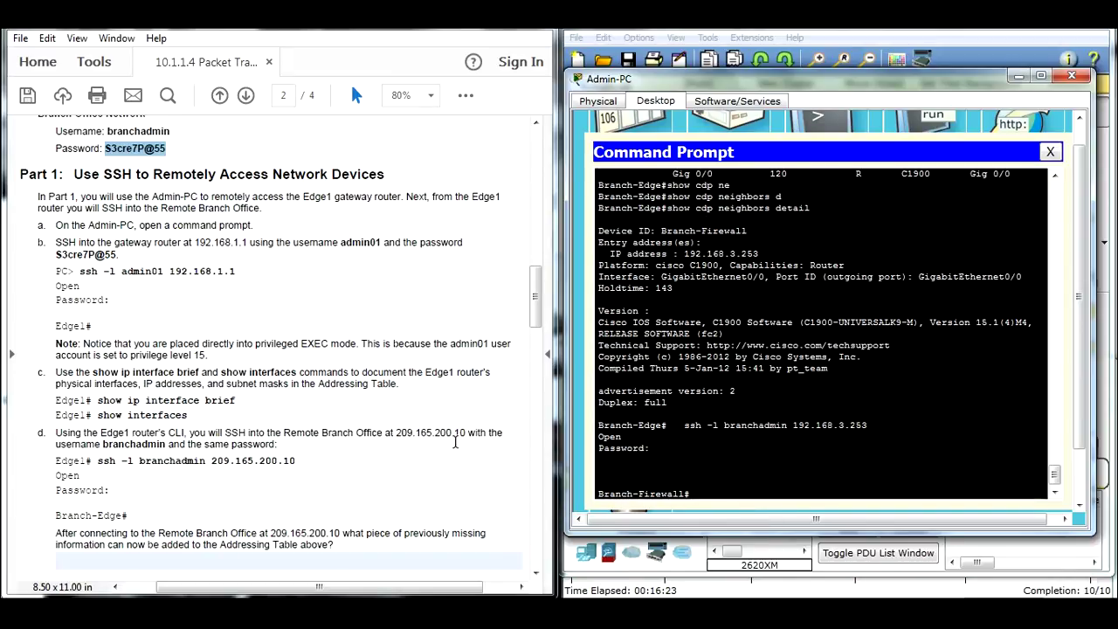
# Return to the Addressing Table and run show run on Branch-Firewall to display its GigabitEthernet interface configuration.
pyautogui.click(406, 428)
pyautogui.scroll(-3, 407, 423)
pyautogui.scroll(12, 406, 423)
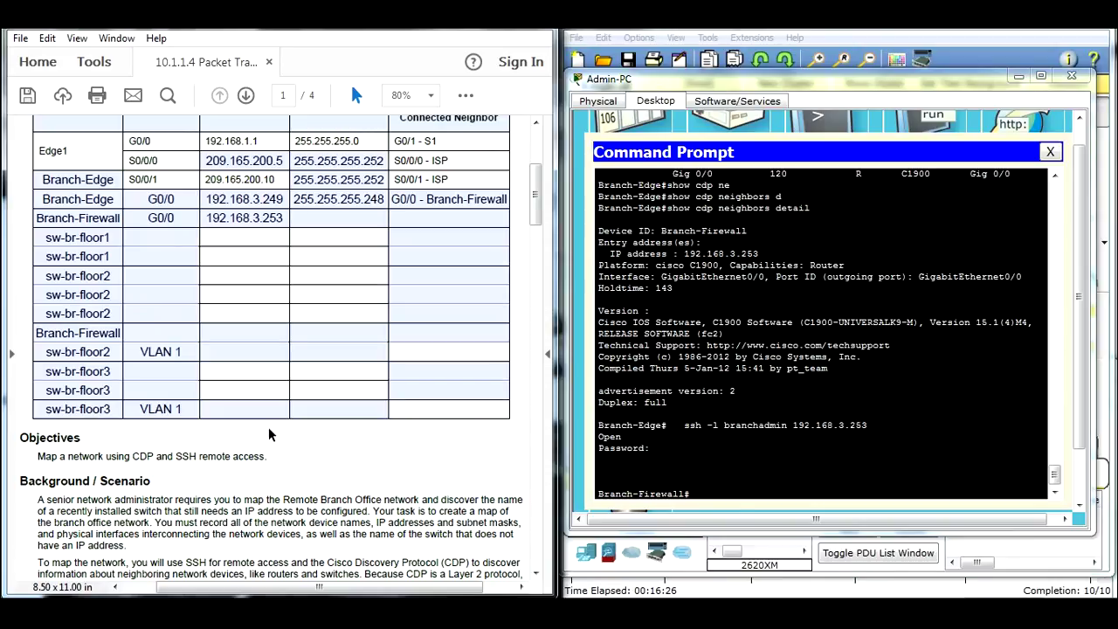
pyautogui.click(813, 476)
pyautogui.write('show ')
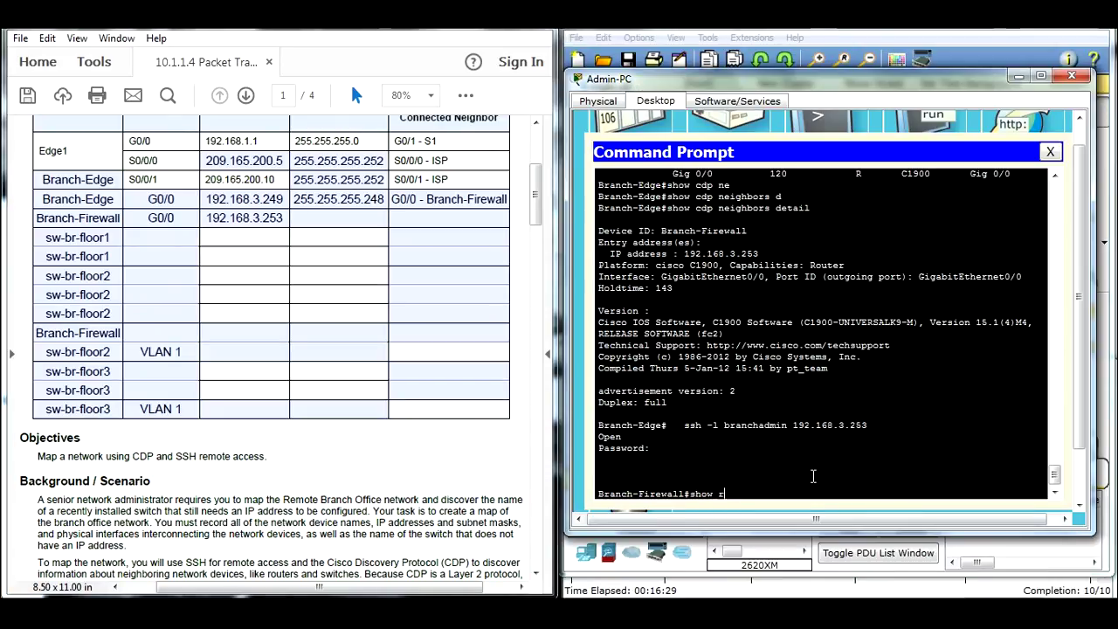
pyautogui.write('run')
pyautogui.press('Return')
pyautogui.press('space')
pyautogui.scroll(7, 743, 362)
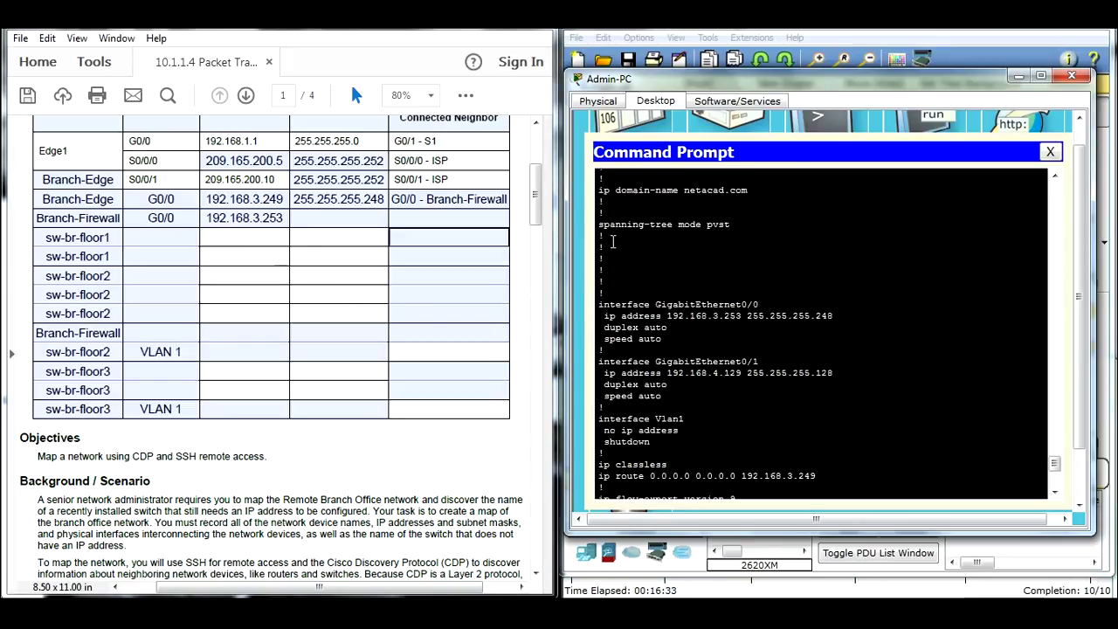
# Copy GigabitEthernet0/0's subnet mask 255.255.255.248 into the first Branch-Firewall row of the Addressing Table.
pyautogui.moveTo(838, 316); pyautogui.dragTo(757, 320)
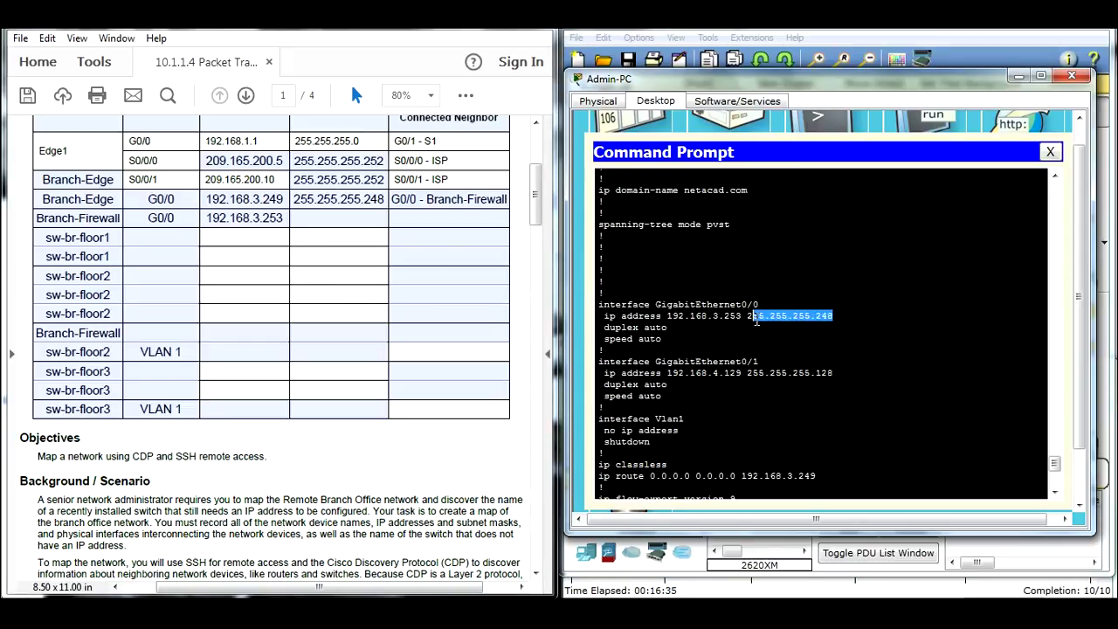
pyautogui.rightClick(760, 321)
pyautogui.click(789, 325)
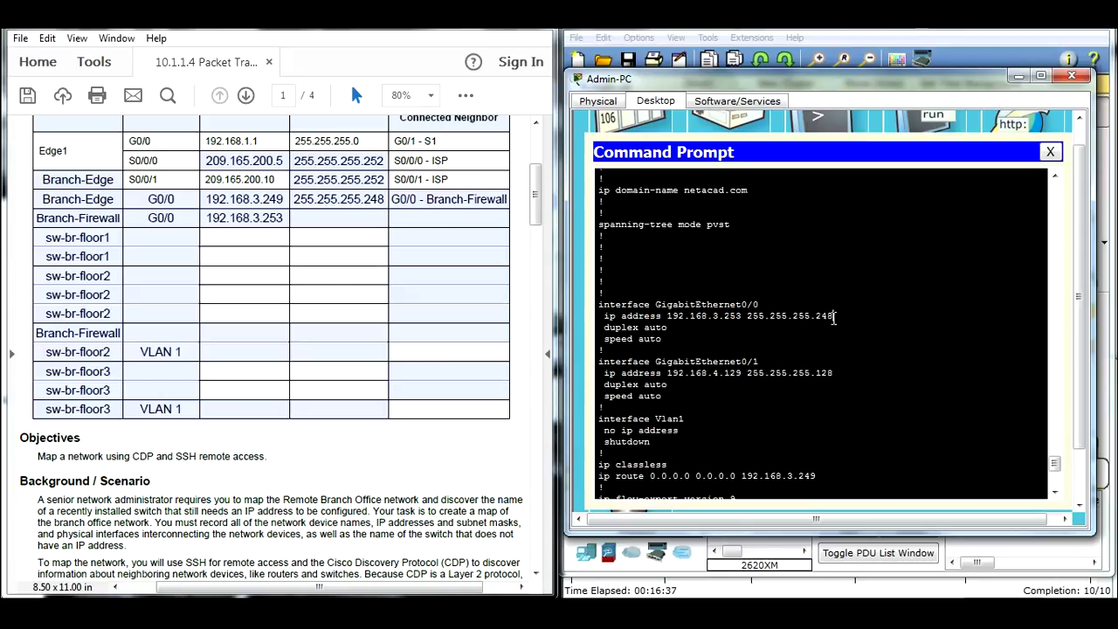
pyautogui.rightClick(363, 225)
pyautogui.click(416, 244)
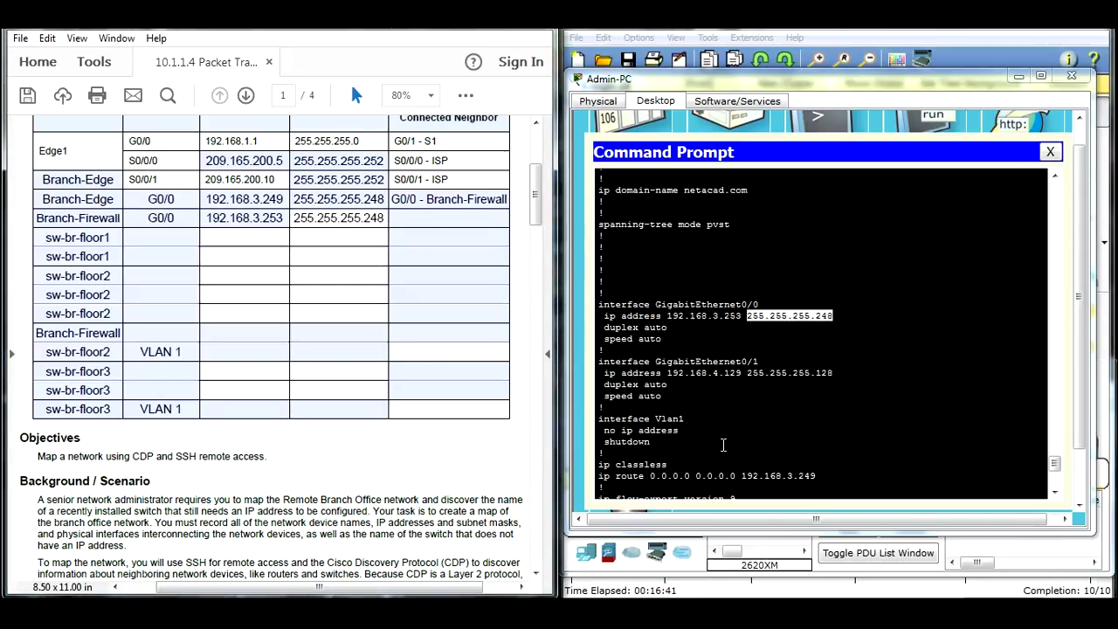
# Enter interface G0/1 in the second Branch-Firewall row and copy its IP address 192.168.4.129 from the running configuration.
pyautogui.click(153, 333)
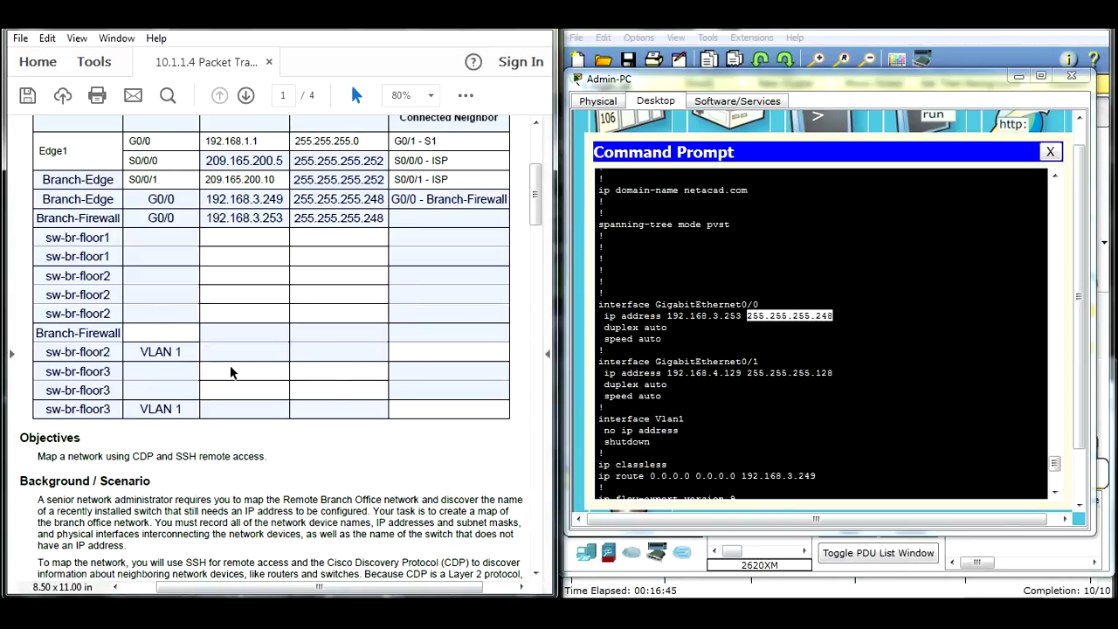
pyautogui.write('G0/1')
pyautogui.moveTo(741, 372); pyautogui.dragTo(666, 372)
pyautogui.rightClick(681, 377)
pyautogui.click(718, 385)
pyautogui.click(274, 332)
pyautogui.rightClick(292, 339)
pyautogui.click(301, 348)
# Copy GigabitEthernet0/1's subnet mask 255.255.255.128 into the second Branch-Firewall row of the Addressing Table.
pyautogui.moveTo(833, 372); pyautogui.dragTo(746, 373)
pyautogui.rightClick(749, 367)
pyautogui.click(781, 376)
pyautogui.click(371, 335)
pyautogui.rightClick(372, 335)
pyautogui.click(395, 346)
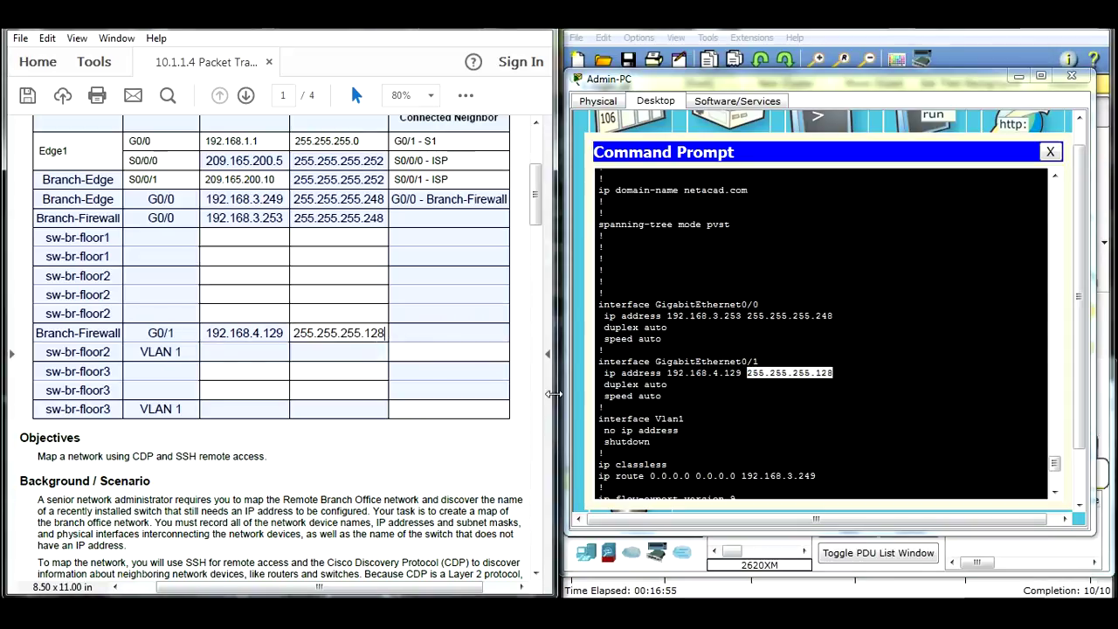
# Run show cdp neighbors on Branch-Firewall to list its directly connected Cisco devices.
pyautogui.click(777, 417)
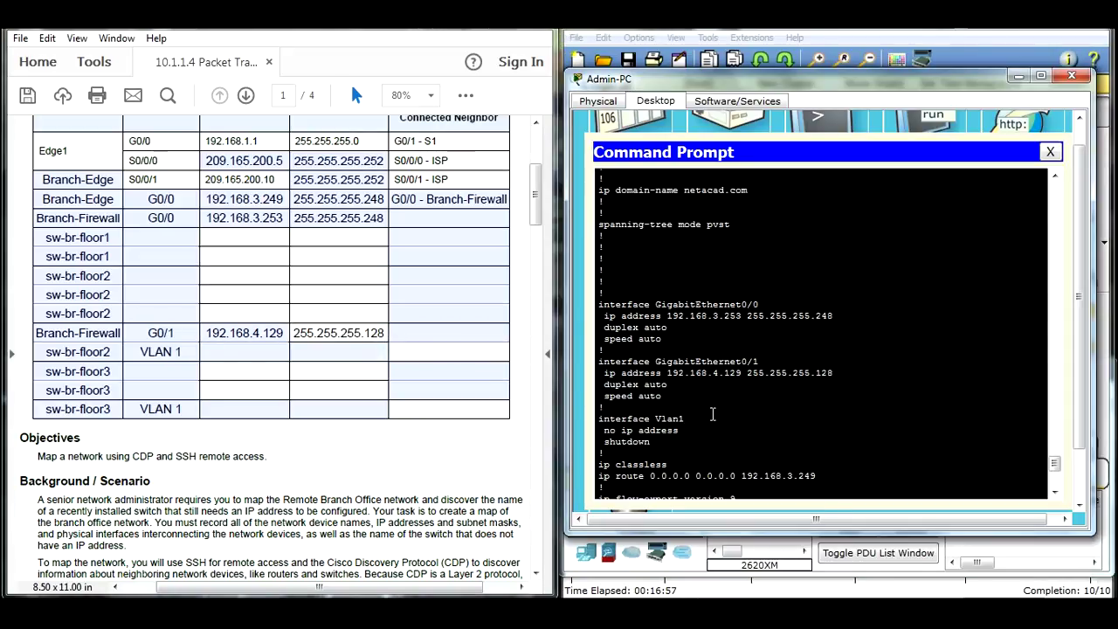
pyautogui.scroll(-7, 747, 421)
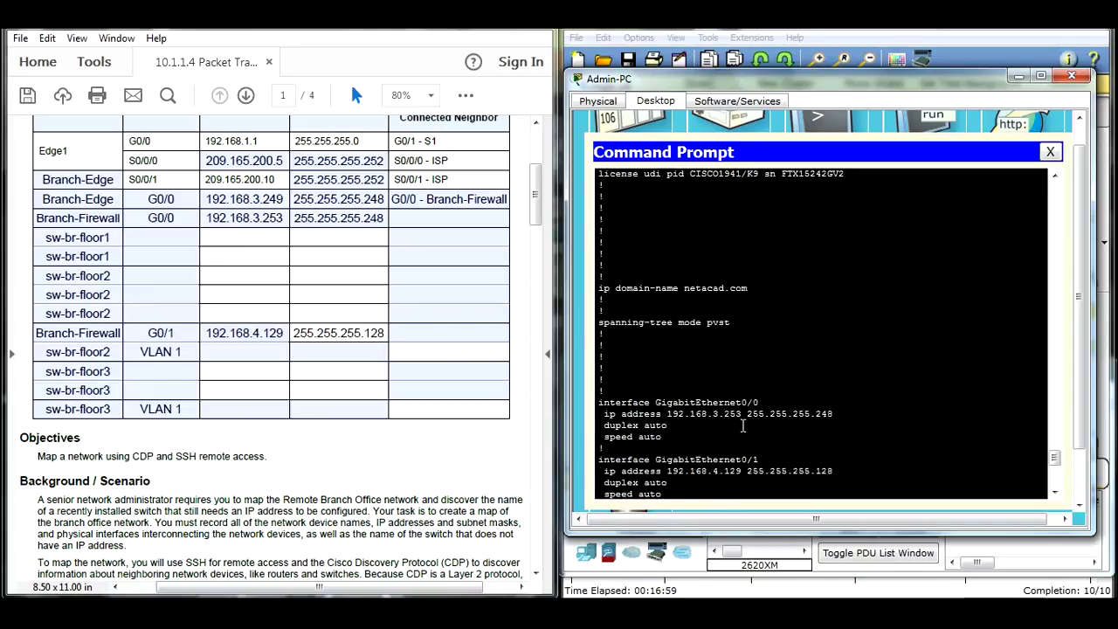
pyautogui.write('show c')
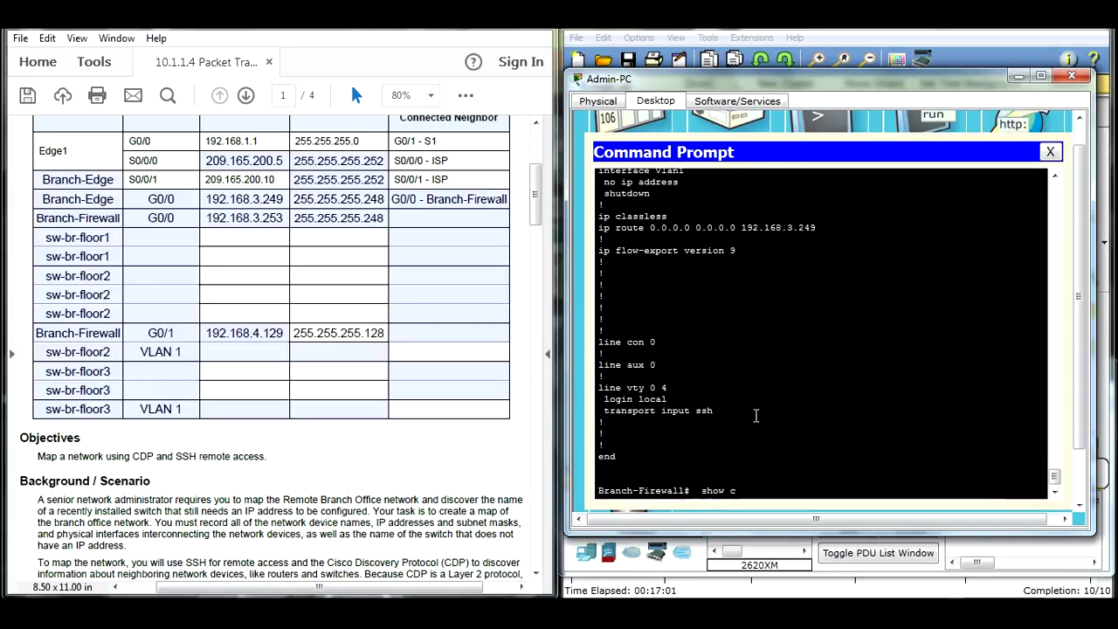
pyautogui.write('dp ne')
pyautogui.press('Tab')
pyautogui.press('Return')
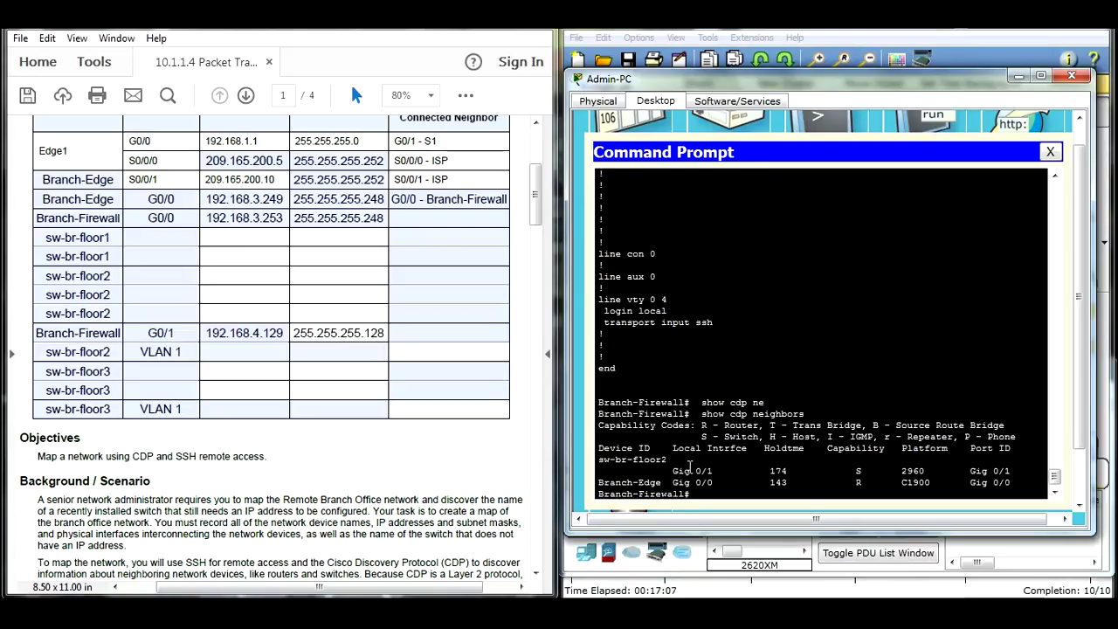
# Copy the neighbor name sw-br-floor2 from the CDP output and enter "G0/0 -" in the first Branch-Firewall row's connected neighbor cell.
pyautogui.moveTo(670, 463); pyautogui.dragTo(599, 462)
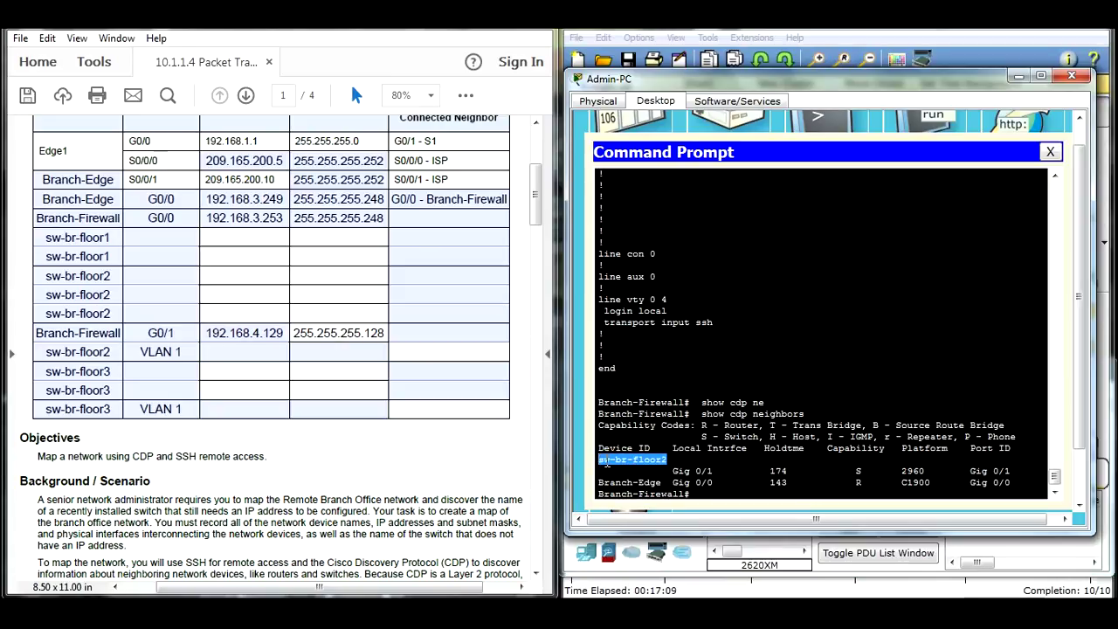
pyautogui.rightClick(606, 463)
pyautogui.click(622, 470)
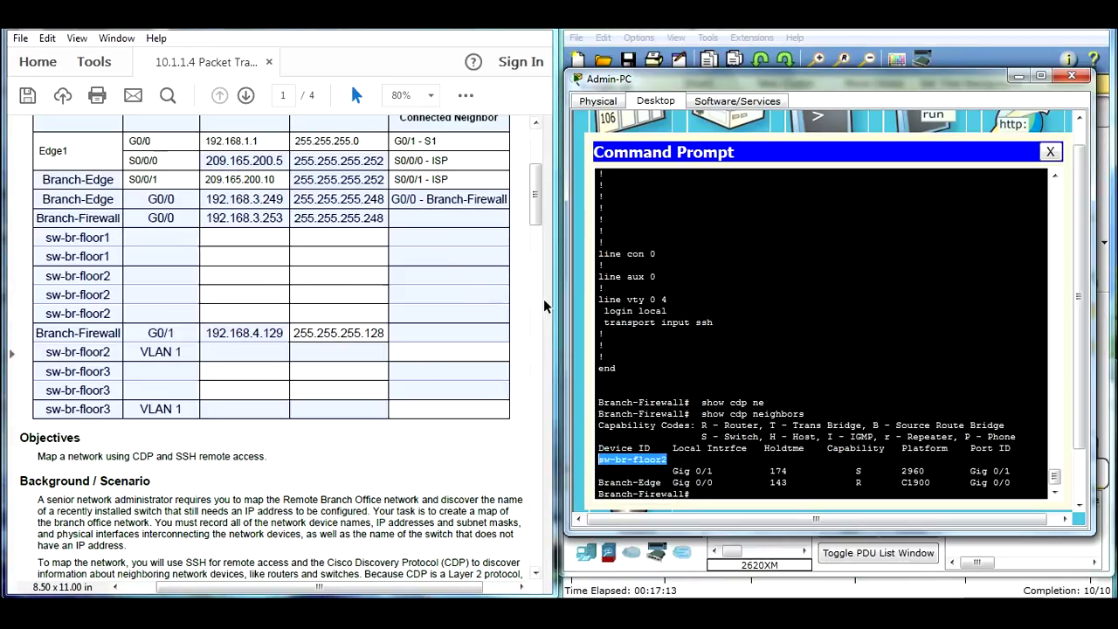
pyautogui.scroll(2, 536, 222)
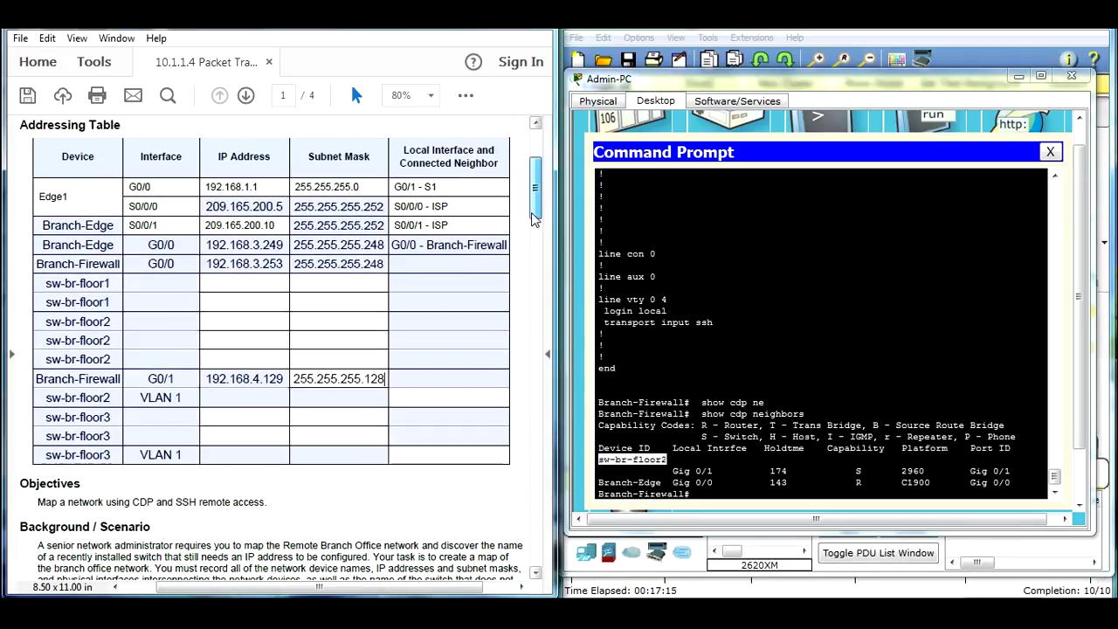
pyautogui.click(429, 262)
pyautogui.write('G0/1 -')
pyautogui.rightClick(484, 268)
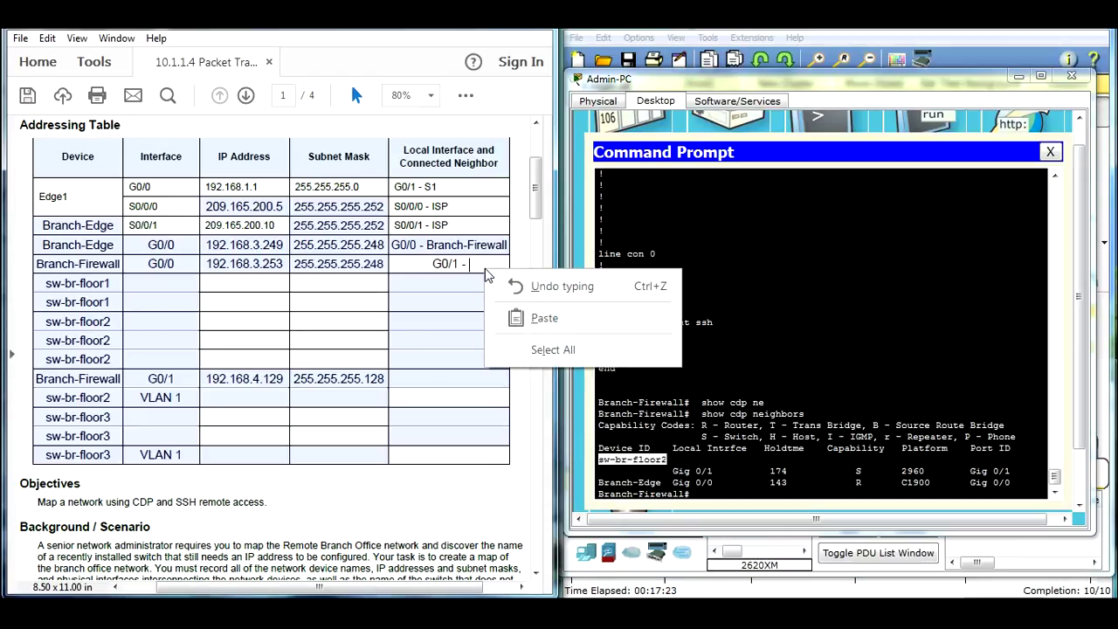
pyautogui.press('Escape')
pyautogui.moveTo(459, 264); pyautogui.dragTo(425, 264)
pyautogui.press('BackSpace')
pyautogui.write('G0/1')
pyautogui.press('BackSpace')
pyautogui.write('0')
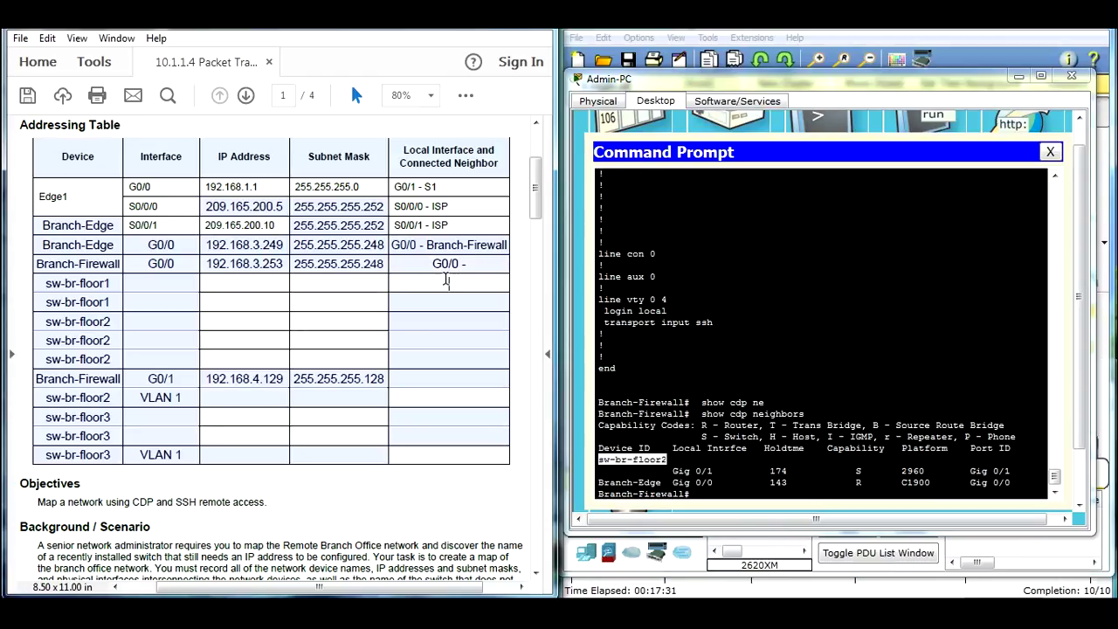
# Enter "G0/1 - sw-br-floor2" in the second Branch-Firewall row's Local Interface and Connected Neighbor cell, pasting the copied switch name.
pyautogui.click(429, 379)
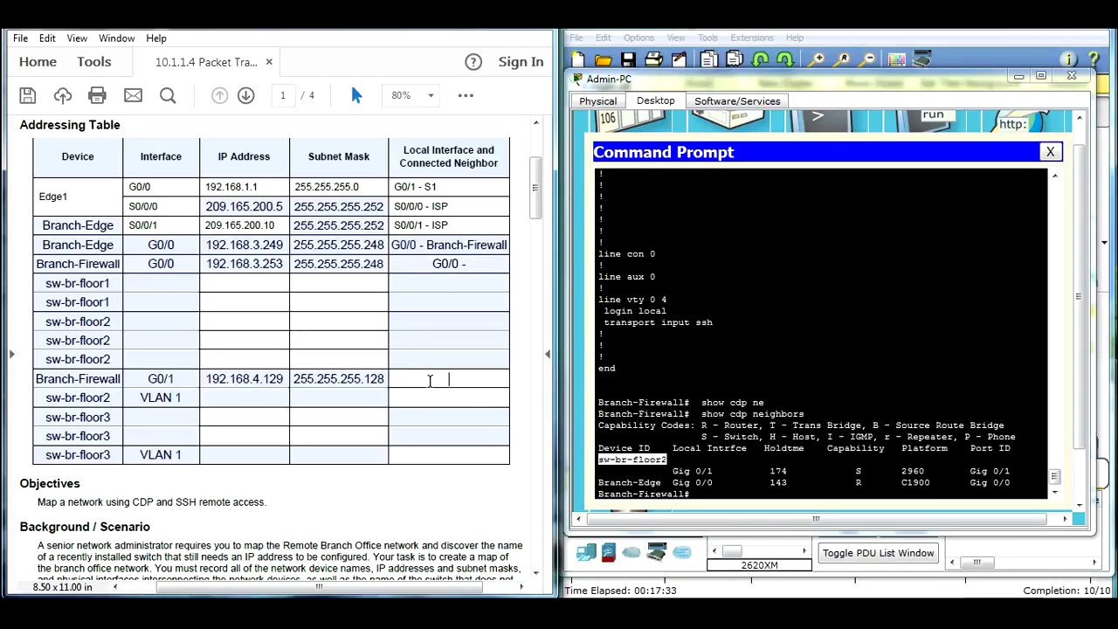
pyautogui.write('G0/1 -')
pyautogui.rightClick(485, 378)
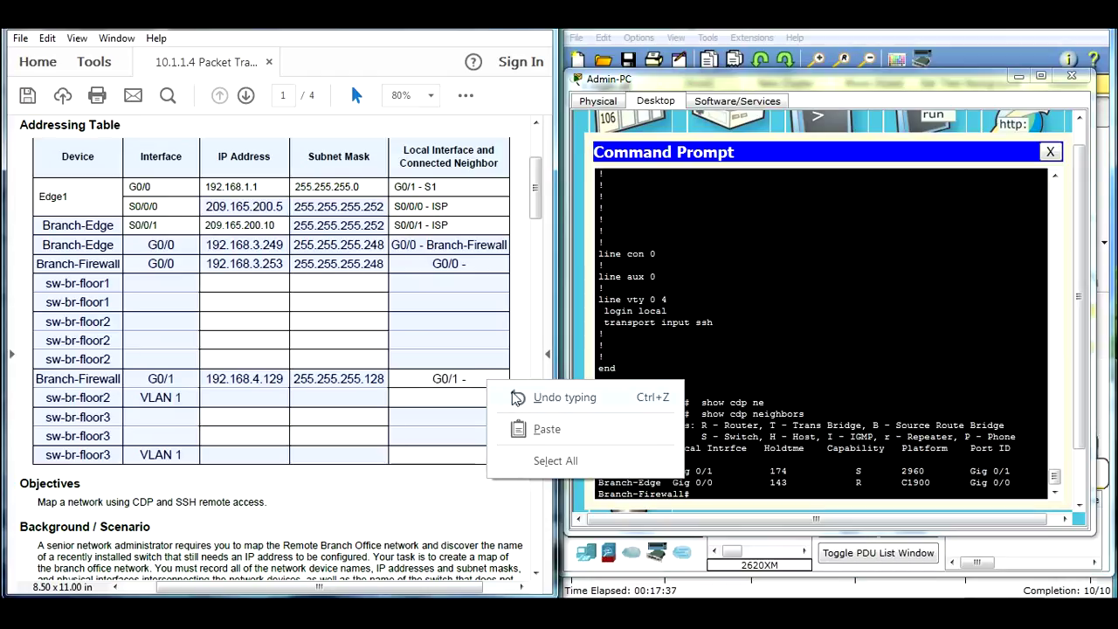
pyautogui.click(541, 426)
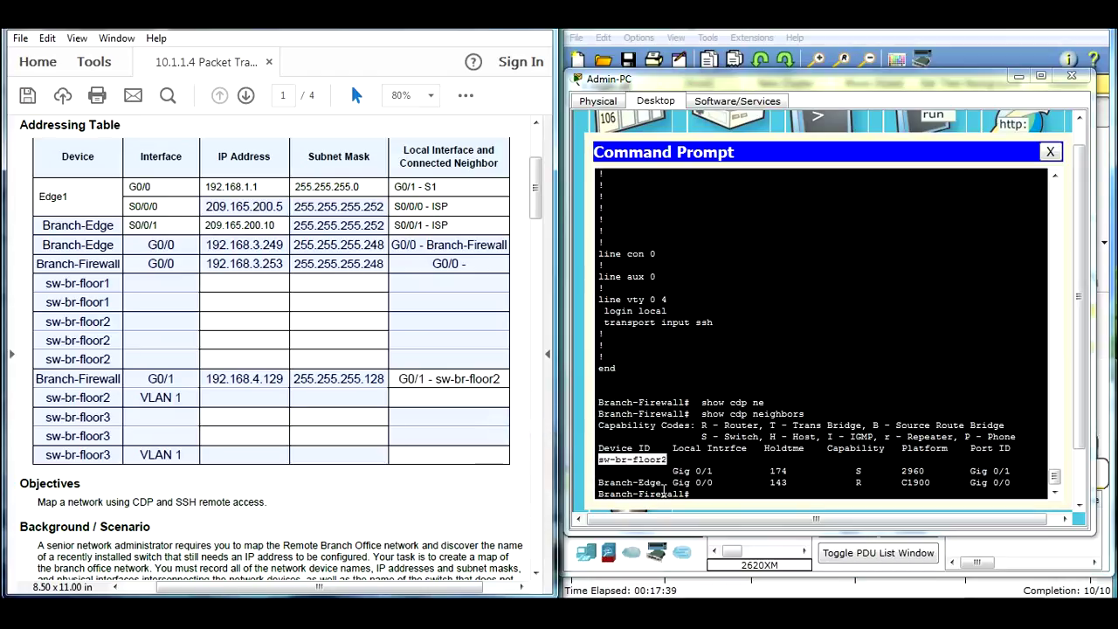
# Copy the neighbor name Branch-Edge from the CDP output onto the end of the "G0/0 -" entry in the first Branch-Firewall row.
pyautogui.moveTo(661, 483); pyautogui.dragTo(599, 483)
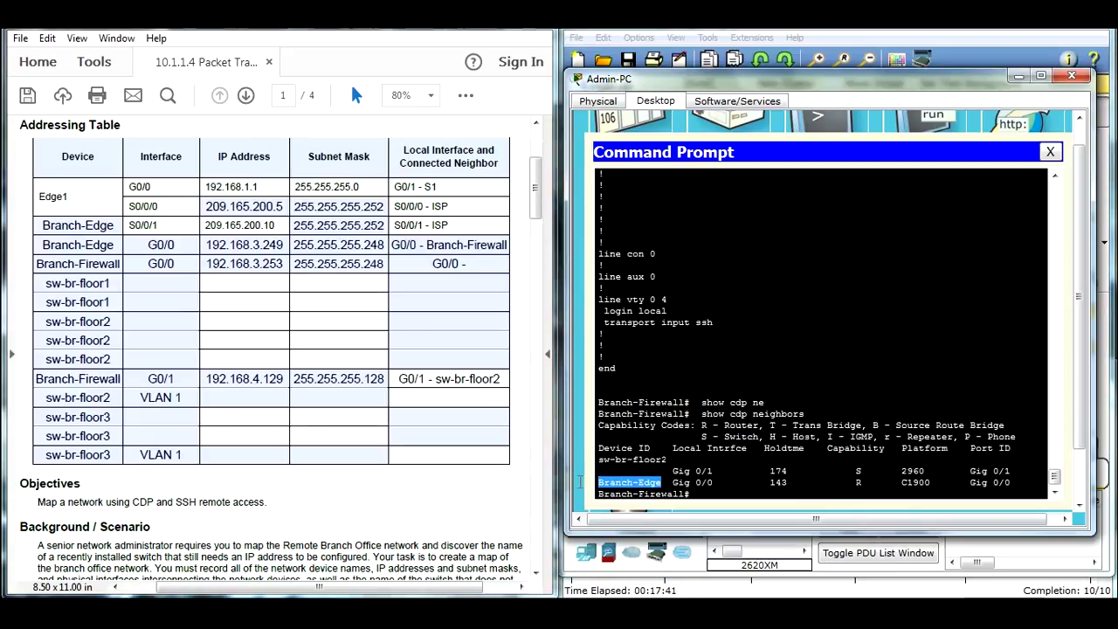
pyautogui.rightClick(609, 477)
pyautogui.click(652, 489)
pyautogui.click(483, 266)
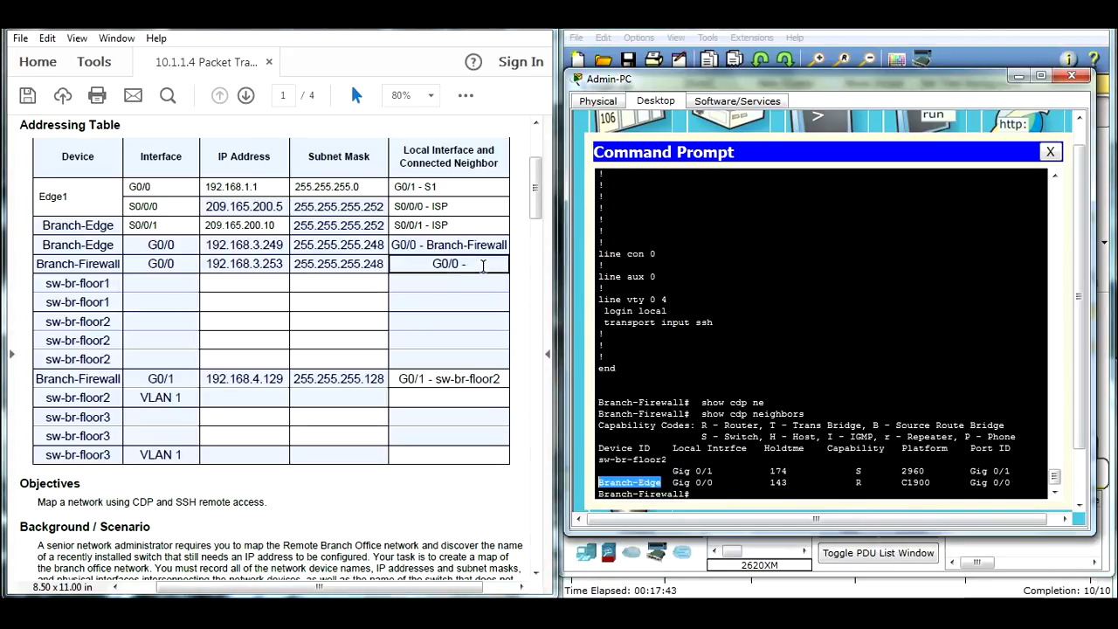
pyautogui.rightClick(483, 266)
pyautogui.click(540, 282)
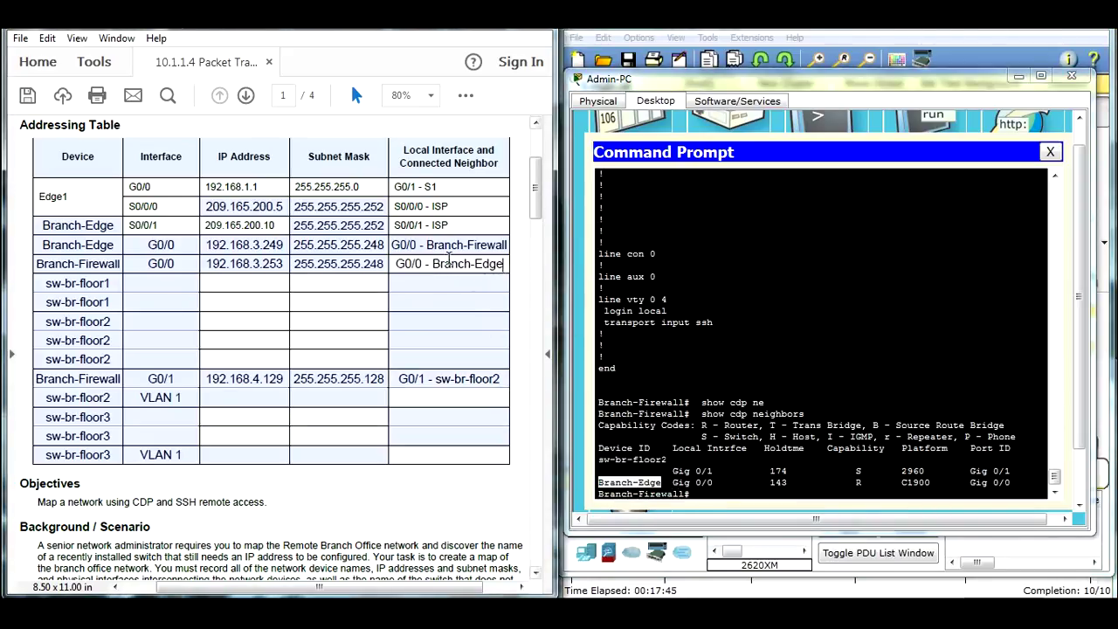
pyautogui.click(446, 266)
# Run show cdp neighbors detail on Branch-Firewall and page through to the end of the output.
pyautogui.click(731, 521)
pyautogui.click(105, 278)
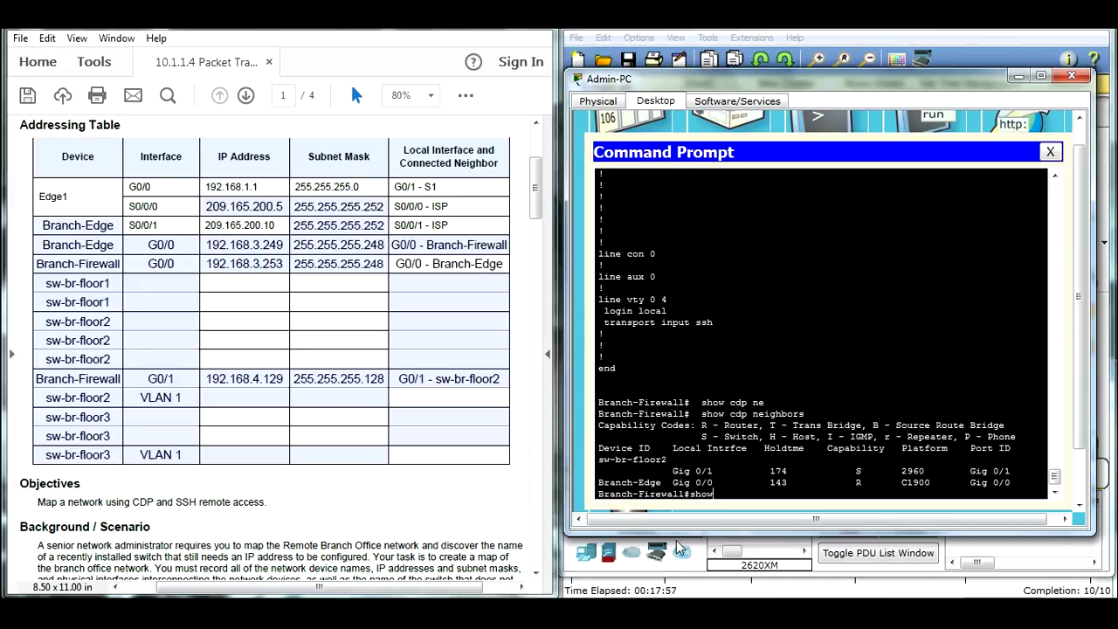
pyautogui.press('Tab')
pyautogui.write('cdp ne')
pyautogui.press('Tab')
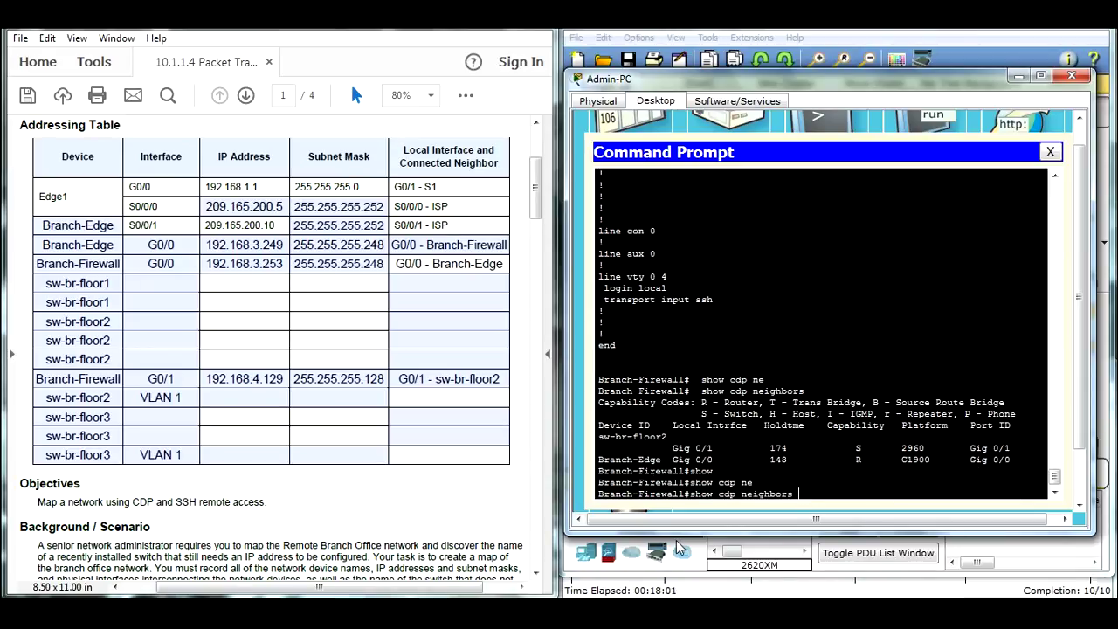
pyautogui.write('detail')
pyautogui.press('Tab')
pyautogui.press('Return')
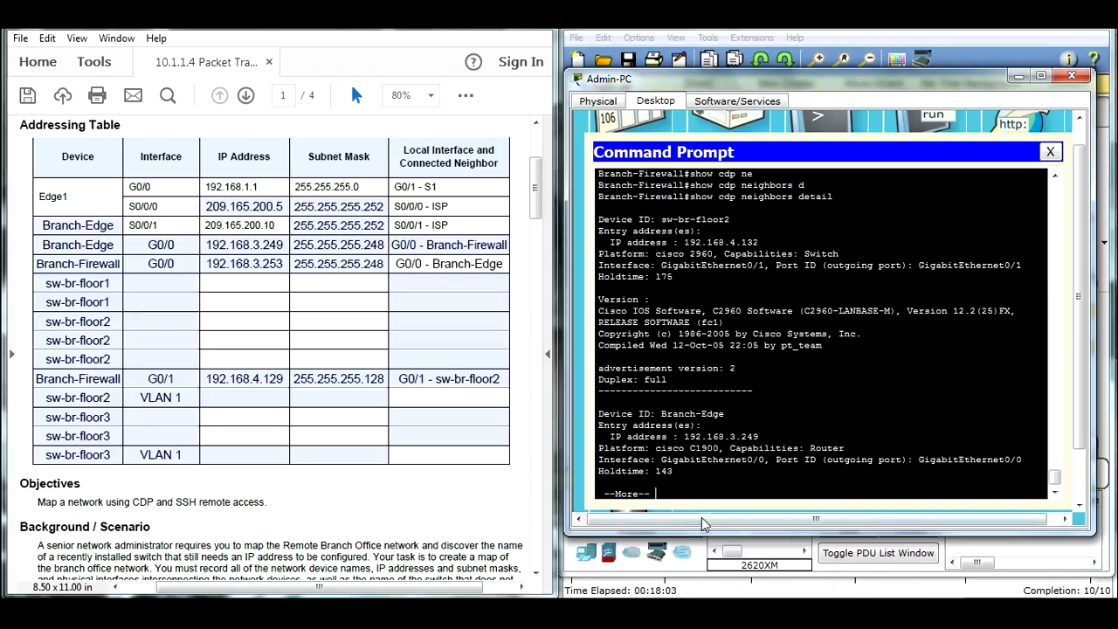
pyautogui.press('space')
# Copy sw-br-floor2's IP address 192.168.4.132 from the CDP detail into its VLAN 1 row of the Addressing Table.
pyautogui.scroll(7, 748, 390)
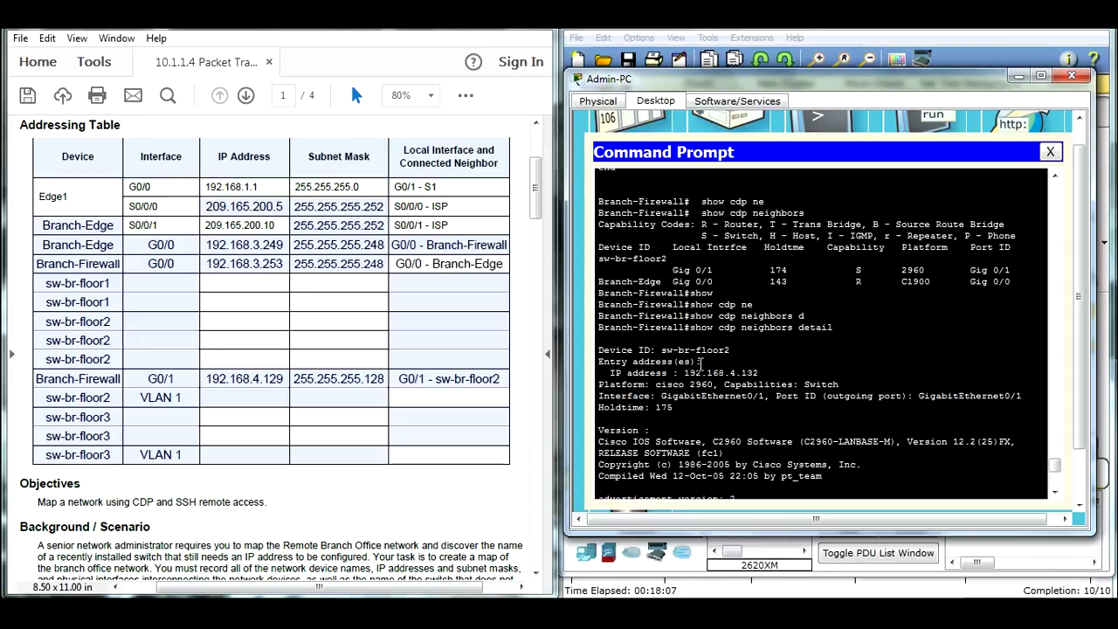
pyautogui.moveTo(773, 374); pyautogui.dragTo(688, 375)
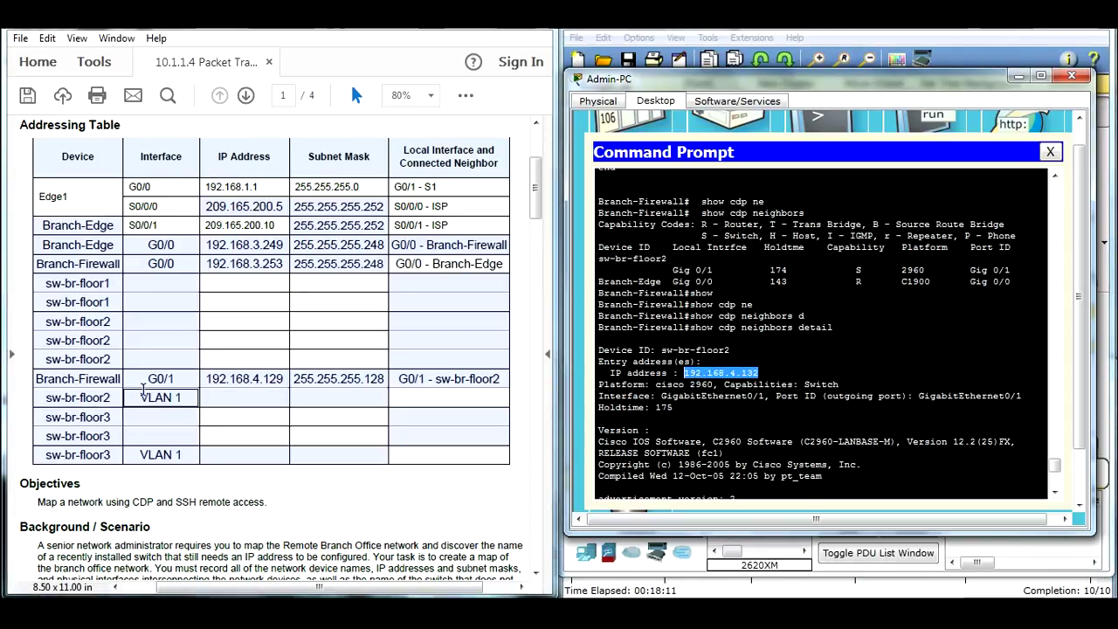
pyautogui.rightClick(240, 403)
pyautogui.click(297, 410)
pyautogui.click(785, 463)
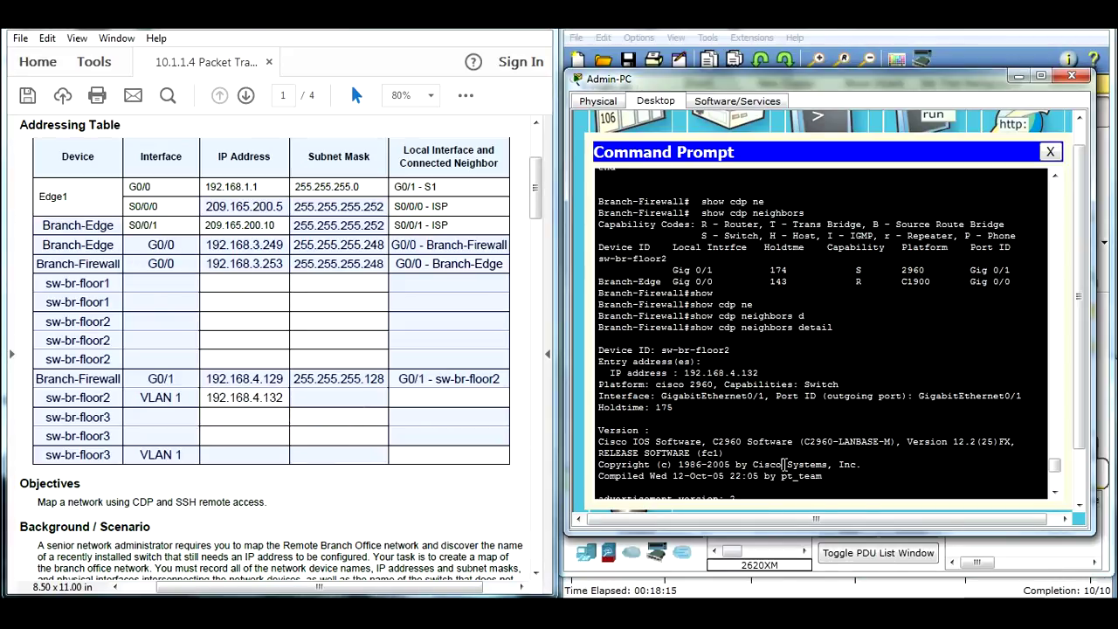
# Copy the subnet mask 255.255.255.128 from Branch-Firewall's G0/1 row into the sw-br-floor2 VLAN 1 row.
pyautogui.scroll(-2, 783, 465)
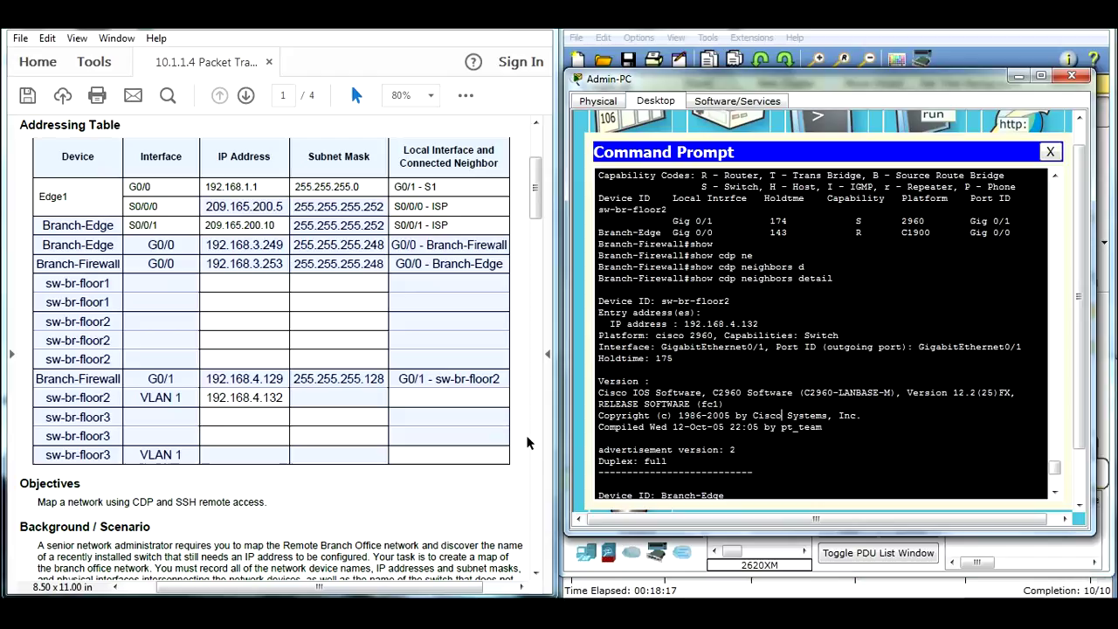
pyautogui.click(139, 384)
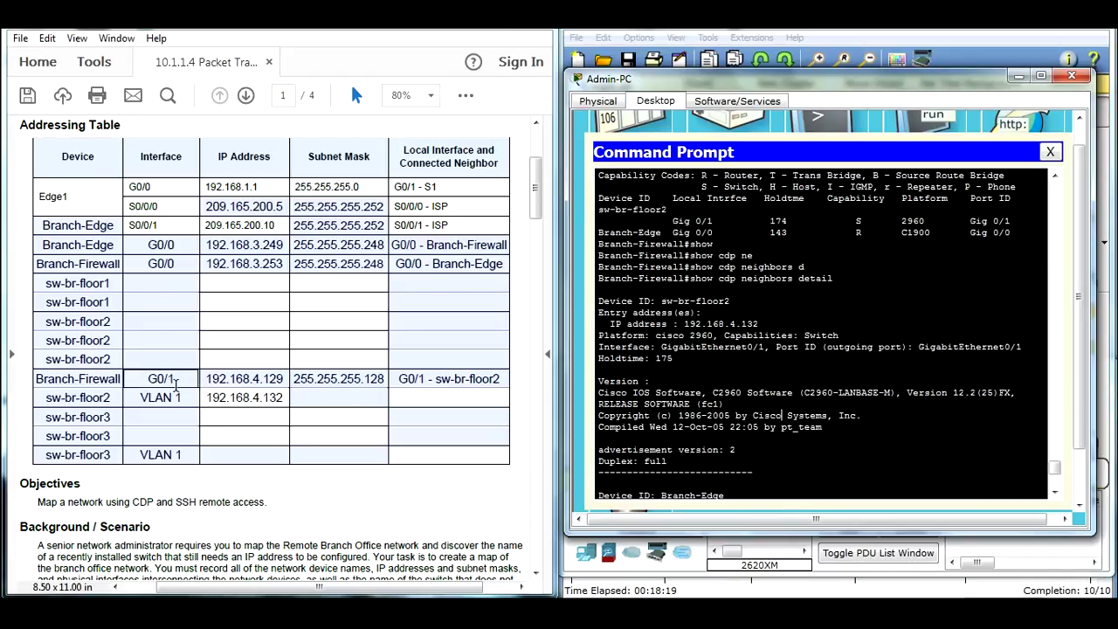
pyautogui.click(249, 393)
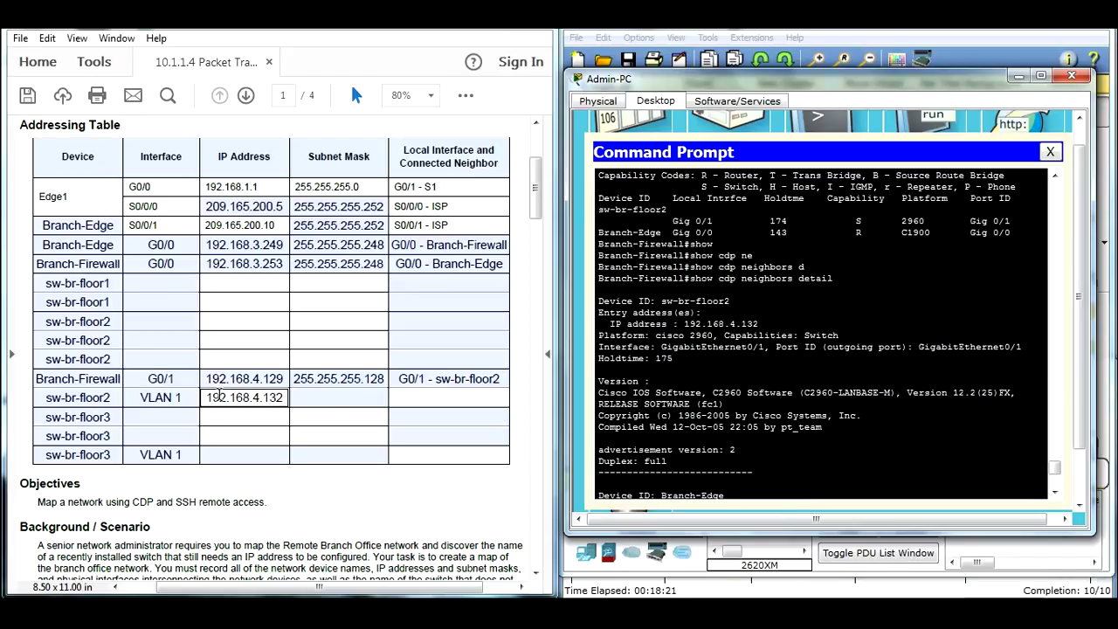
pyautogui.click(228, 381)
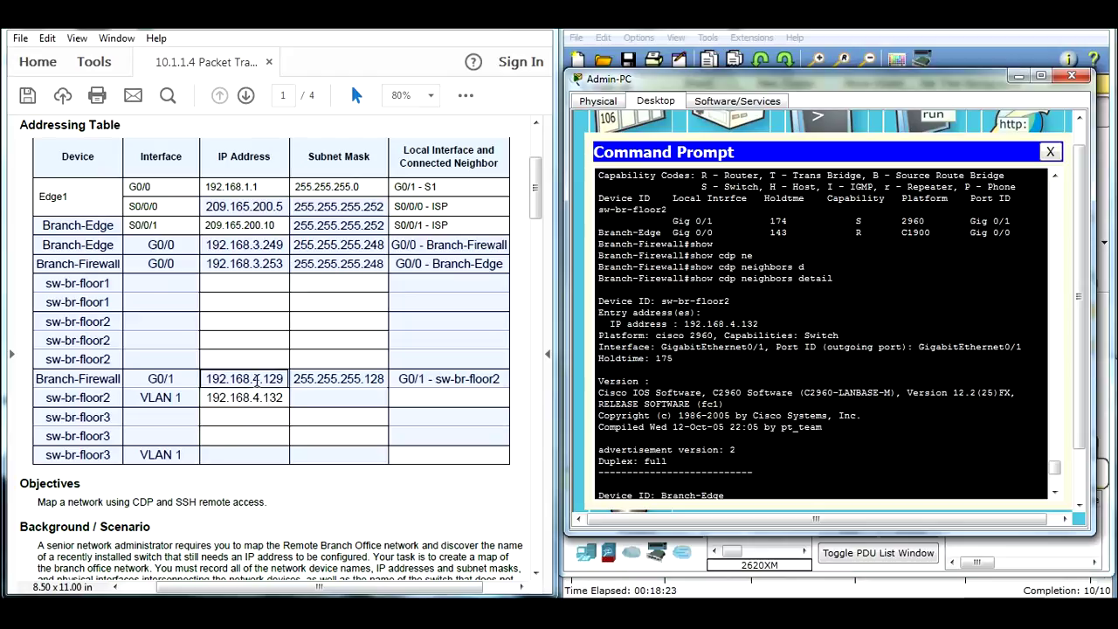
pyautogui.moveTo(262, 379); pyautogui.dragTo(206, 381)
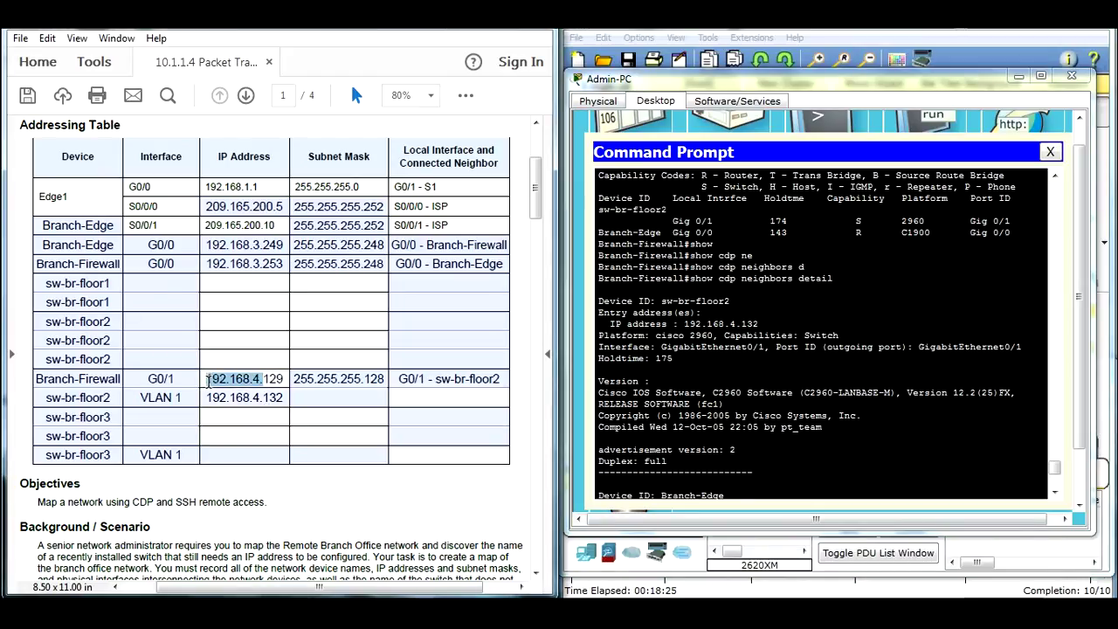
pyautogui.moveTo(295, 379); pyautogui.dragTo(382, 381)
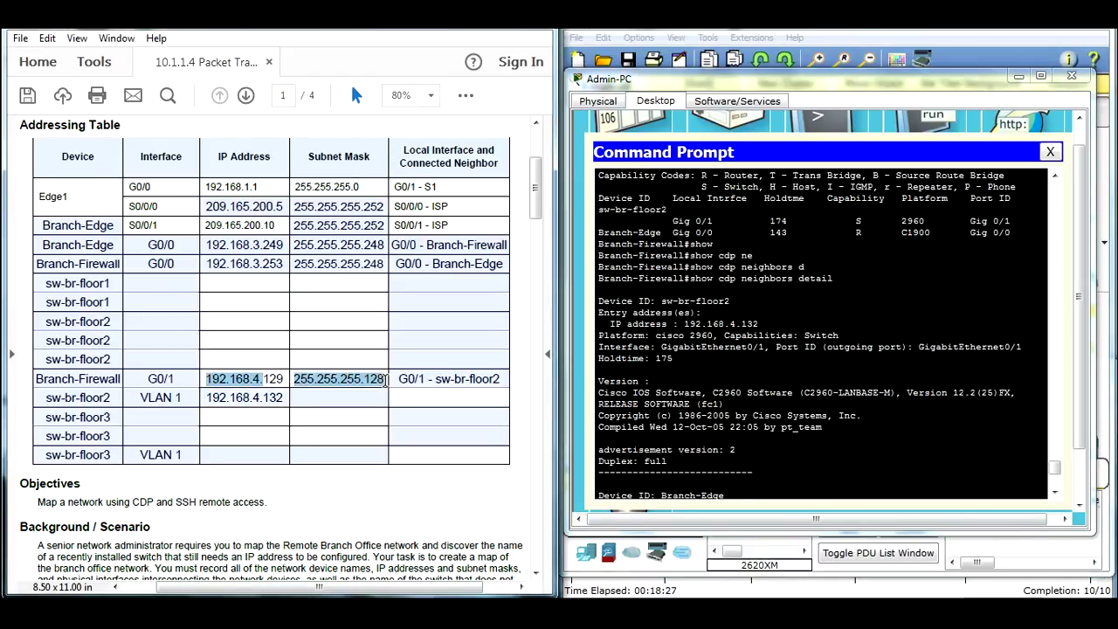
pyautogui.rightClick(381, 383)
pyautogui.click(443, 416)
pyautogui.rightClick(353, 397)
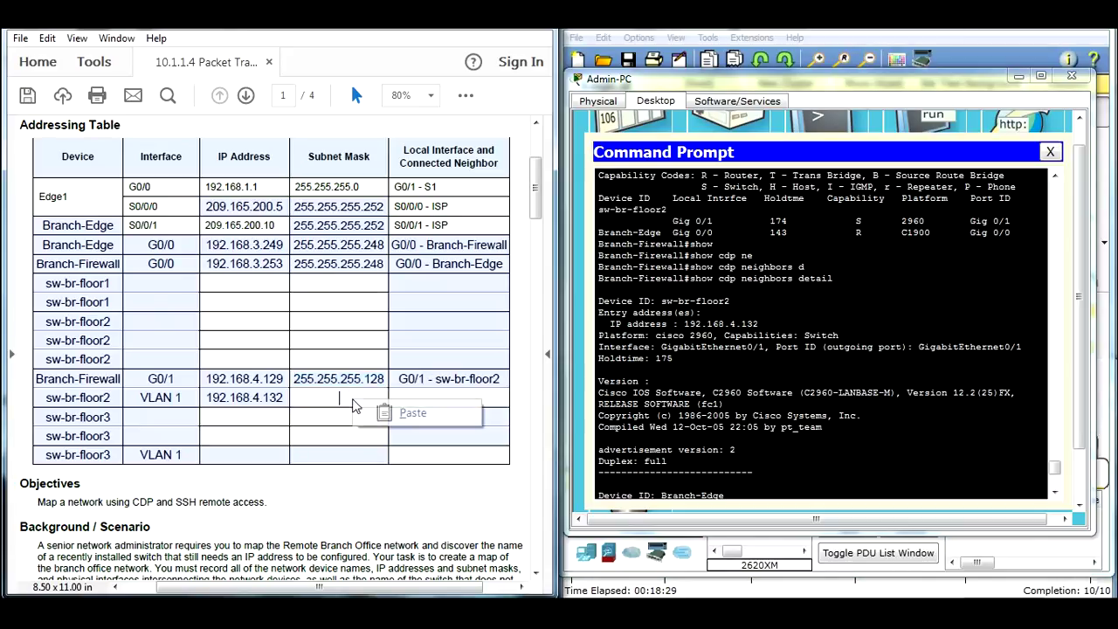
pyautogui.click(387, 408)
# Paste the subnet mask 255.255.255.128 into the sw-br-floor3 VLAN 1 row as well.
pyautogui.click(349, 454)
pyautogui.rightClick(352, 452)
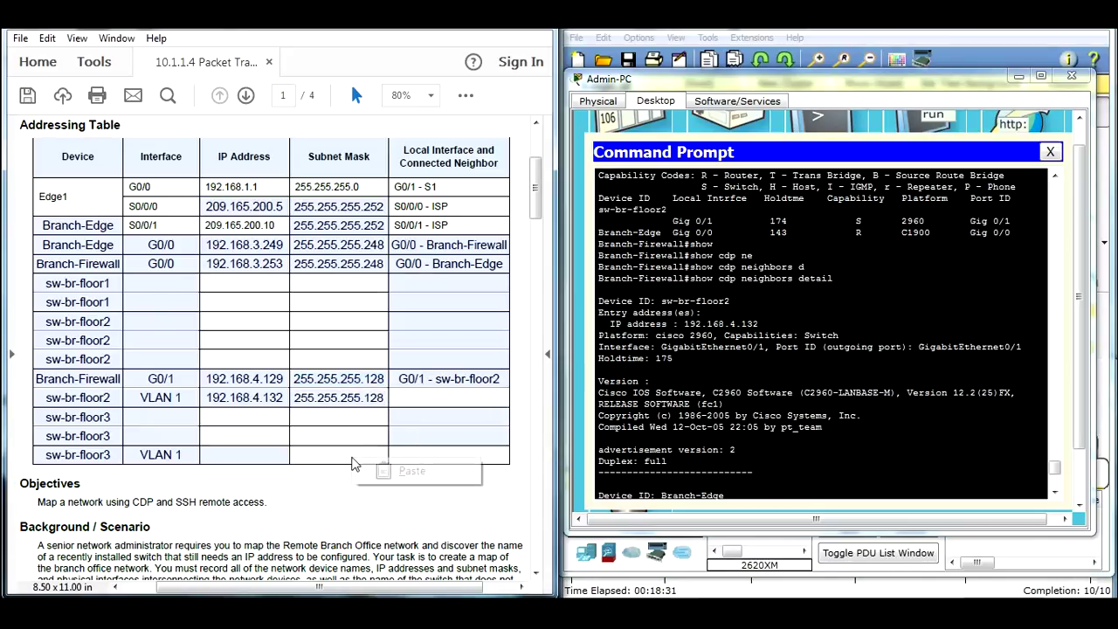
pyautogui.click(402, 470)
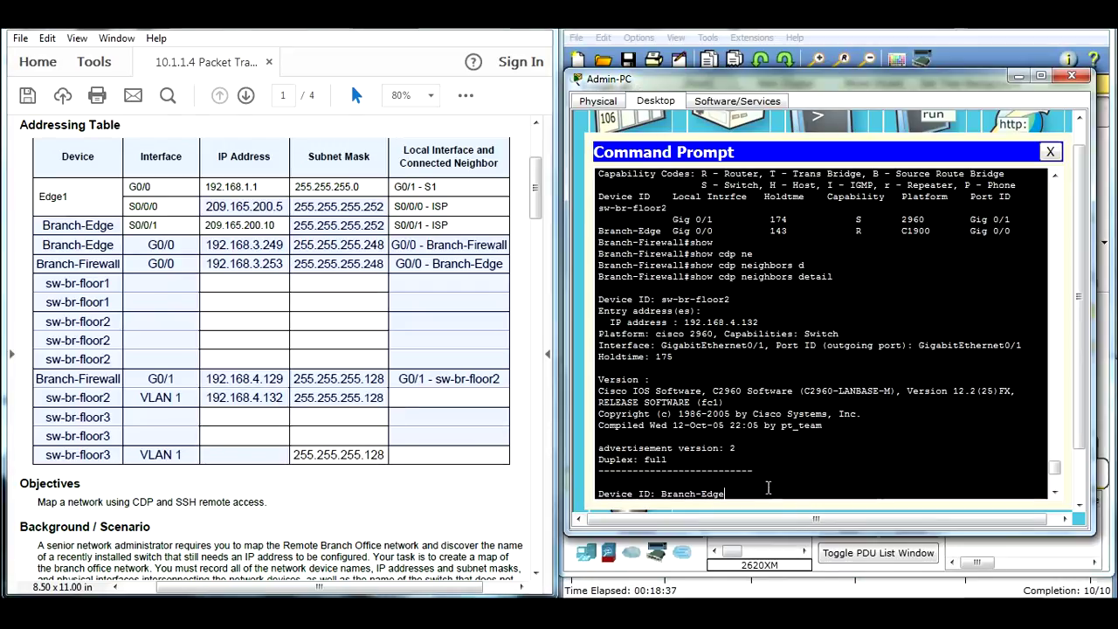
# Review the sw-br-floor2 and Branch-Edge entries in the CDP detail output, checking Branch-Edge's IP address.
pyautogui.scroll(-2, 725, 454)
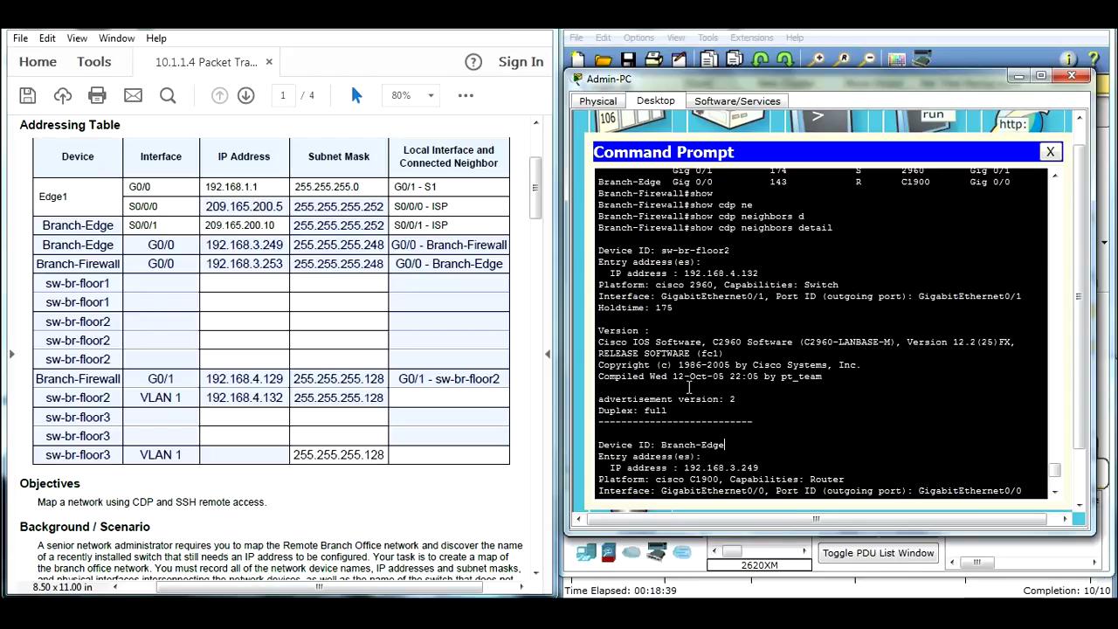
pyautogui.scroll(2, 689, 387)
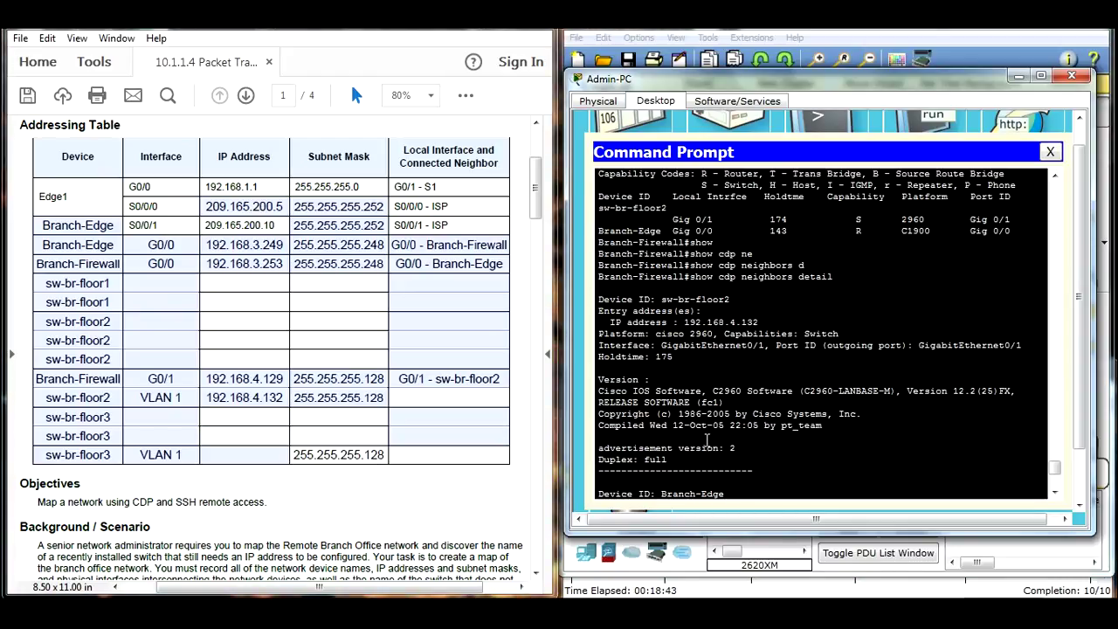
pyautogui.scroll(-5, 682, 421)
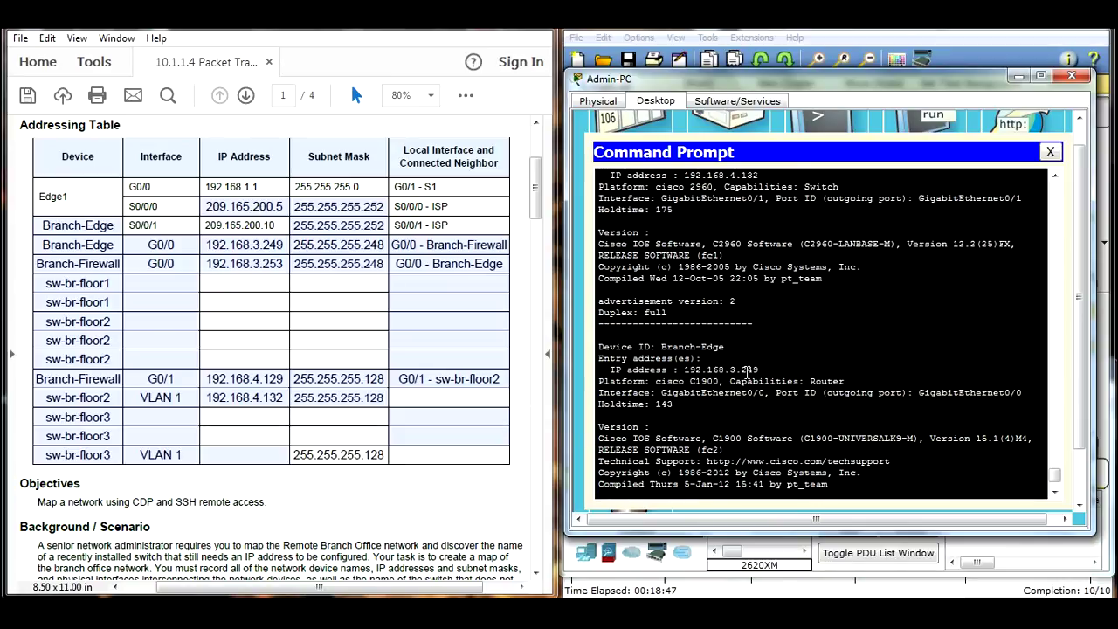
pyautogui.moveTo(760, 369); pyautogui.dragTo(690, 373)
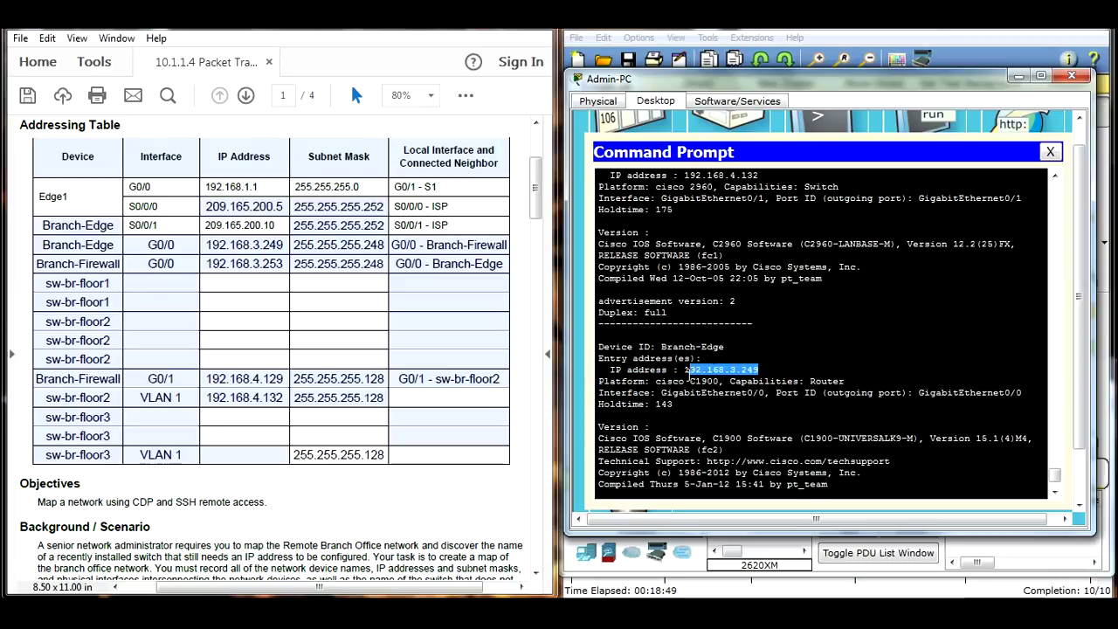
pyautogui.scroll(-2, 724, 428)
pyautogui.click(755, 482)
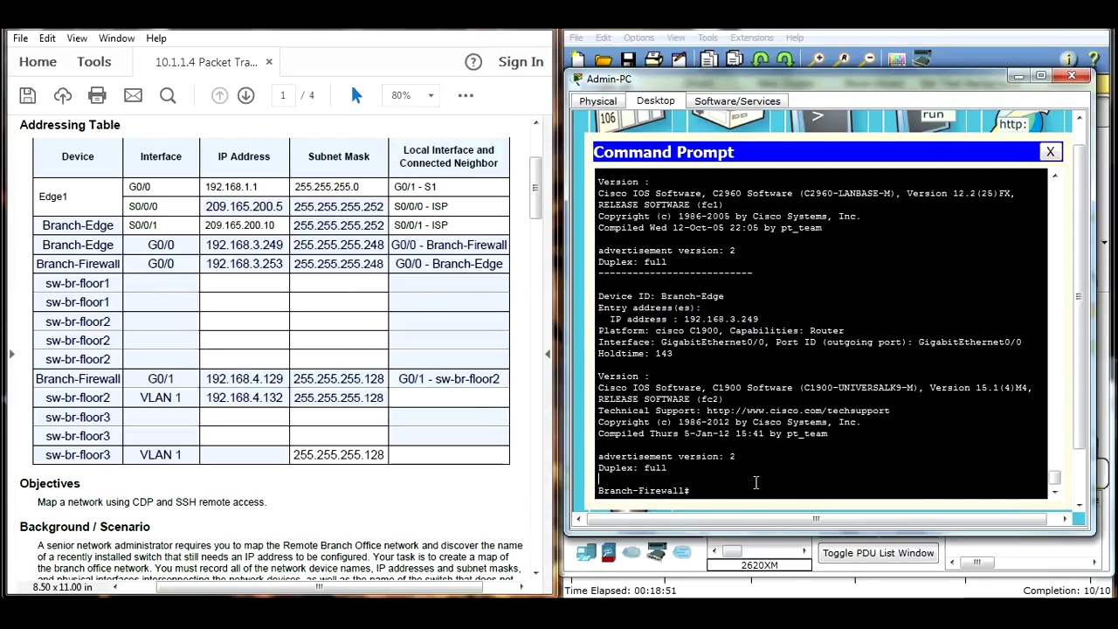
# Copy sw-br-floor2's IP address from the CDP detail and run ssh -l branchadmin 192.168.4.132 from Branch-Firewall.
pyautogui.scroll(4, 714, 472)
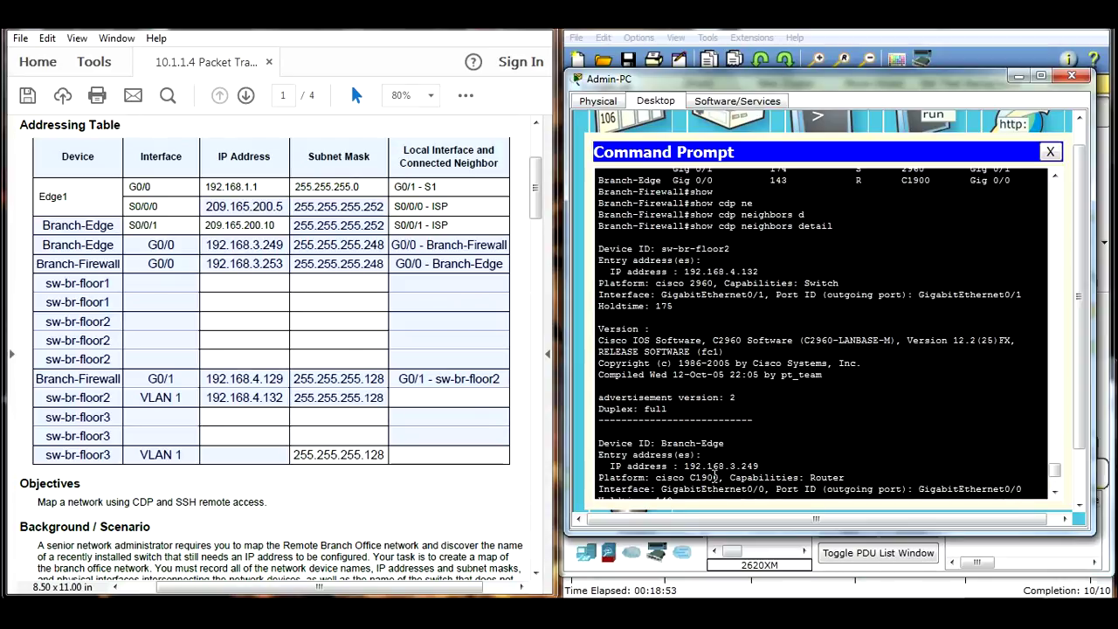
pyautogui.moveTo(759, 272); pyautogui.dragTo(685, 272)
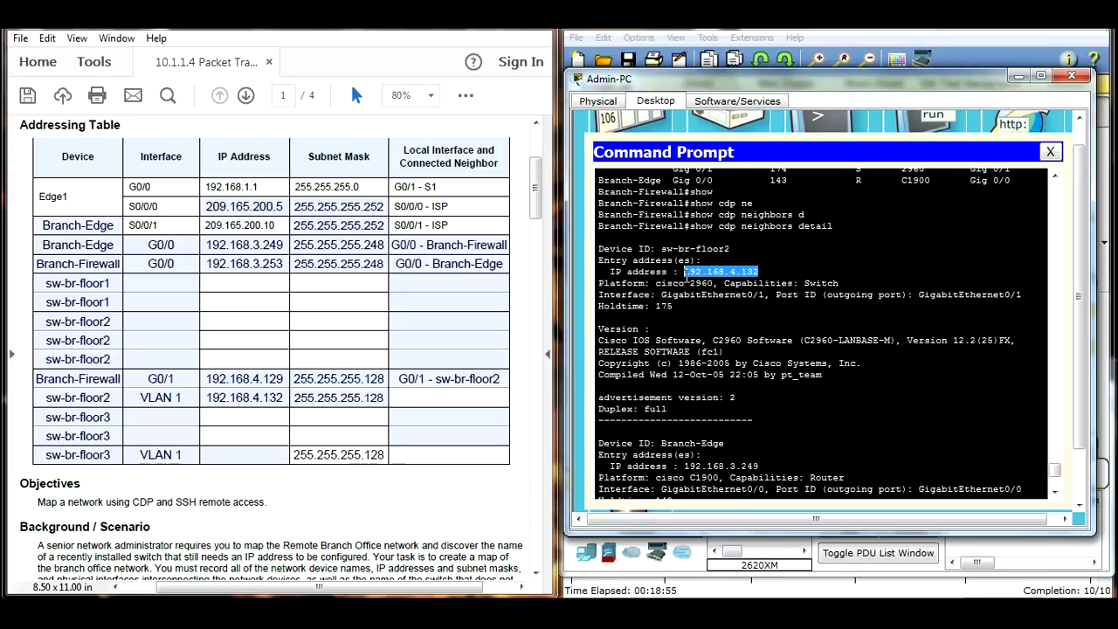
pyautogui.rightClick(692, 271)
pyautogui.click(733, 279)
pyautogui.scroll(-4, 723, 476)
pyautogui.write('ssh ')
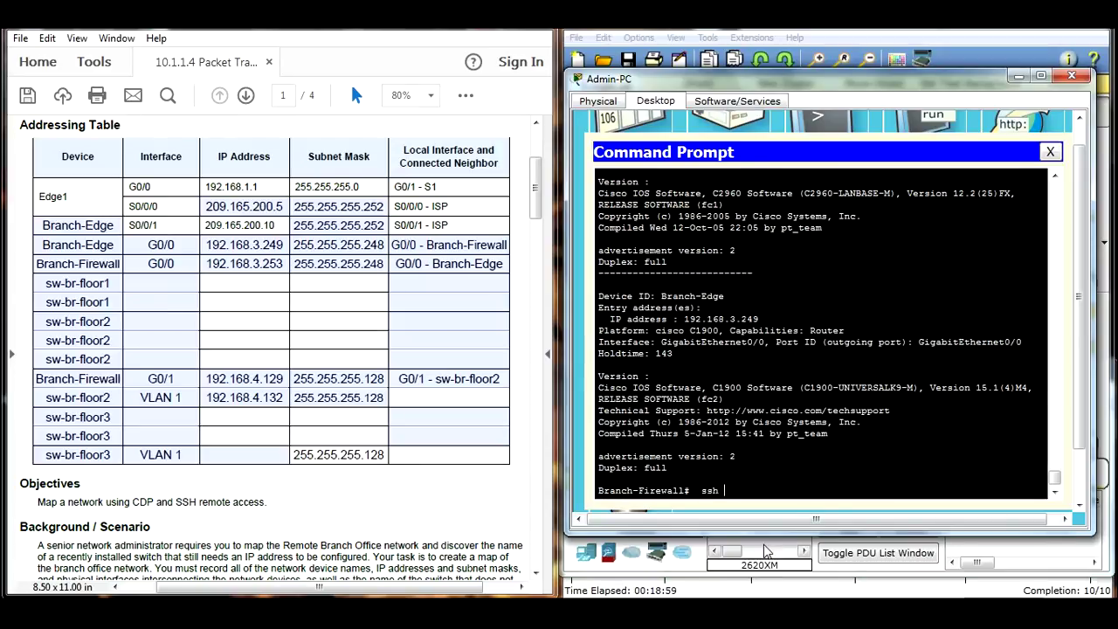
pyautogui.write('-l branchadmin 192.168.4.132')
pyautogui.press('Return')
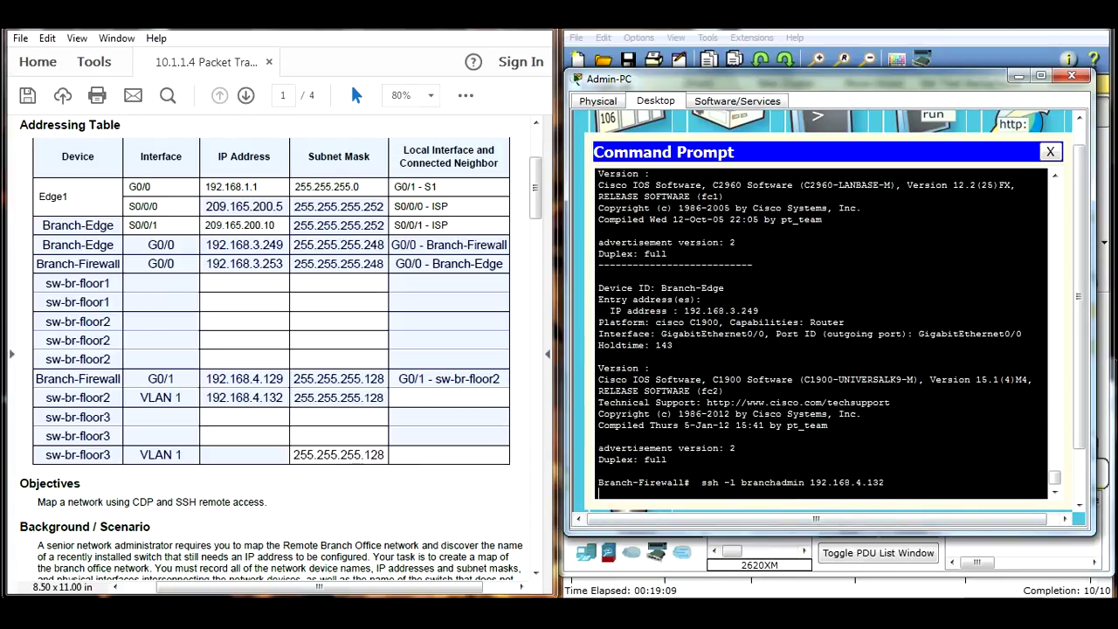
# Copy the administrative password from the lab instructions and enter it at the SSH password prompt to log in to sw-br-floor2.
pyautogui.scroll(4, 413, 462)
pyautogui.scroll(-12, 412, 462)
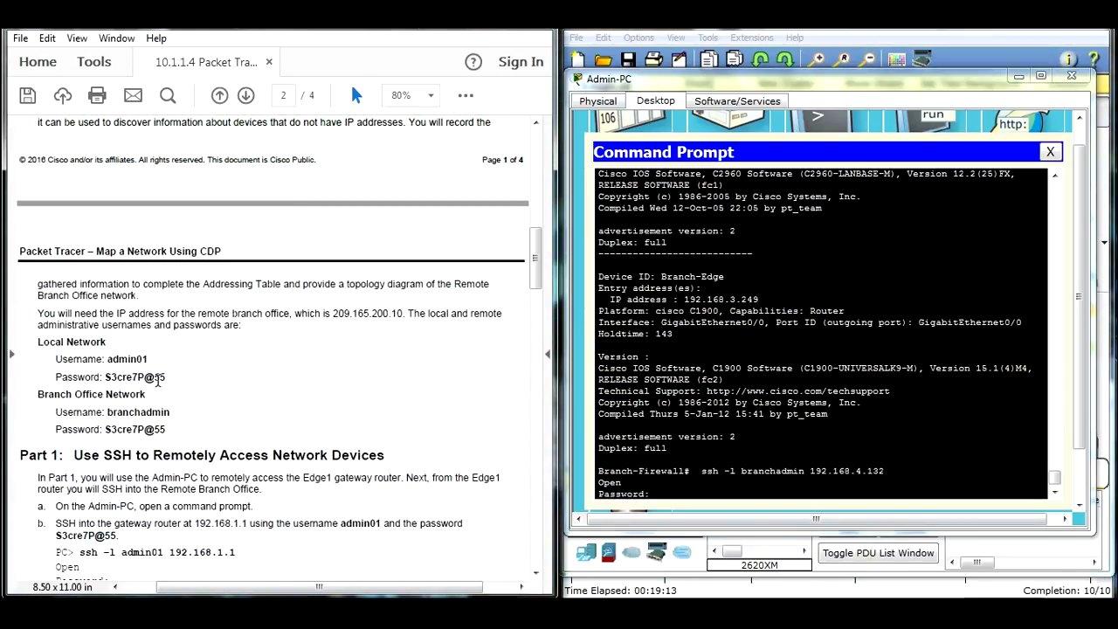
pyautogui.moveTo(172, 374); pyautogui.dragTo(105, 377)
pyautogui.rightClick(112, 378)
pyautogui.click(157, 393)
pyautogui.click(768, 512)
pyautogui.hotkey('ctrl', 'v')
pyautogui.press('Return')
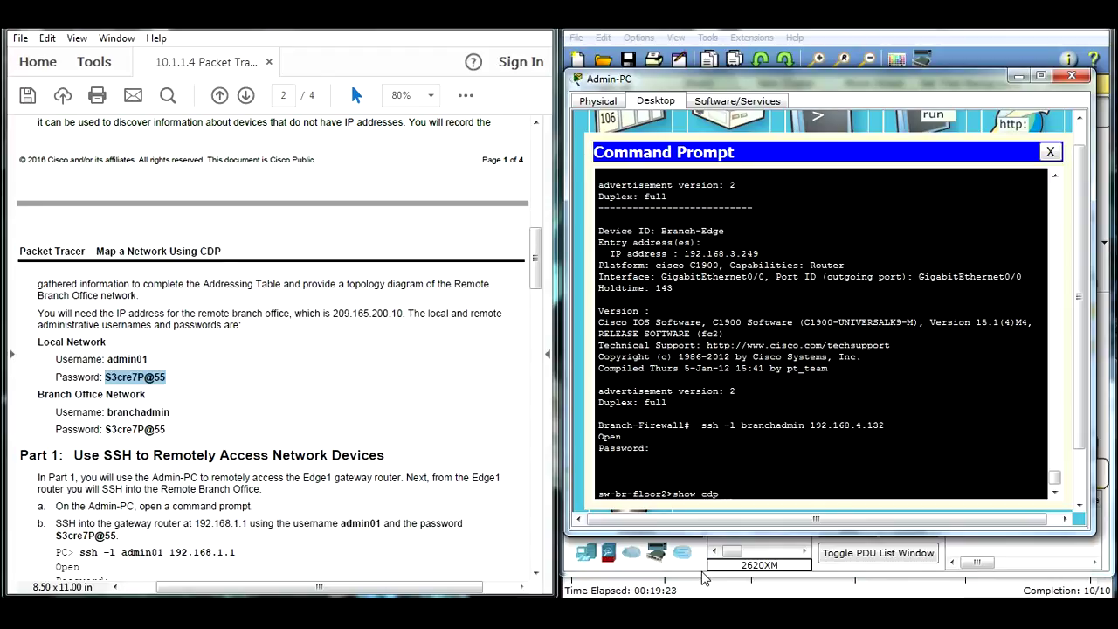
# Run show cdp neighbors on sw-br-floor2 to list its directly connected devices.
pyautogui.write('show cdp ne')
pyautogui.press('Tab')
pyautogui.press('Return')
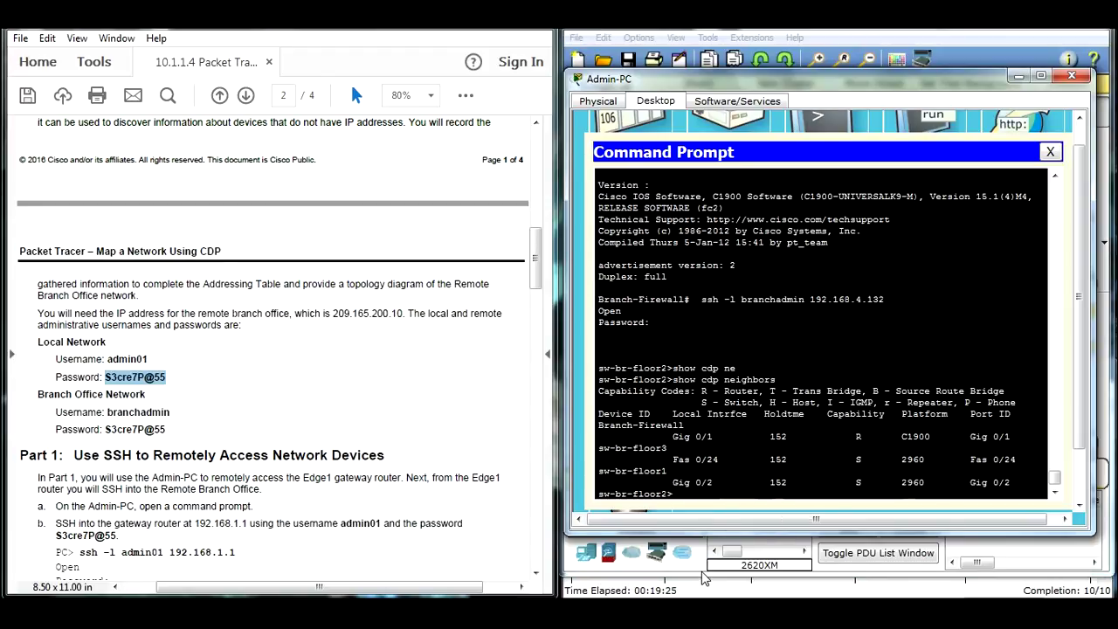
# Enter the interfaces G0/1, G0/2 and F0/24 in the three blank sw-br-floor2 rows of the Addressing Table.
pyautogui.click(483, 417)
pyautogui.scroll(8, 483, 417)
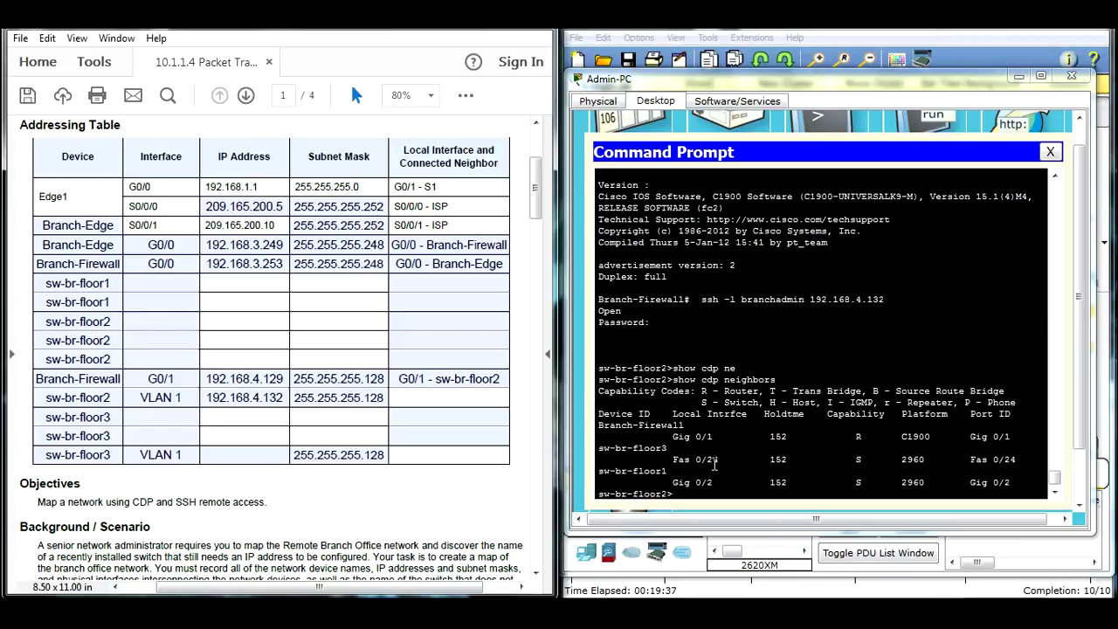
pyautogui.click(178, 321)
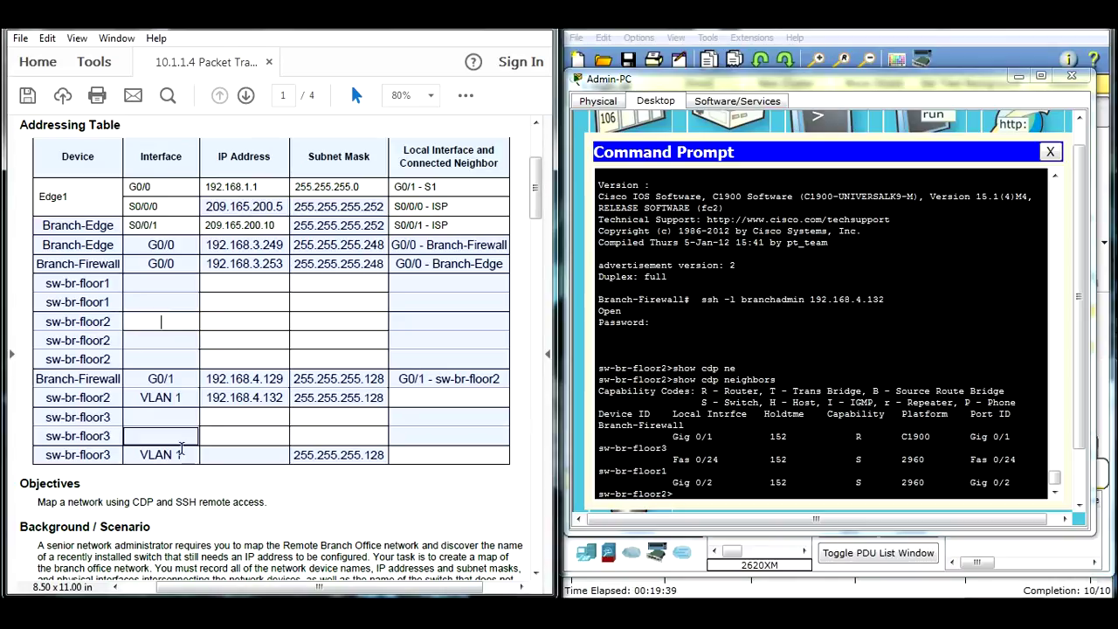
pyautogui.write('G0/1')
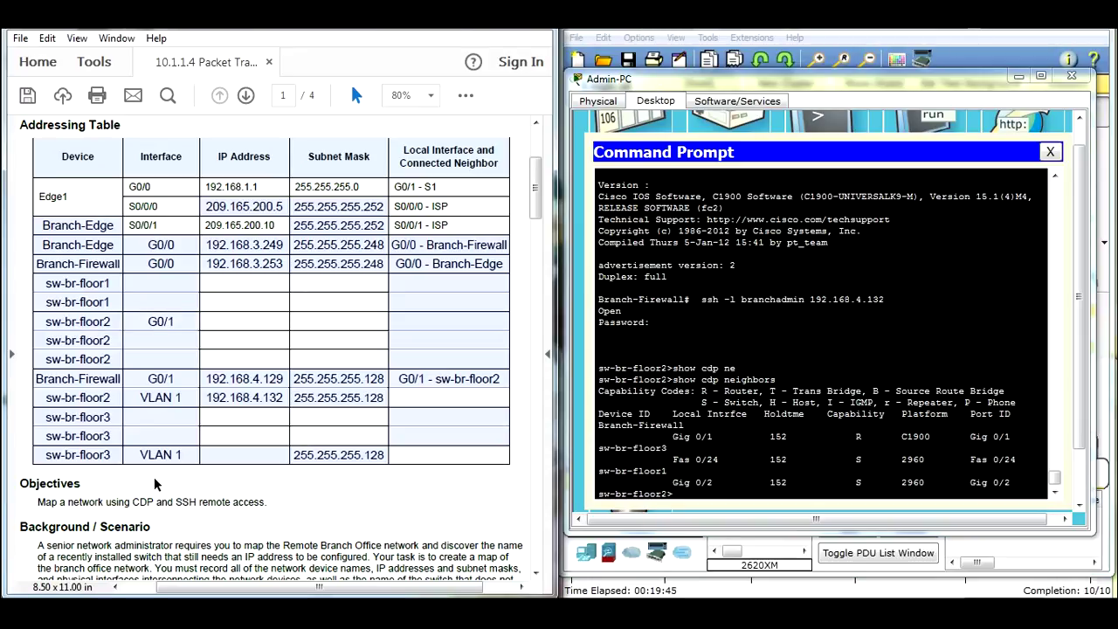
pyautogui.click(164, 360)
pyautogui.write('G0/')
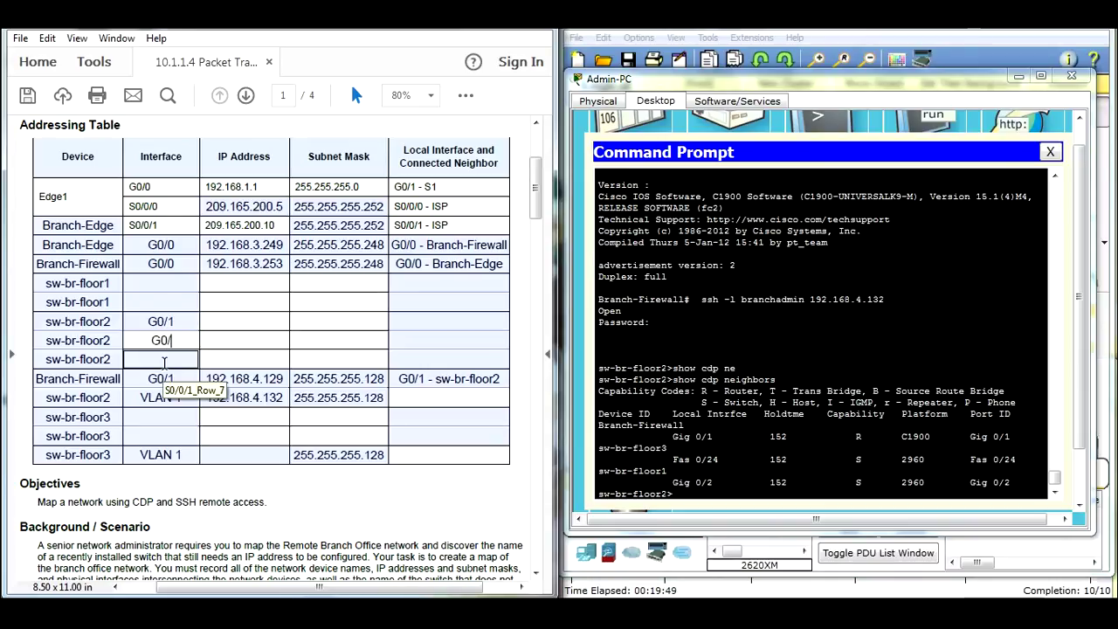
pyautogui.write('2F0/24')
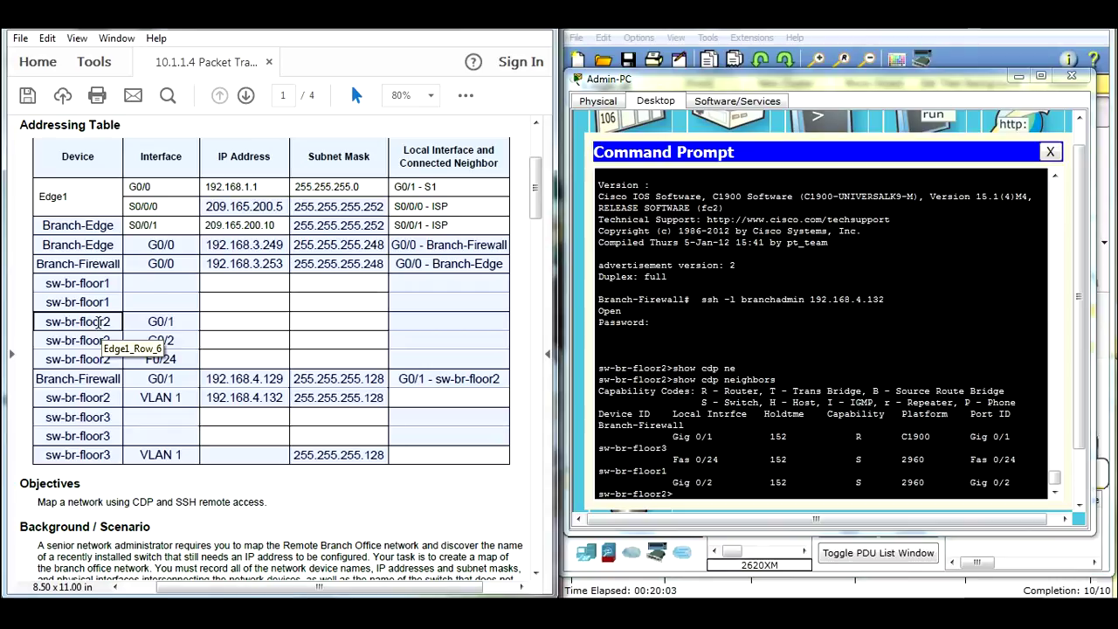
# Record "G0/1 - Branch-Firewall" as the connected neighbor in the sw-br-floor2 G0/1 row, copying the device name from the Branch-Edge row.
pyautogui.moveTo(426, 246); pyautogui.dragTo(507, 245)
pyautogui.rightClick(498, 248)
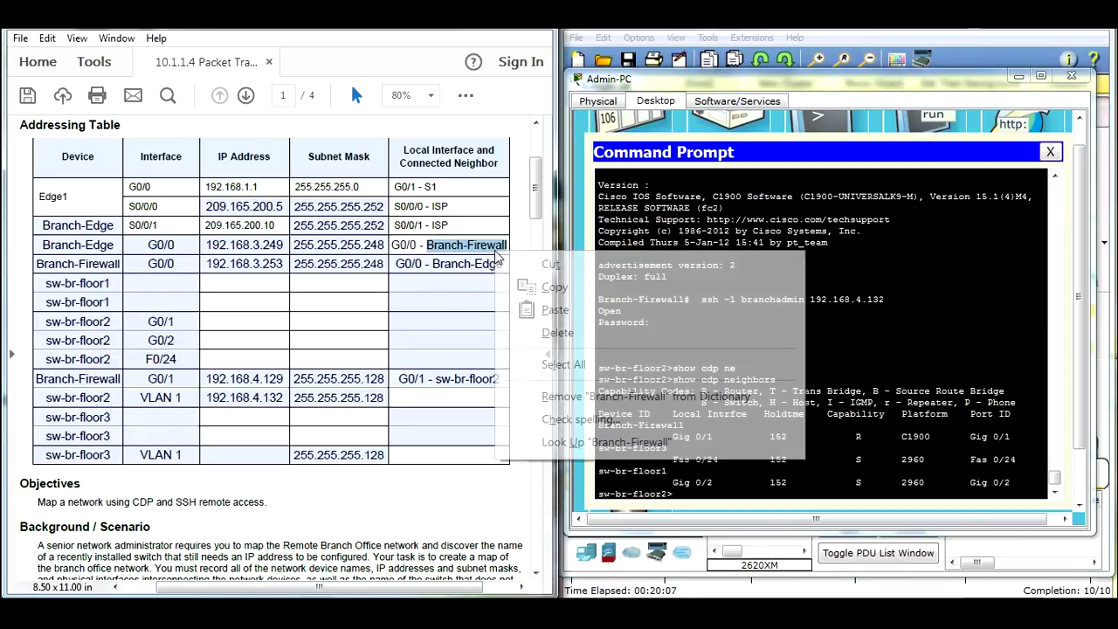
pyautogui.click(553, 286)
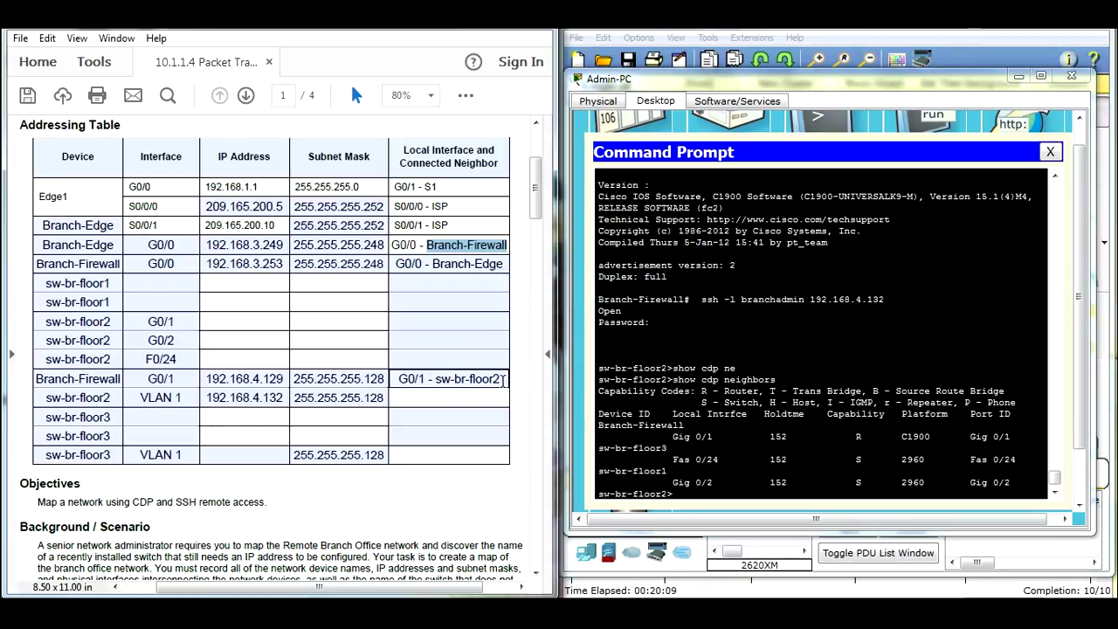
pyautogui.click(494, 381)
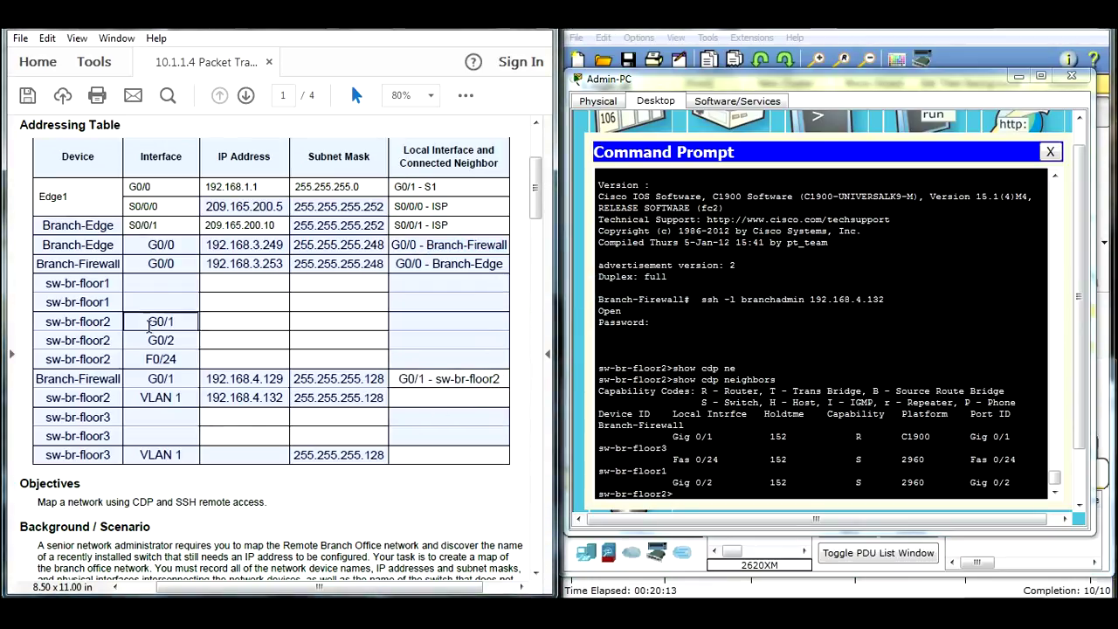
pyautogui.click(469, 325)
pyautogui.rightClick(469, 326)
pyautogui.click(514, 336)
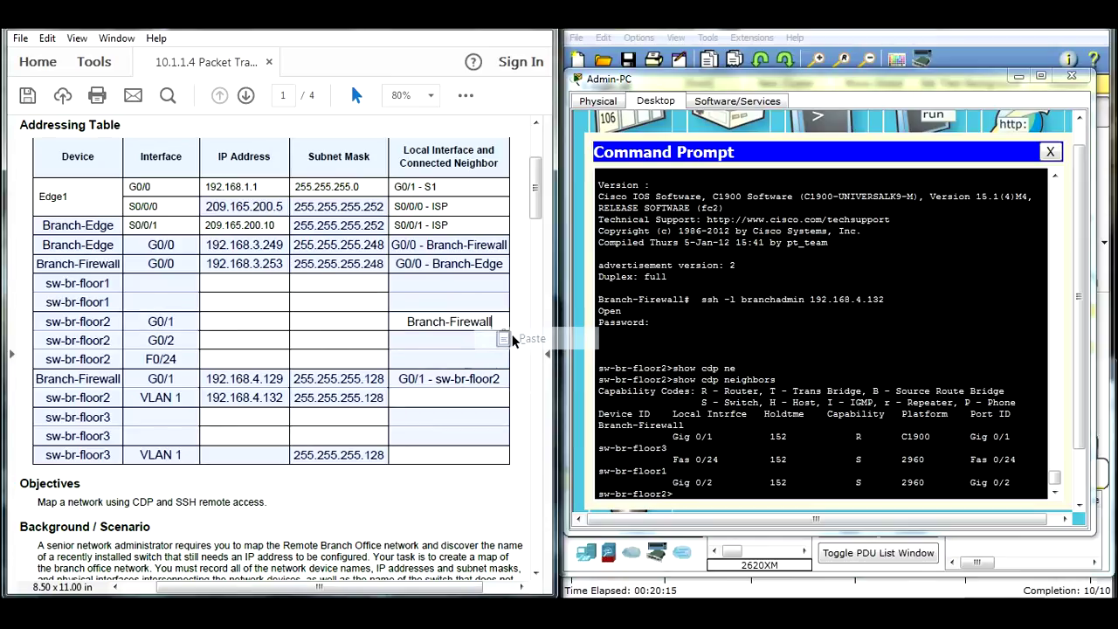
pyautogui.click(414, 335)
pyautogui.click(408, 323)
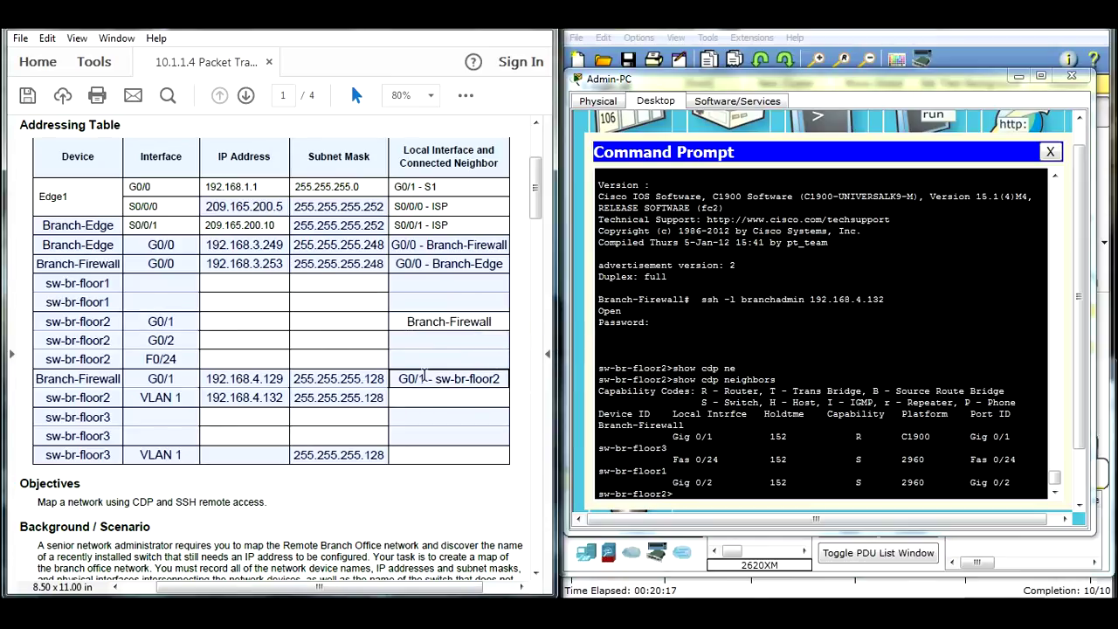
pyautogui.write('G0/1 -')
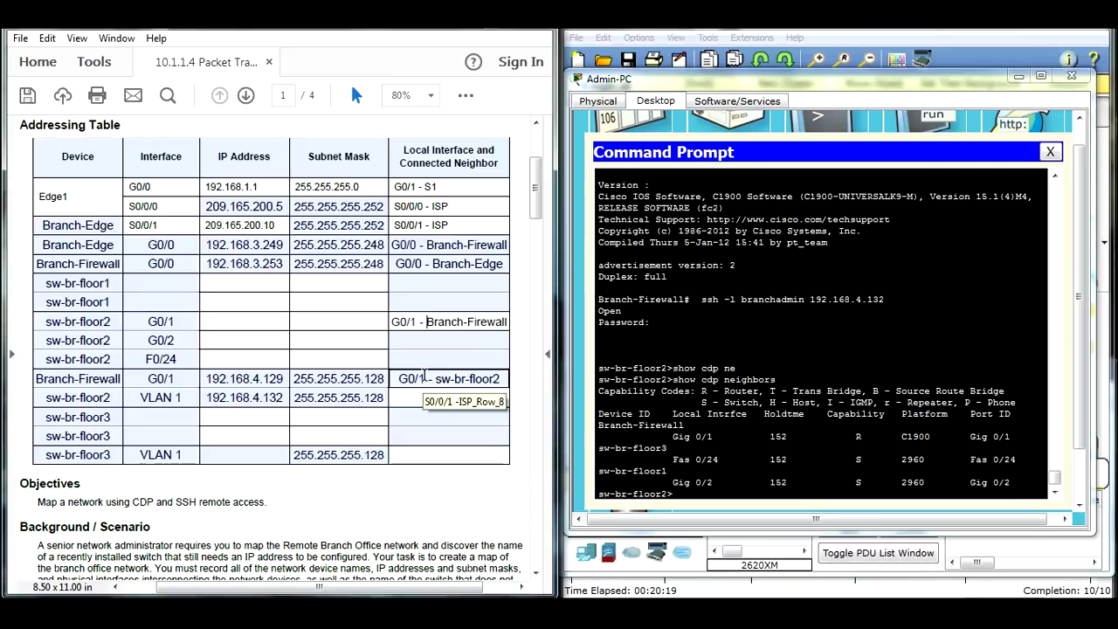
# Enter the local interface prefixes "G0/2 -" and "F0/24 -" in the neighbor cells of the matching sw-br-floor2 rows.
pyautogui.click(430, 341)
pyautogui.click(432, 342)
pyautogui.write('G0/2 -')
pyautogui.click(465, 358)
pyautogui.write('G0/1')
pyautogui.press('BackSpace')
pyautogui.press('BackSpace')
pyautogui.press('BackSpace')
pyautogui.write('F0/24')
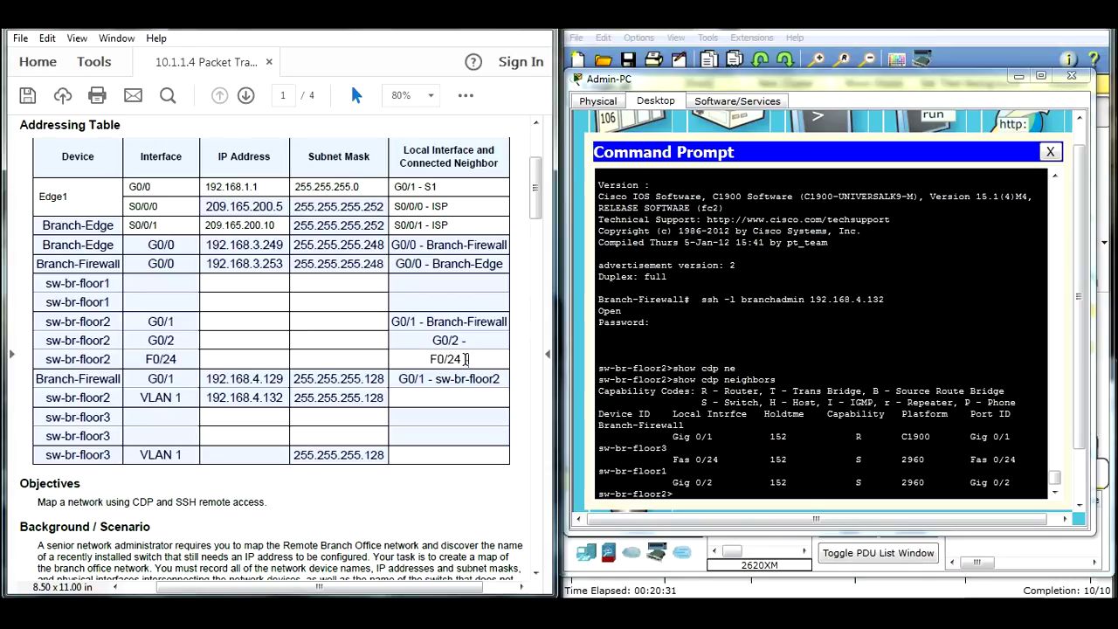
pyautogui.write(' -')
# Copy sw-br-floor3 from the CDP output and append it to the neighbor cell of the sw-br-floor2 F0/24 row.
pyautogui.moveTo(671, 451); pyautogui.dragTo(598, 448)
pyautogui.rightClick(649, 461)
pyautogui.click(651, 460)
pyautogui.click(494, 359)
pyautogui.rightClick(494, 359)
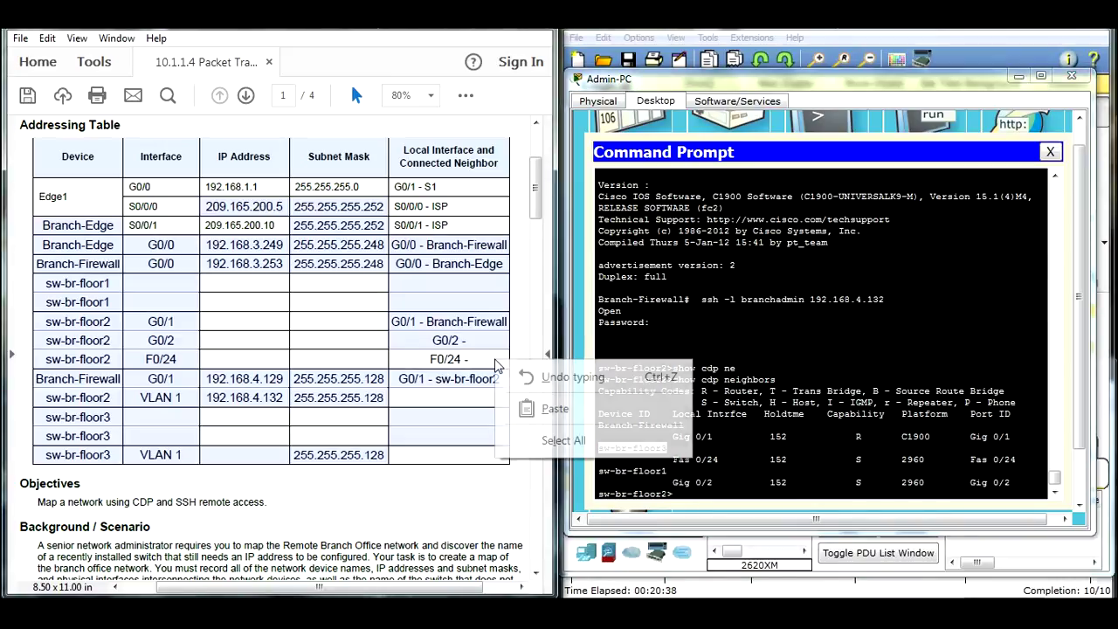
pyautogui.click(553, 408)
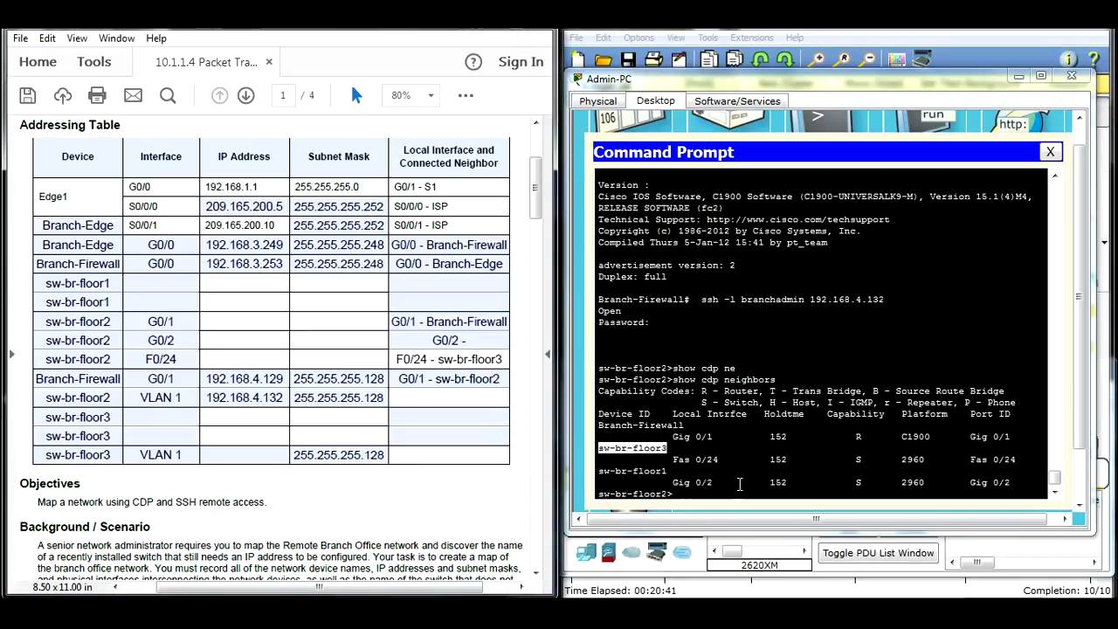
# Copy sw-br-floor1 from the CDP output and append it to the neighbor cell of the sw-br-floor2 G0/2 row.
pyautogui.moveTo(668, 472); pyautogui.dragTo(601, 471)
pyautogui.rightClick(602, 470)
pyautogui.click(655, 478)
pyautogui.click(485, 340)
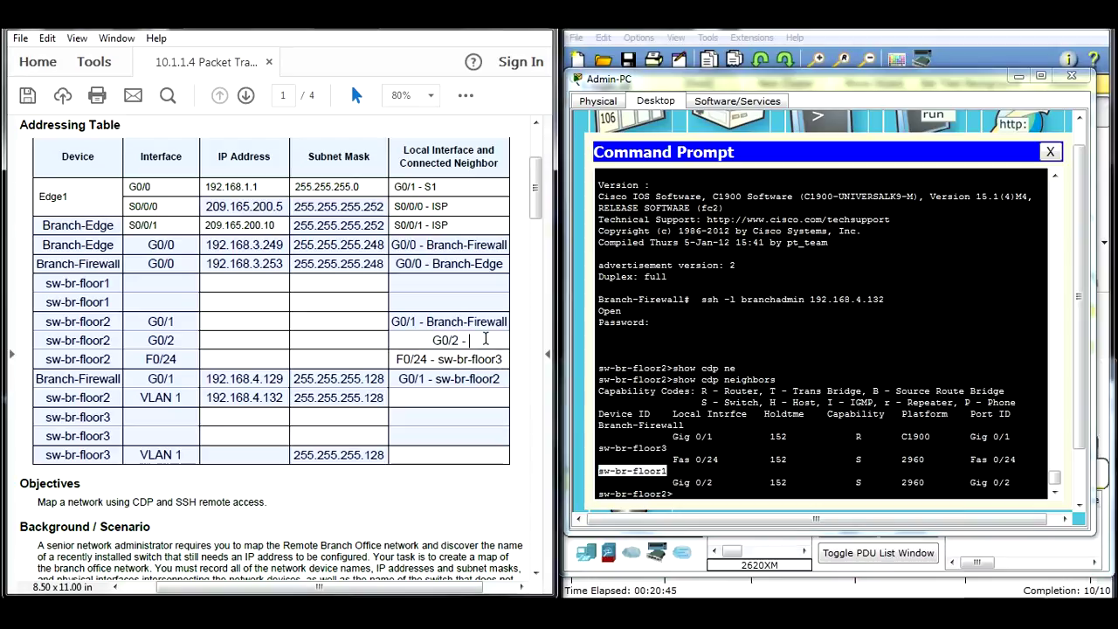
pyautogui.rightClick(485, 340)
pyautogui.click(545, 352)
# Run show cdp neighbors detail on sw-br-floor2 and look through the neighbor entries for their IP addresses.
pyautogui.click(729, 494)
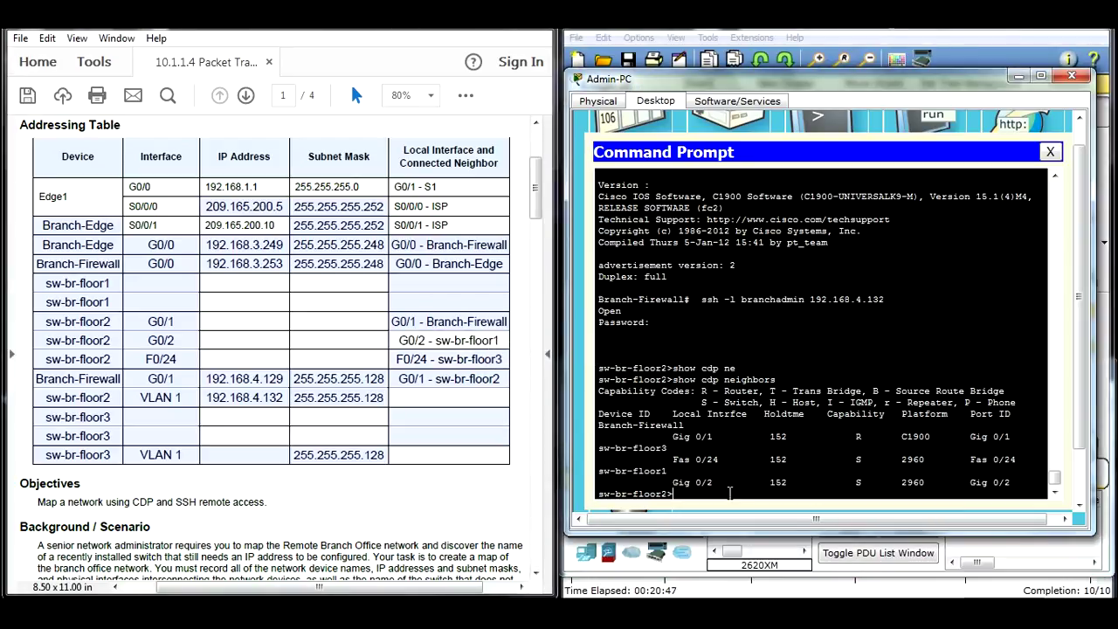
pyautogui.write('show cdp neighbors d')
pyautogui.press('Tab')
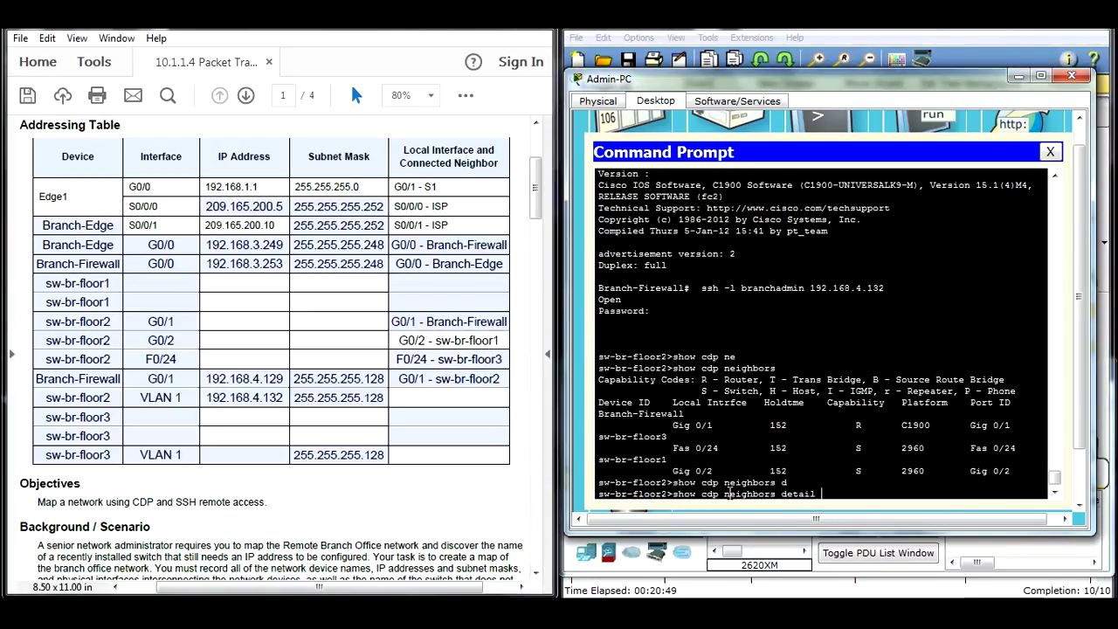
pyautogui.press('Return')
pyautogui.press('space')
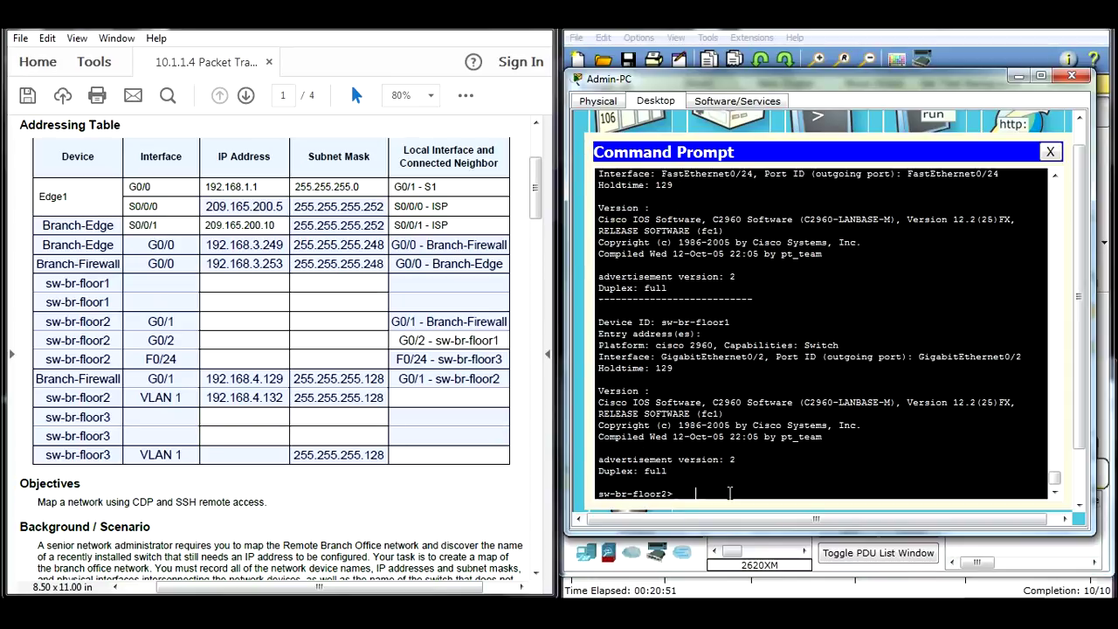
pyautogui.scroll(10, 749, 467)
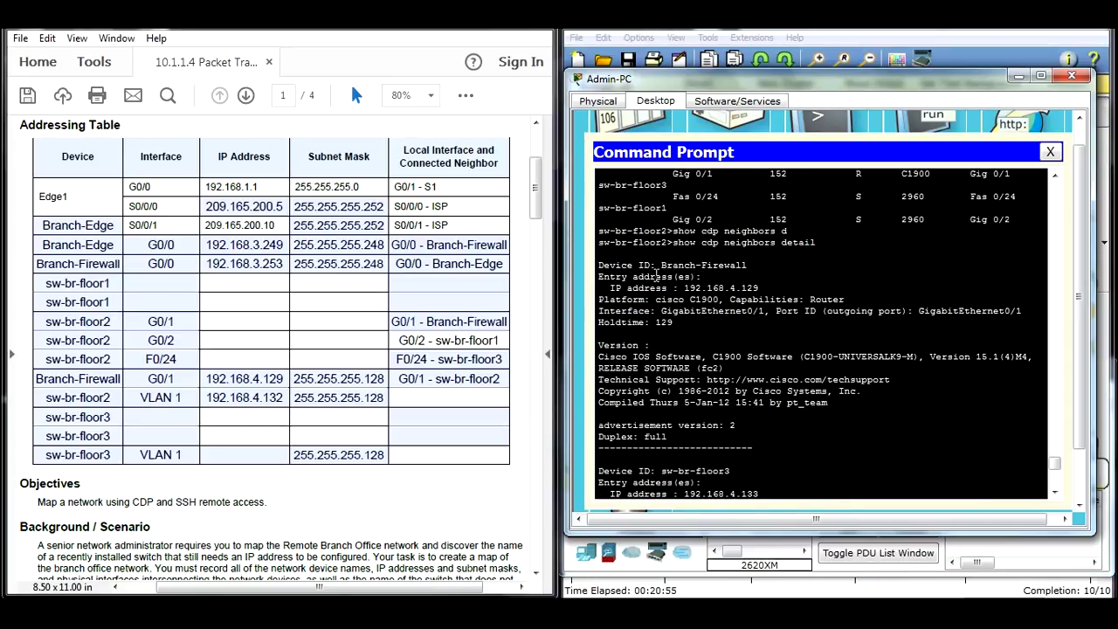
pyautogui.moveTo(759, 288); pyautogui.dragTo(697, 288)
pyautogui.moveTo(716, 337); pyautogui.dragTo(651, 346)
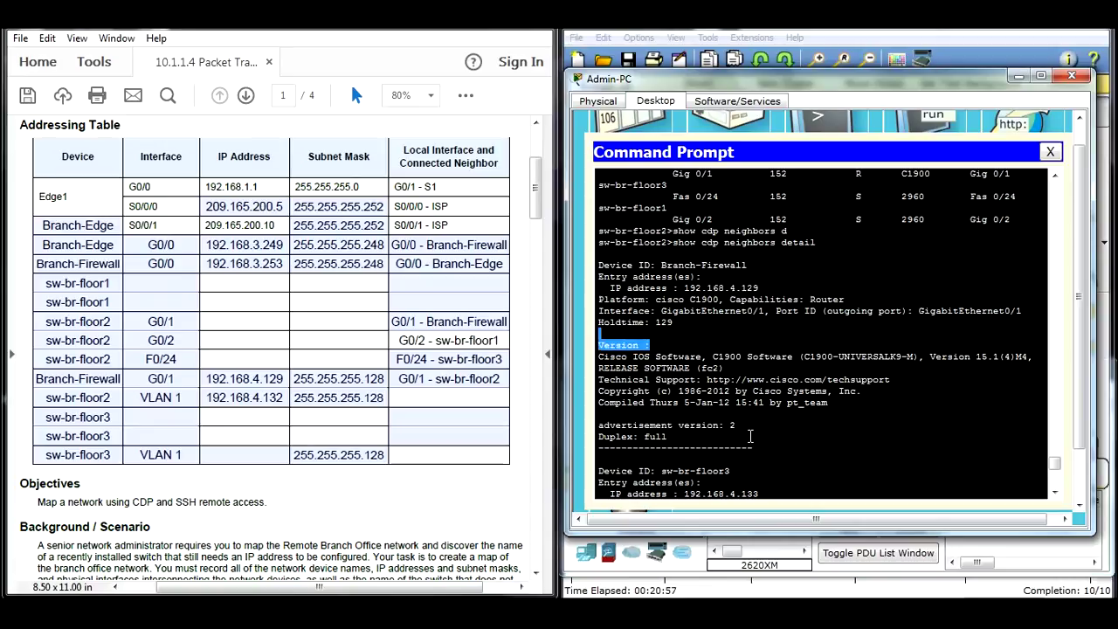
pyautogui.scroll(-5, 733, 432)
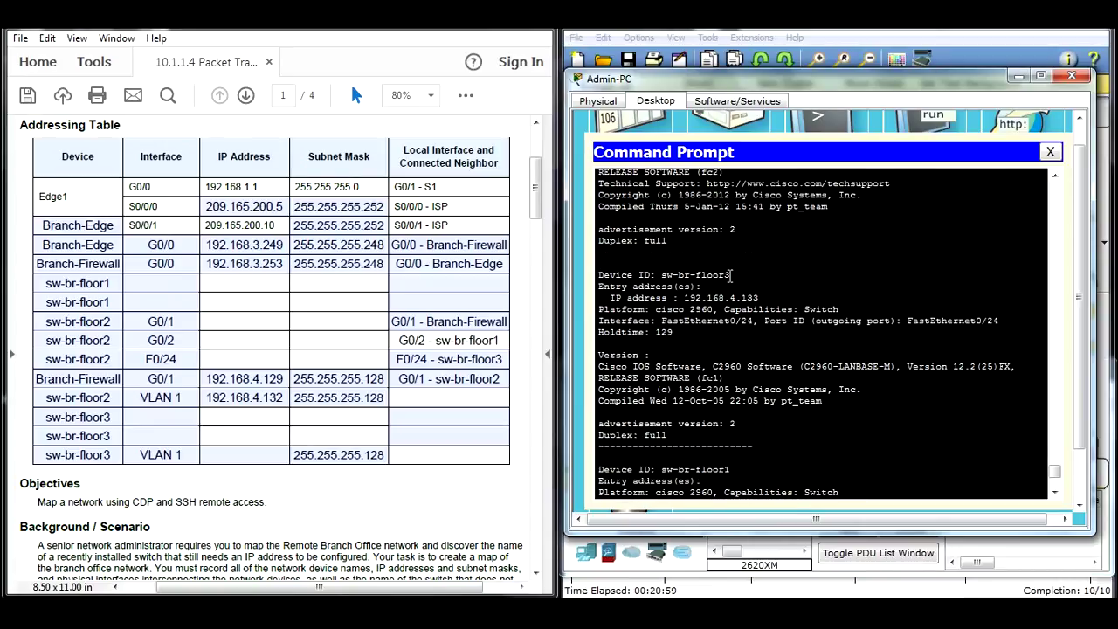
# Copy sw-br-floor3's IP address 192.168.4.133 from the CDP detail into the IP Address cell of its VLAN 1 row.
pyautogui.moveTo(730, 274); pyautogui.dragTo(671, 272)
pyautogui.moveTo(758, 297); pyautogui.dragTo(684, 297)
pyautogui.rightClick(692, 298)
pyautogui.click(728, 307)
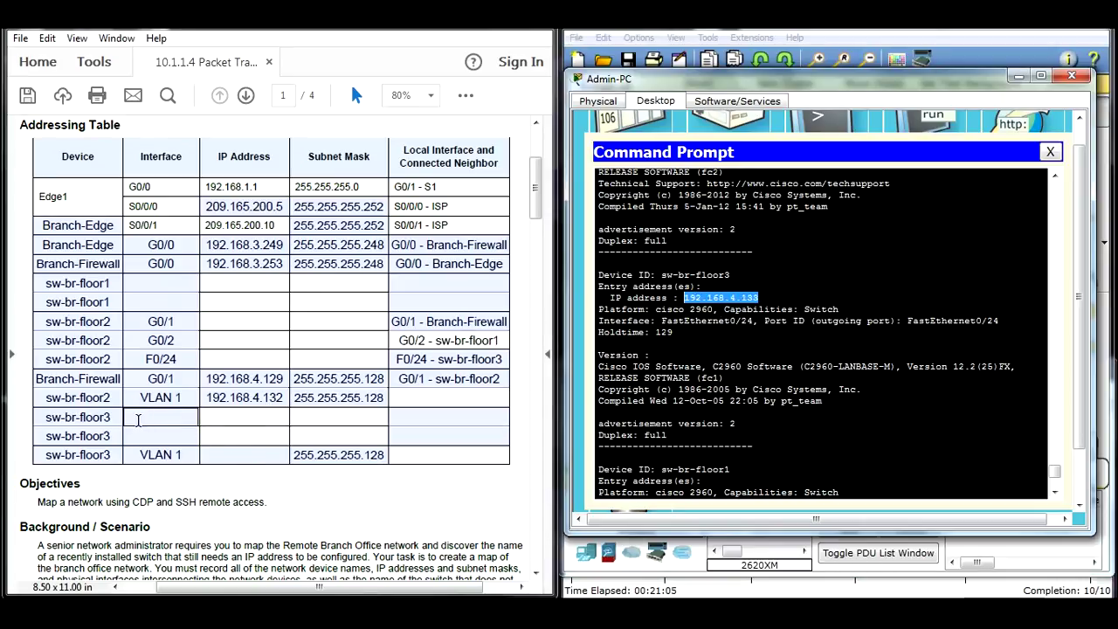
pyautogui.rightClick(237, 453)
pyautogui.click(301, 476)
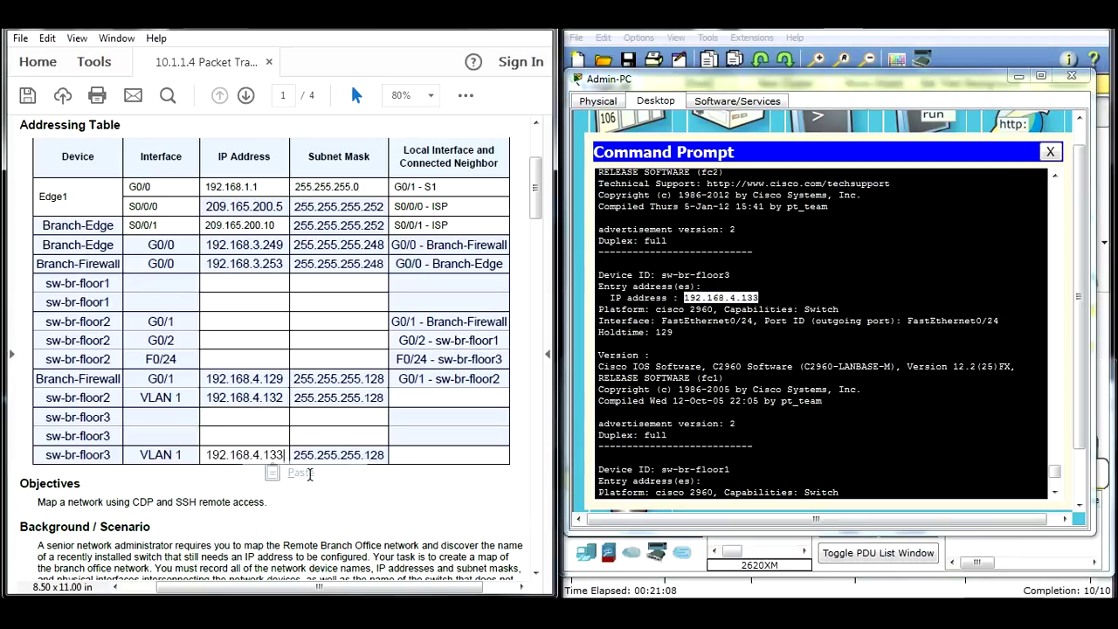
# Exit the SSH session on sw-br-floor2 to return to Branch-Firewall.
pyautogui.click(738, 389)
pyautogui.scroll(-4, 738, 389)
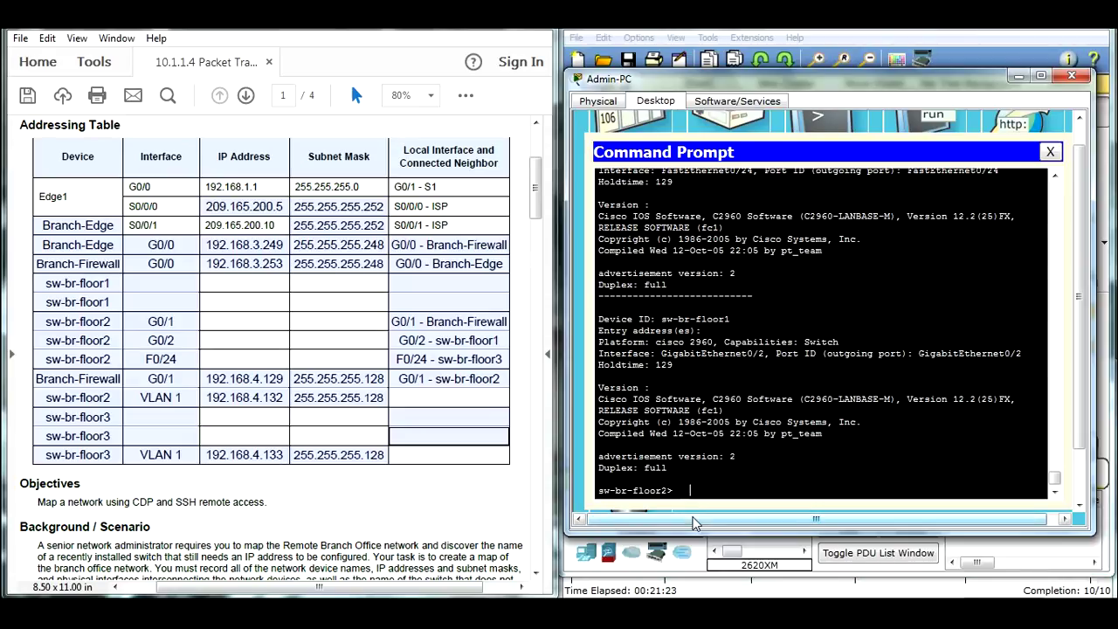
pyautogui.moveTo(668, 489); pyautogui.dragTo(673, 491)
pyautogui.click(701, 496)
pyautogui.write('exit')
pyautogui.press('Return')
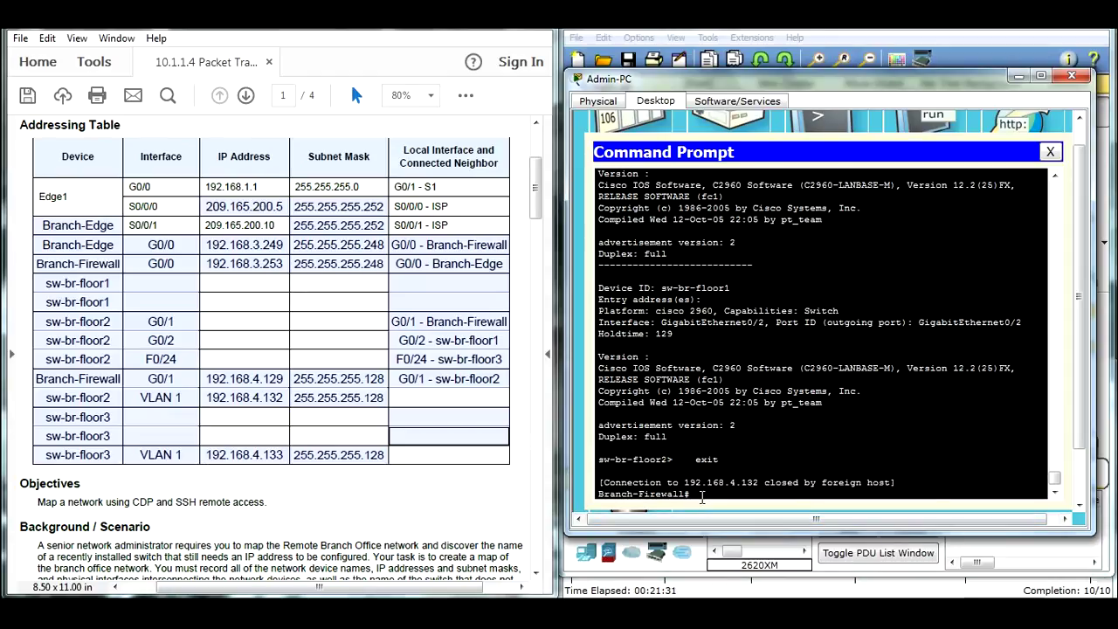
# Open an SSH connection to sw-br-floor3 from Branch-Firewall with ssh -l branchadmin 192.168.4.133.
pyautogui.press('Up')
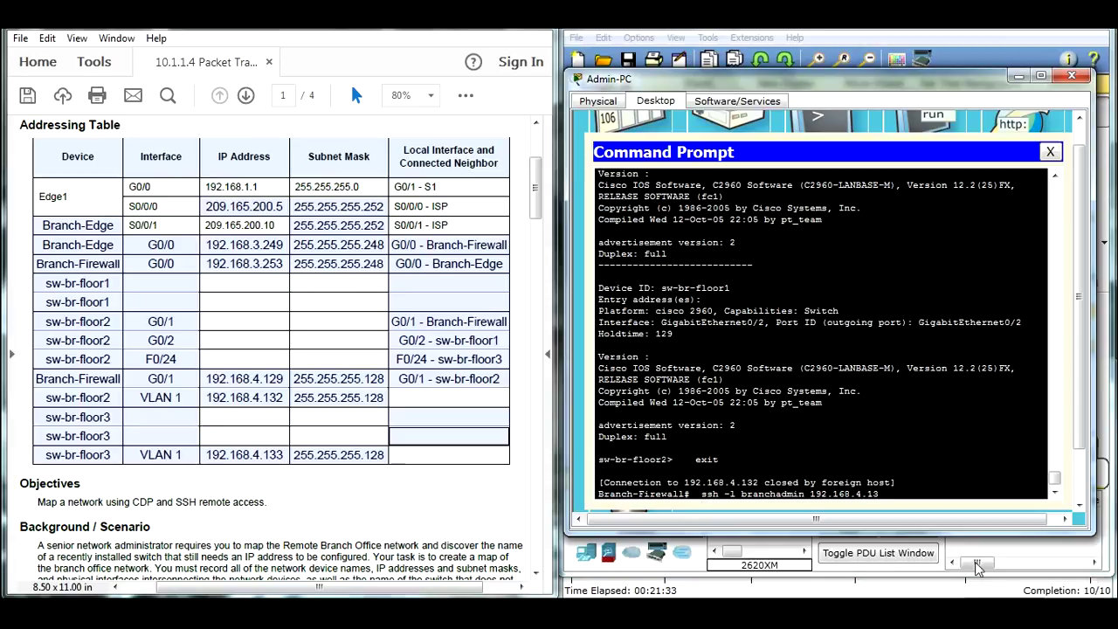
pyautogui.write('3')
pyautogui.press('Return')
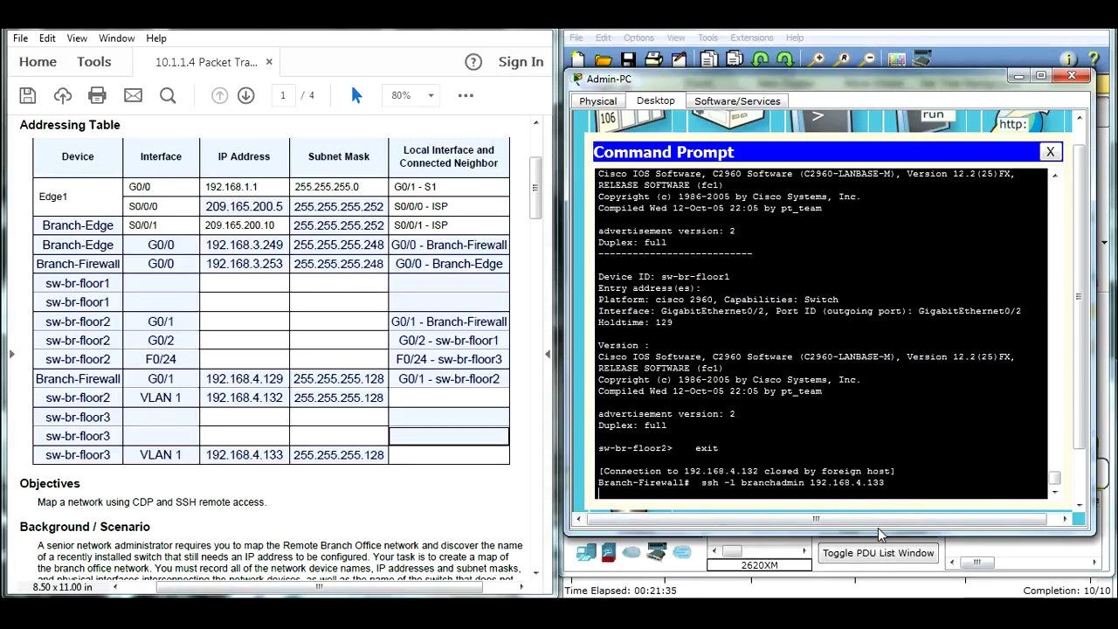
# Copy the Branch Office Network password from the lab instructions and enter it at the SSH password prompt to log in to sw-br-floor3.
pyautogui.scroll(-10, 365, 522)
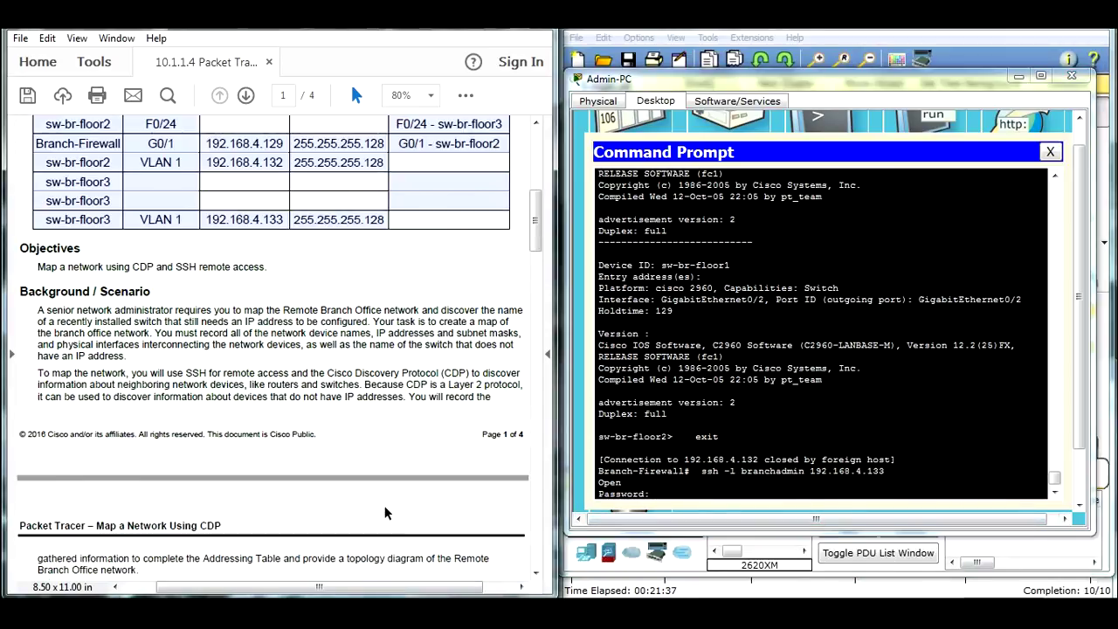
pyautogui.moveTo(165, 350); pyautogui.dragTo(103, 352)
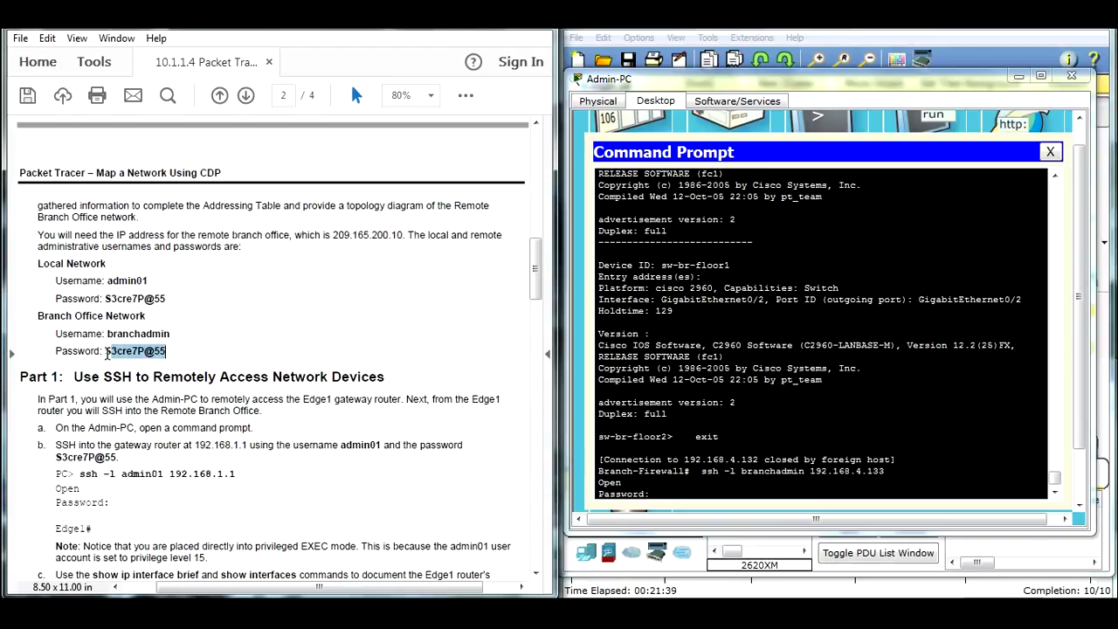
pyautogui.rightClick(114, 351)
pyautogui.click(131, 361)
pyautogui.click(636, 496)
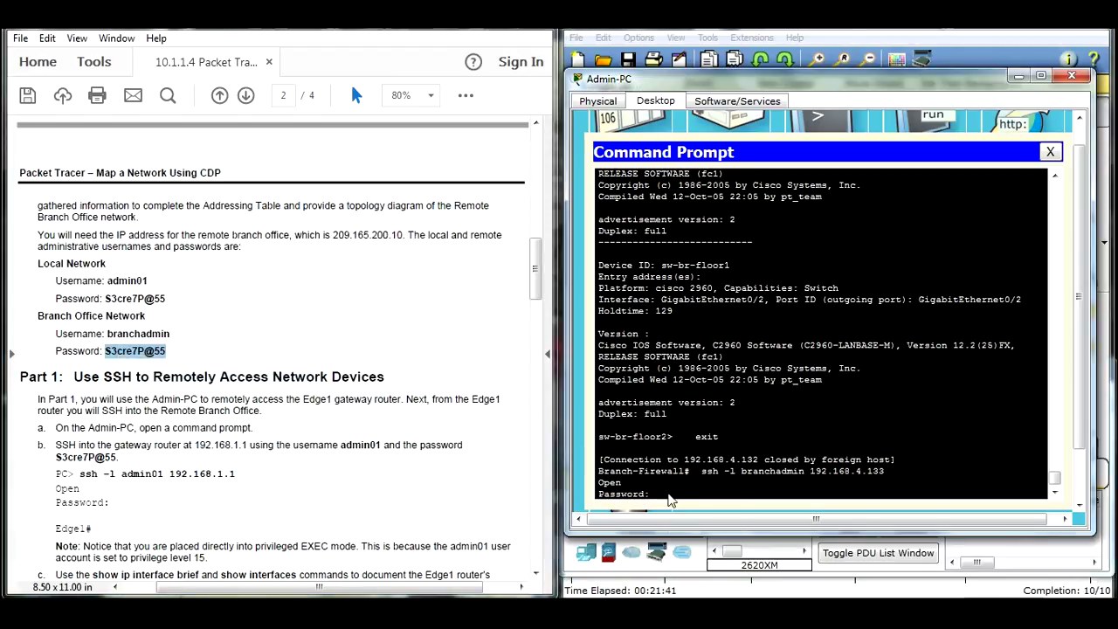
pyautogui.hotkey('ctrl', 'v')
pyautogui.press('Return')
# Run show cdp neighbors detail on sw-br-floor3 and display the full output.
pyautogui.write('s')
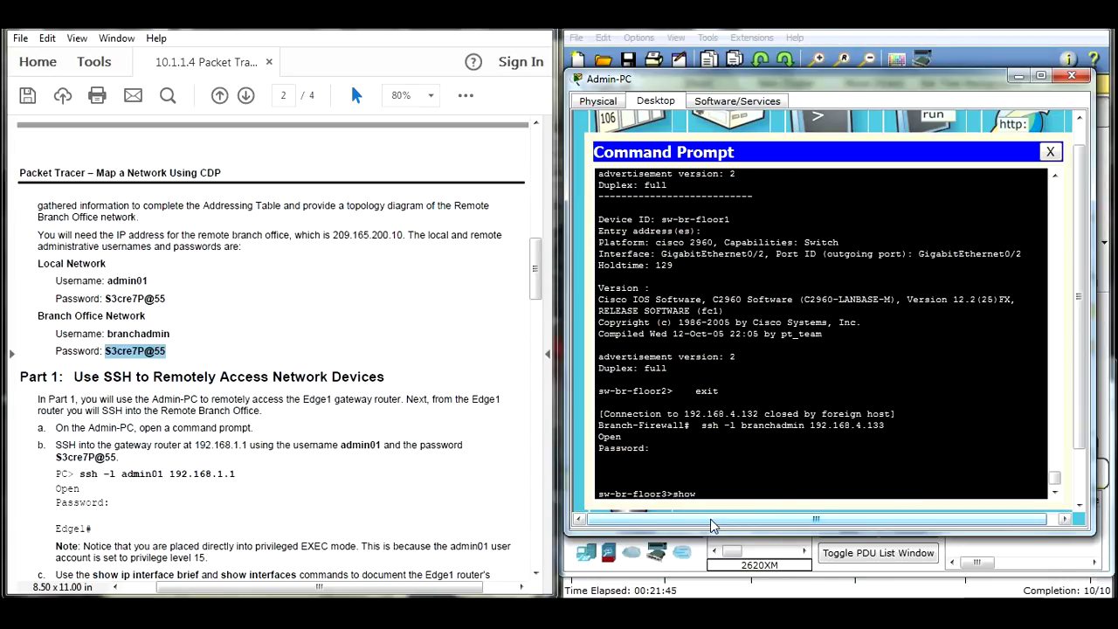
pyautogui.write('how cdp ne')
pyautogui.press('Tab')
pyautogui.write('d')
pyautogui.press('Tab')
pyautogui.press('Return')
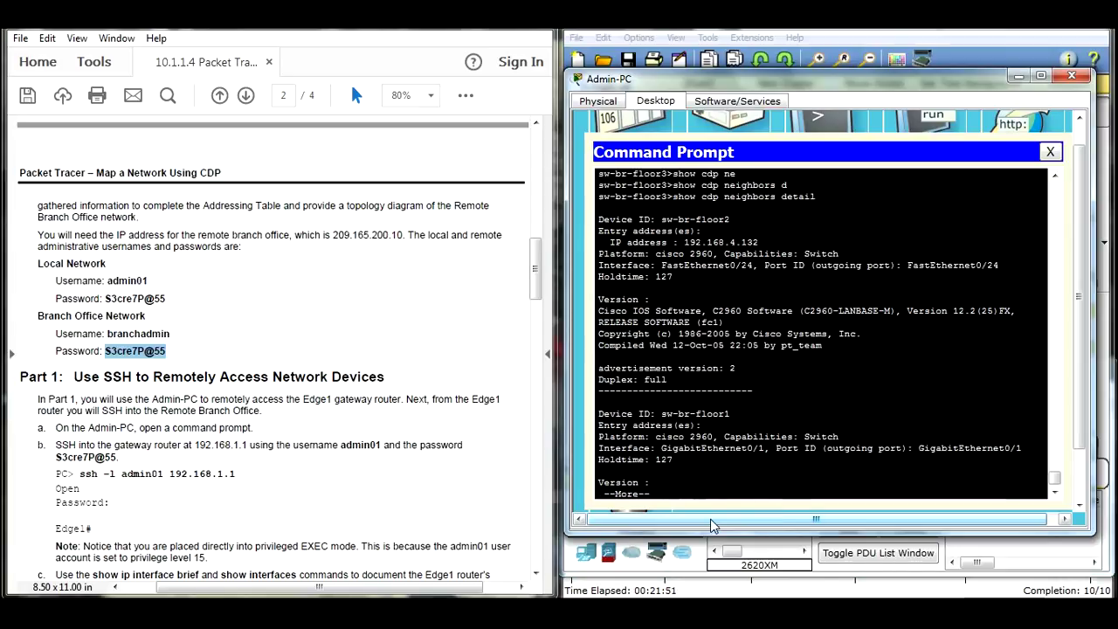
pyautogui.press('space')
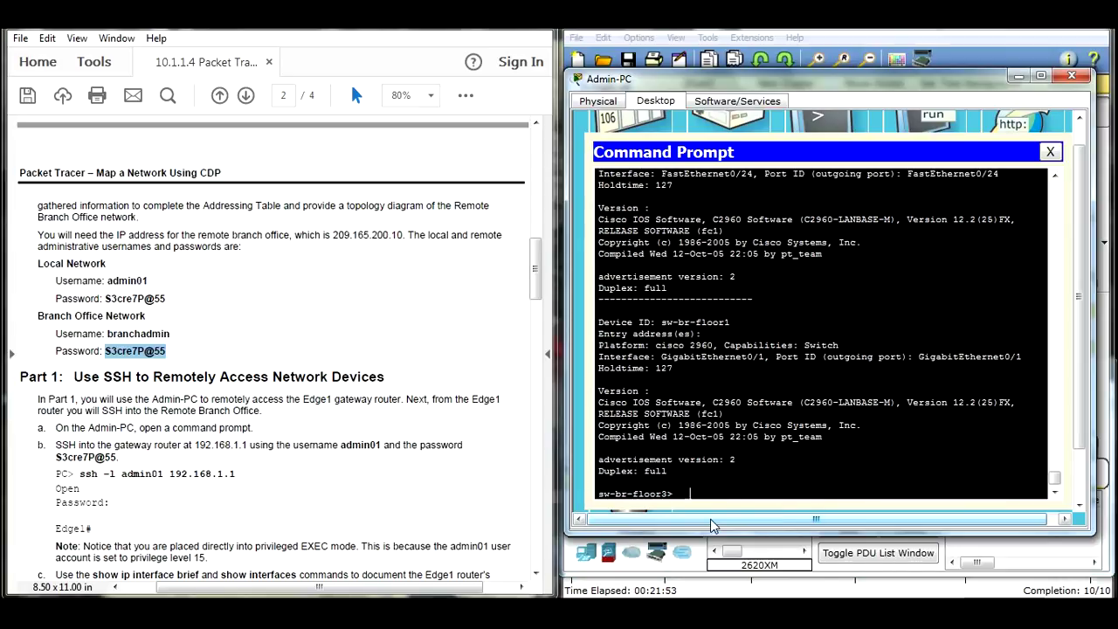
# Examine sw-br-floor3's CDP detail against the Addressing Table, checking the neighbors' interfaces and whether sw-br-floor1 lists an IP address.
pyautogui.scroll(10, 359, 432)
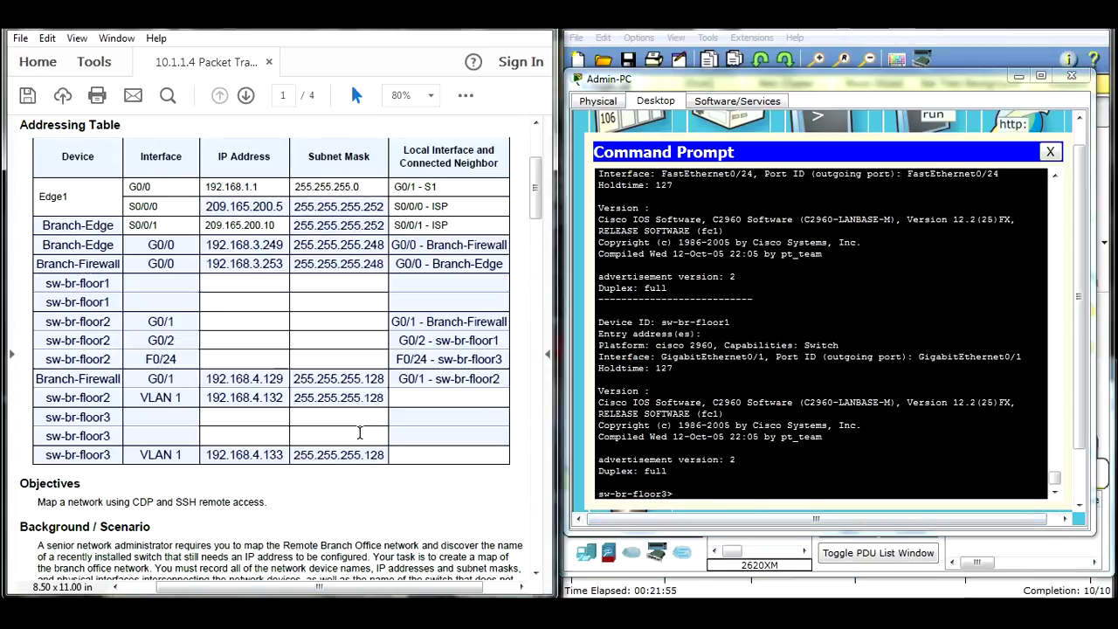
pyautogui.click(753, 378)
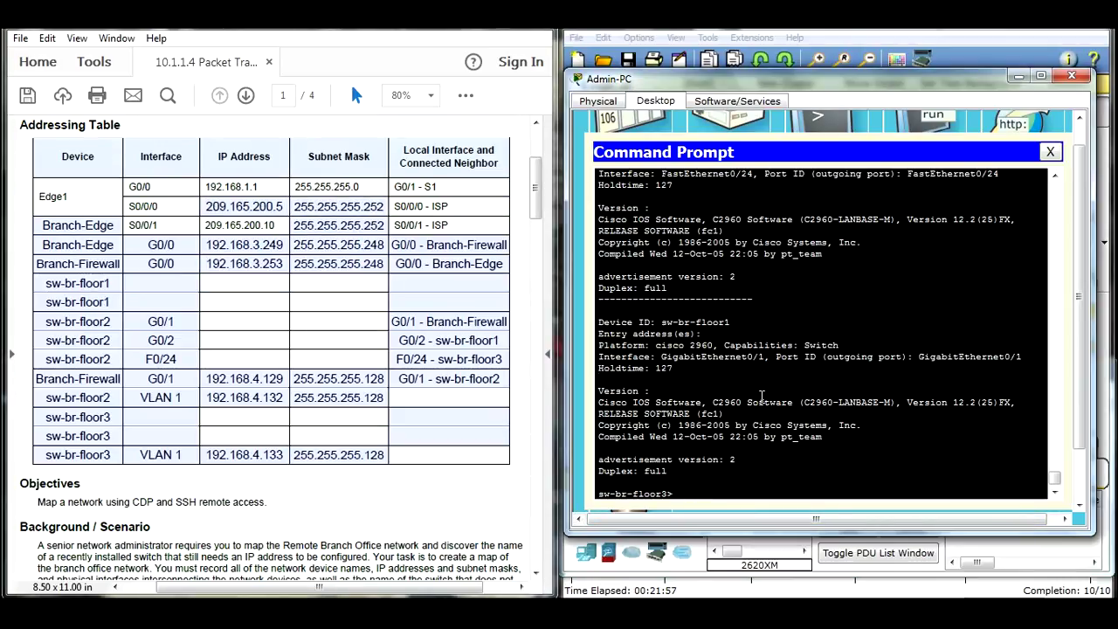
pyautogui.scroll(-1, 704, 441)
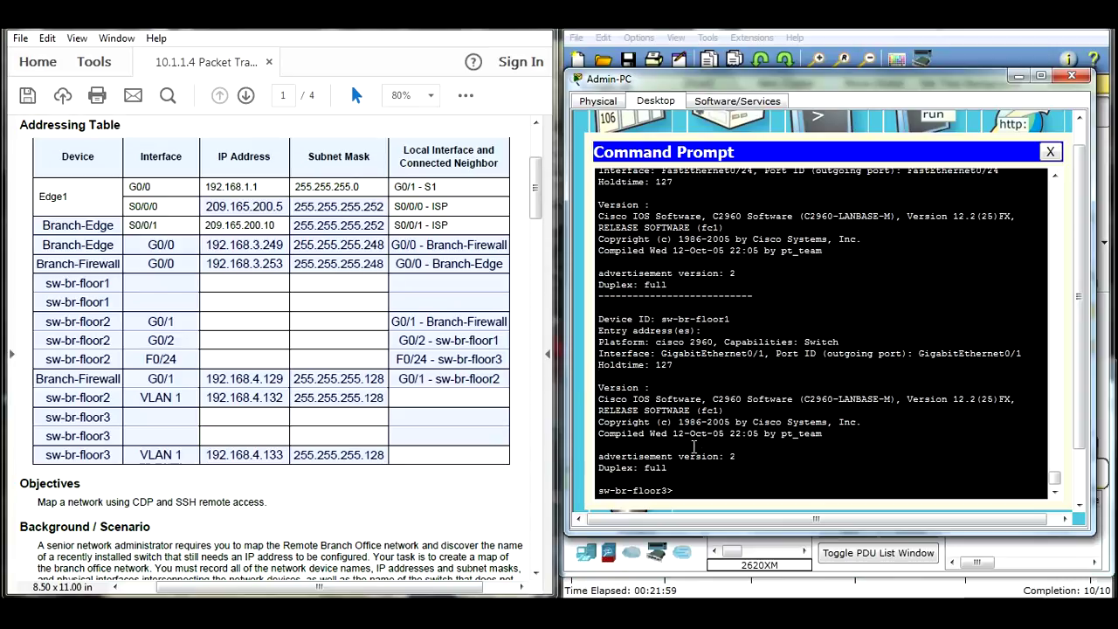
pyautogui.scroll(1, 693, 445)
pyautogui.scroll(4, 693, 447)
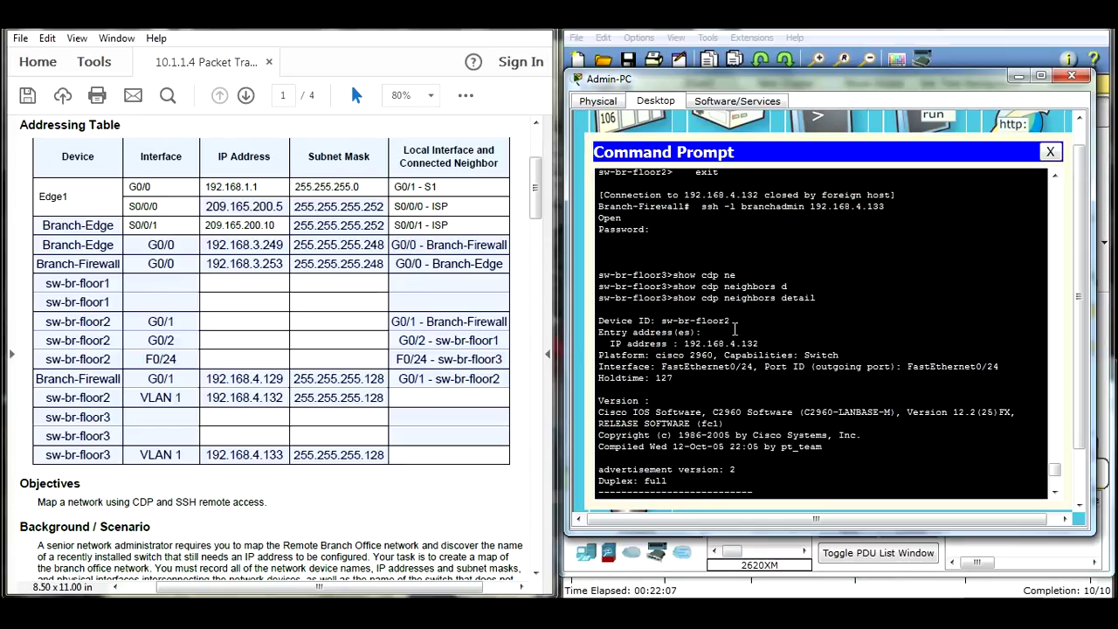
pyautogui.scroll(-4, 661, 389)
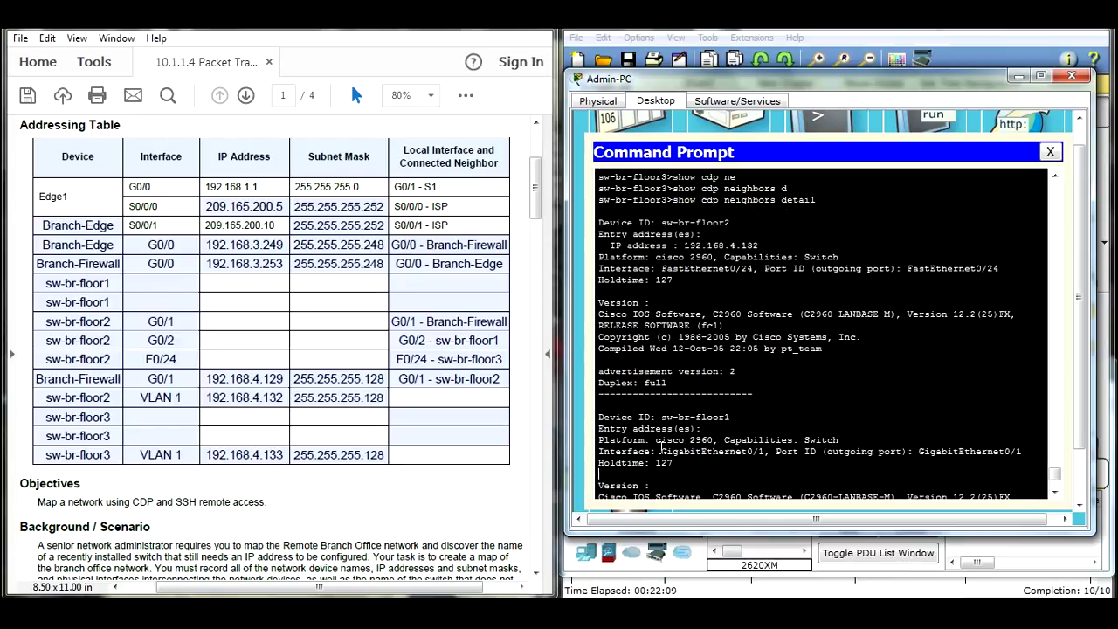
pyautogui.moveTo(729, 369); pyautogui.dragTo(673, 373)
pyautogui.scroll(-2, 672, 373)
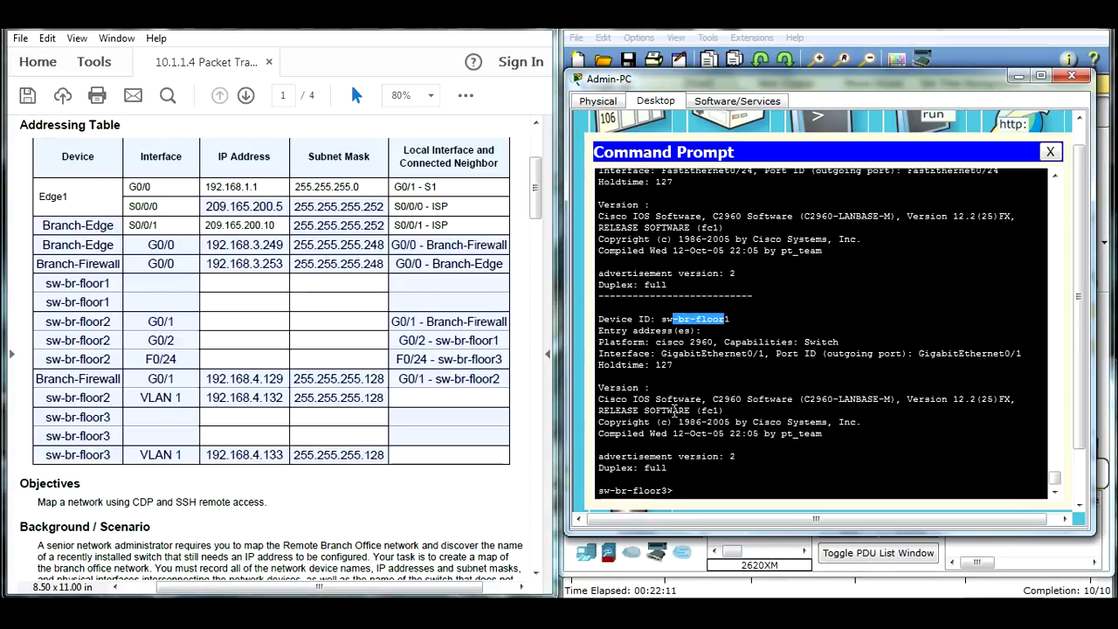
pyautogui.click(818, 336)
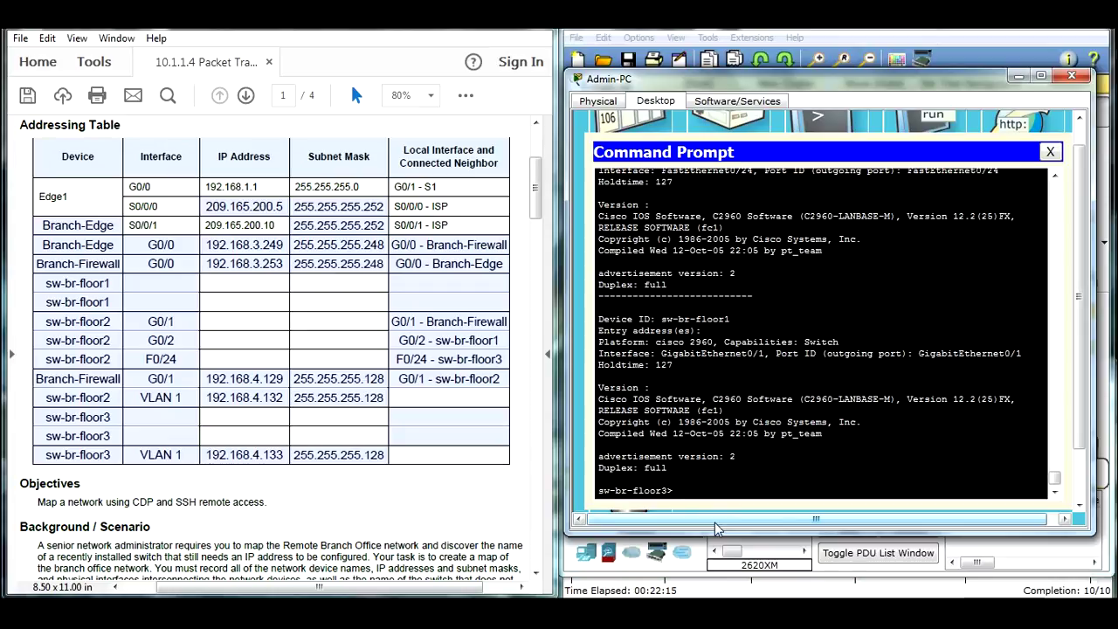
# Run show cdp neighbors on sw-br-floor3 to list its directly connected devices and ports.
pyautogui.press('Up')
pyautogui.press('BackSpace')
pyautogui.press('BackSpace')
pyautogui.press('BackSpace')
pyautogui.press('BackSpace')
pyautogui.press('BackSpace')
pyautogui.press('BackSpace')
pyautogui.press('BackSpace')
pyautogui.press('BackSpace')
pyautogui.write('s')
pyautogui.press('Return')
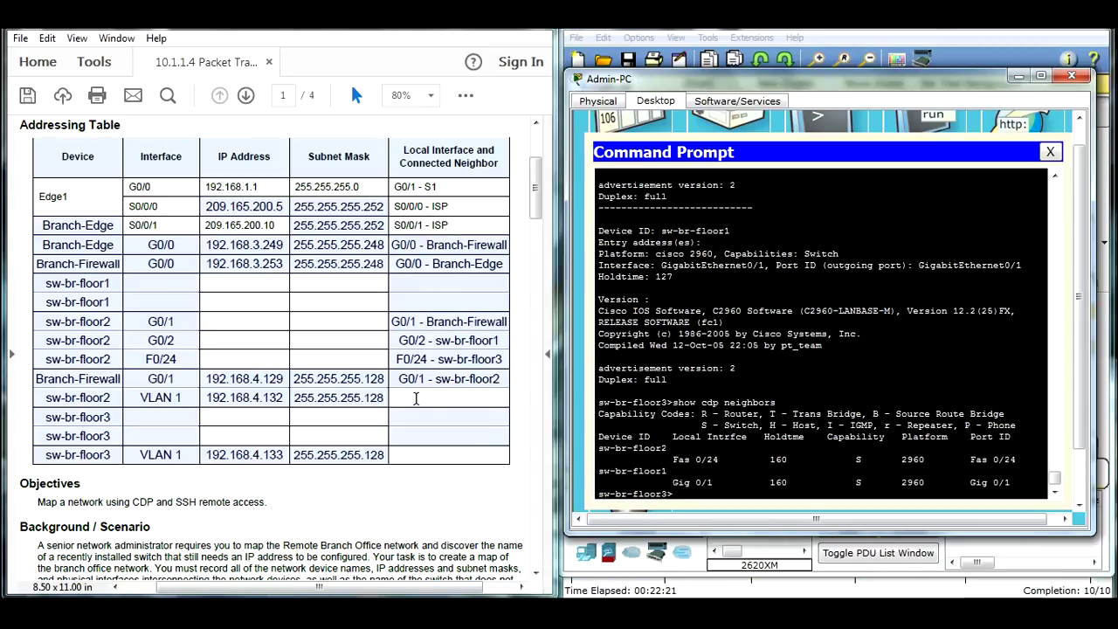
# Enter G0/1 and F0/24 as the interfaces of the two incomplete sw-br-floor3 rows in the Addressing Table.
pyautogui.click(145, 435)
pyautogui.write('f0/24')
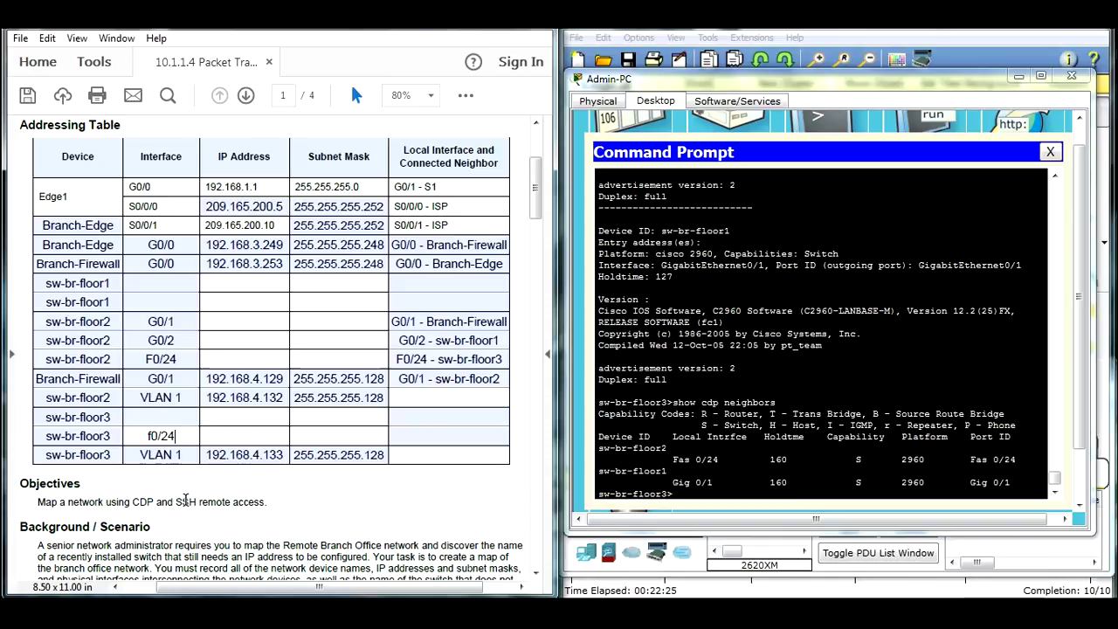
pyautogui.click(173, 416)
pyautogui.write('G0/1')
pyautogui.click(153, 432)
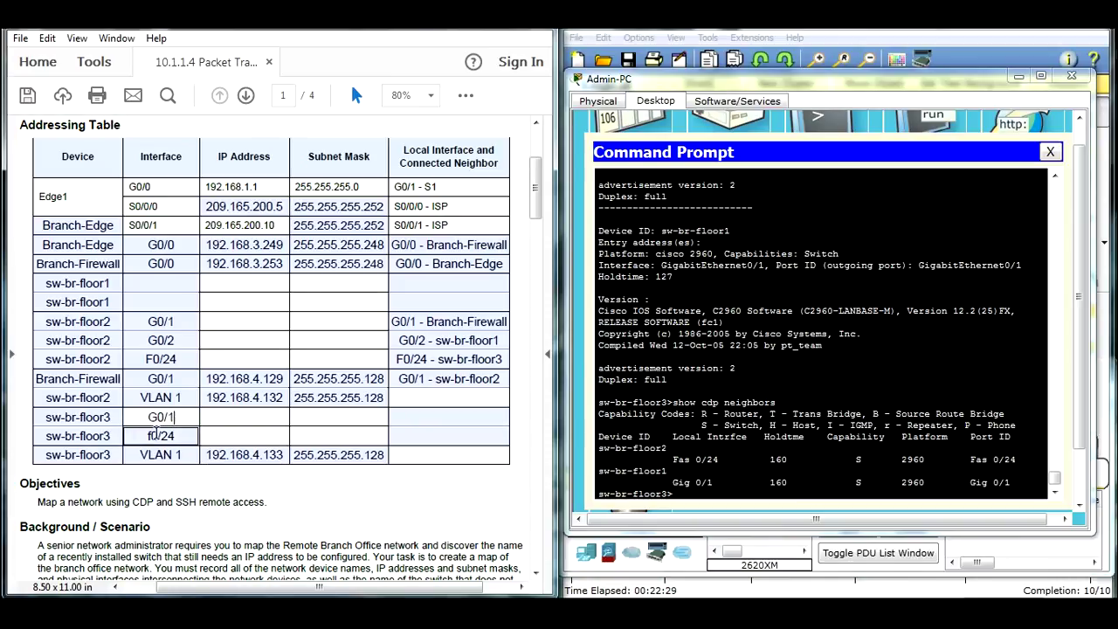
pyautogui.press('BackSpace')
pyautogui.write('F')
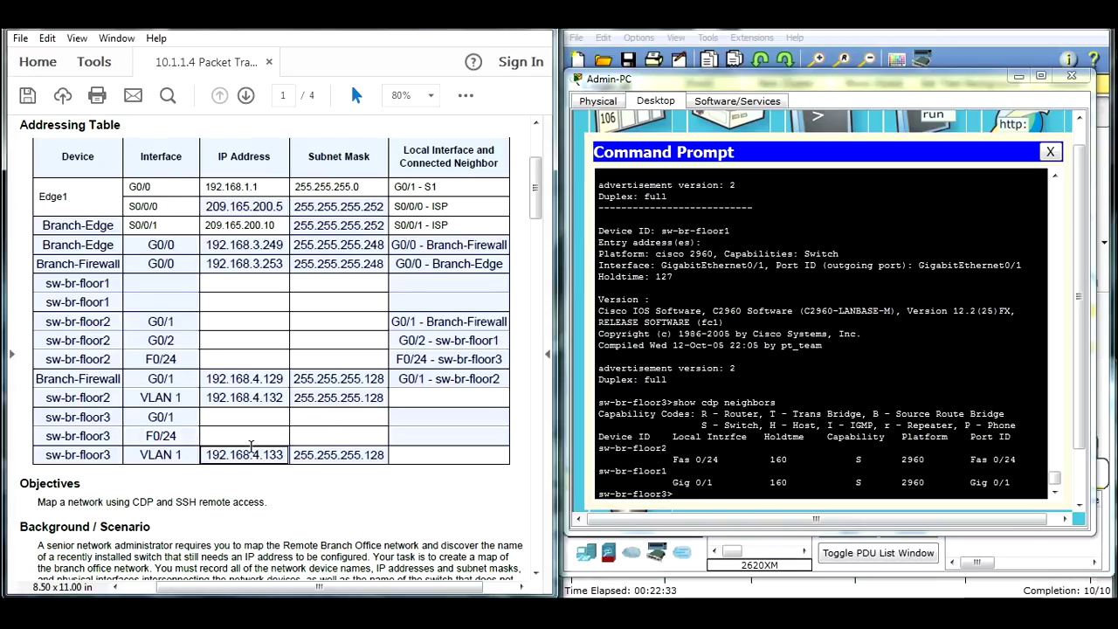
# Copy sw-br-floor3's G0/1 interface into the Local Interface and Connected Neighbor cell of the same row.
pyautogui.moveTo(146, 418); pyautogui.dragTo(171, 418)
pyautogui.rightClick(171, 418)
pyautogui.click(226, 451)
pyautogui.click(437, 416)
pyautogui.rightClick(436, 417)
pyautogui.click(489, 441)
# Copy sw-br-floor3's F0/24 into its neighbor cell and add a dash after both the F0/24 and G0/1 entries.
pyautogui.click(180, 437)
pyautogui.moveTo(180, 436); pyautogui.dragTo(145, 436)
pyautogui.rightClick(155, 428)
pyautogui.click(206, 449)
pyautogui.rightClick(162, 436)
pyautogui.click(221, 468)
pyautogui.click(441, 435)
pyautogui.rightClick(440, 435)
pyautogui.click(485, 453)
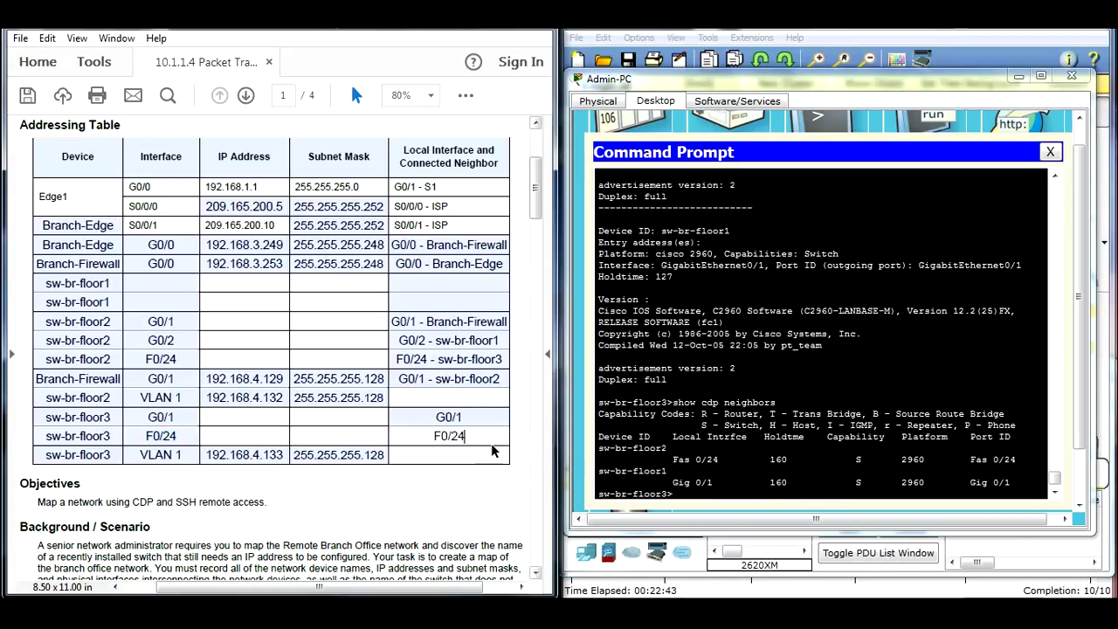
pyautogui.write('-')
pyautogui.click(484, 420)
pyautogui.write('-')
pyautogui.press('Return')
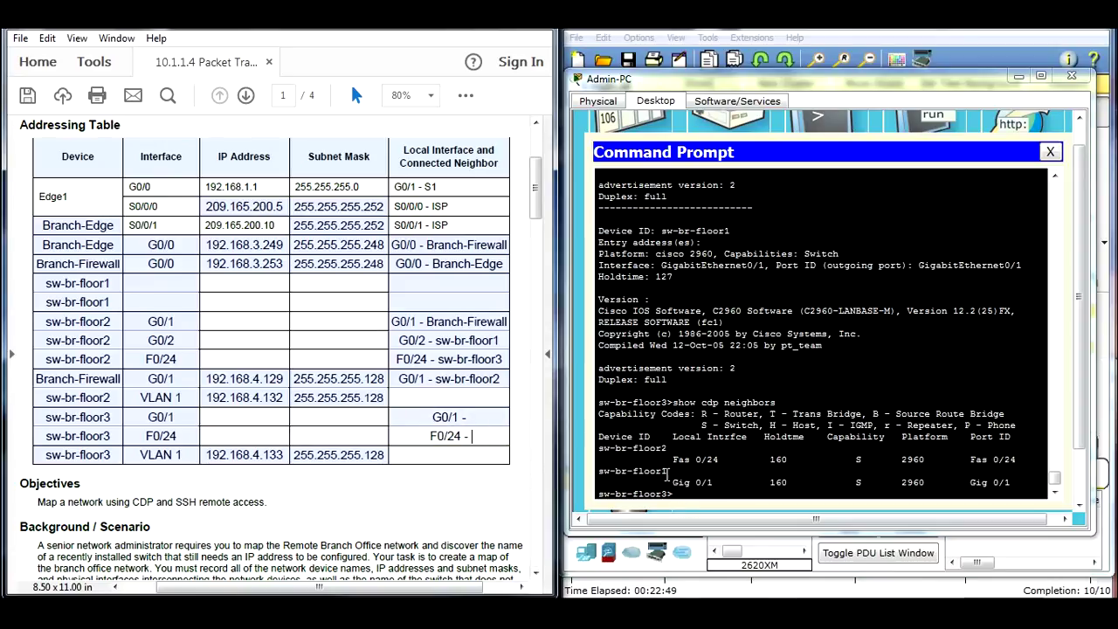
# Copy sw-br-floor2 from the CDP output into sw-br-floor3's F0/24 neighbor cell to complete F0/24 - sw-br-floor2.
pyautogui.moveTo(665, 447); pyautogui.dragTo(599, 447)
pyautogui.rightClick(650, 448)
pyautogui.click(668, 458)
pyautogui.rightClick(485, 437)
pyautogui.click(556, 480)
# Copy sw-br-floor1 from the CDP output into sw-br-floor3's G0/1 neighbor cell to complete G0/1 - sw-br-floor1.
pyautogui.click(669, 469)
pyautogui.moveTo(666, 470); pyautogui.dragTo(603, 469)
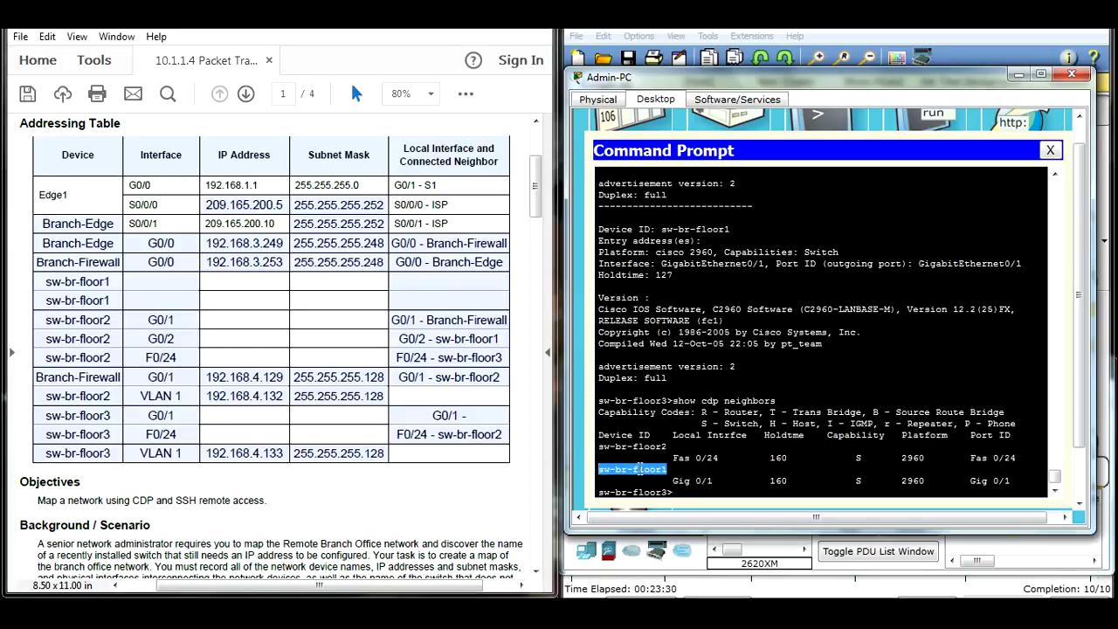
pyautogui.rightClick(639, 470)
pyautogui.click(657, 479)
pyautogui.click(476, 419)
pyautogui.rightClick(485, 419)
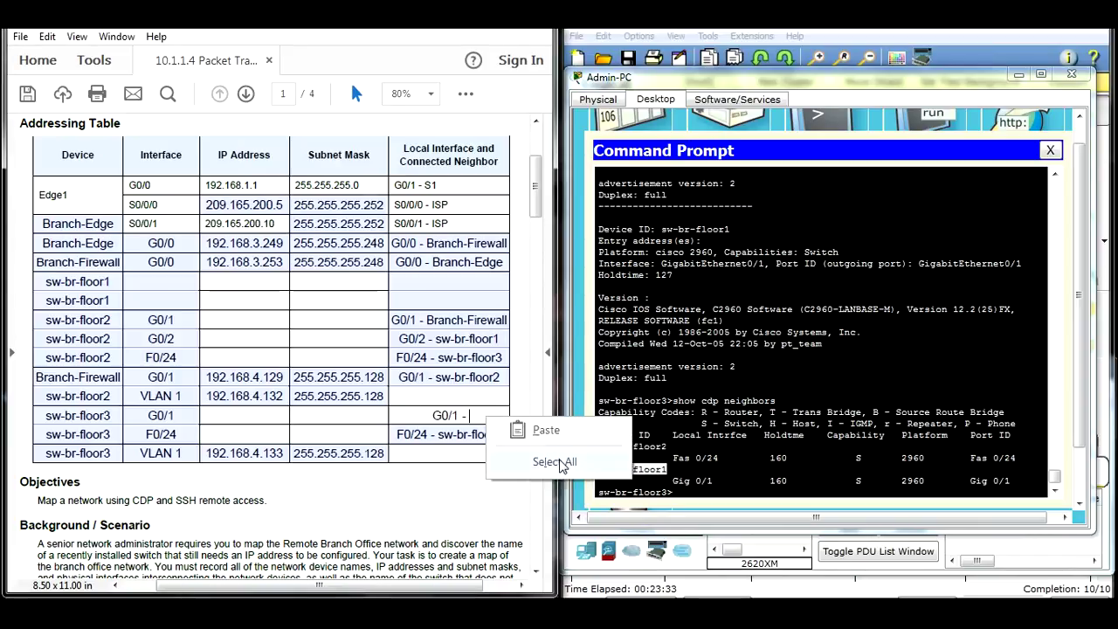
pyautogui.click(546, 430)
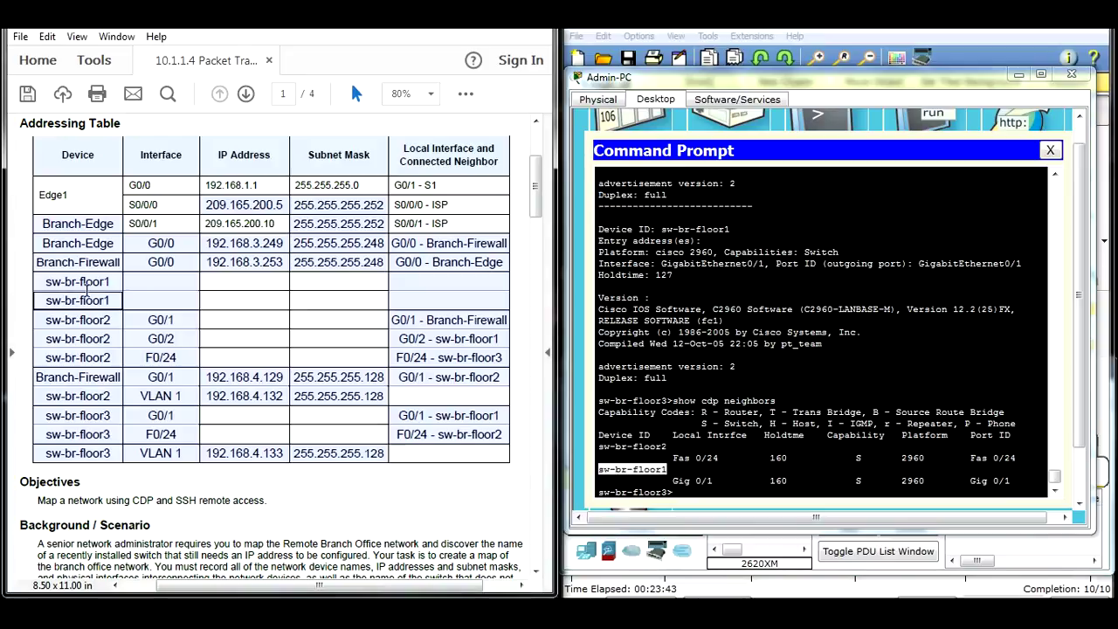
# Read lab step h and its question about which switch has no IP address, then return to the Addressing Table.
pyautogui.moveTo(536, 208); pyautogui.dragTo(536, 457)
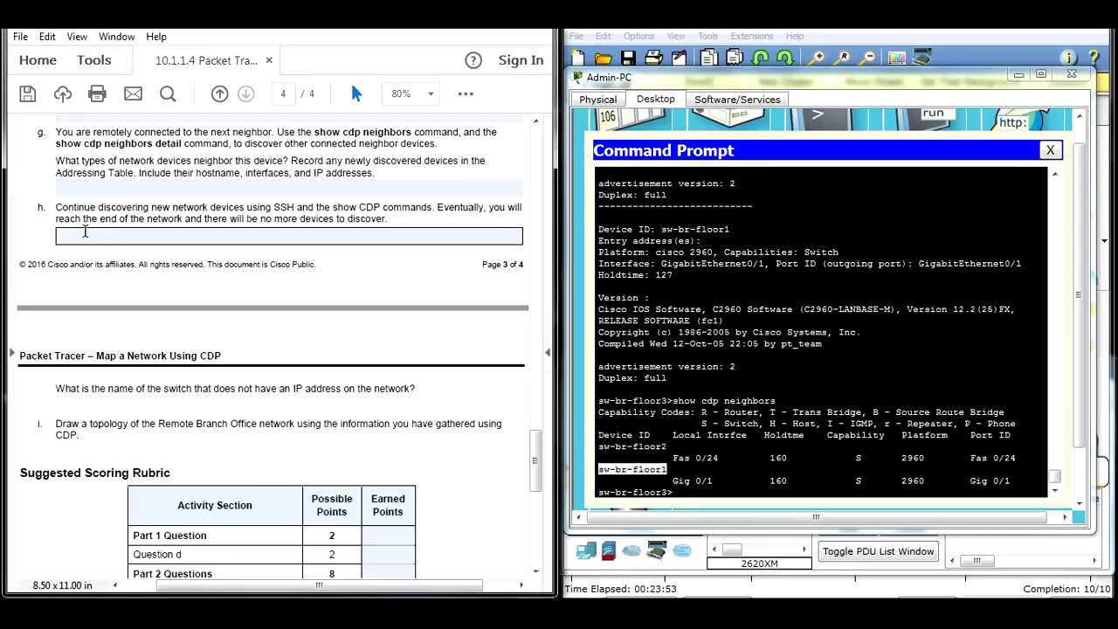
pyautogui.click(134, 236)
pyautogui.click(142, 255)
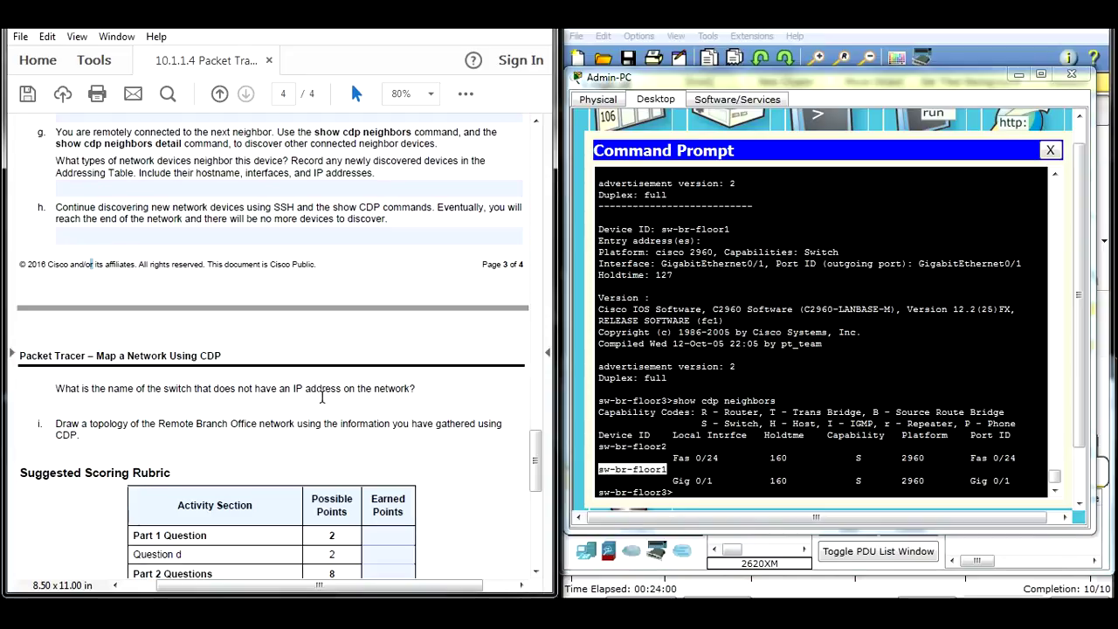
pyautogui.moveTo(535, 459); pyautogui.dragTo(539, 204)
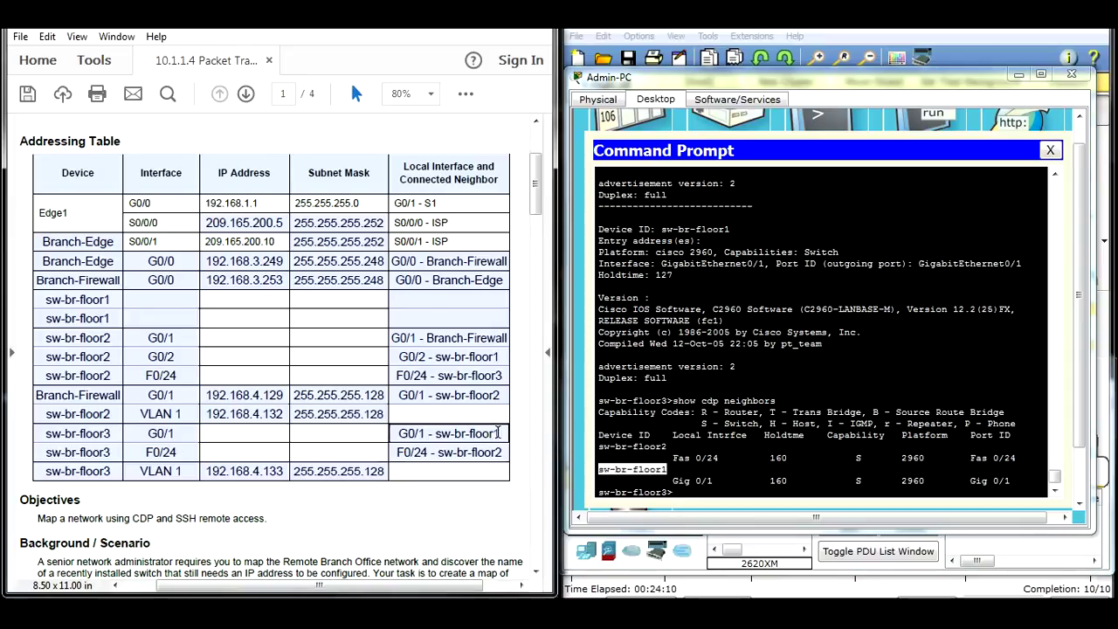
# Enter G0/1 and G0/2 as the interfaces of the two sw-br-floor1 rows in the Addressing Table.
pyautogui.click(151, 299)
pyautogui.write('G0/1')
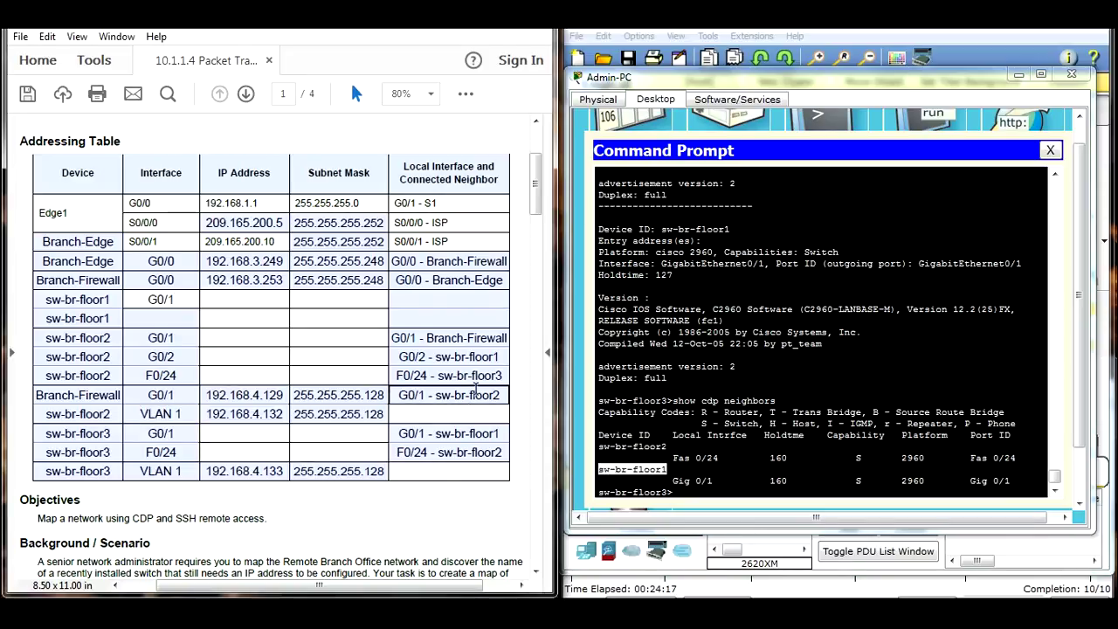
pyautogui.click(174, 316)
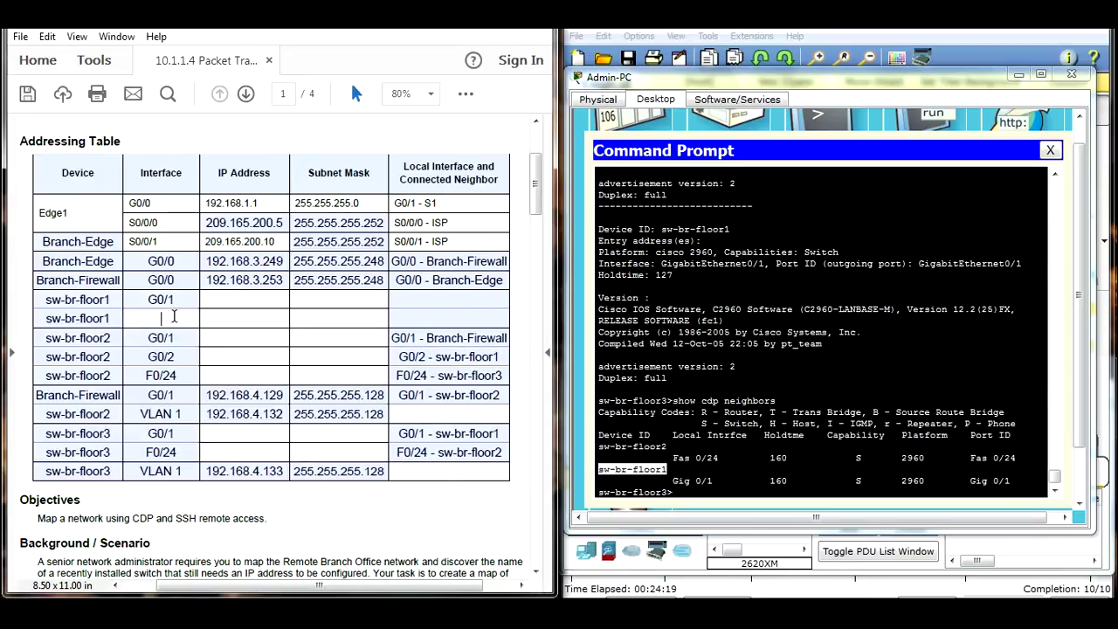
pyautogui.write('G0/2')
# Start the neighbor entries of both sw-br-floor1 rows with G0/1 followed by a dash.
pyautogui.click(427, 303)
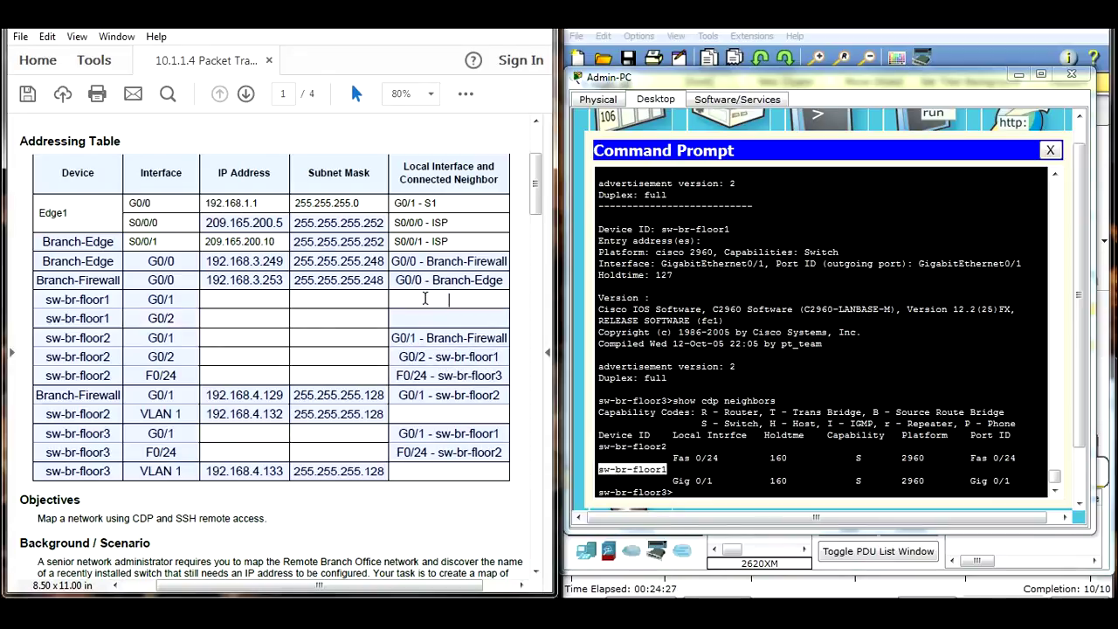
pyautogui.write('G0/1')
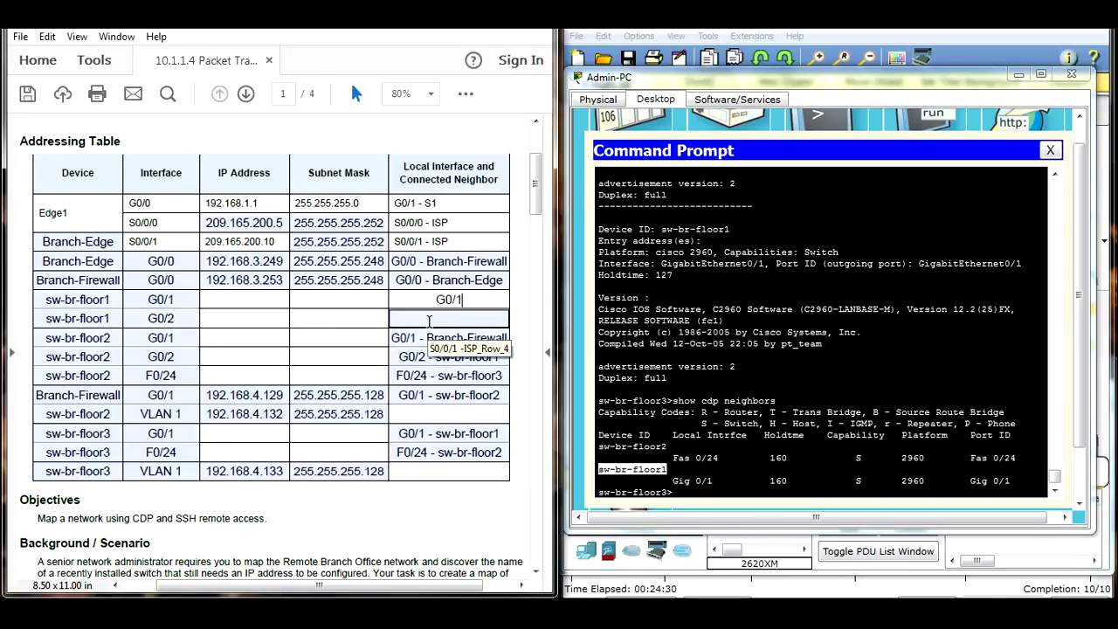
pyautogui.write(' -')
pyautogui.press('Return')
pyautogui.write('G0/1 -')
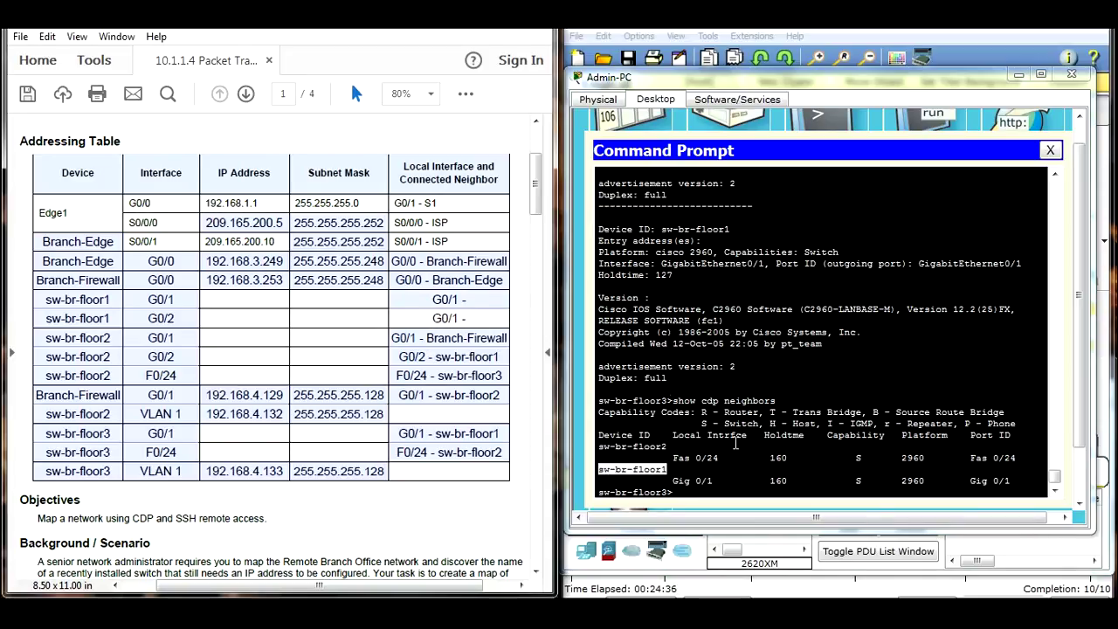
# Correct the local interface in the second sw-br-floor1 row's neighbor entry to G0/2.
pyautogui.moveTo(993, 457)
pyautogui.mouseDown()
pyautogui.moveTo(985, 451)
pyautogui.moveTo(1015, 457)
pyautogui.moveTo(976, 463)
pyautogui.mouseUp()
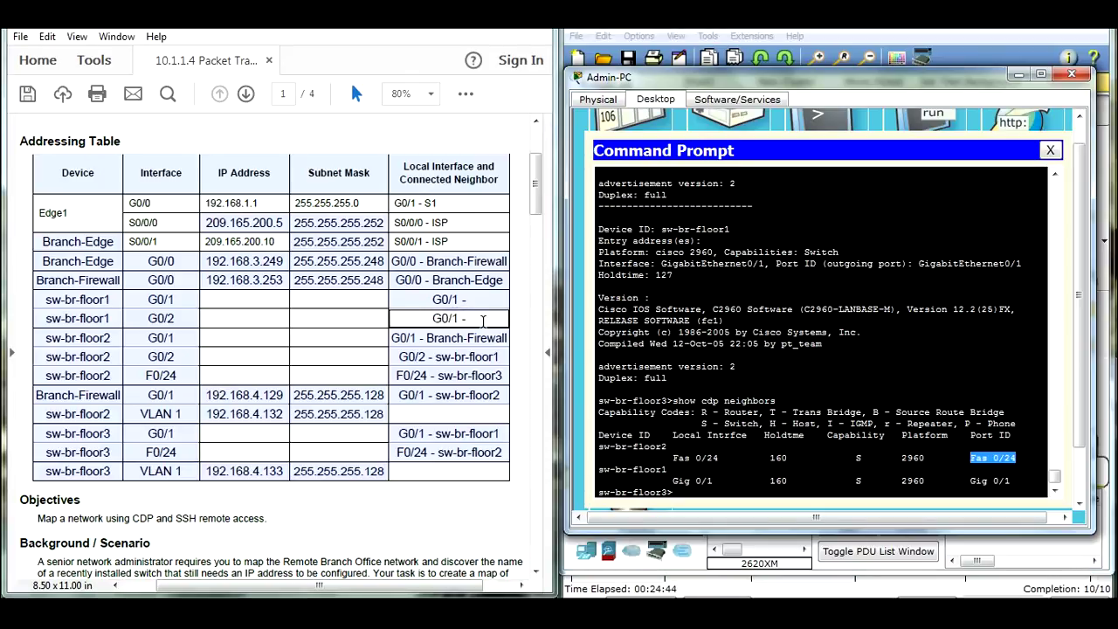
pyautogui.click(472, 318)
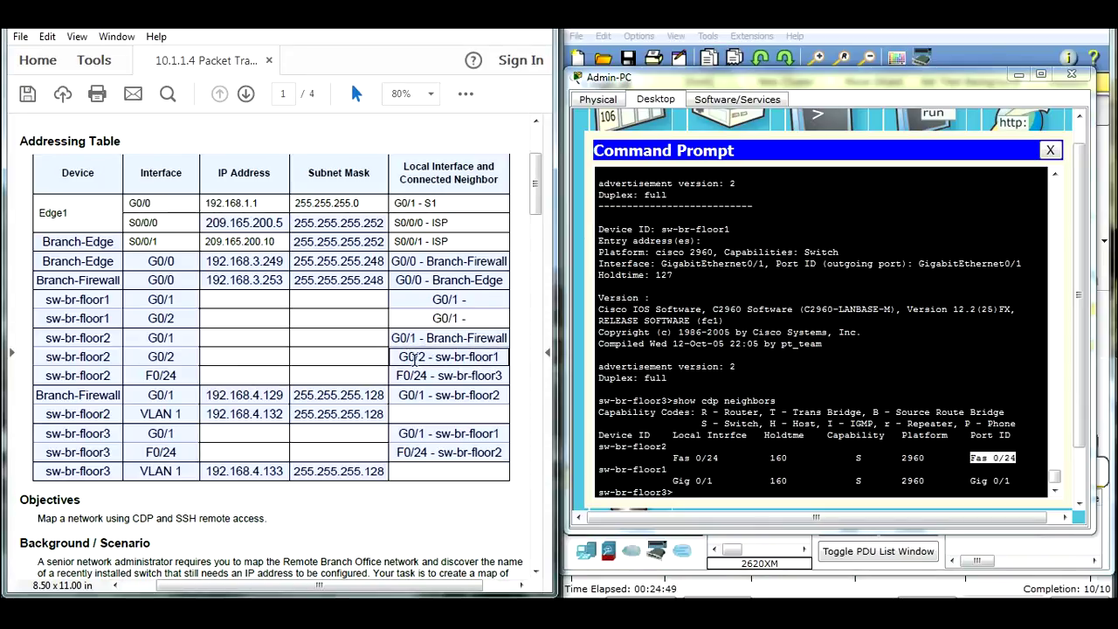
pyautogui.press('Left')
pyautogui.press('Left')
pyautogui.press('Left')
pyautogui.press('BackSpace')
pyautogui.write('2')
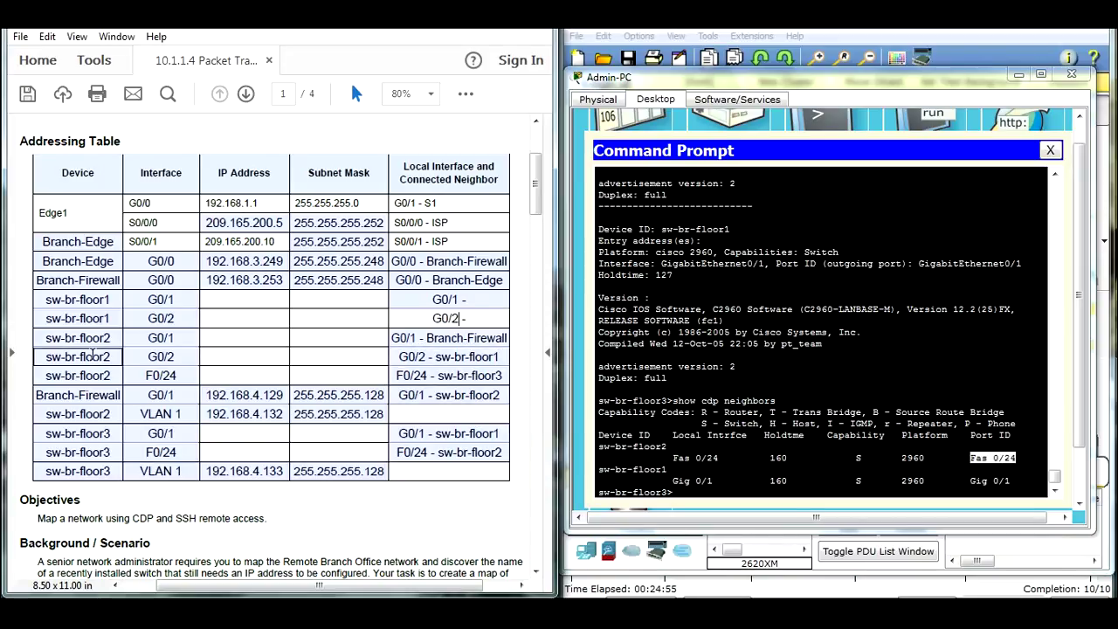
# Copy the sw-br-floor2 device name into sw-br-floor1's G0/2 neighbor cell to complete G0/2 - sw-br-floor2.
pyautogui.moveTo(113, 354); pyautogui.dragTo(45, 356)
pyautogui.rightClick(67, 360)
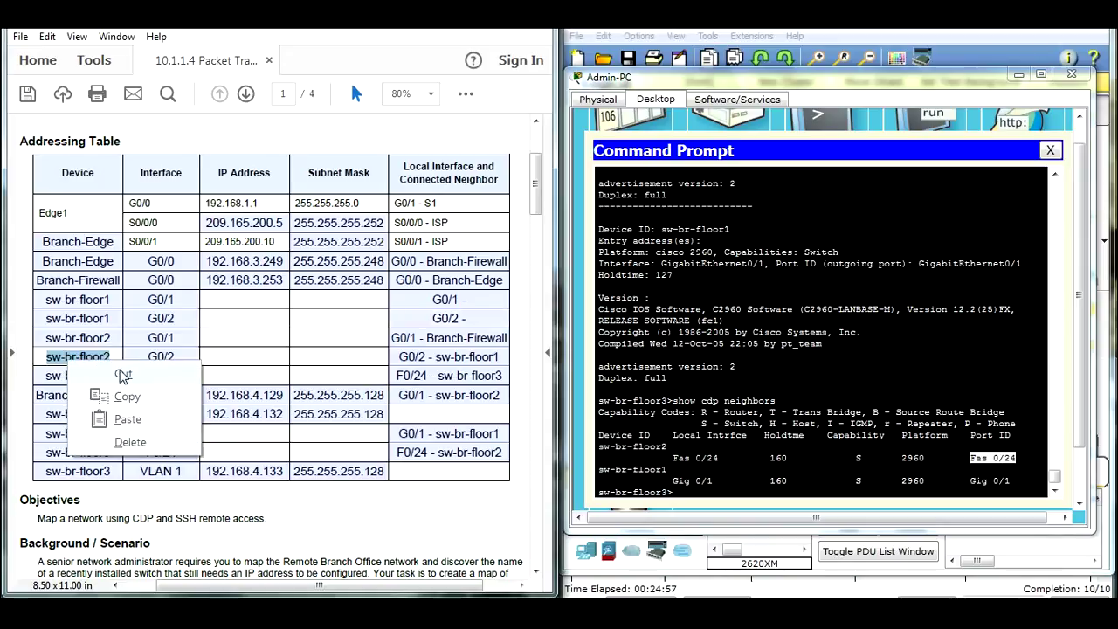
pyautogui.click(127, 397)
pyautogui.click(472, 318)
pyautogui.rightClick(477, 320)
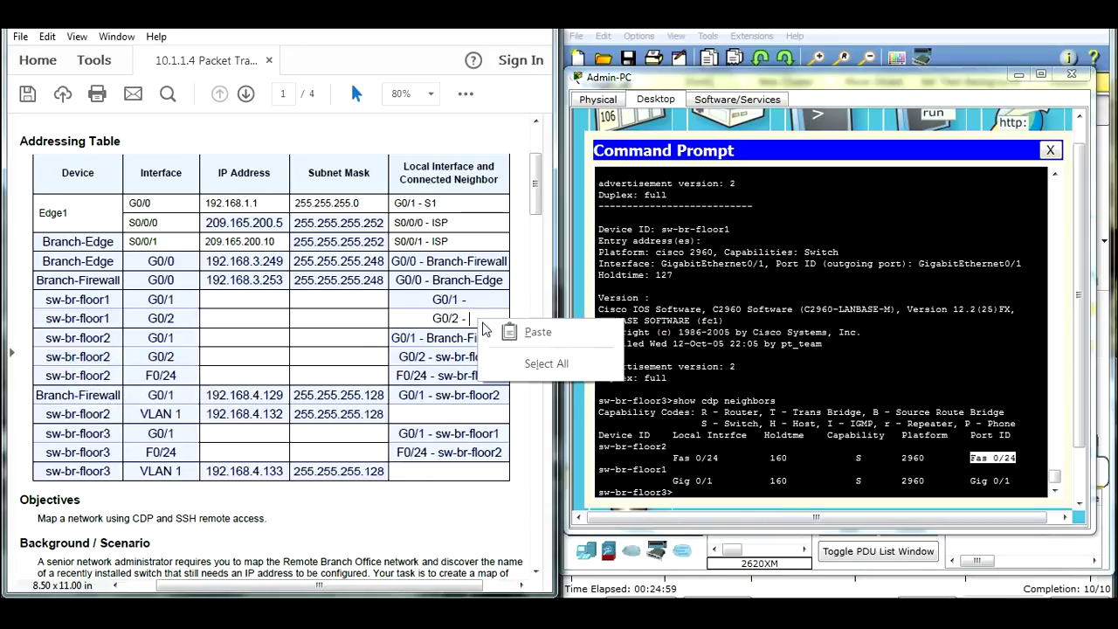
pyautogui.click(536, 333)
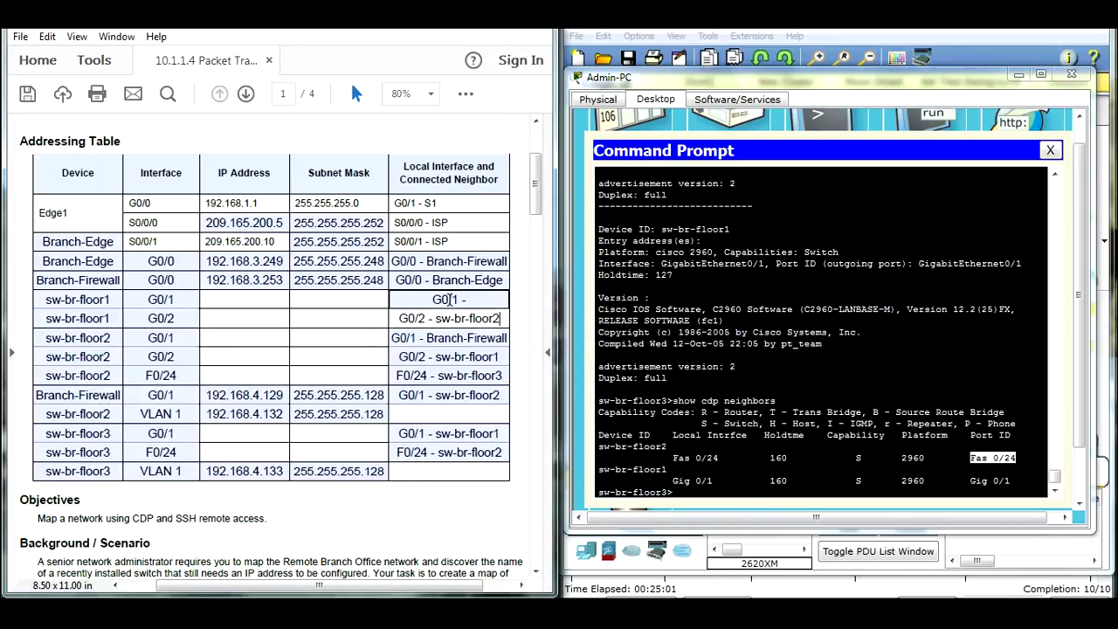
# Copy the sw-br-floor3 device name into sw-br-floor1's G0/1 neighbor cell to complete G0/1 - sw-br-floor3.
pyautogui.click(451, 299)
pyautogui.moveTo(118, 433); pyautogui.dragTo(34, 437)
pyautogui.rightClick(94, 441)
pyautogui.click(133, 474)
pyautogui.click(476, 300)
pyautogui.rightClick(481, 302)
pyautogui.click(541, 315)
pyautogui.click(345, 527)
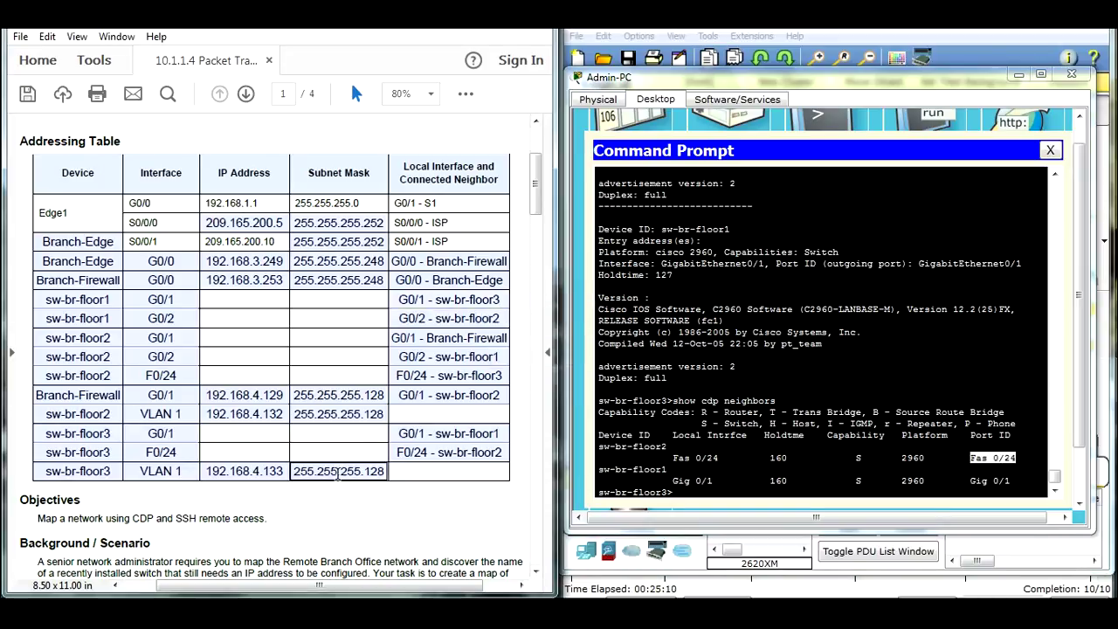
# Review the remaining lab questions and the earlier CDP output of the SSH sessions for the switch without an IP address.
pyautogui.scroll(-3, 341, 436)
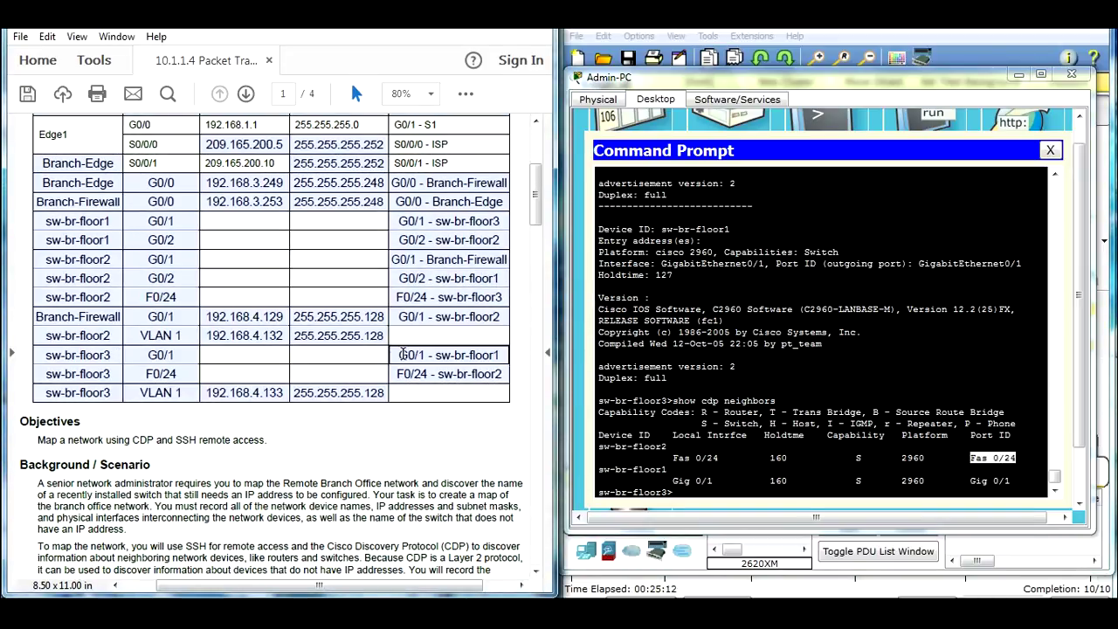
pyautogui.scroll(-15, 333, 389)
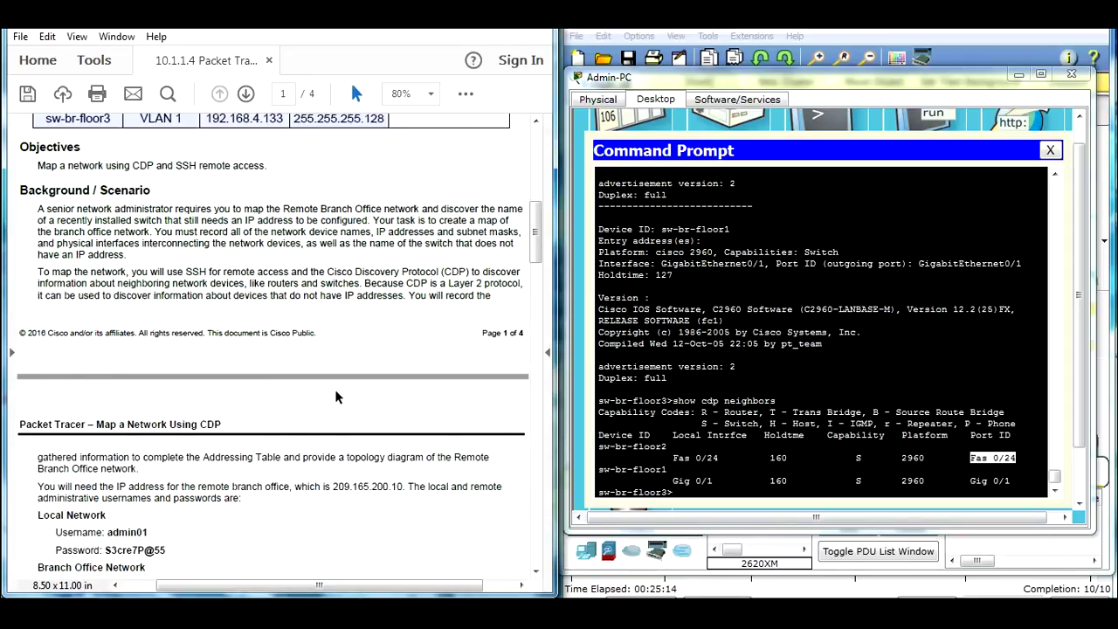
pyautogui.scroll(-15, 332, 383)
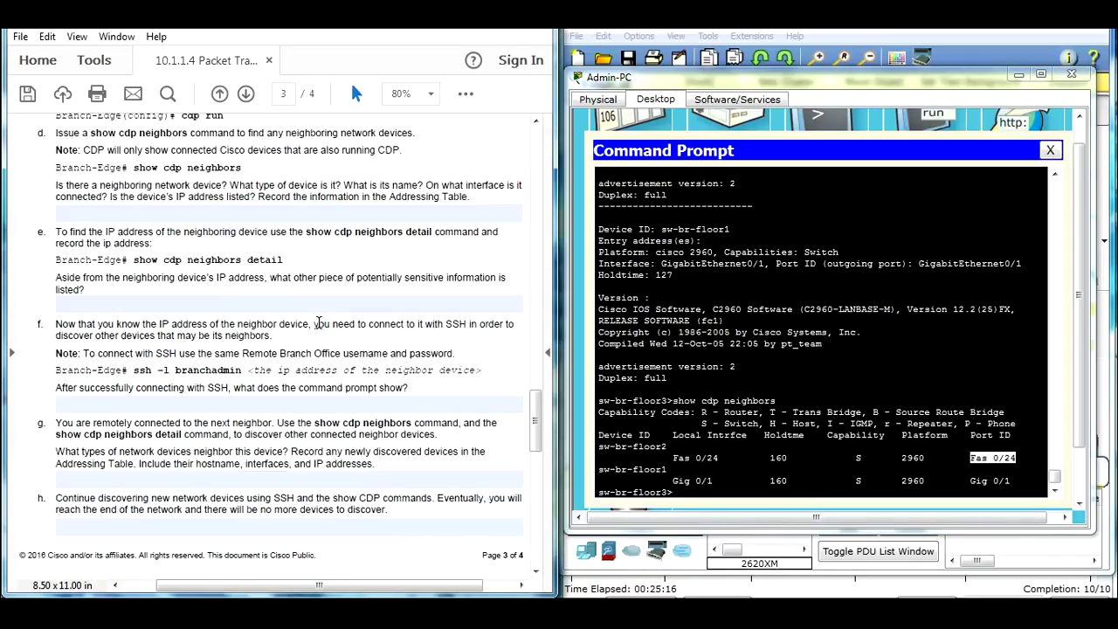
pyautogui.scroll(-3, 318, 323)
pyautogui.scroll(-3, 316, 322)
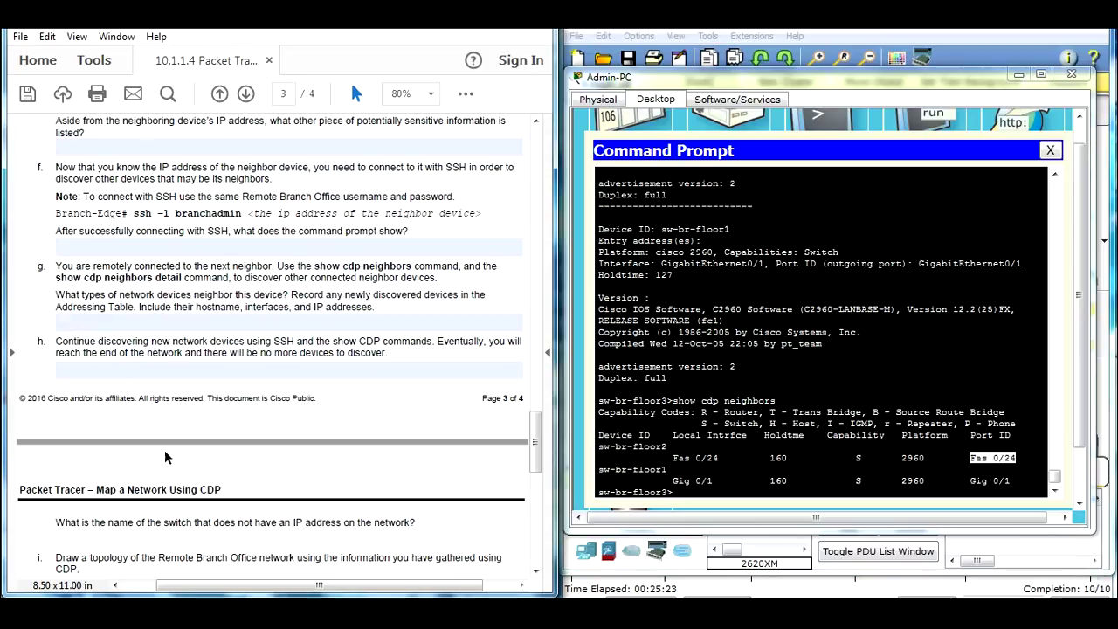
pyautogui.scroll(-3, 173, 441)
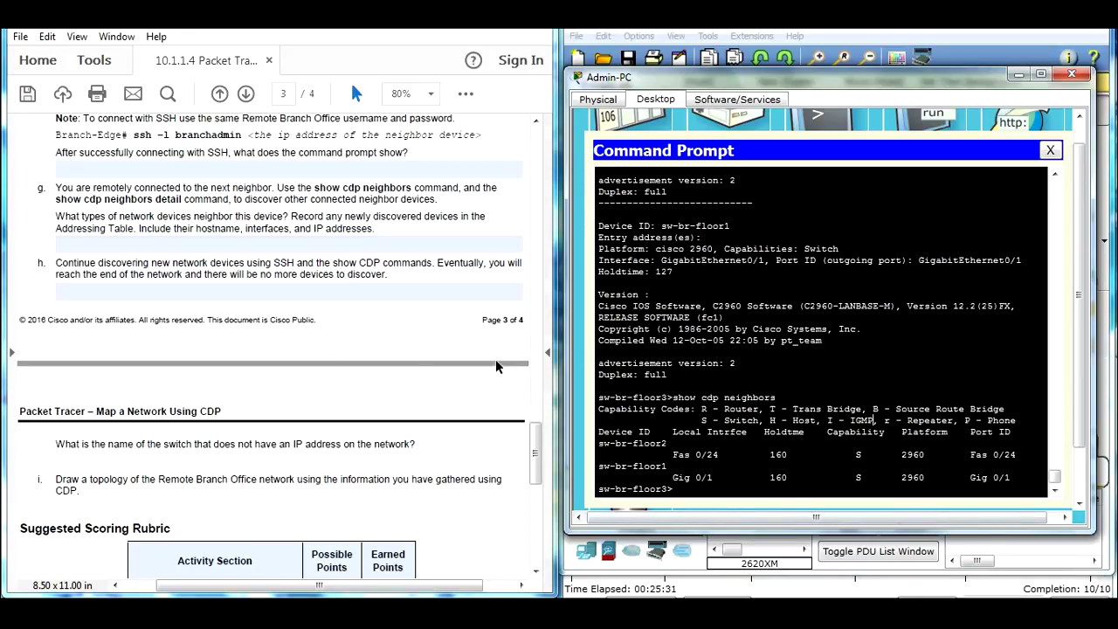
pyautogui.scroll(10, 671, 373)
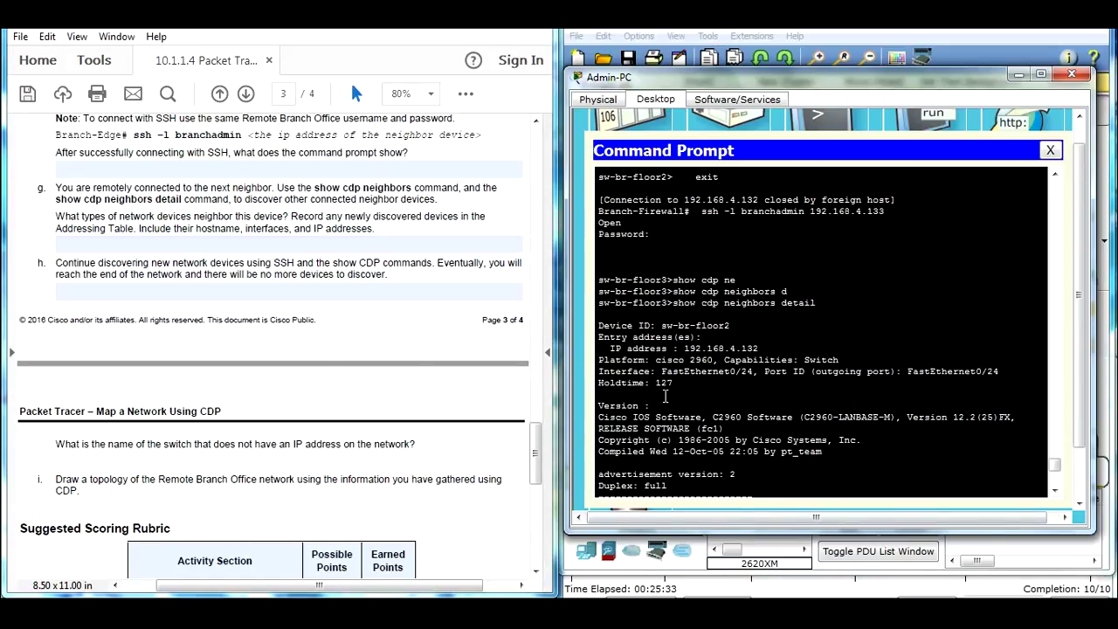
pyautogui.scroll(-5, 646, 377)
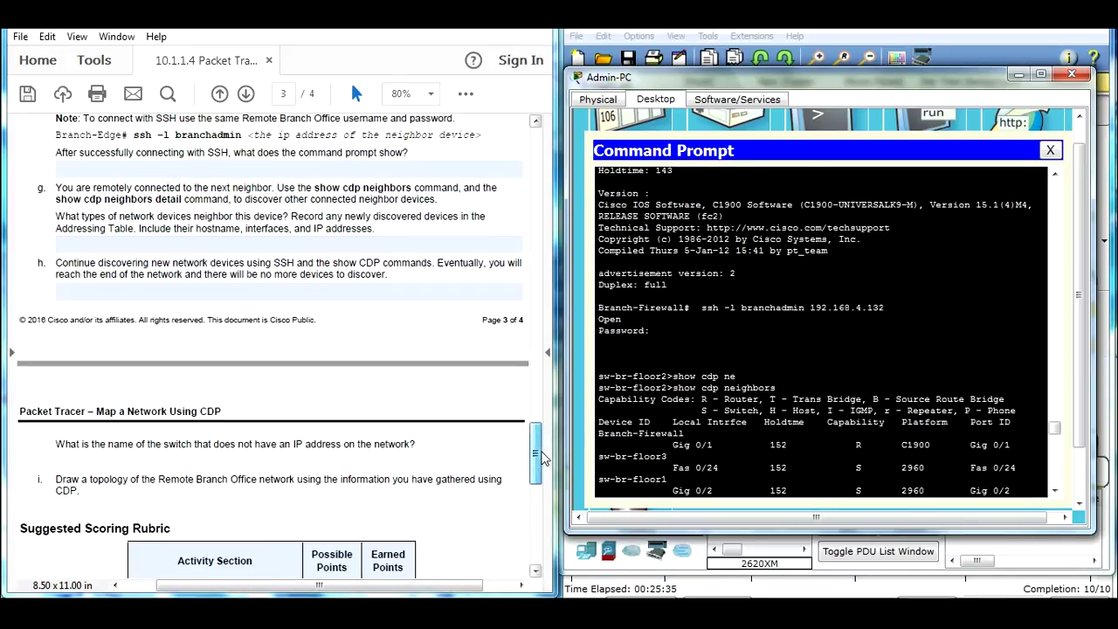
pyautogui.scroll(15, 319, 258)
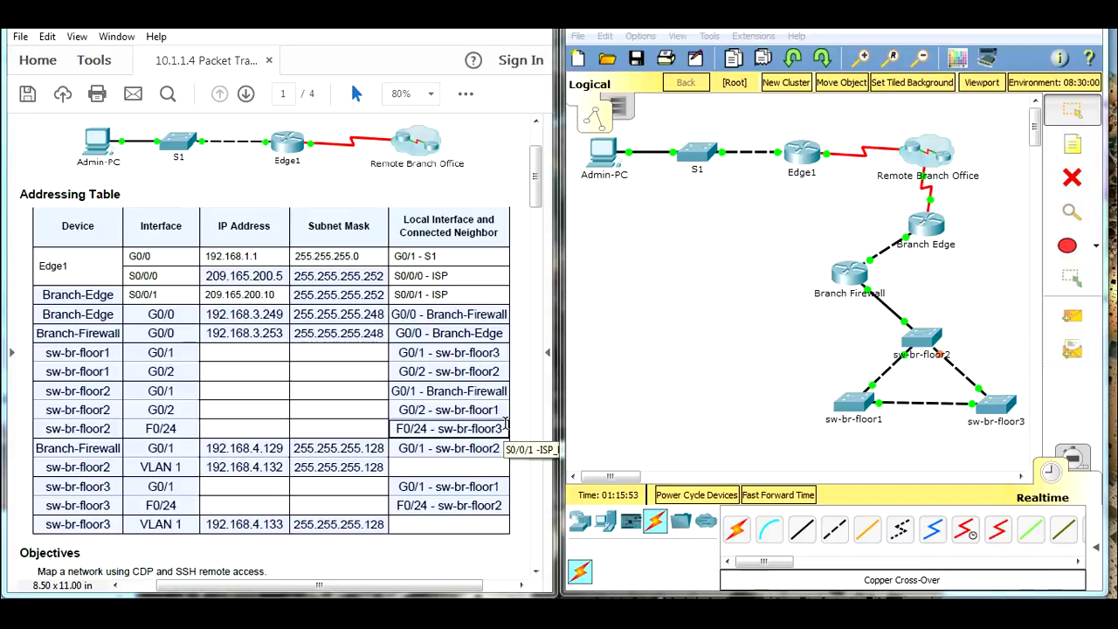
# Examine the topology from Admin-PC through Branch Edge and Branch Firewall to the three floor switches against the Addressing Table.
pyautogui.moveTo(526, 179); pyautogui.dragTo(489, 474)
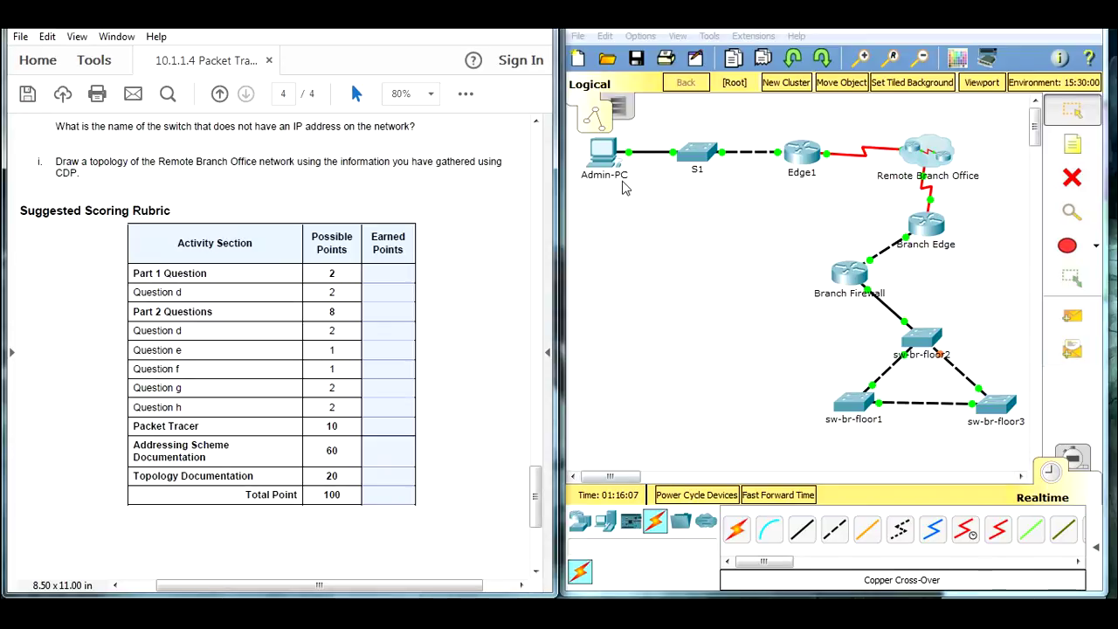
pyautogui.moveTo(617, 211); pyautogui.dragTo(961, 180)
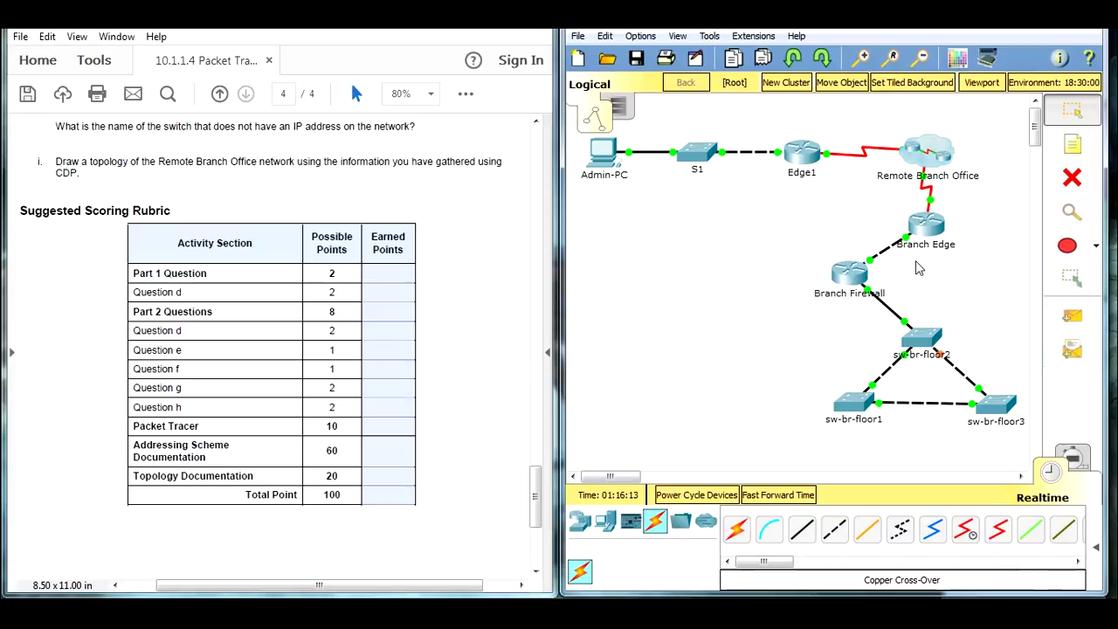
pyautogui.moveTo(765, 260); pyautogui.dragTo(881, 282)
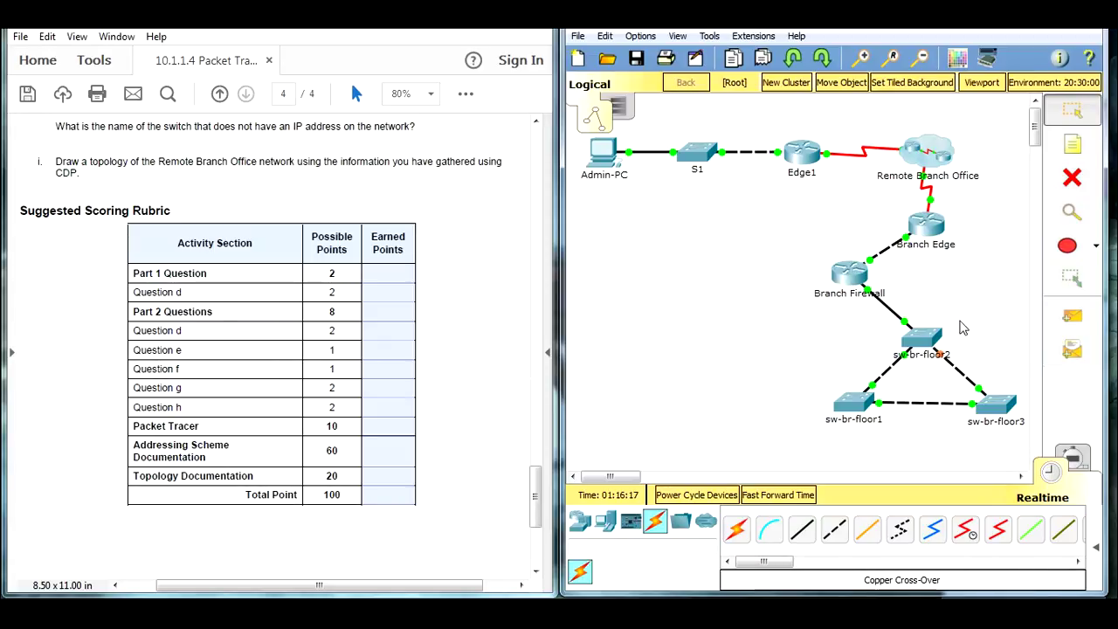
pyautogui.moveTo(1005, 358); pyautogui.dragTo(868, 358)
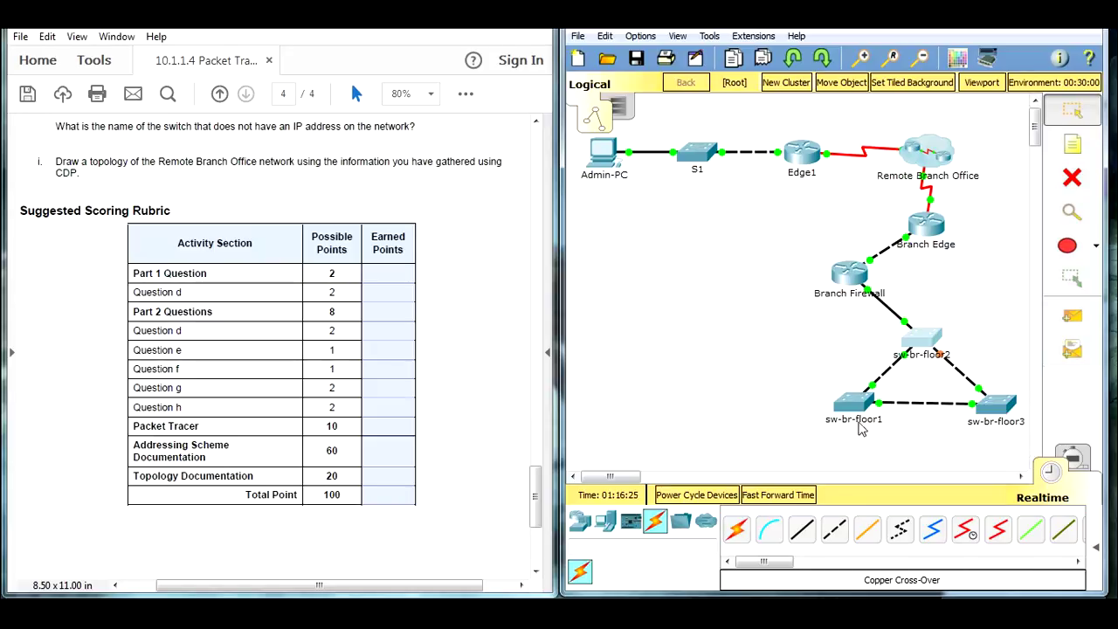
pyautogui.click(918, 438)
pyautogui.click(854, 411)
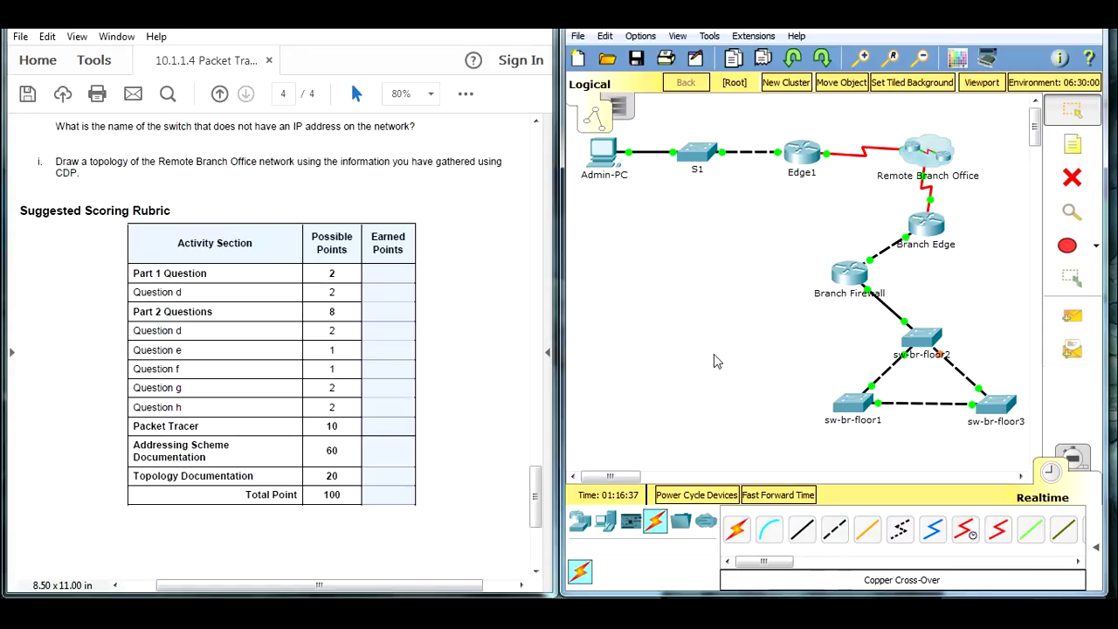
pyautogui.moveTo(536, 493); pyautogui.dragTo(554, 179)
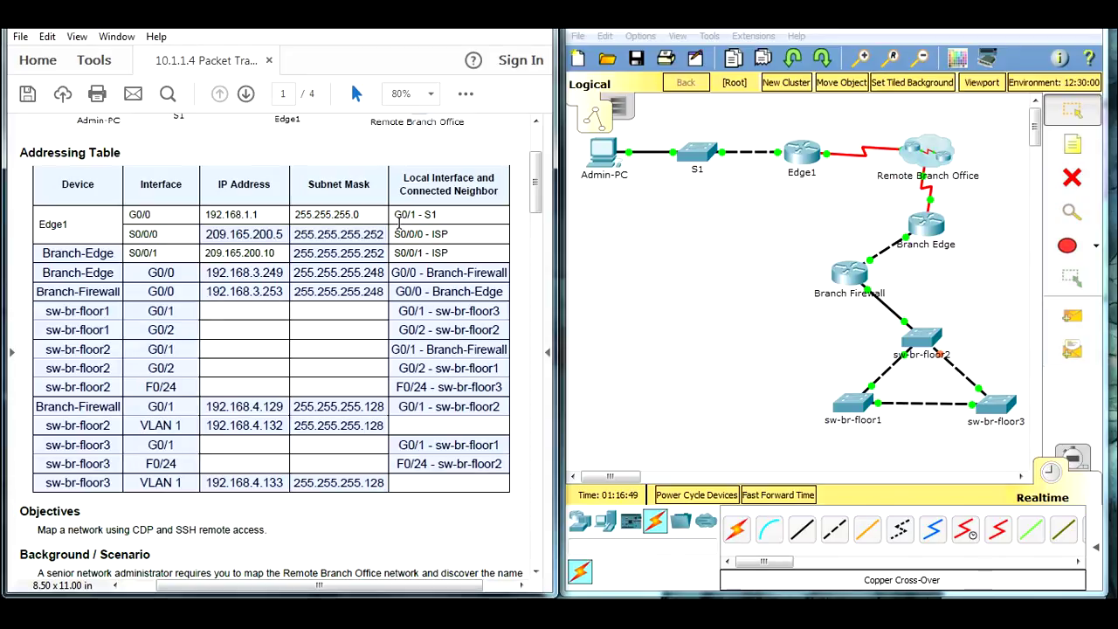
pyautogui.click(611, 472)
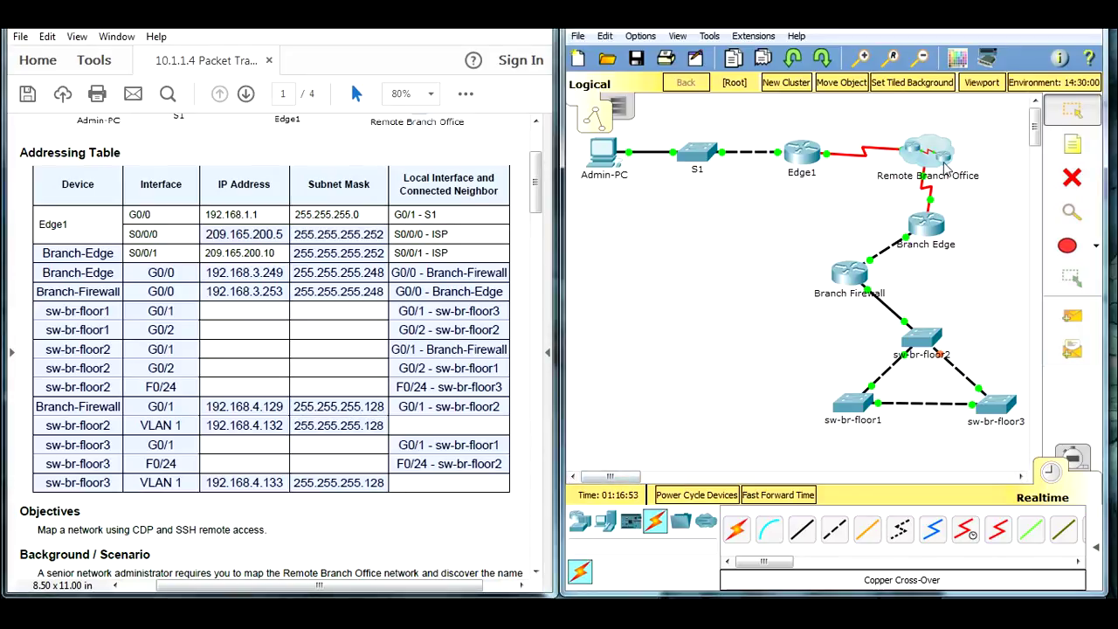